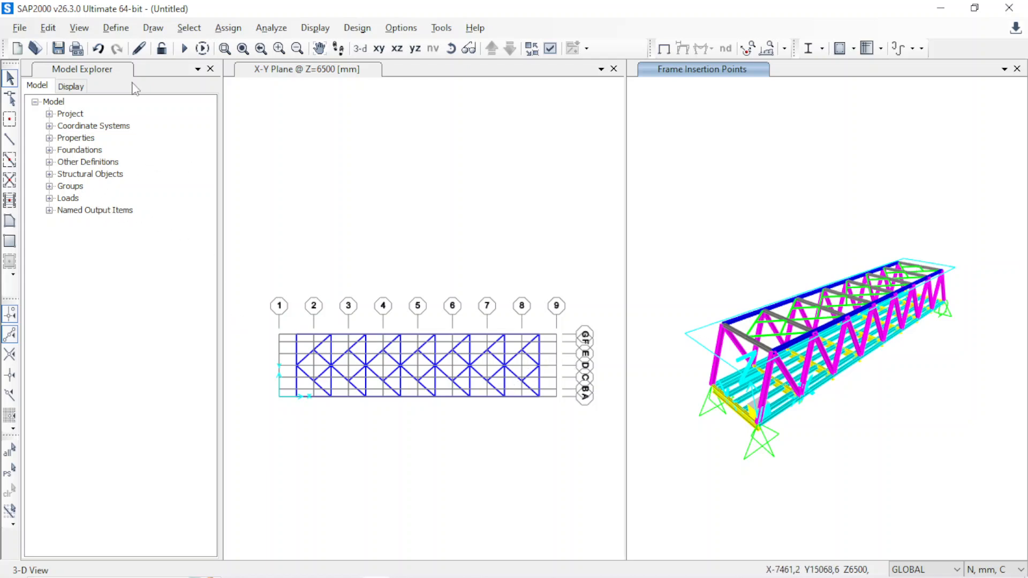
- Open the load pattern definitions and go to the name of the existing DEAD pattern
left_click(117, 30)
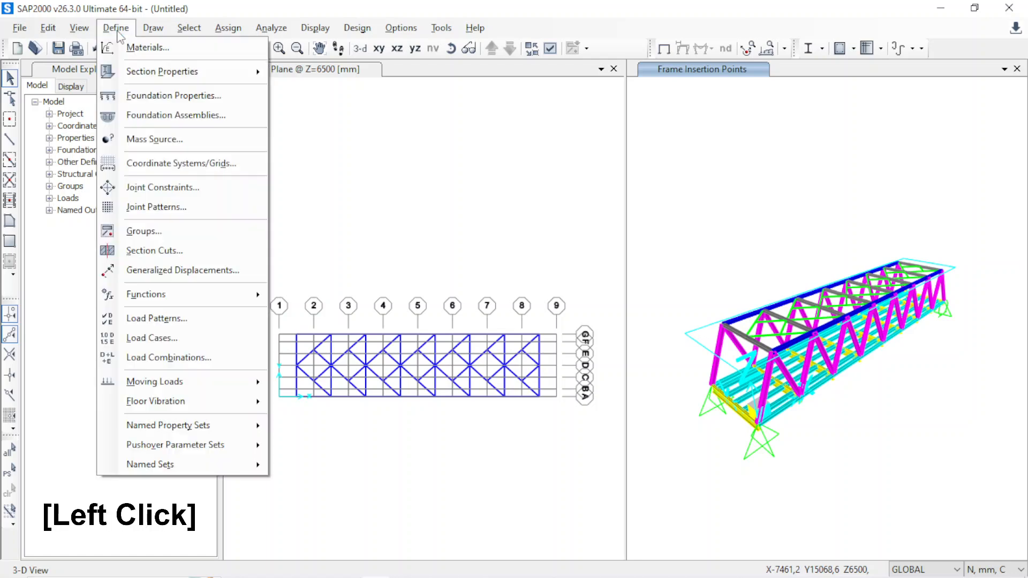
left_click(160, 318)
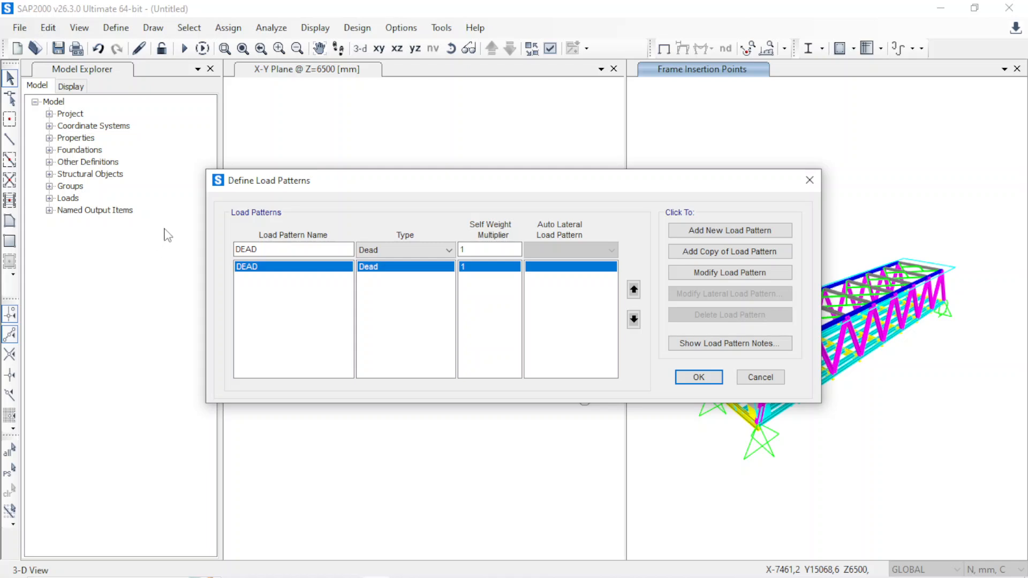
left_click(242, 249)
key("alt+Tab")
key("alt+Tab")
key("alt+Tab")
key("alt+Tab")
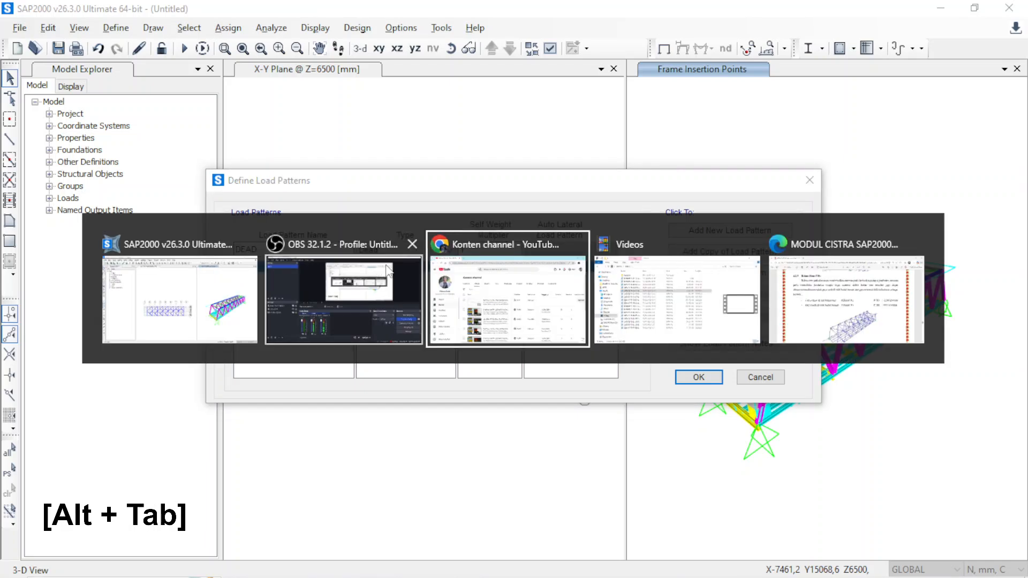
left_click(168, 272, "alt")
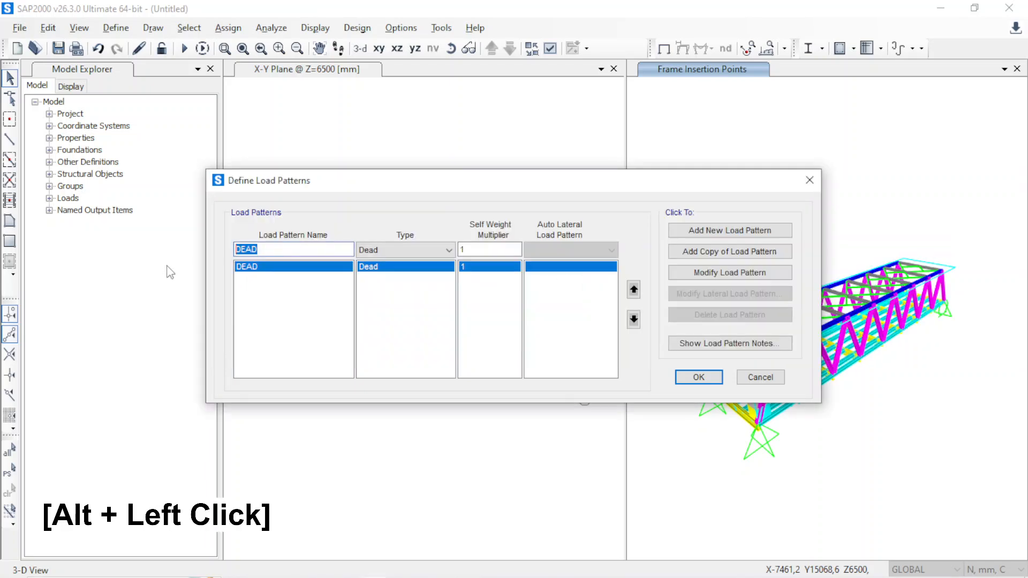
left_click(295, 249)
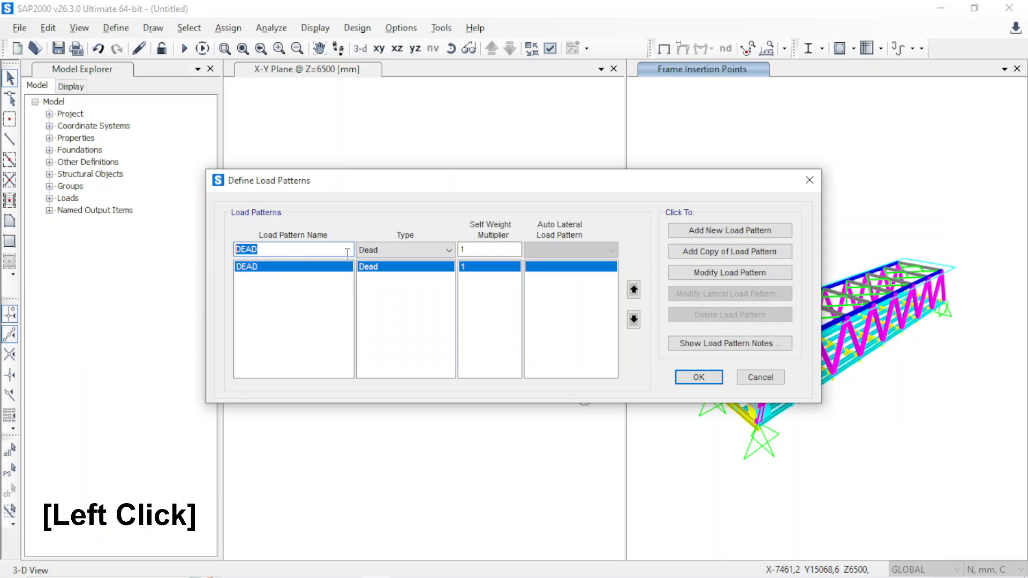
key("alt+Tab")
left_click(241, 278, "alt")
key("alt+Tab")
left_click(223, 276, "alt")
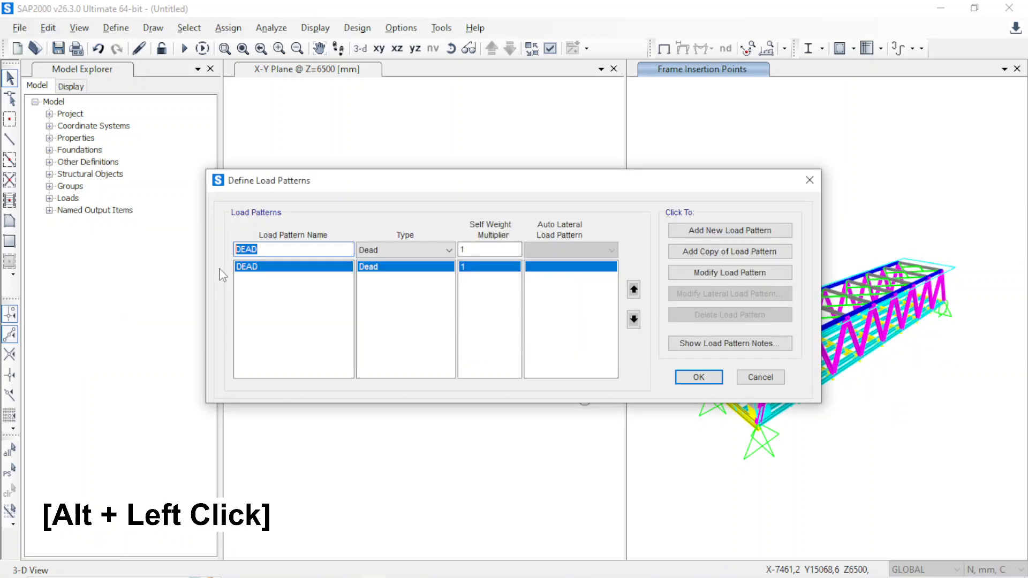
left_click(237, 250)
- Switch to the MODUL CISTRA SAP2000 PDF in Edge and find Table 4.1 Load Pattern
key("alt+Tab")
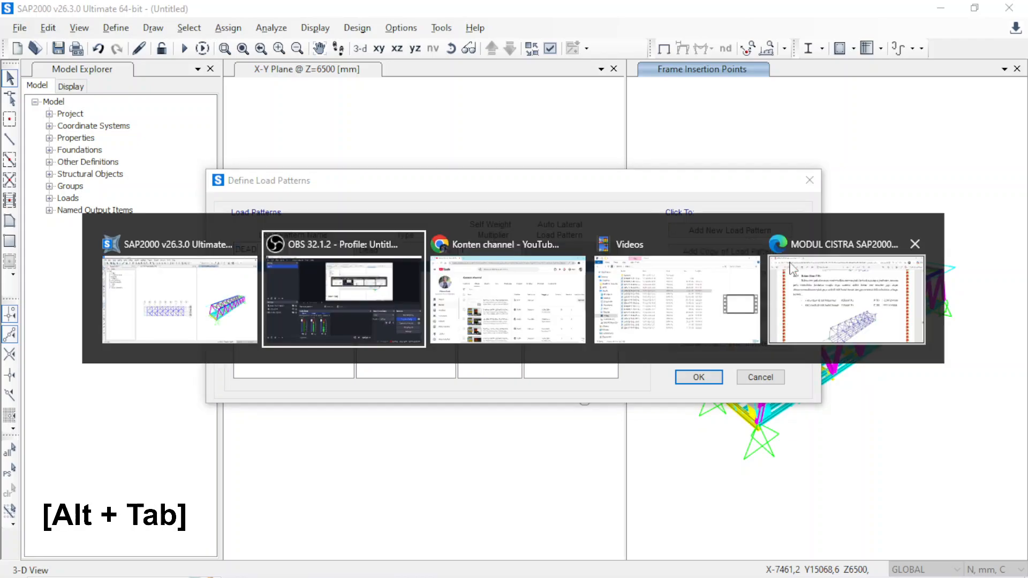
left_click(844, 298, "alt")
scroll(506, 327, "down", 5)
scroll(515, 320, "up", 10)
scroll(516, 320, "up", 20)
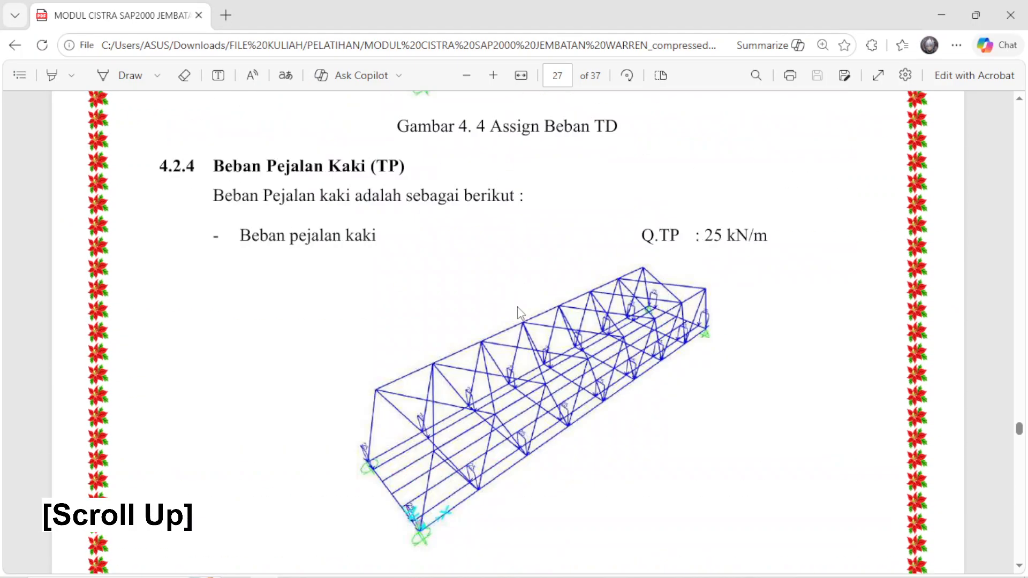
scroll(537, 307, "up", 5)
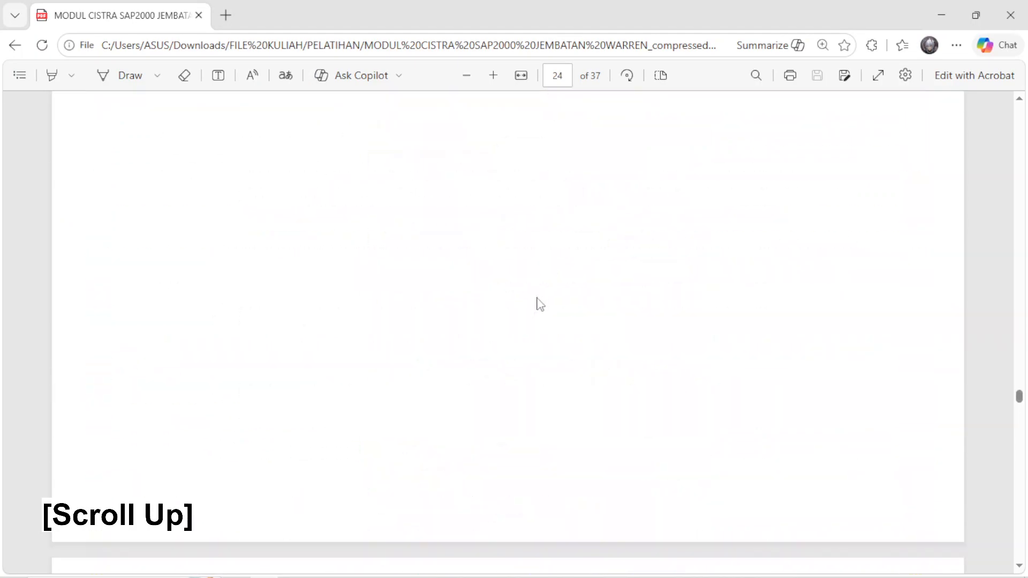
scroll(540, 304, "up", 6)
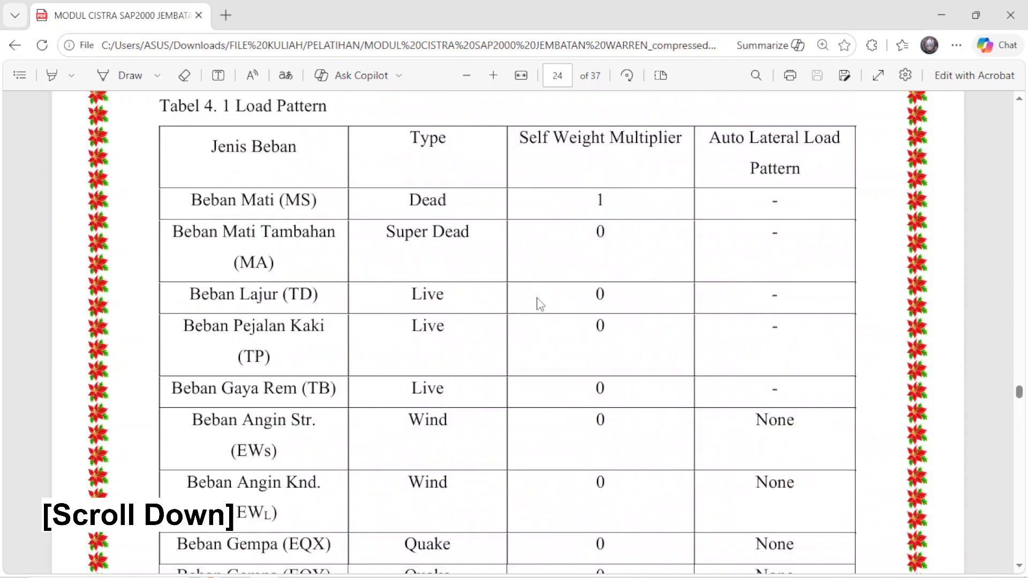
- Return to SAP2000 and rename the DEAD load pattern as MS
key("alt+Tab")
left_click(268, 260)
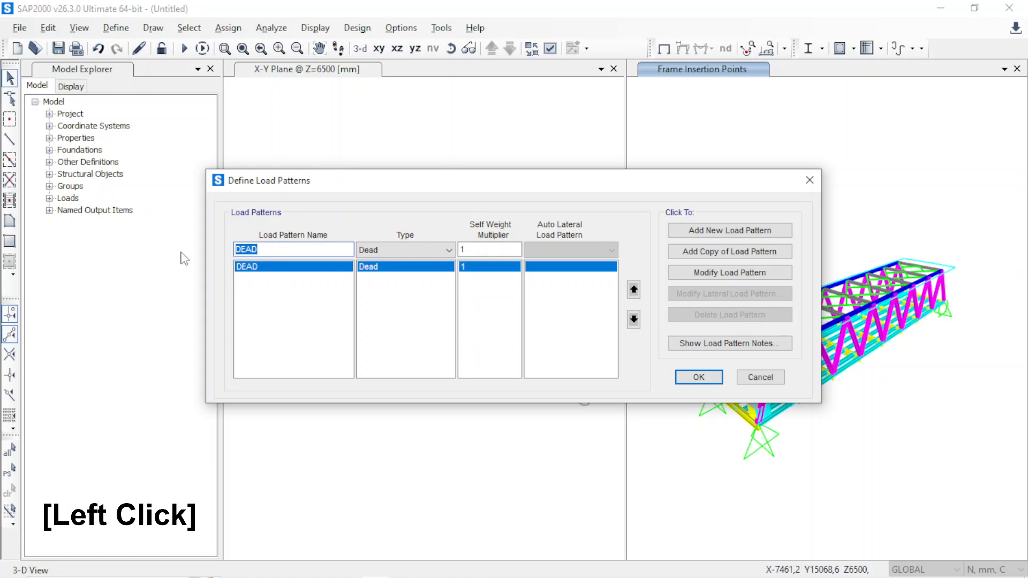
type("MS")
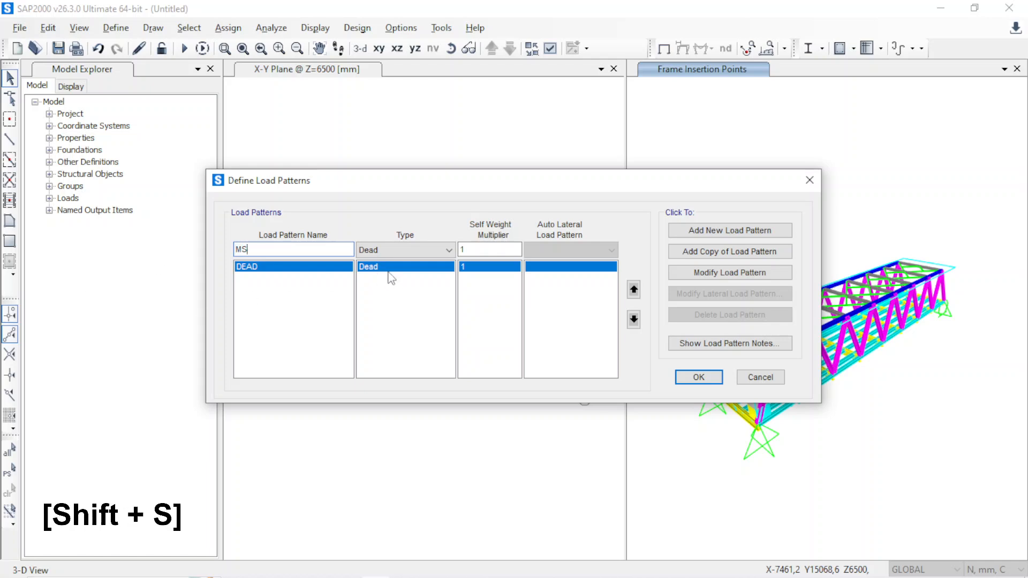
left_click(696, 273)
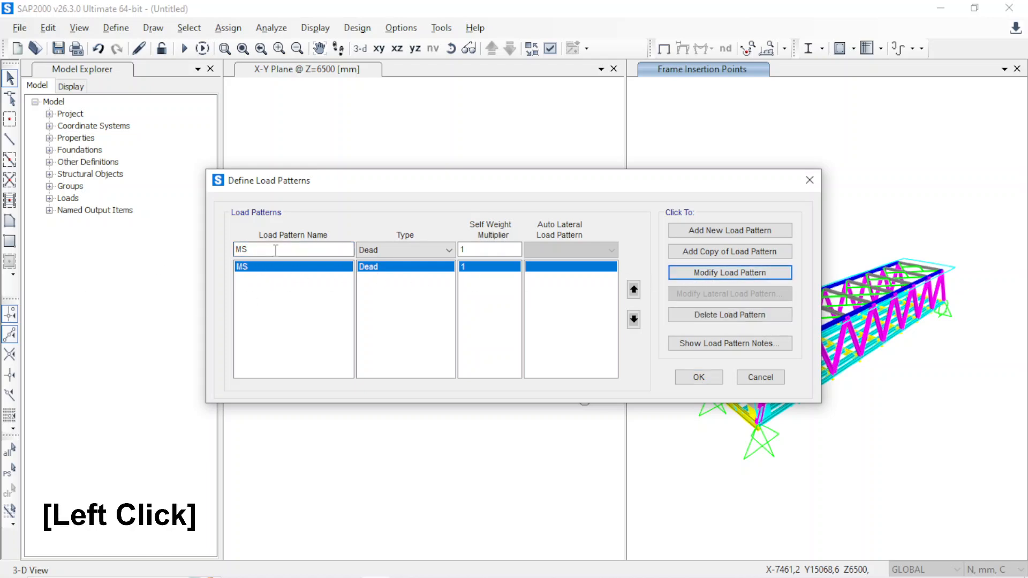
- Check the additional dead load in the PDF table and add load pattern MA, type Super Dead, self weight multiplier 0
key("alt+Tab")
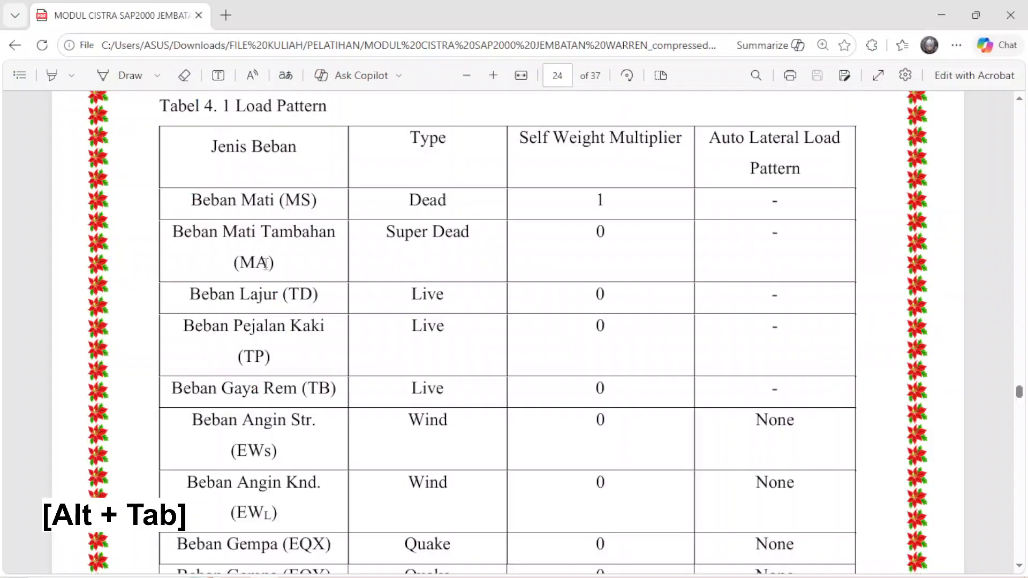
key("alt+Tab")
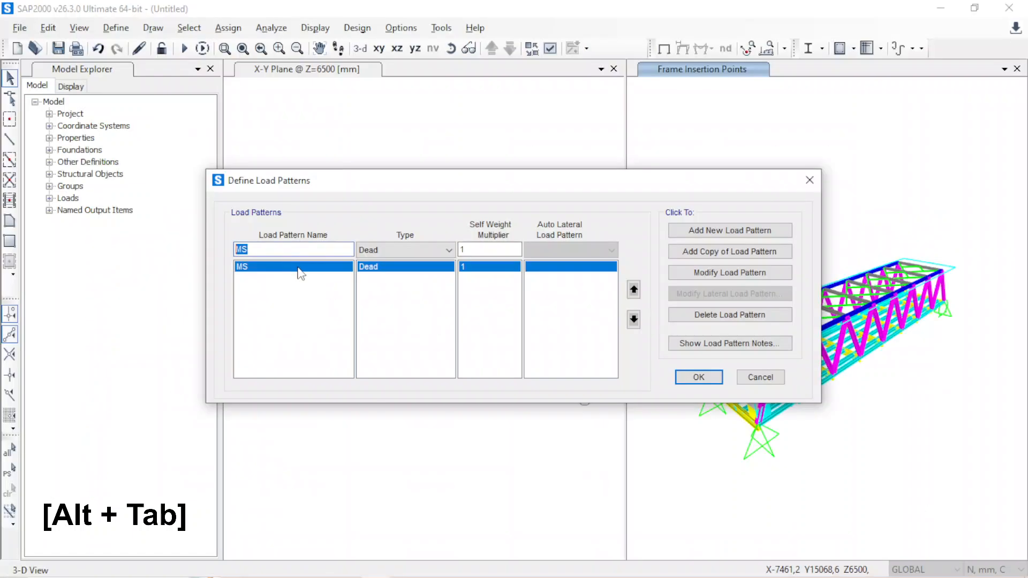
type("A")
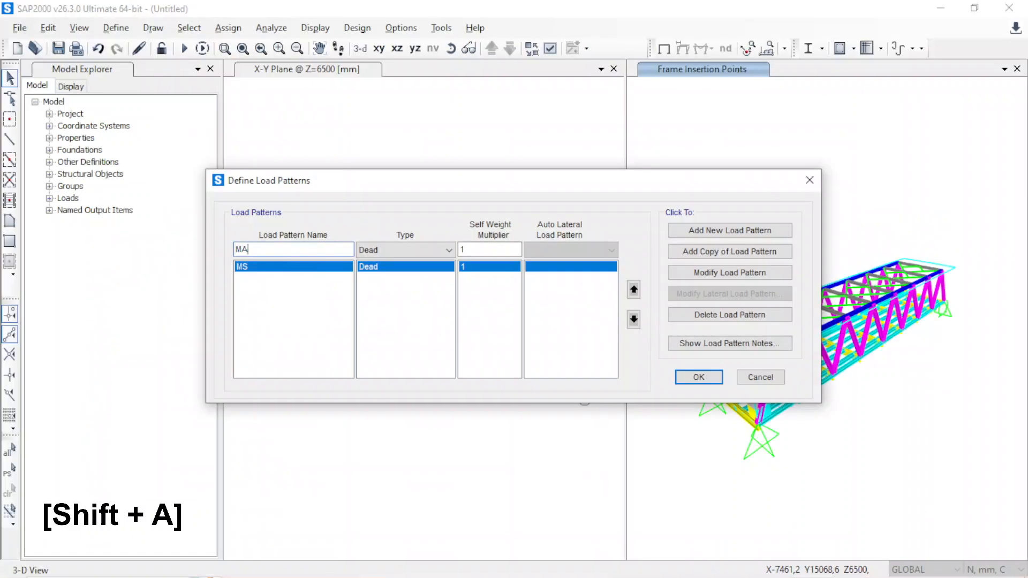
key("alt+Tab")
key("alt+Tab")
left_click(403, 248)
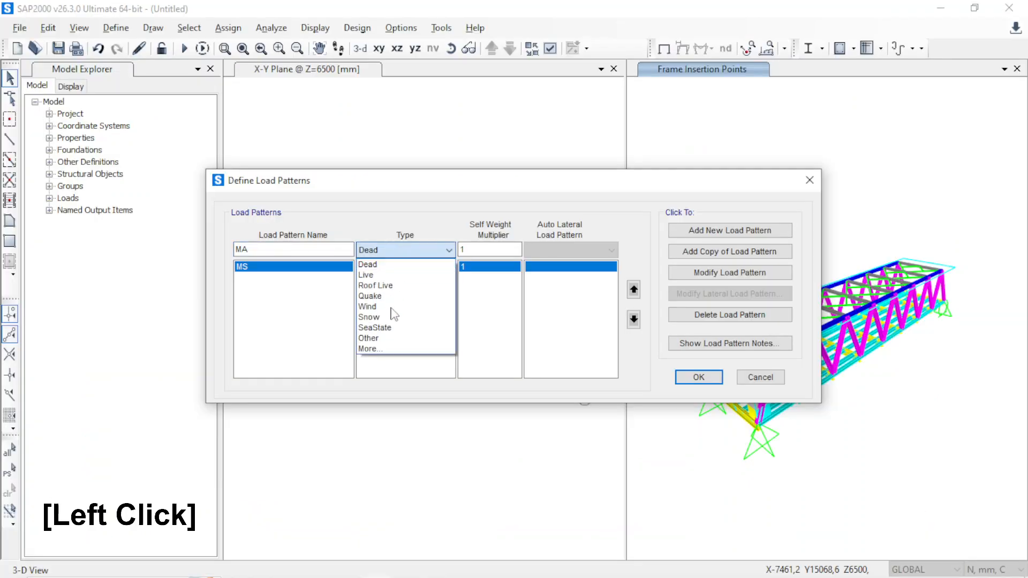
left_click(389, 350)
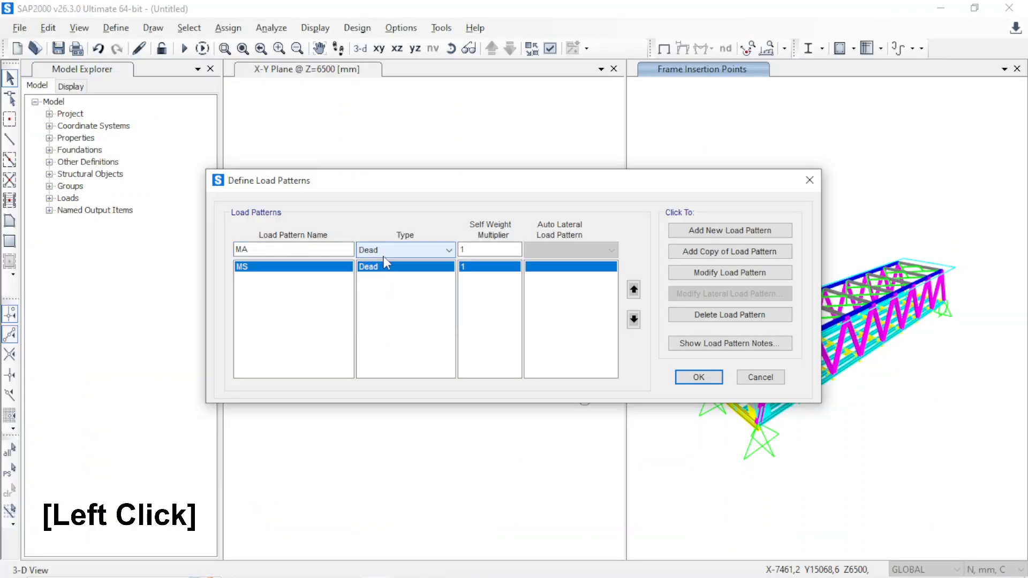
left_click(389, 275)
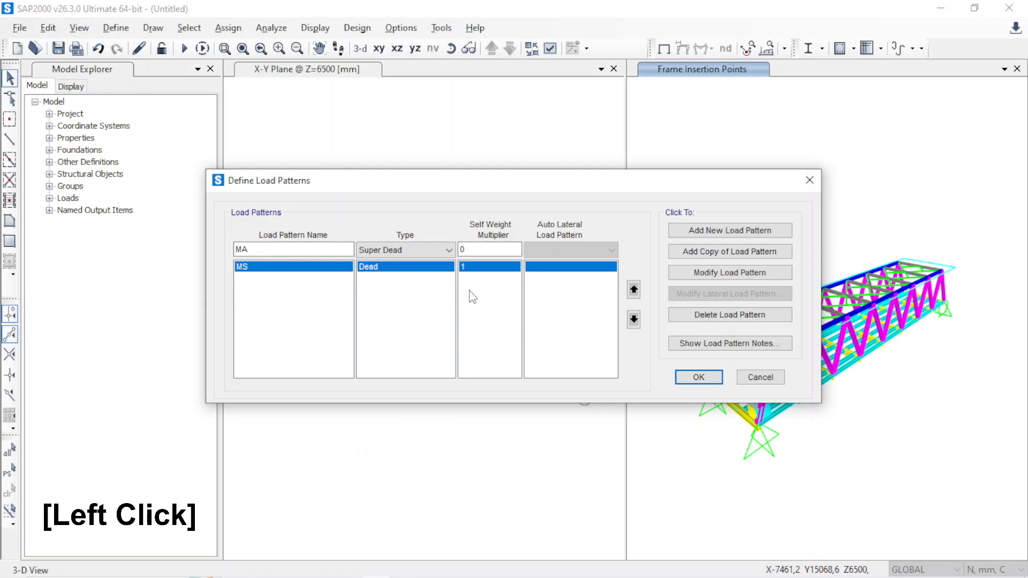
left_click(725, 236)
- Check the lane load in the PDF table and add load pattern TD, type Live, self weight multiplier 0
key("alt+Tab")
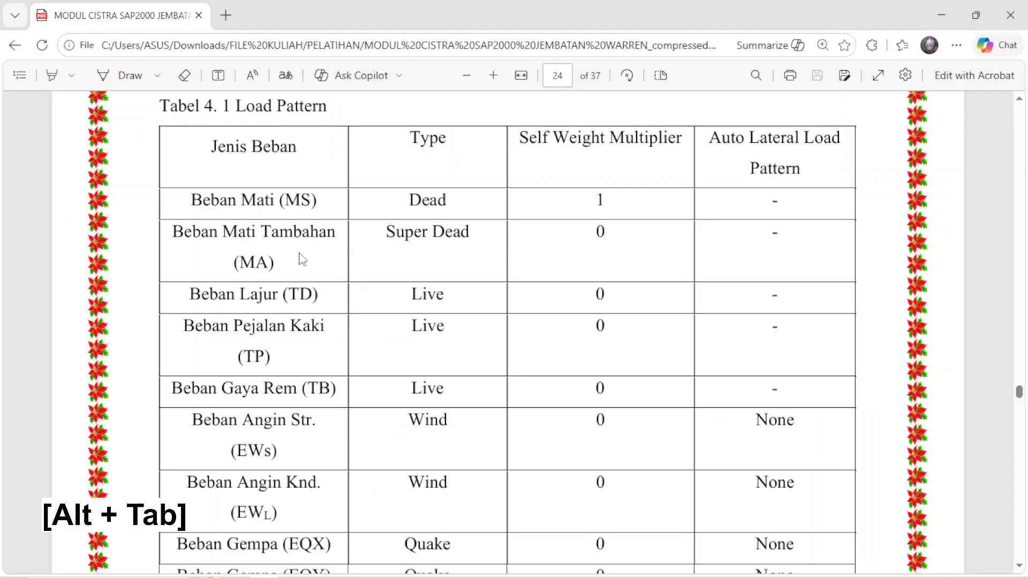
key("alt+Tab")
left_click(282, 286)
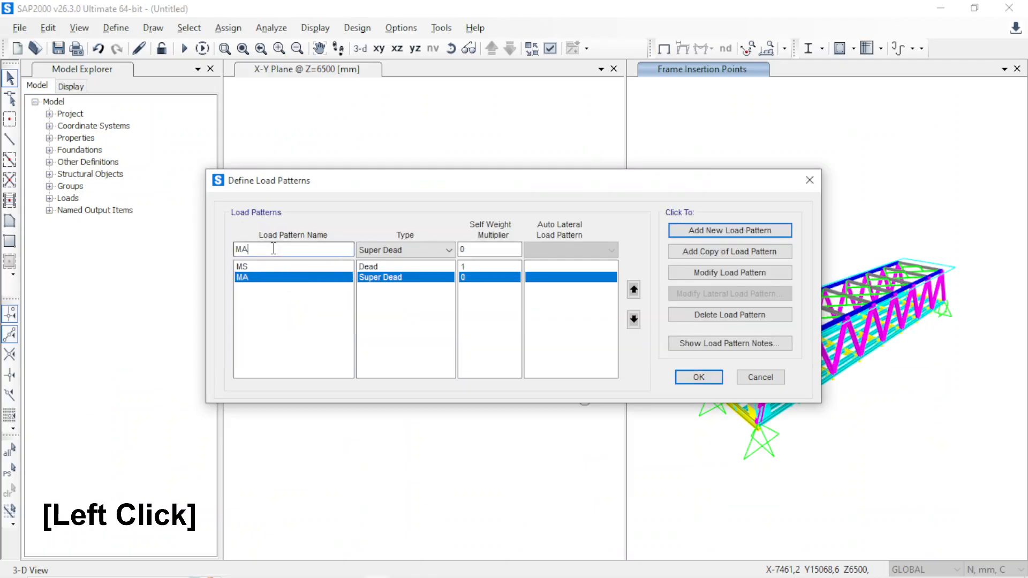
type("TD")
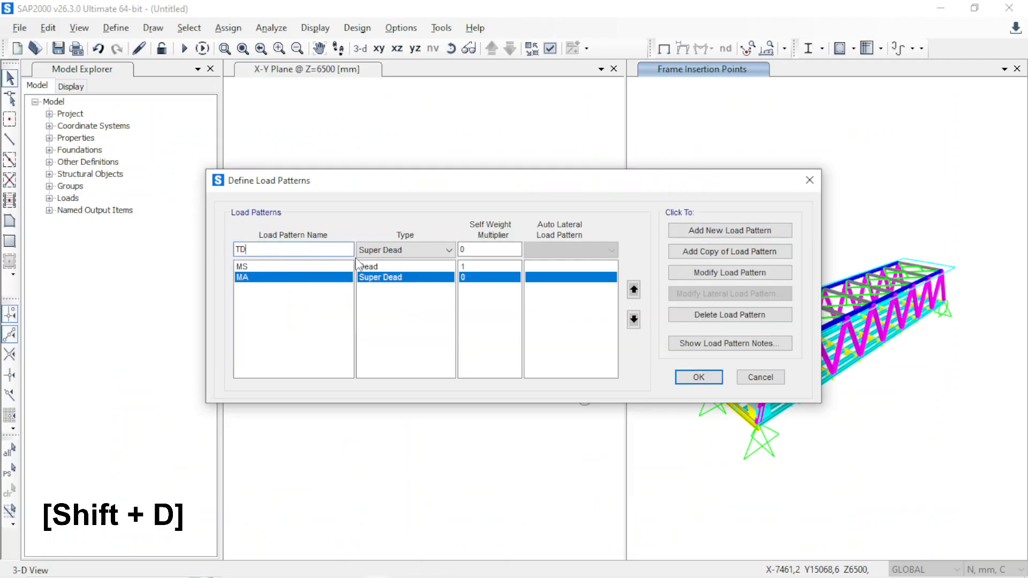
left_click(388, 255)
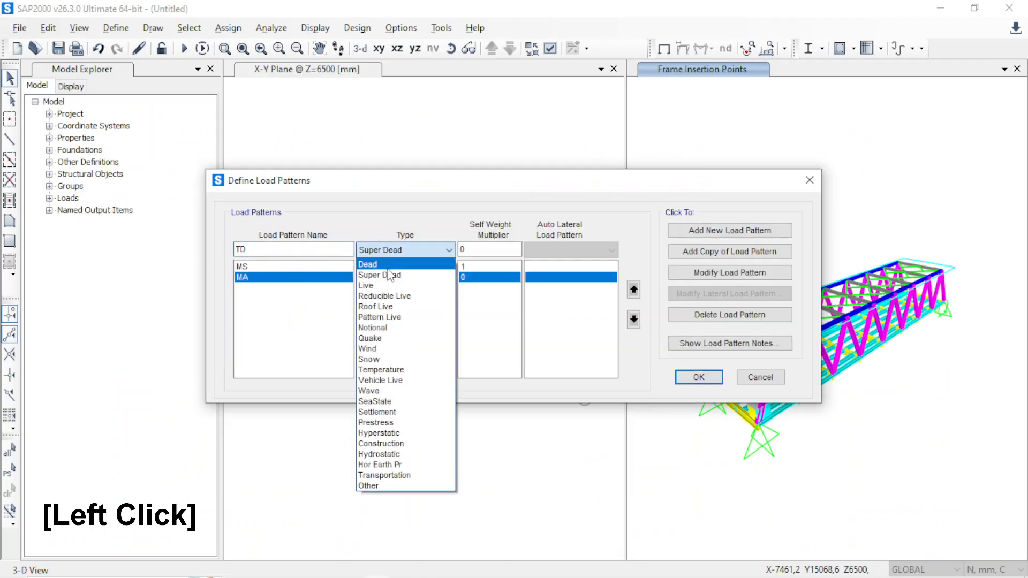
left_click(388, 285)
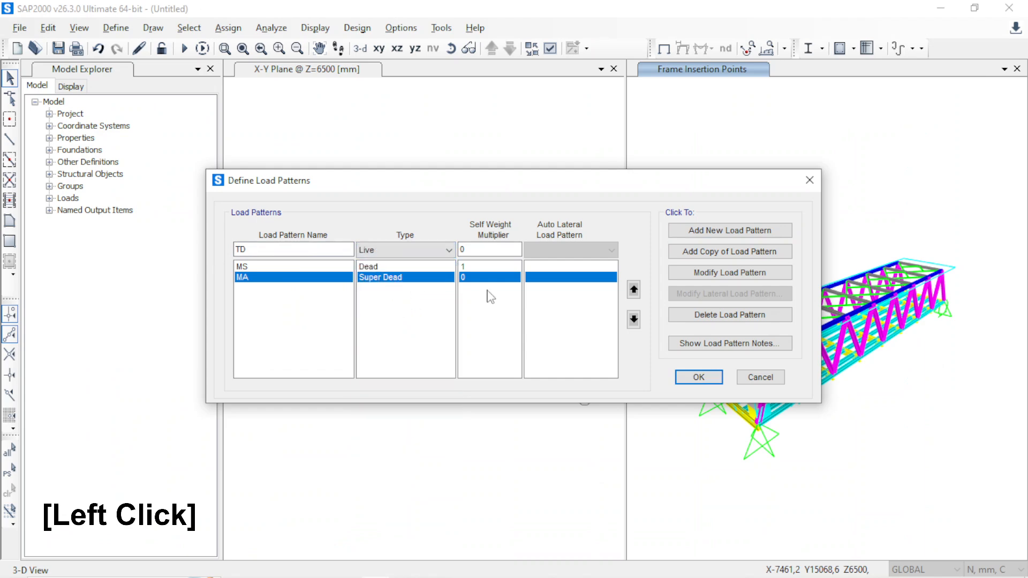
left_click(712, 231)
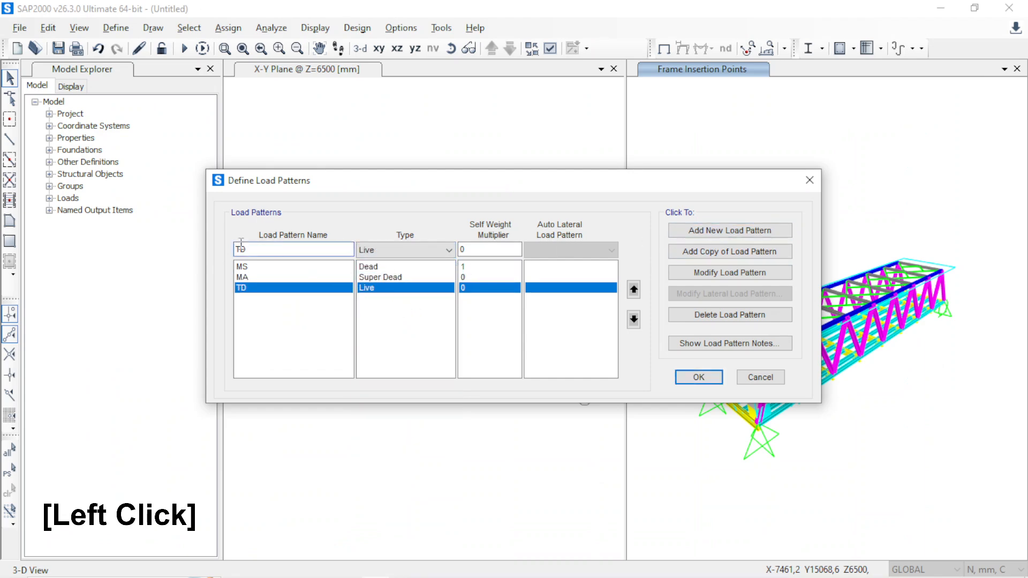
- Check the pedestrian load in the PDF table and add load pattern TP, type Live, self weight multiplier 0
key("alt+Tab")
key("alt+Tab")
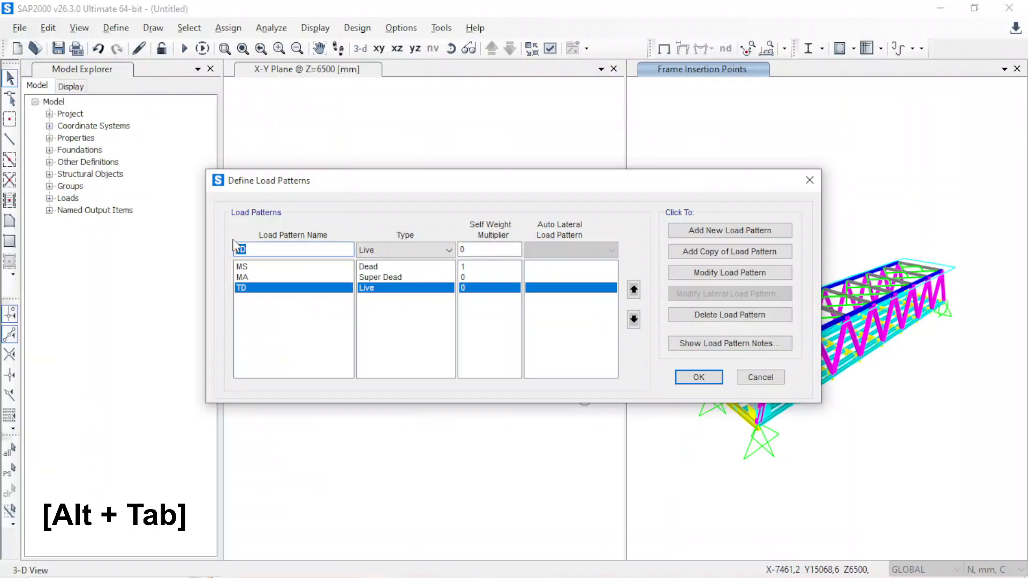
type("TP")
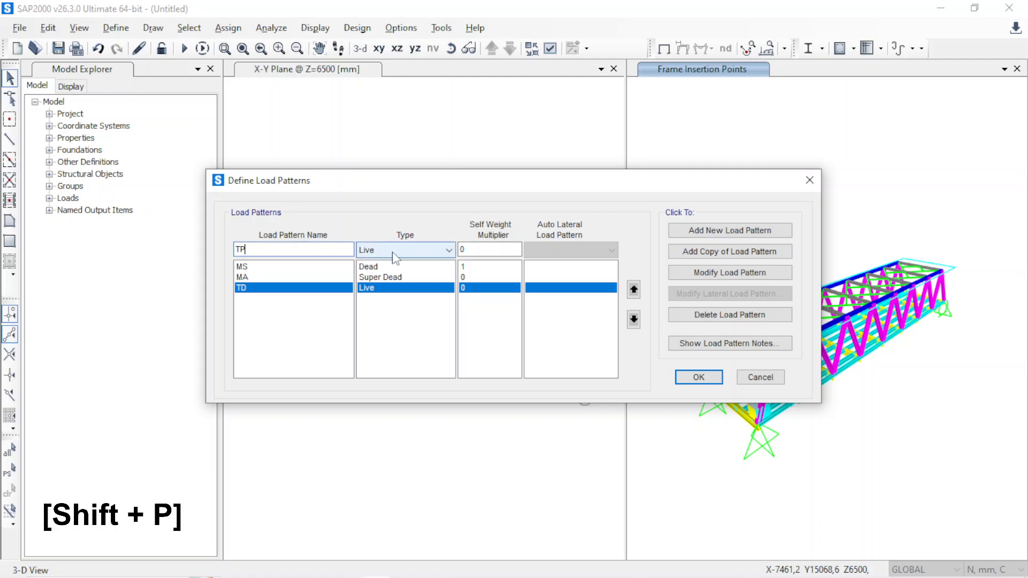
left_click(691, 234)
- Check the braking load in the PDF table and add load pattern TB, type Live, self weight multiplier 0
key("alt+Tab")
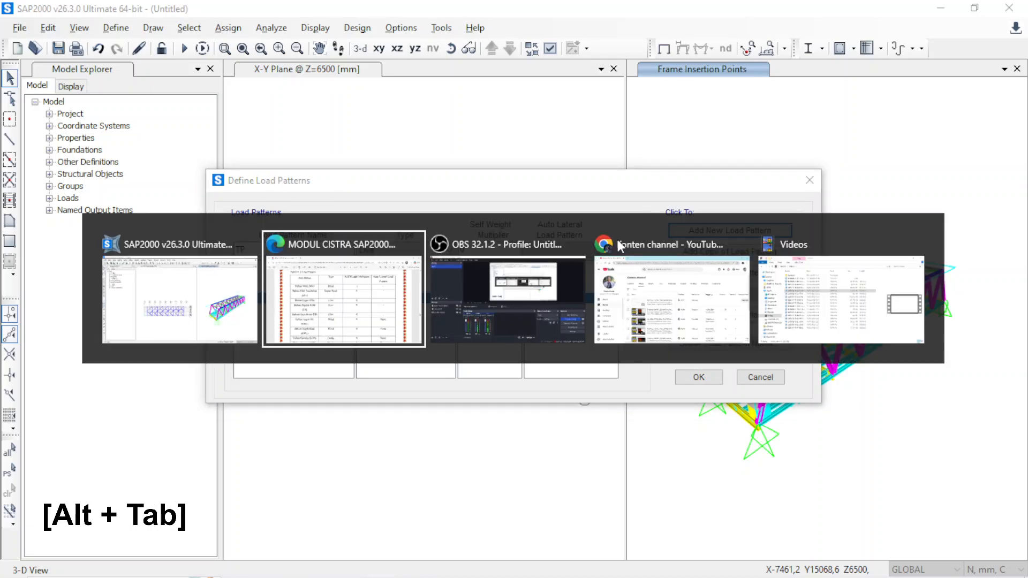
key("alt+Escape")
left_click(265, 250)
key("alt+Tab")
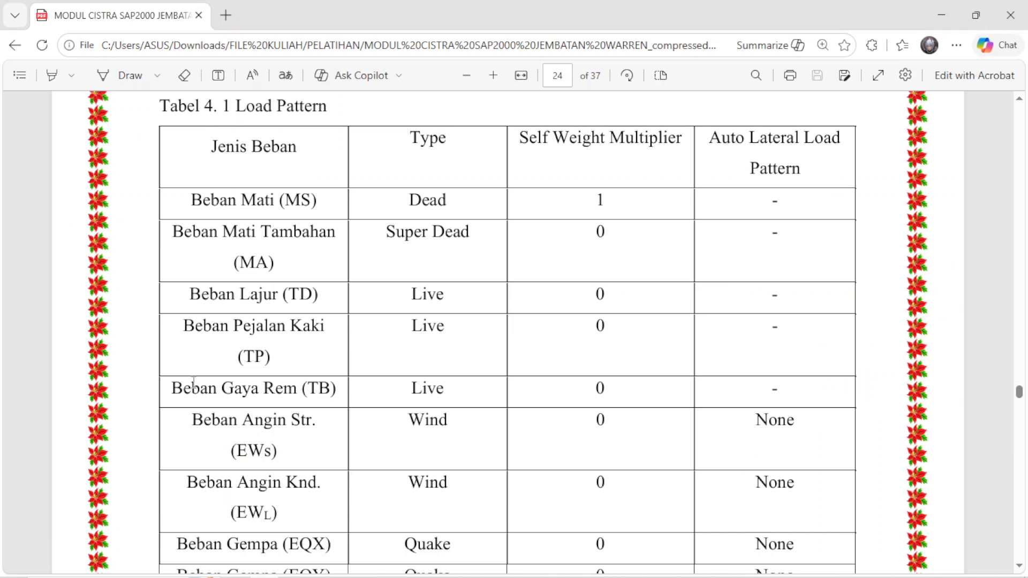
key("alt+Tab")
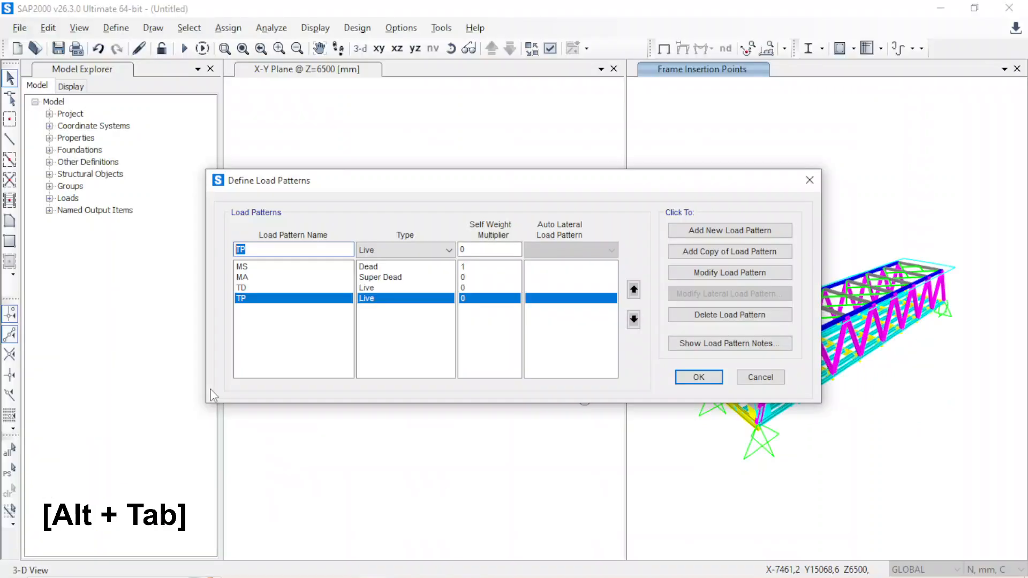
key("alt+Tab")
key("alt+Tab")
type("TB")
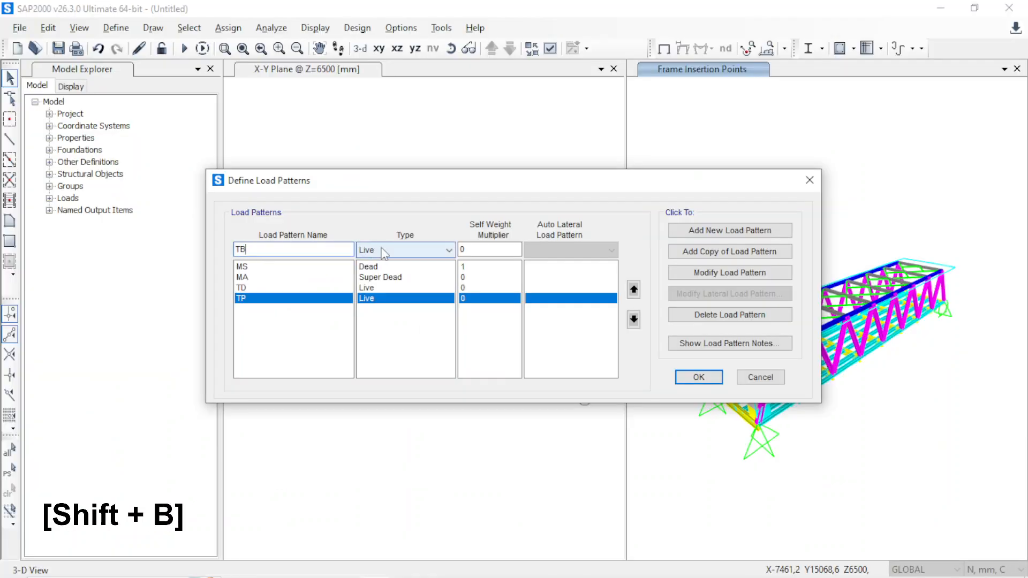
key("alt+Tab")
key("alt+Tab")
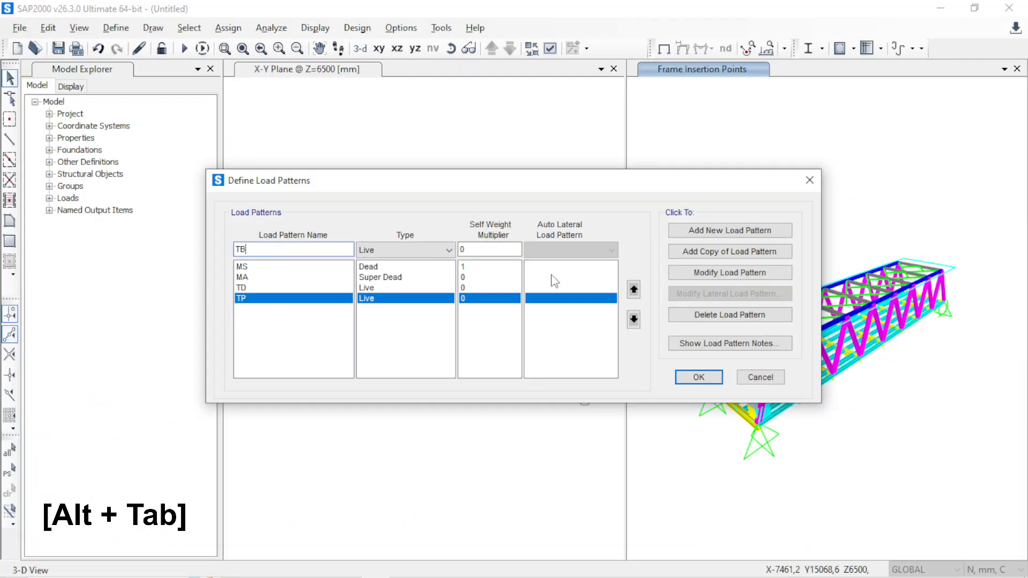
left_click(696, 230)
- Check the structure wind load in the PDF table and add load pattern EWs, type Wind, self weight multiplier 0
key("alt+Tab")
scroll(255, 420, "down", 1)
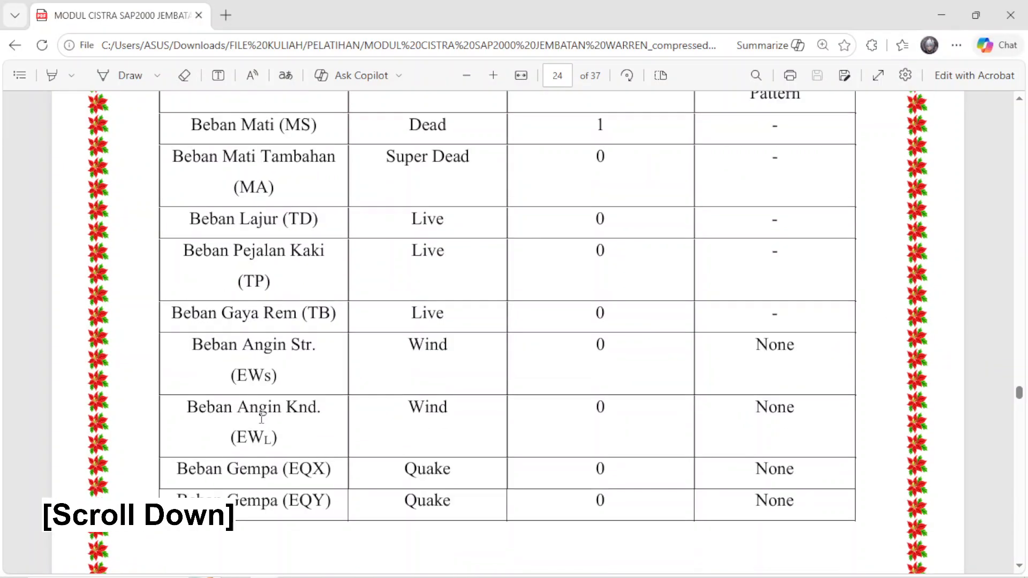
key("alt+Tab")
left_click_drag(271, 248, 224, 245)
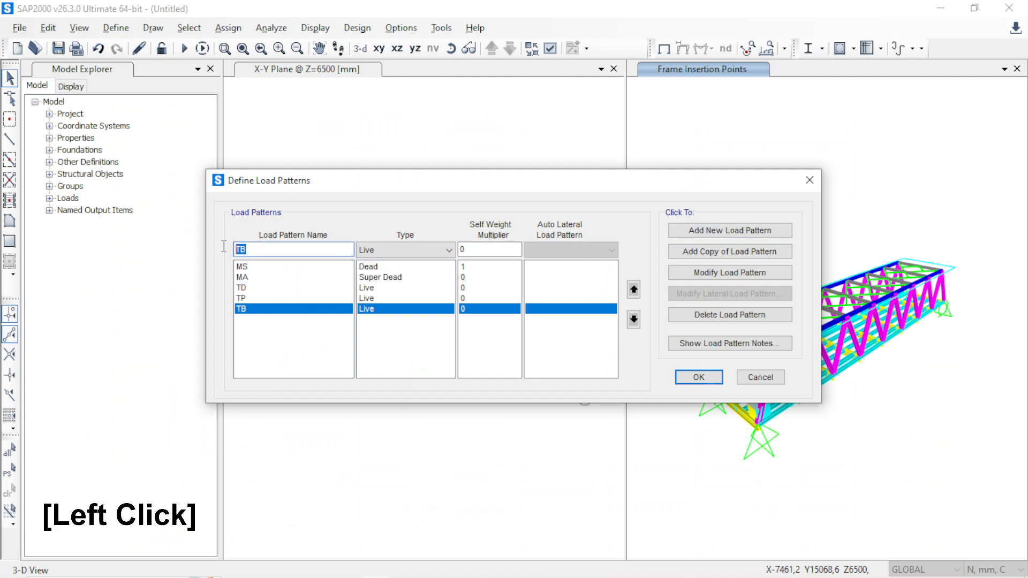
type("EWsw")
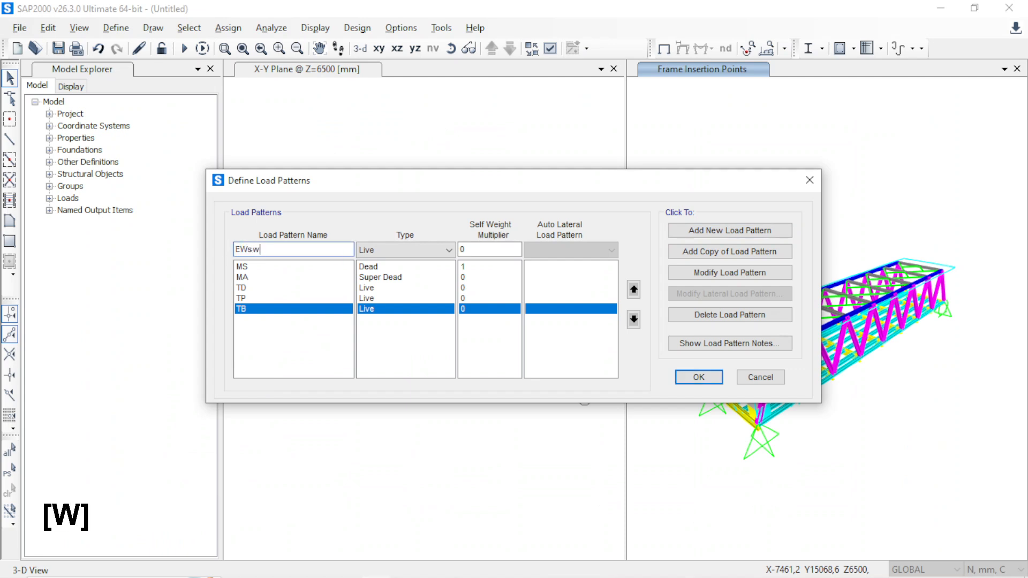
key("BackSpace")
left_click(360, 250)
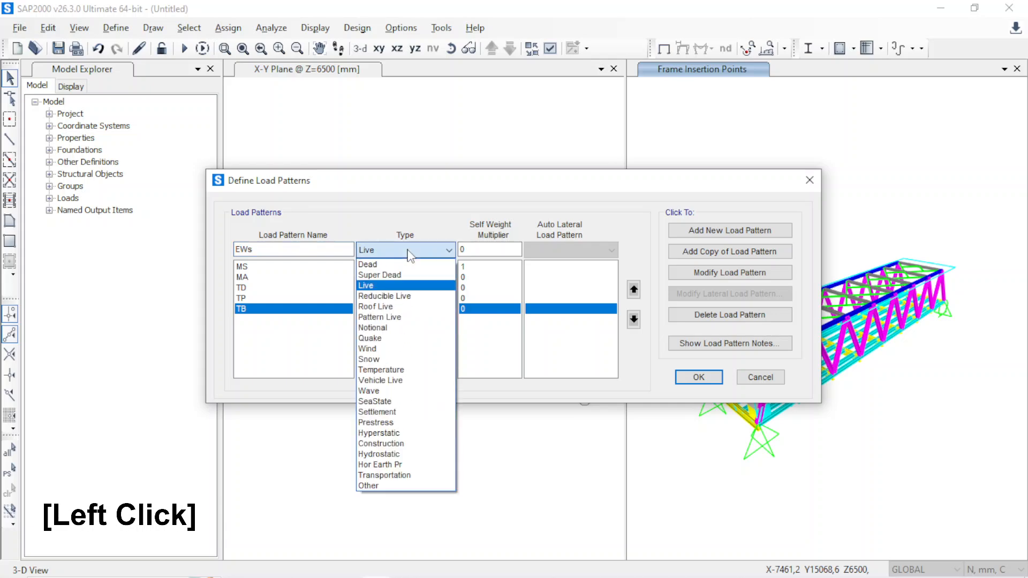
key("alt+Tab")
key("alt+Tab")
left_click(408, 250)
left_click(377, 349)
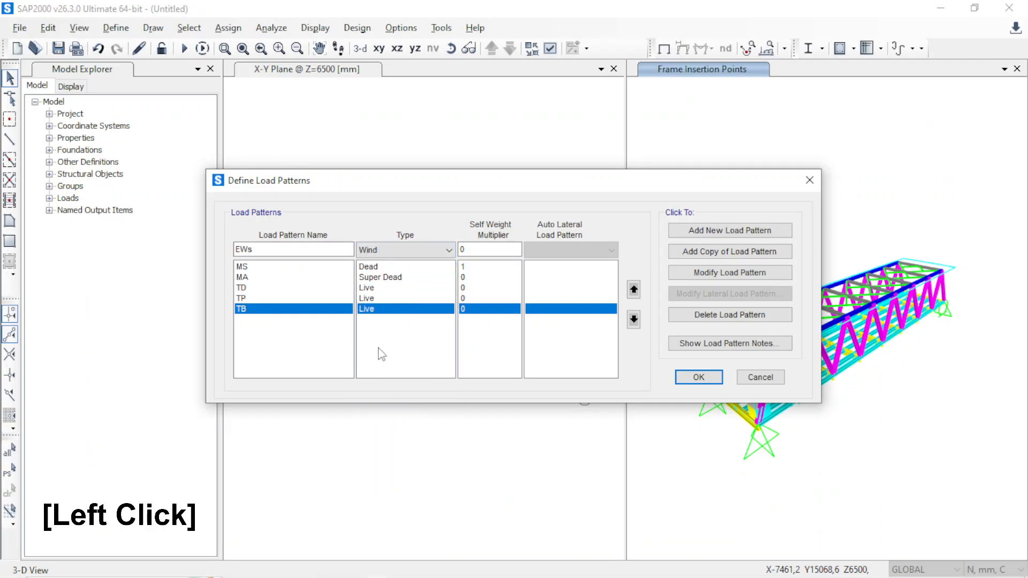
left_click(730, 230)
- Check the auto lateral setting in the PDF table and modify load pattern EWs to use auto lateral load pattern None
key("alt+Tab")
key("alt+Tab")
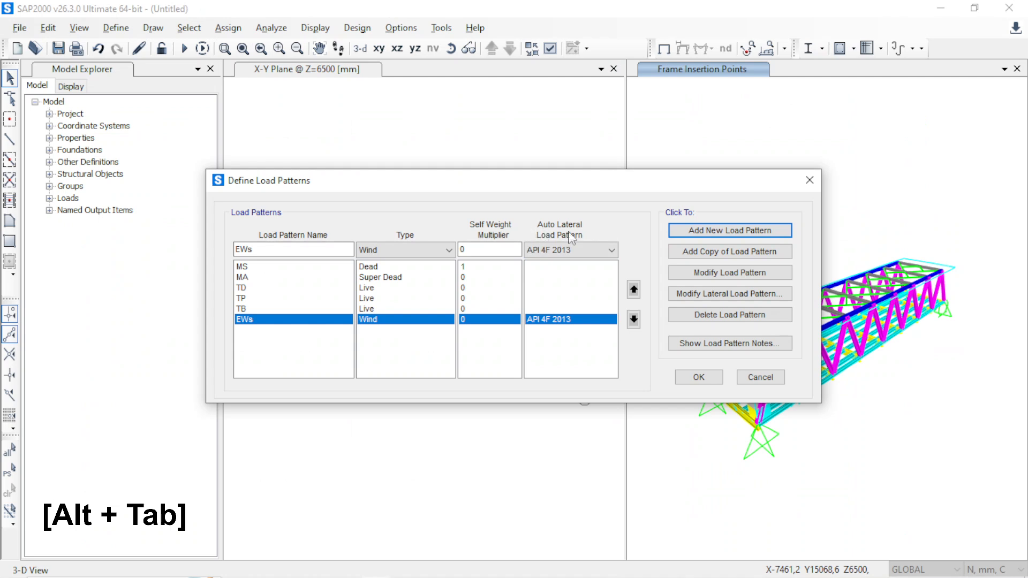
left_click(564, 250)
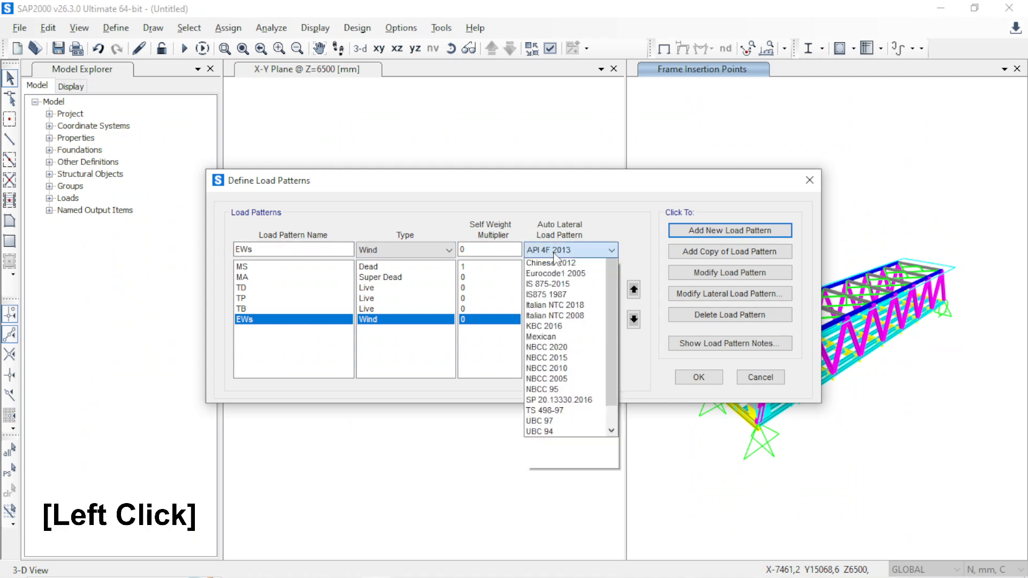
scroll(544, 434, "down", 3)
left_click(545, 569)
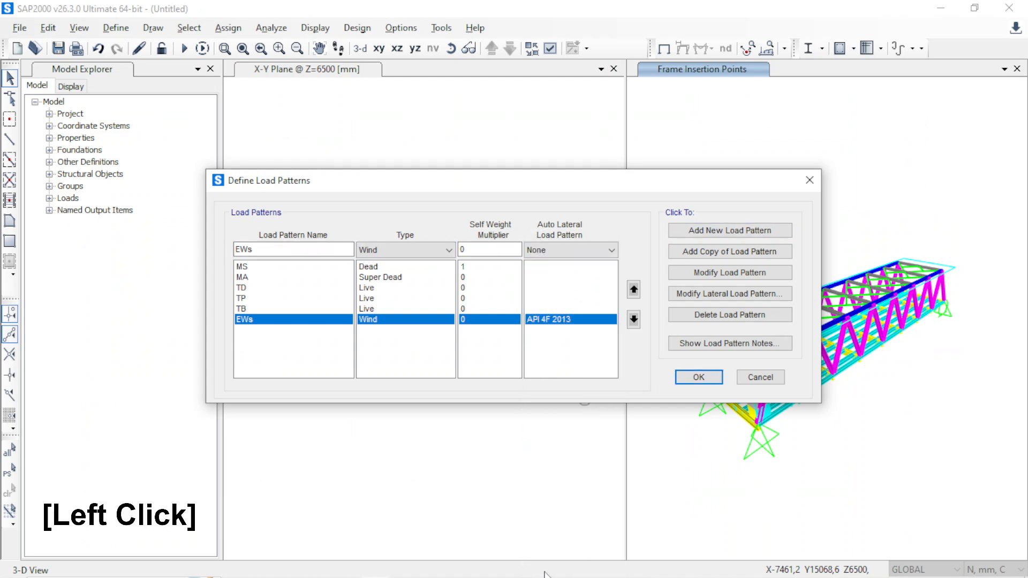
left_click(700, 273)
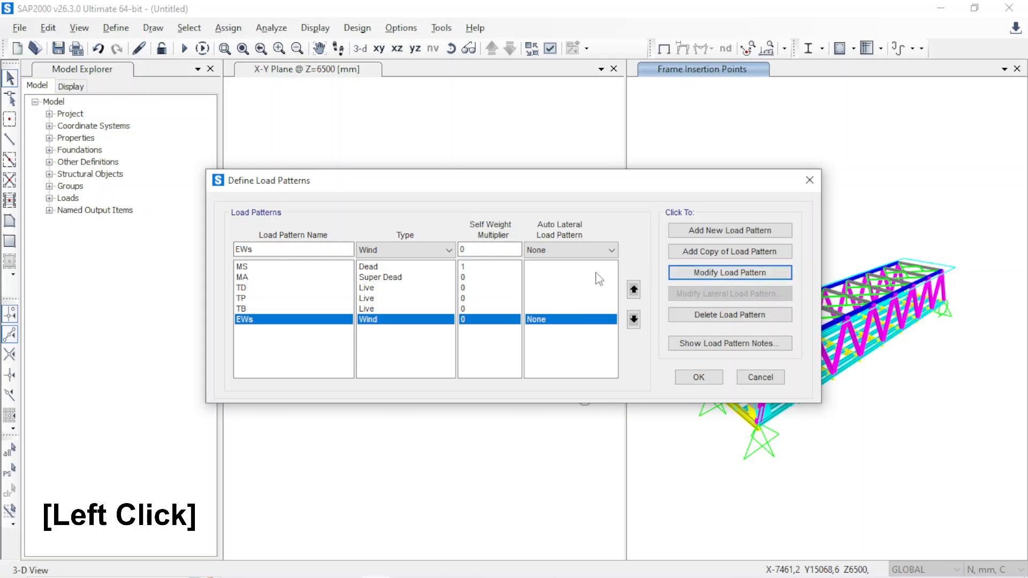
- Check the vehicle wind load in the PDF table and add load pattern EWl, type Wind, multiplier 0, auto lateral None
left_click(275, 250)
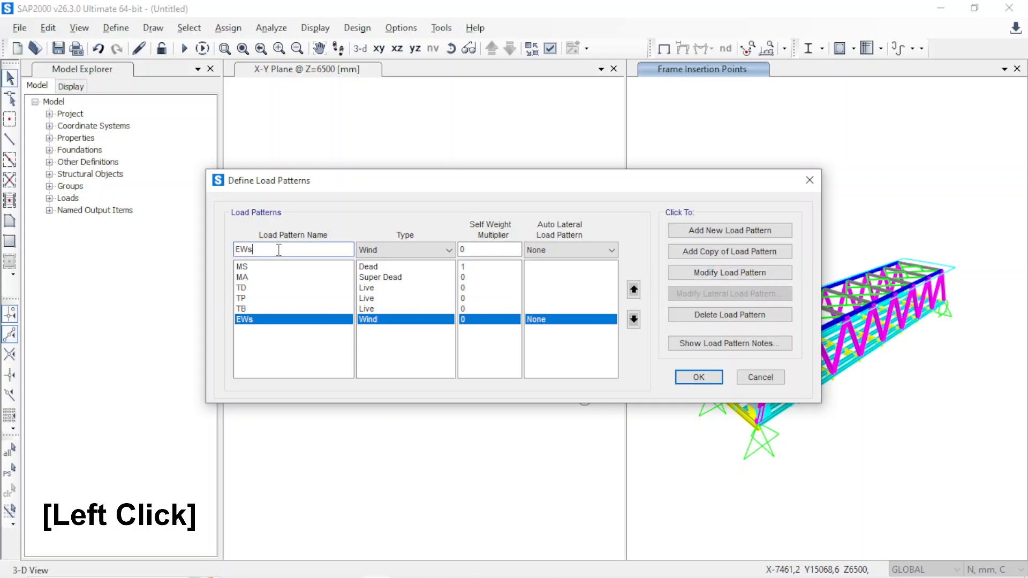
key("alt+Tab")
key("alt+Tab")
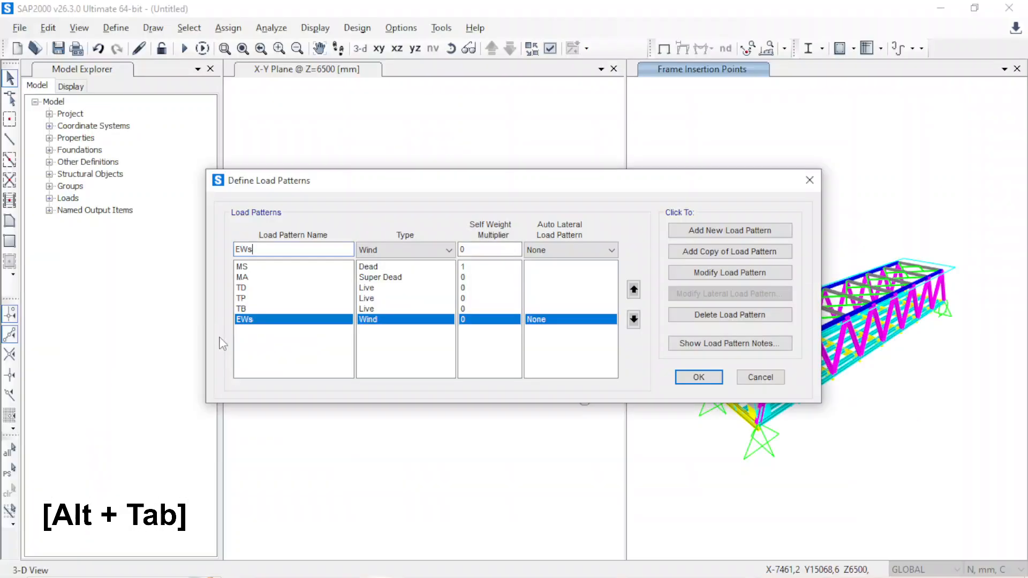
key("alt+Tab")
key("alt+Tab")
key("BackSpace")
type("l")
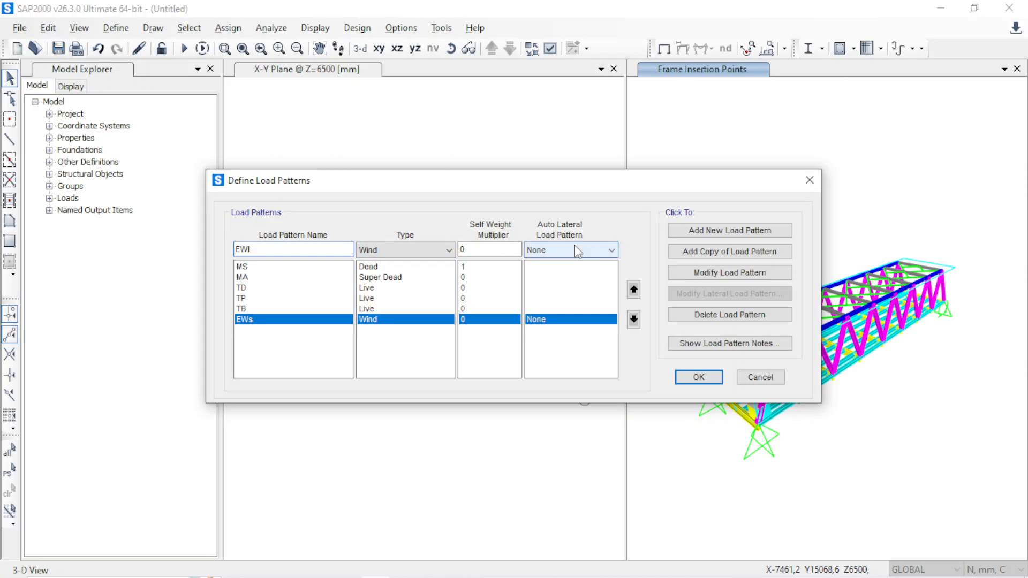
left_click(727, 231)
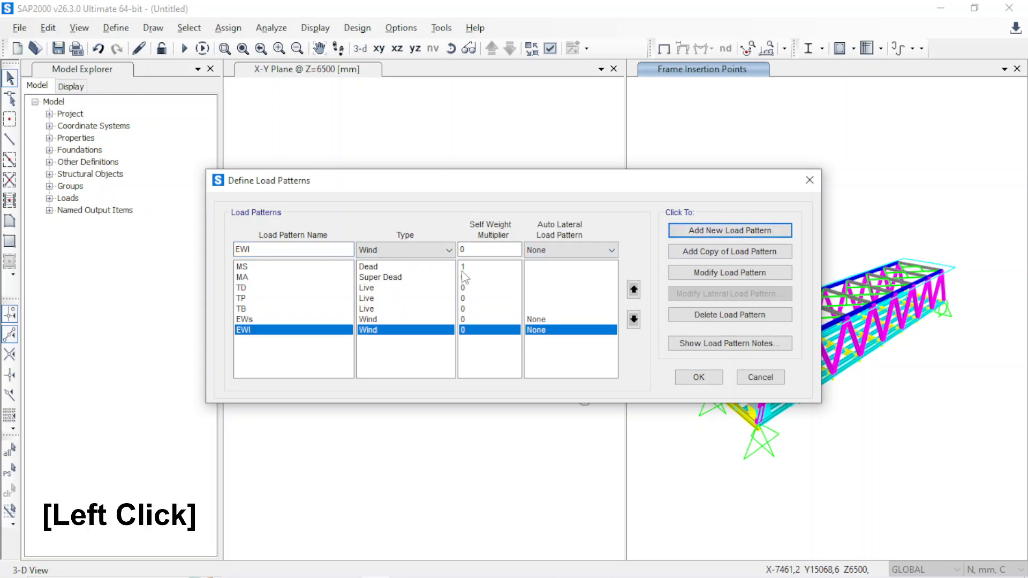
- Check the X-direction earthquake load in the PDF table and add load pattern EQx, type Quake, multiplier 0, auto lateral None
key("alt+Tab")
key("alt+Tab")
left_click(240, 249)
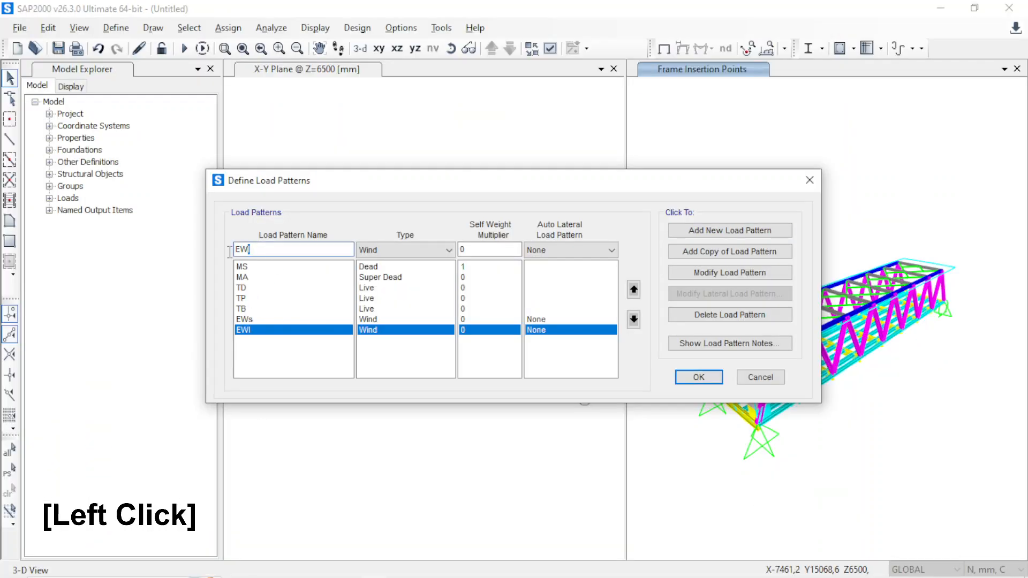
type("EQ")
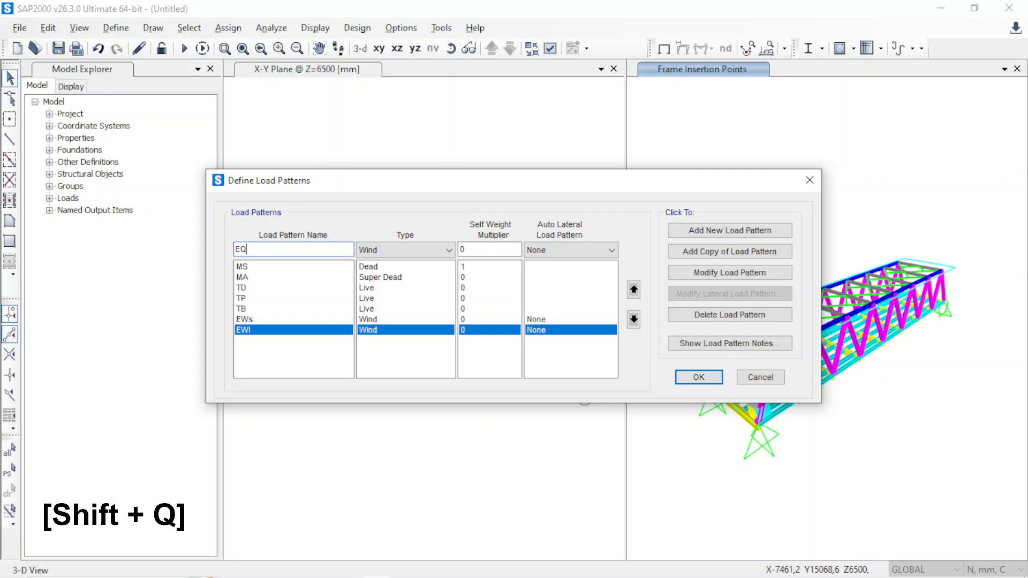
type("x")
left_click(405, 249)
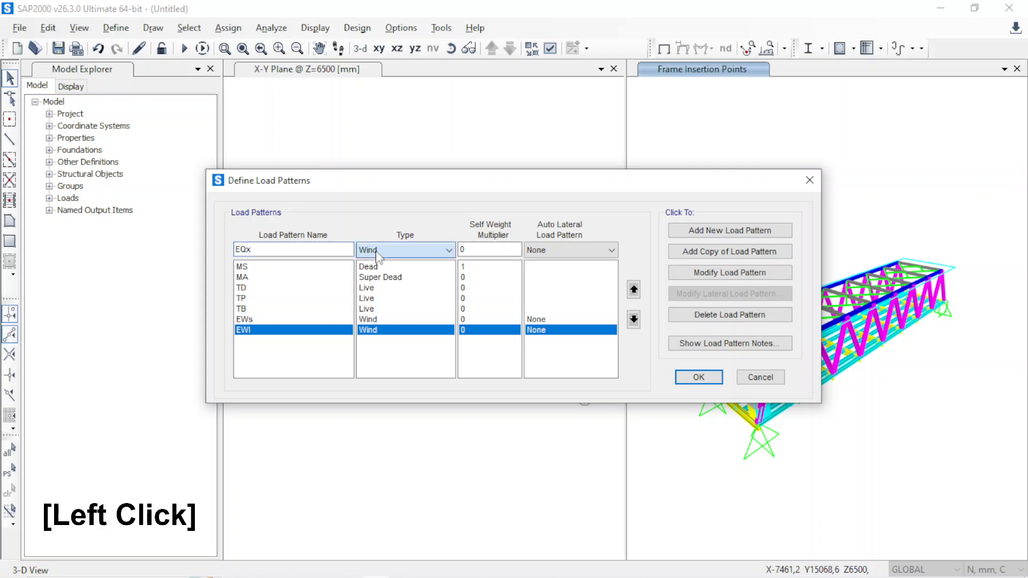
left_click(378, 343)
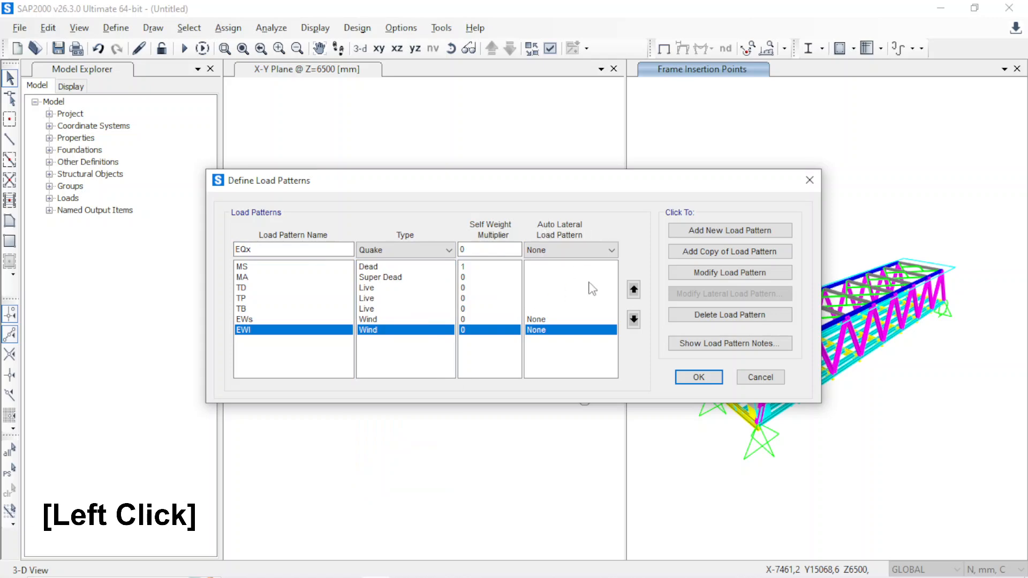
key("alt+Tab")
key("alt+Tab")
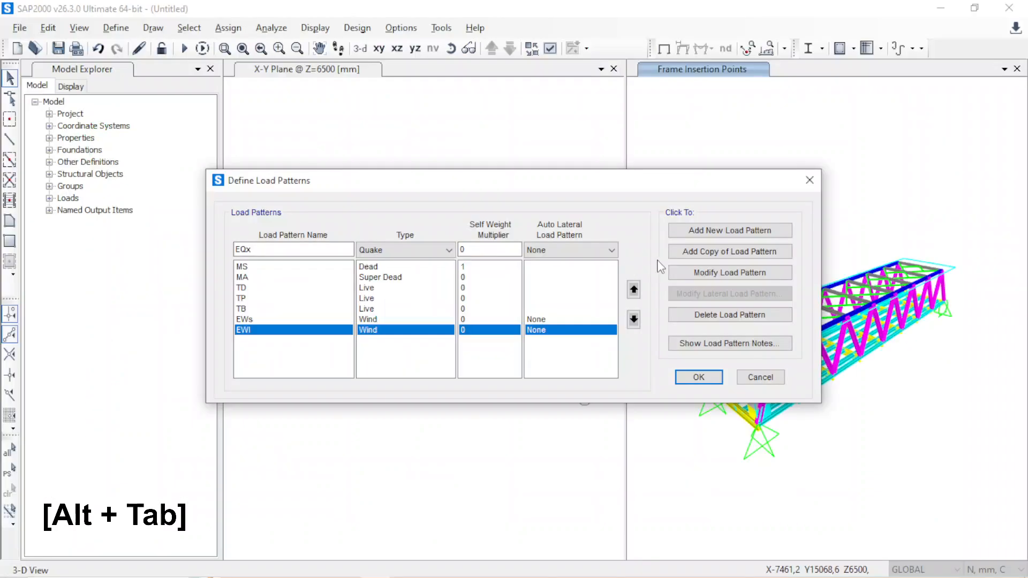
left_click(716, 236)
- Add load pattern EQy, type Quake, multiplier 0, auto lateral None, and accept all the load pattern definitions
left_click(263, 250)
key("BackSpace")
type("y")
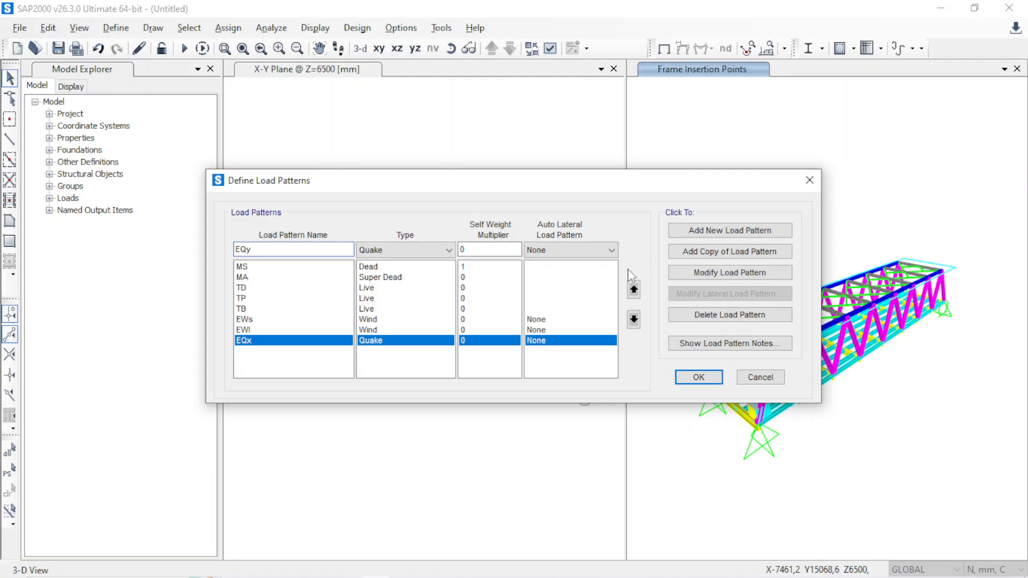
left_click(700, 231)
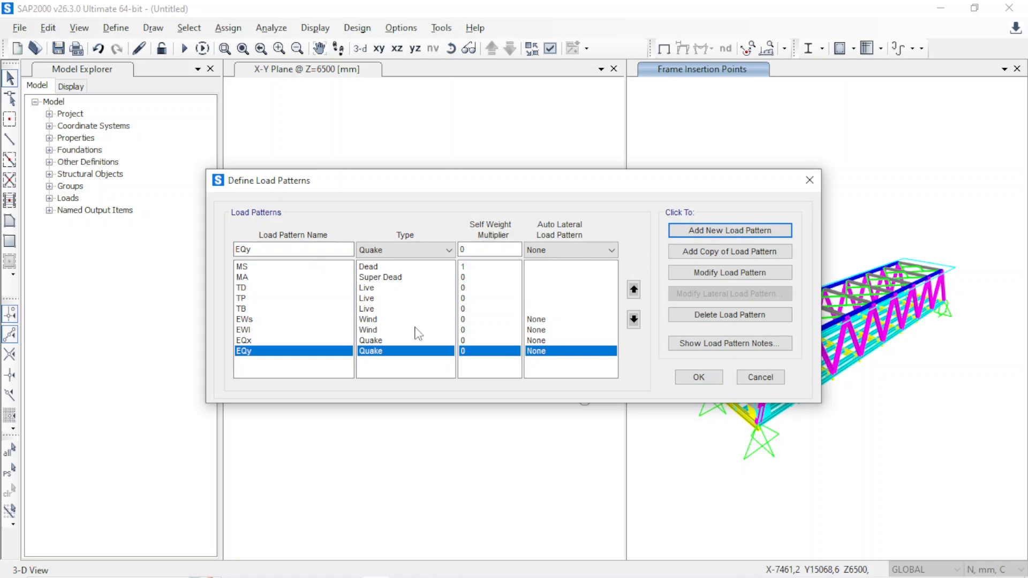
left_click(698, 378)
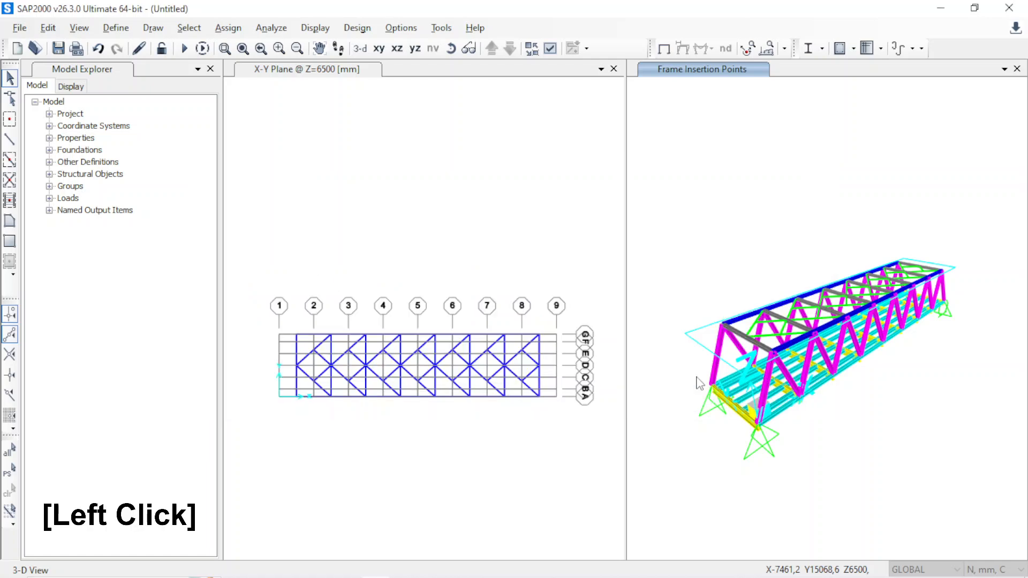
- Read section 4.2.1 Beban Mati (MS) in the PDF module for the slab dead loads on the longitudinal girders
key("alt+Tab")
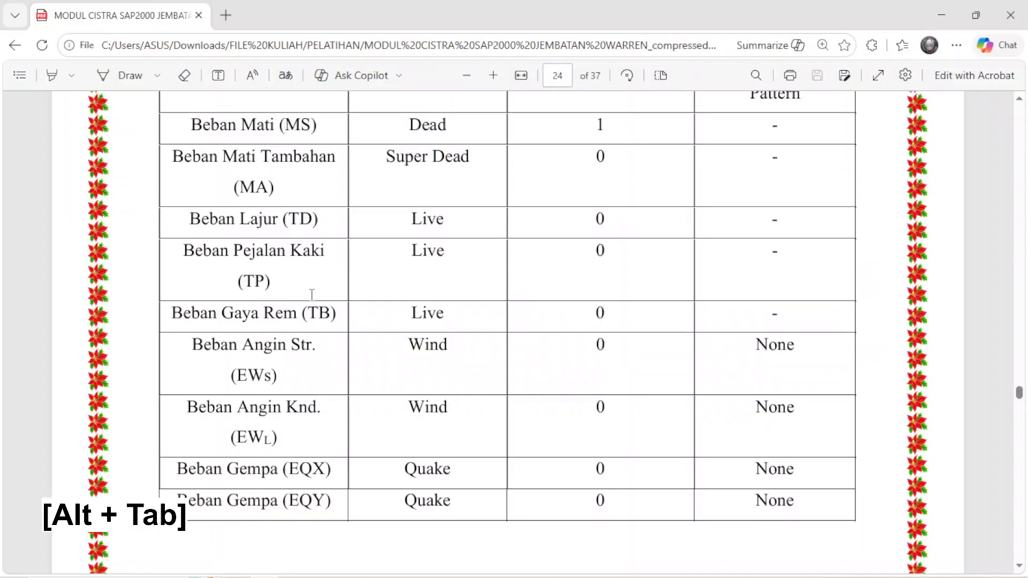
scroll(312, 295, "down", 10)
scroll(313, 292, "down", 5)
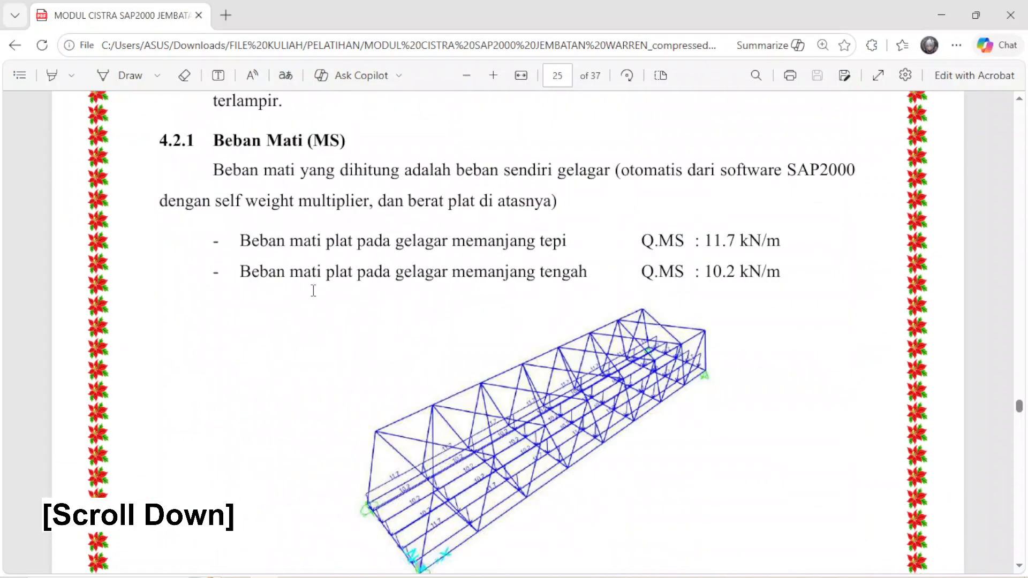
scroll(313, 291, "up", 2)
scroll(313, 291, "down", 2)
scroll(314, 291, "up", 4)
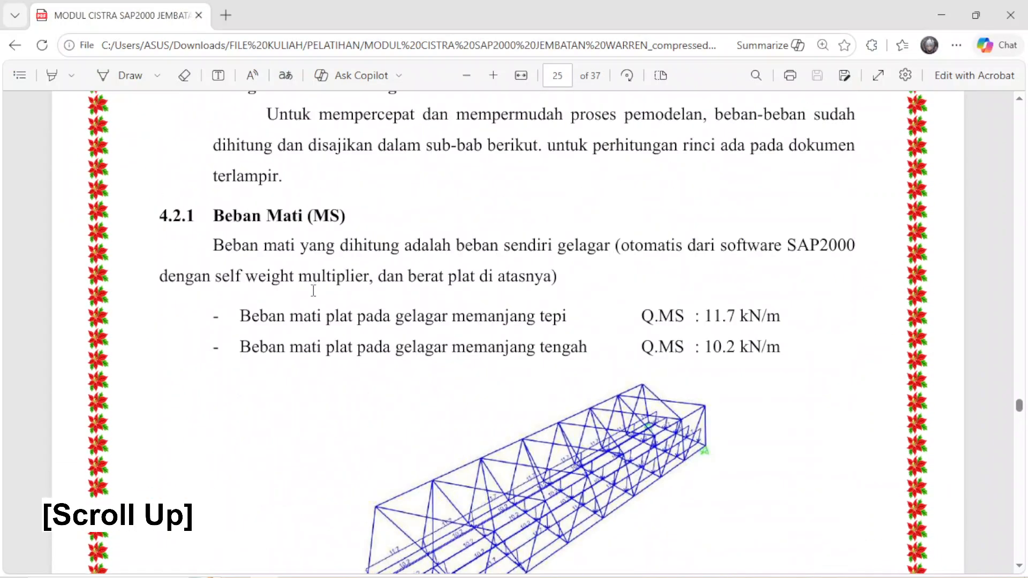
scroll(313, 291, "down", 3)
- Switch back to SAP2000 and show the bridge deck in the X-Y plan view at Z=0
key("alt+Tab")
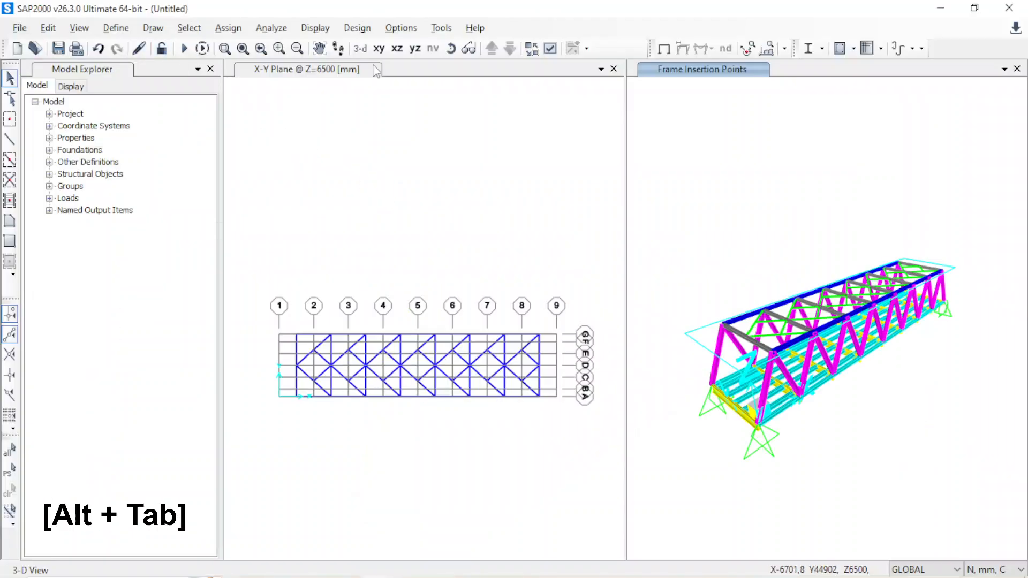
left_click(360, 140)
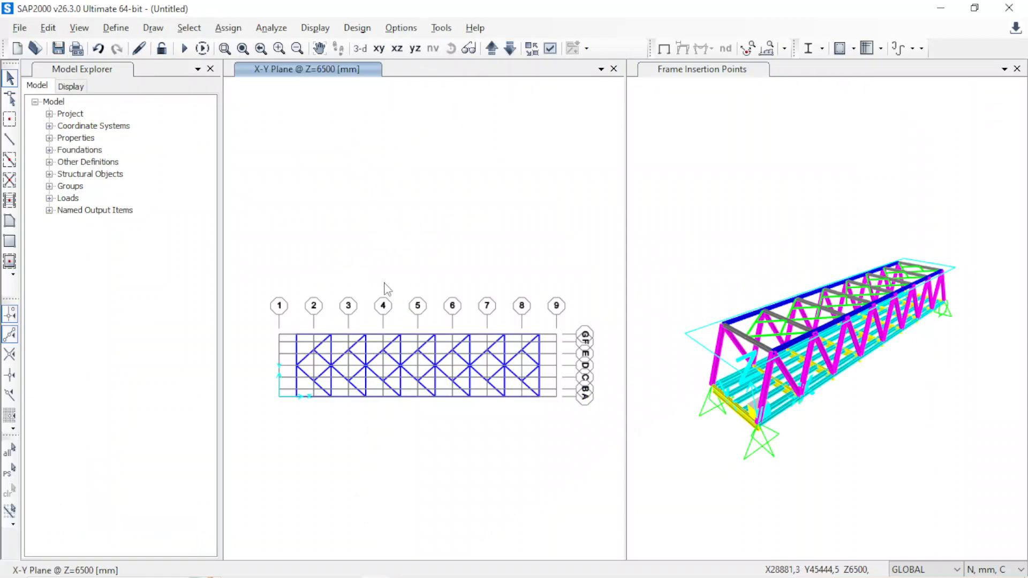
left_click(510, 48)
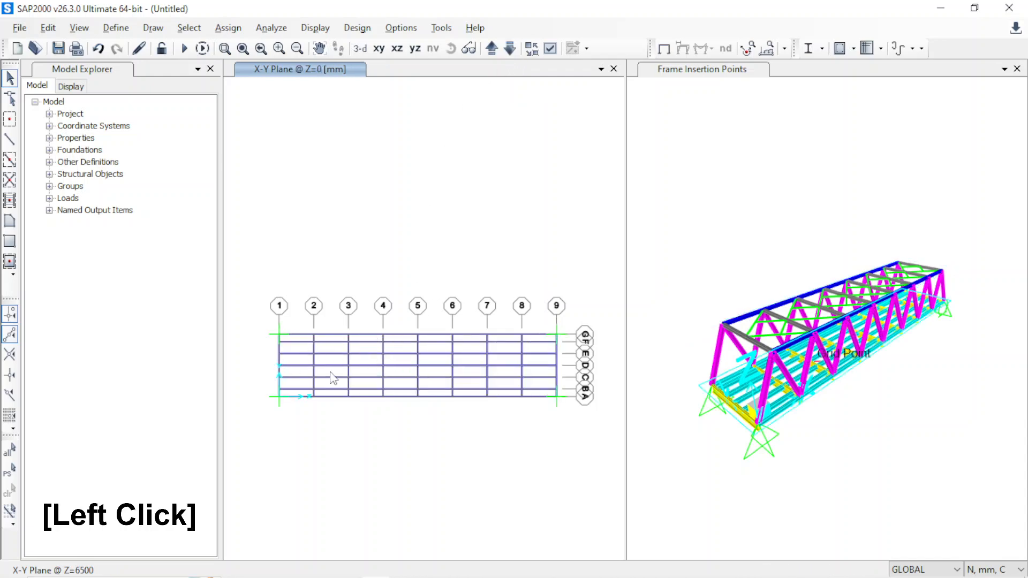
scroll(324, 372, "up", 2)
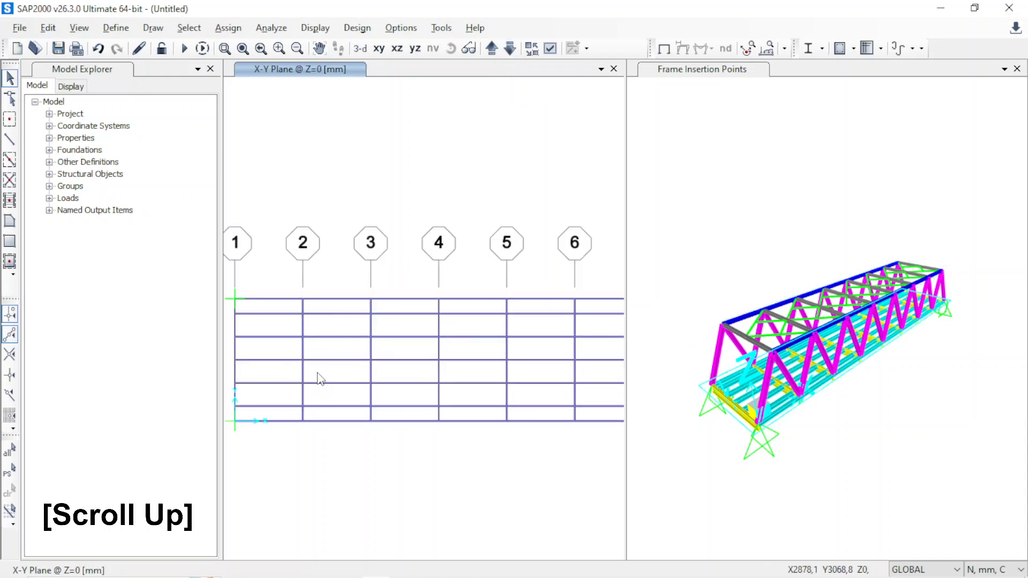
middle_click_drag(322, 378, 339, 312)
- Compare the PDF's MS dead loads for edge and middle longitudinal girders and Gambar 4.2 with the girders in the Z=0 plan view
key("alt+Tab")
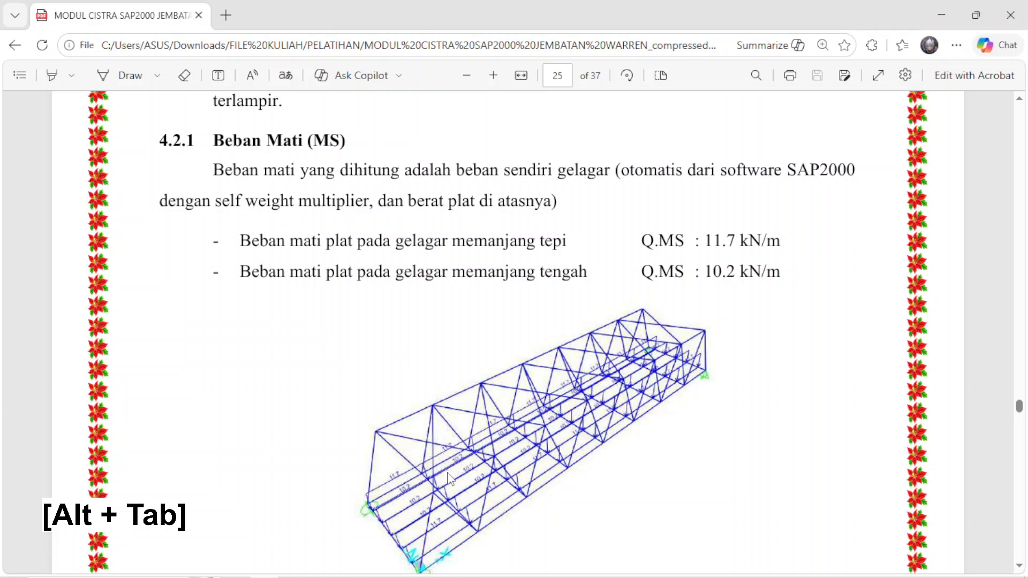
scroll(448, 476, "down", 3)
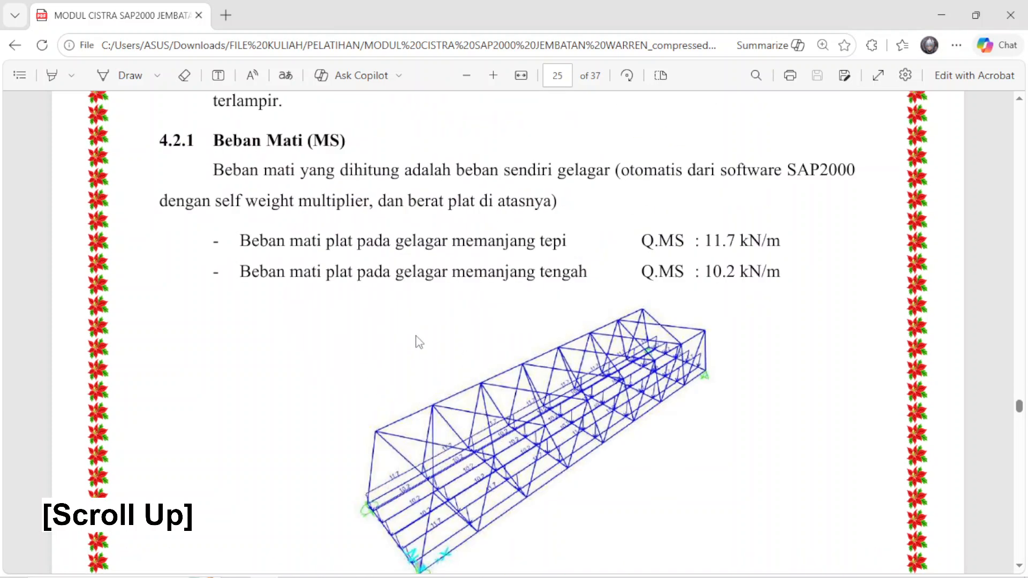
key("alt+Tab")
key("alt+Tab")
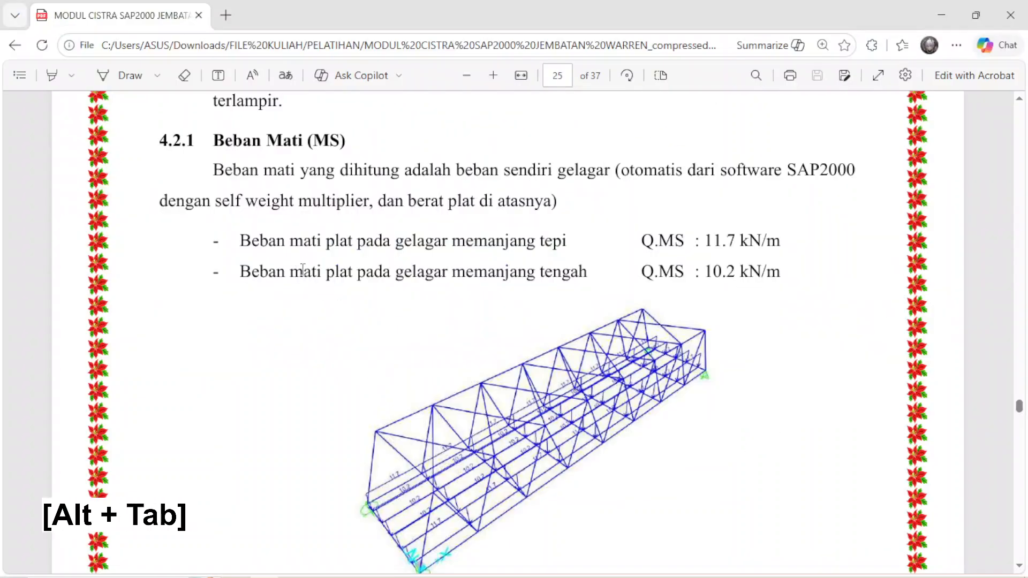
key("alt+Tab")
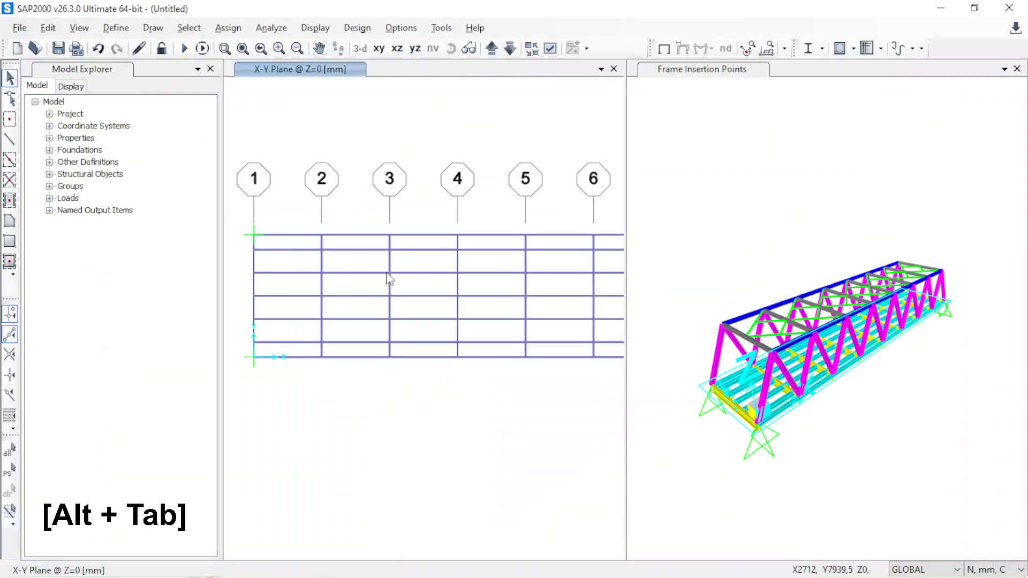
left_click(305, 269)
key("alt+Tab")
key("alt+Tab")
left_click_drag(292, 266, 285, 317)
left_click_drag(352, 272, 338, 330)
key("alt+Tab")
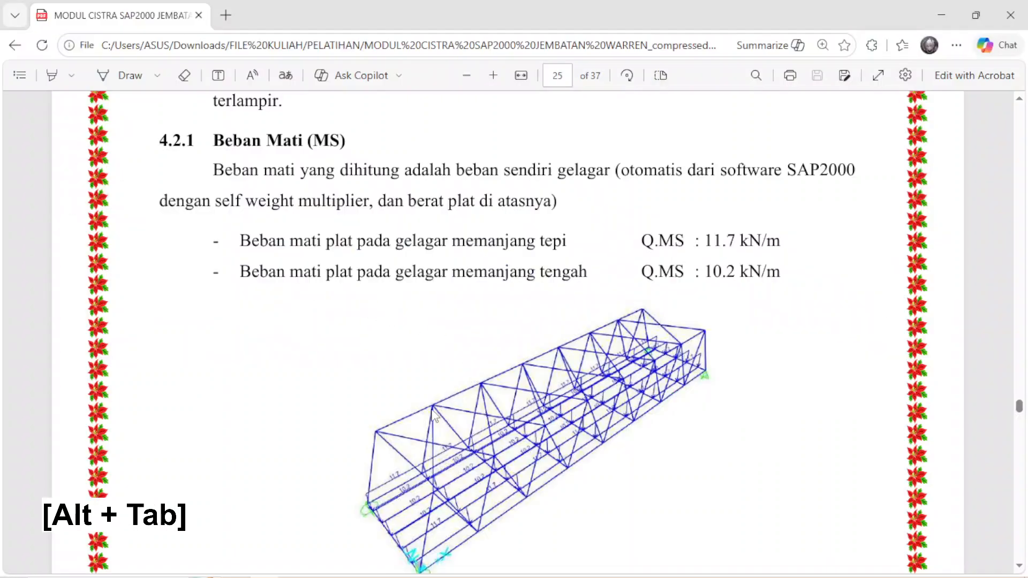
scroll(389, 487, "down", 3)
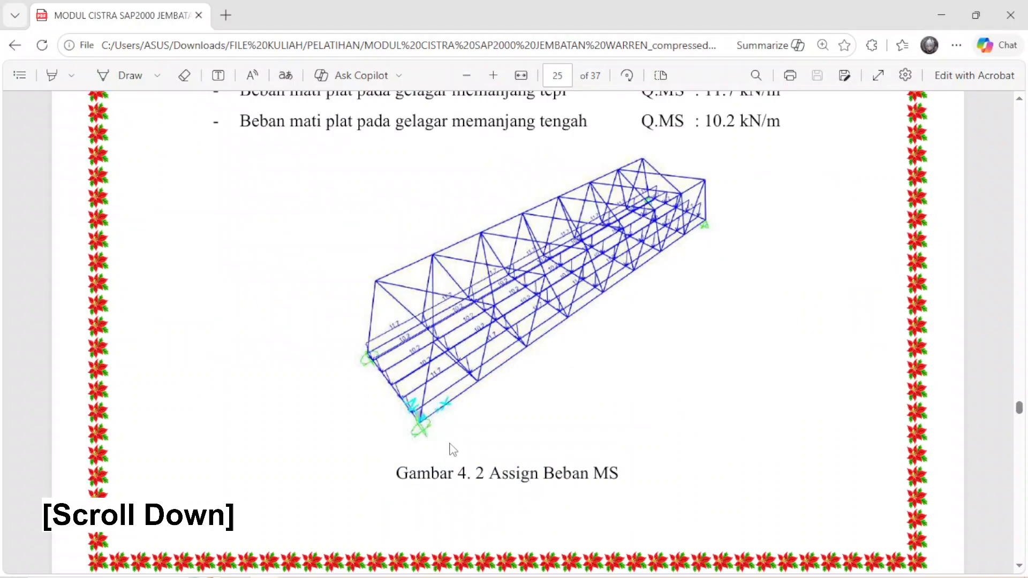
scroll(428, 384, "up", 5, "ctrl")
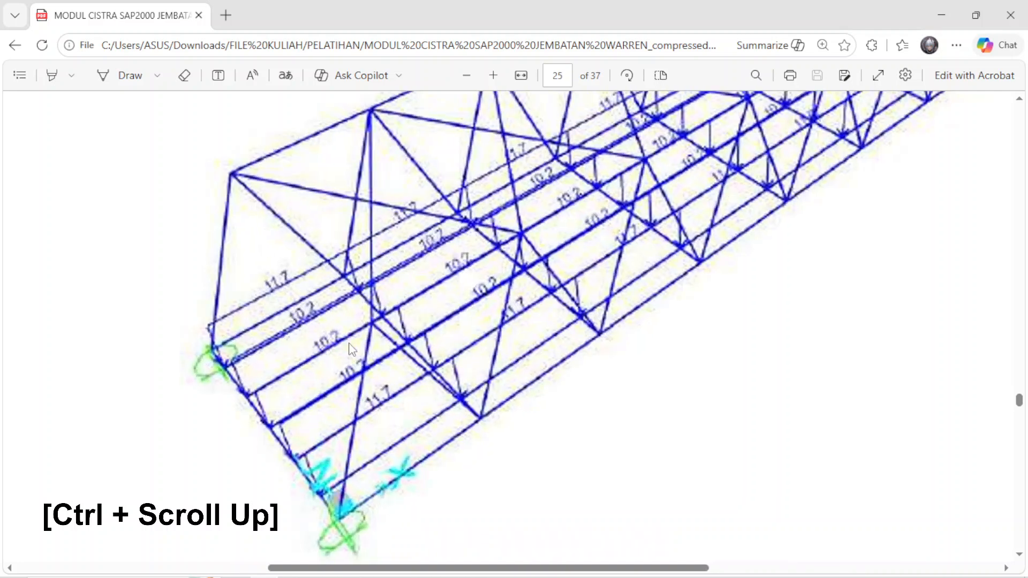
- Switch to SAP2000 and select all frames of the middle longitudinal girders on grid lines C, D and E in the Z=0 plan
key("alt+Tab")
left_click_drag(437, 263, 404, 328)
left_click_drag(505, 264, 478, 323)
left_click_drag(504, 268, 466, 320)
middle_click_drag(503, 321, 354, 318)
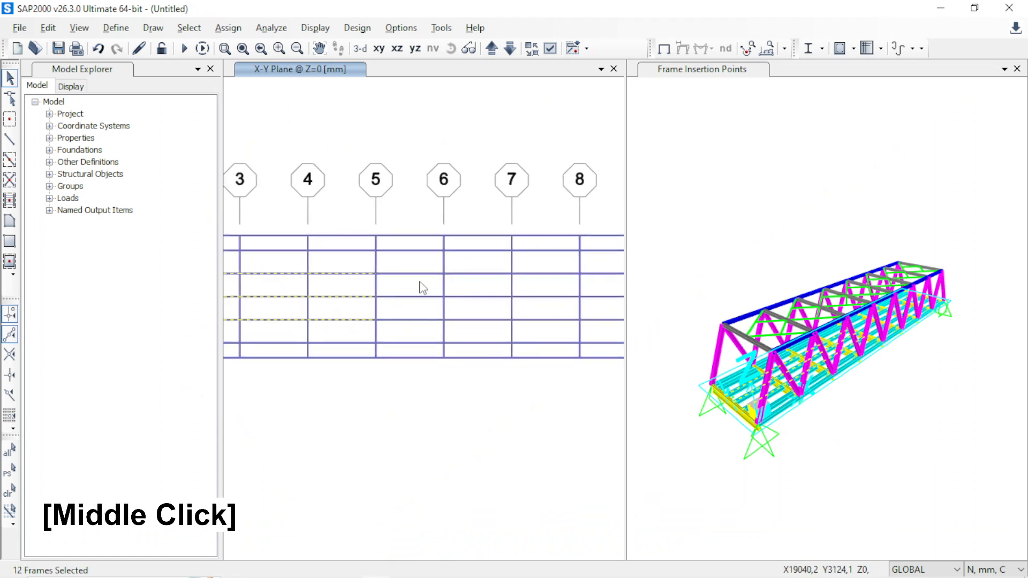
left_click(404, 319)
left_click_drag(482, 260, 461, 326)
left_click_drag(551, 262, 530, 334)
middle_click_drag(530, 332, 401, 316)
left_click_drag(470, 266, 436, 328)
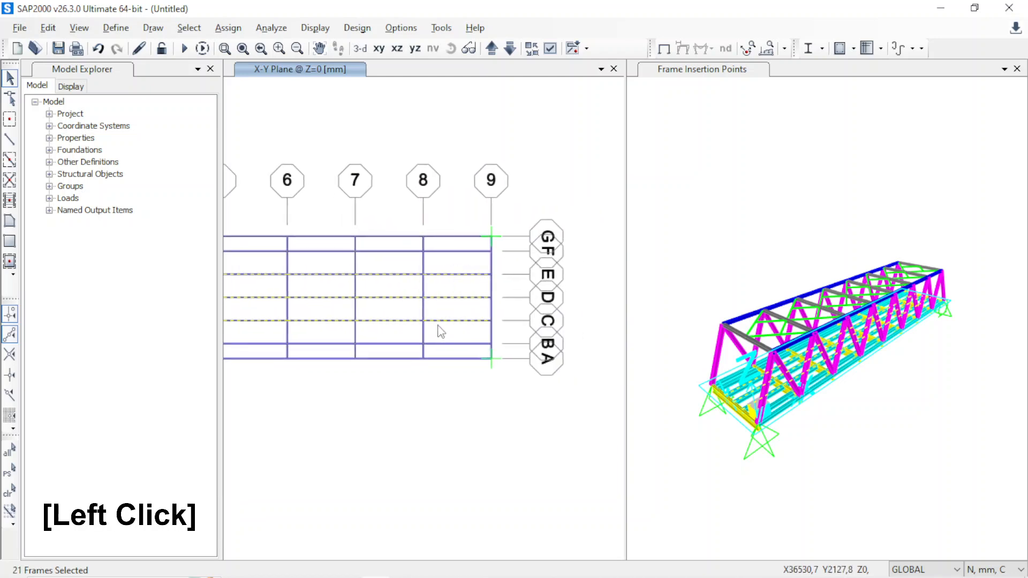
- Start a distributed load assignment for the selected middle girders with load pattern MS, direction Gravity and load type Force
left_click(228, 33)
mouse_move(342, 209)
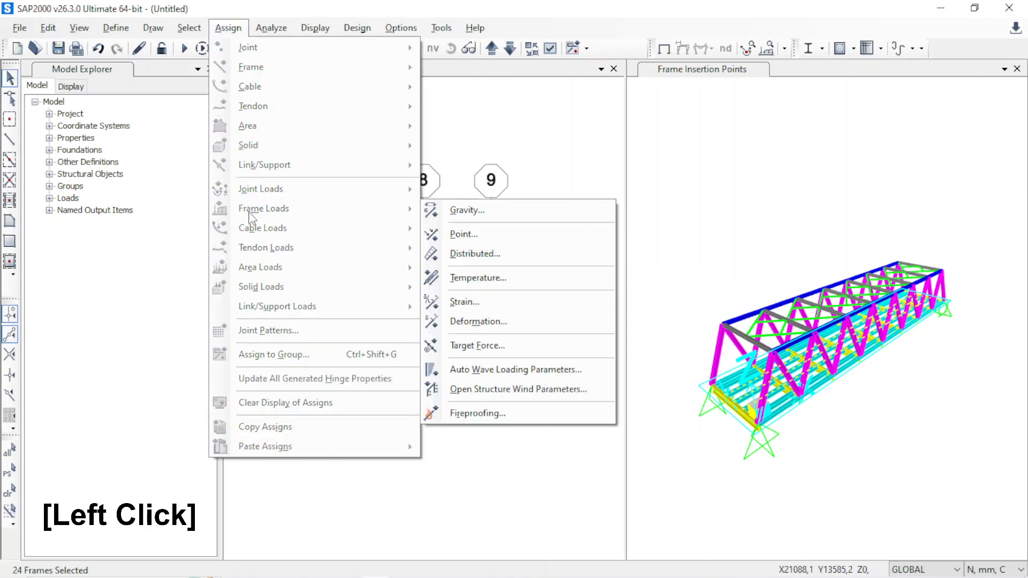
left_click(445, 254)
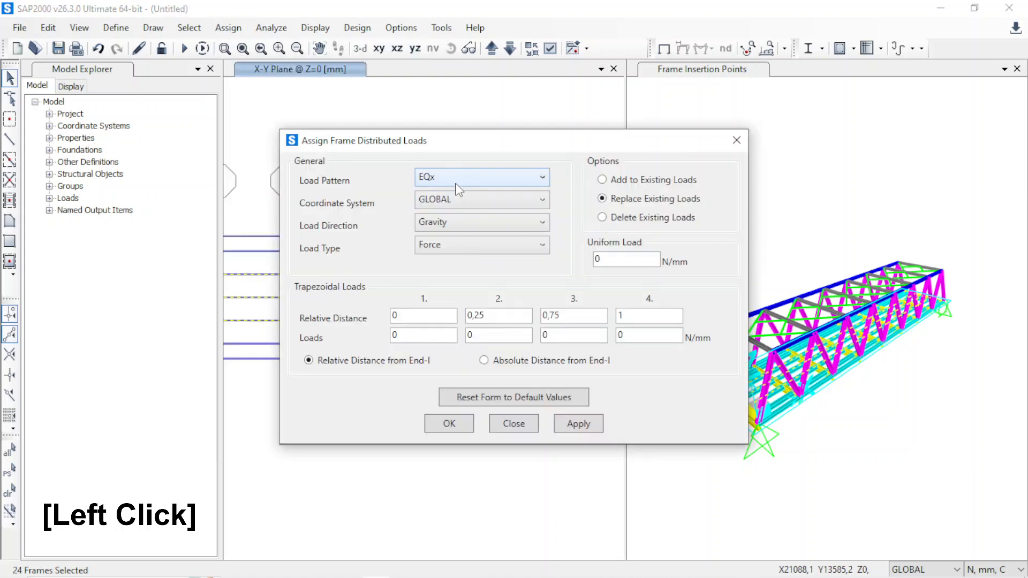
left_click_drag(424, 152, 660, 144)
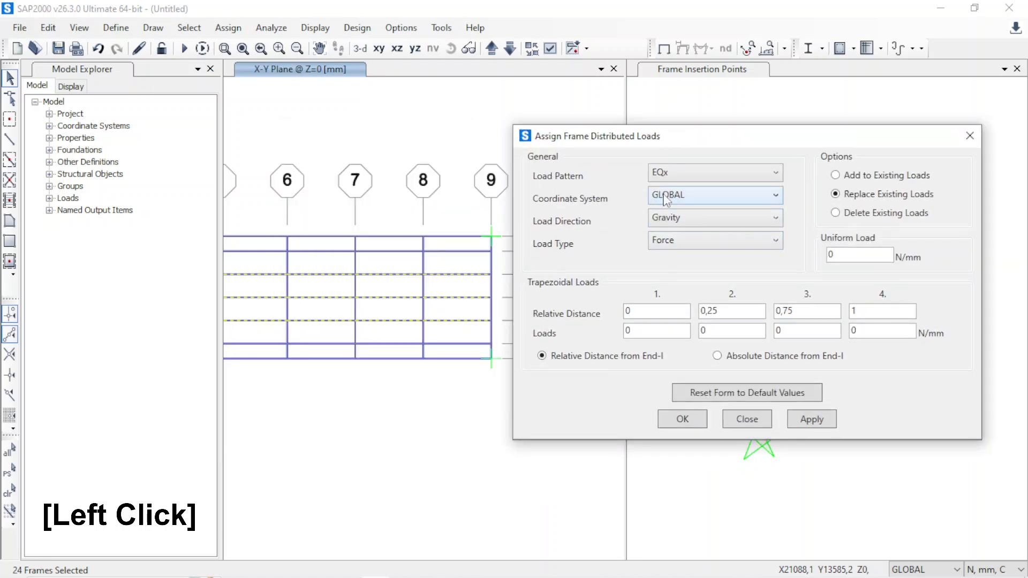
middle_click(358, 294)
scroll(383, 300, "down", 5)
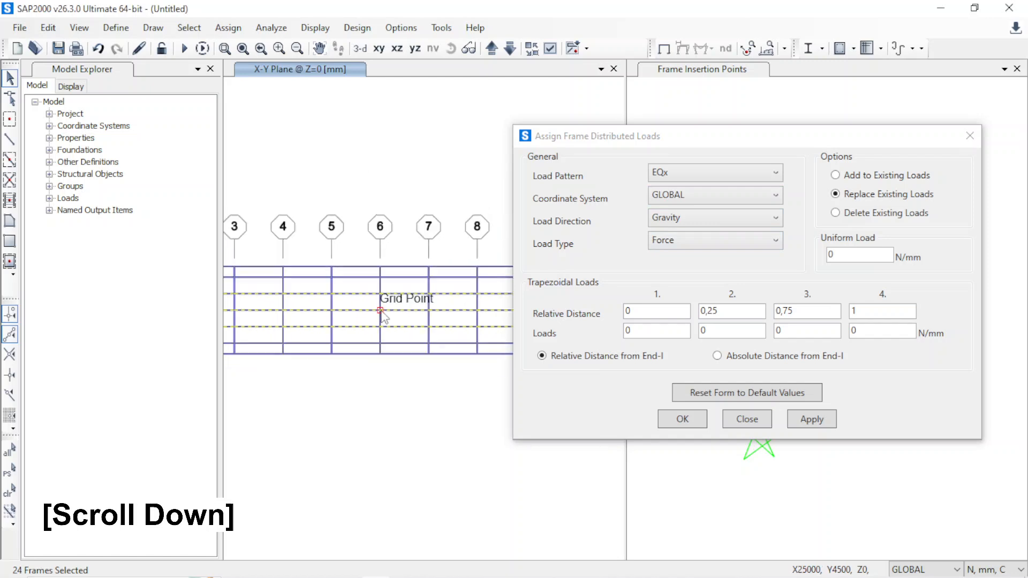
middle_click(386, 315)
scroll(396, 316, "up", 3)
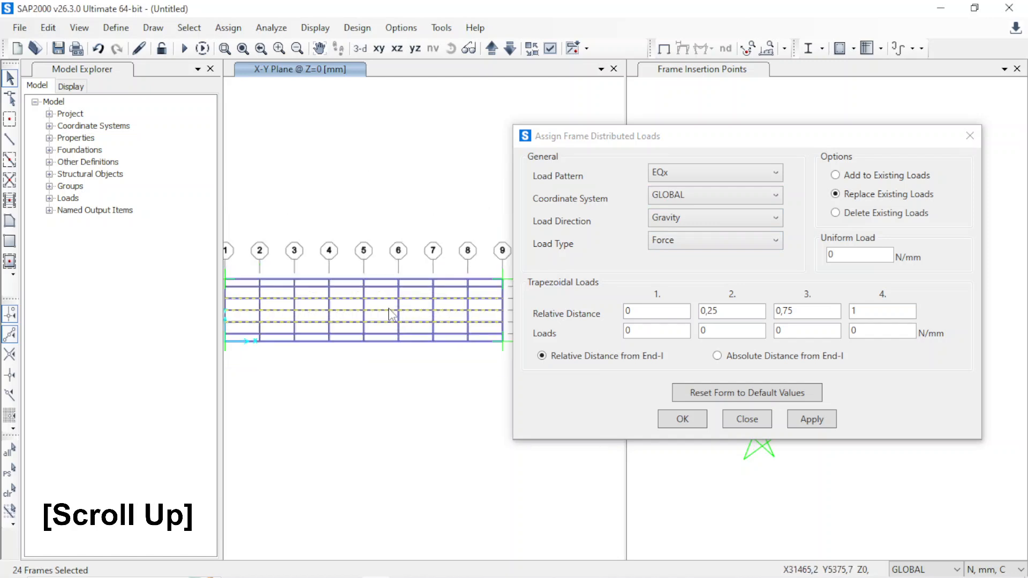
middle_click(421, 313)
middle_click_drag(421, 313, 395, 311)
left_click(664, 172)
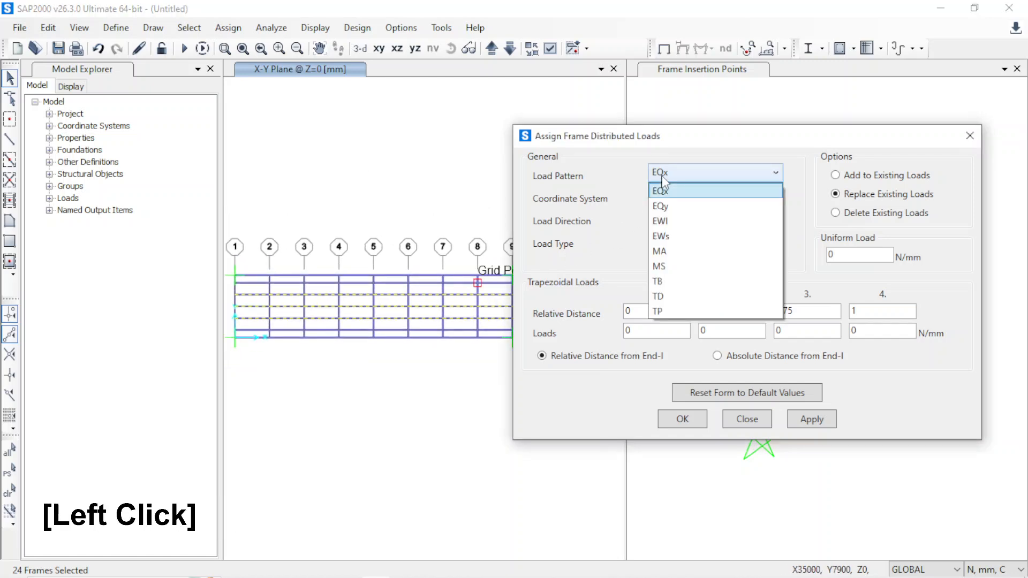
left_click(659, 267)
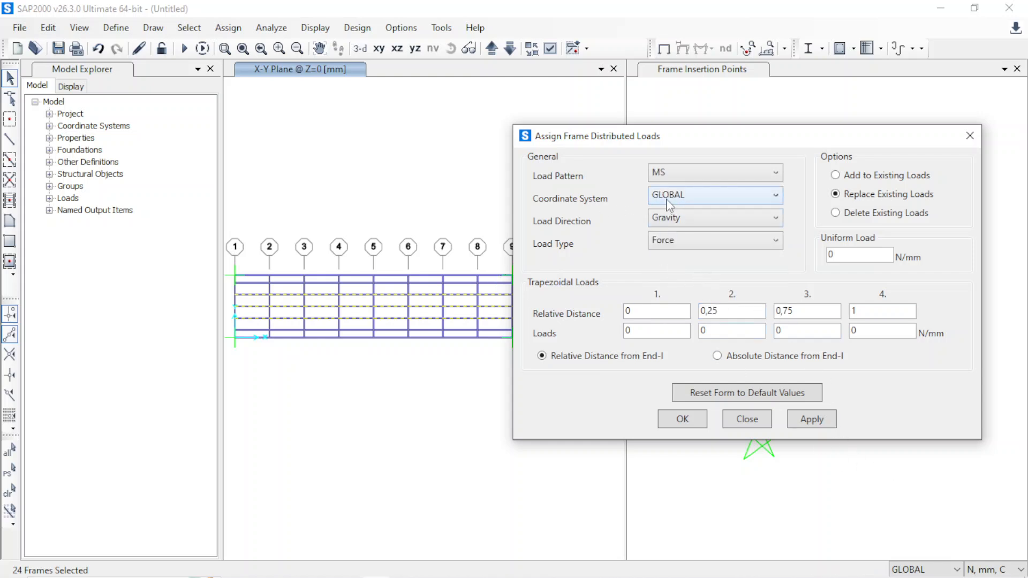
left_click(666, 242)
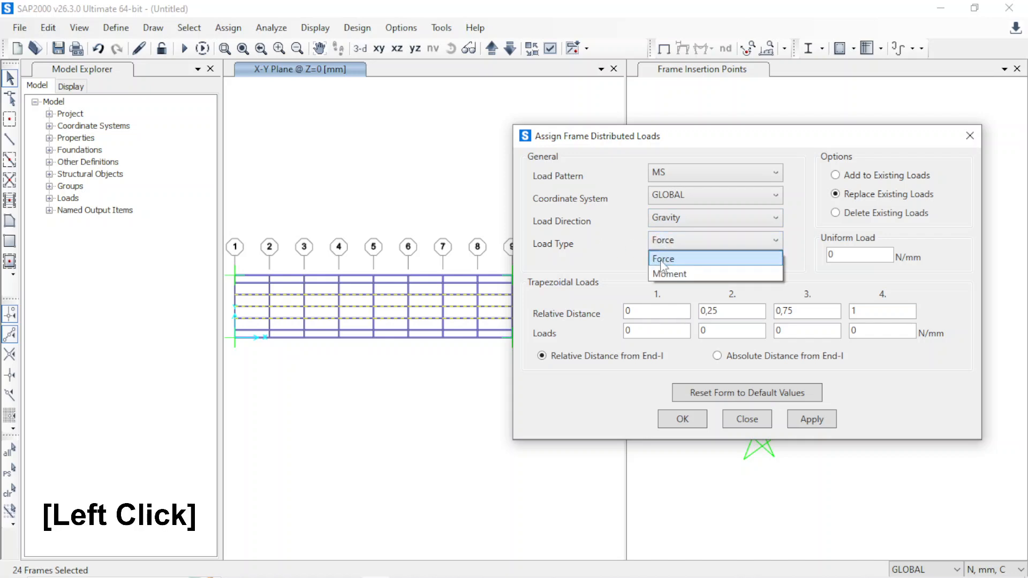
left_click(666, 259)
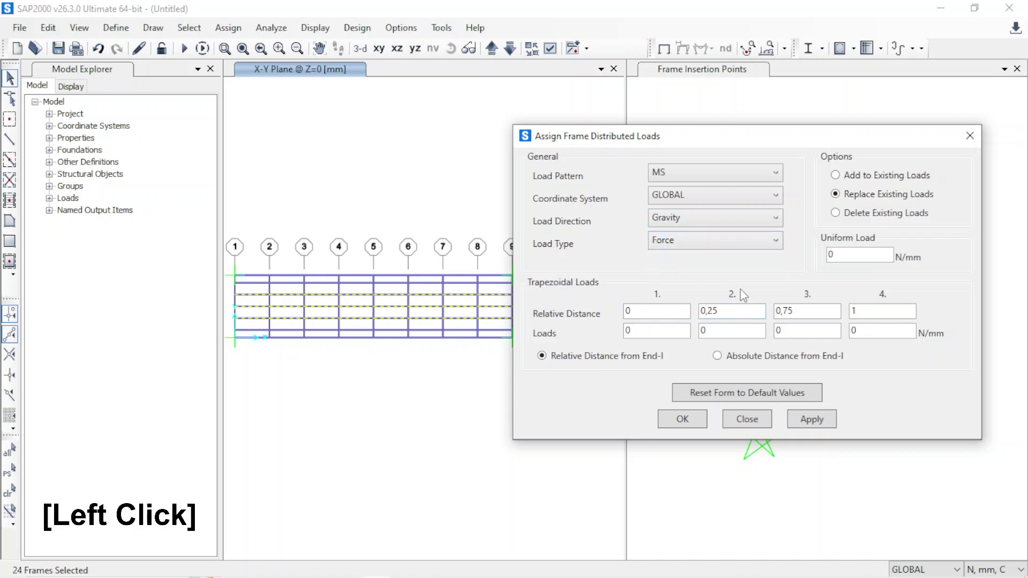
- Check the unit of the MS slab loads in section 4.2.1 of the PDF module and set the SAP2000 units to KN, m, C
left_click(990, 567)
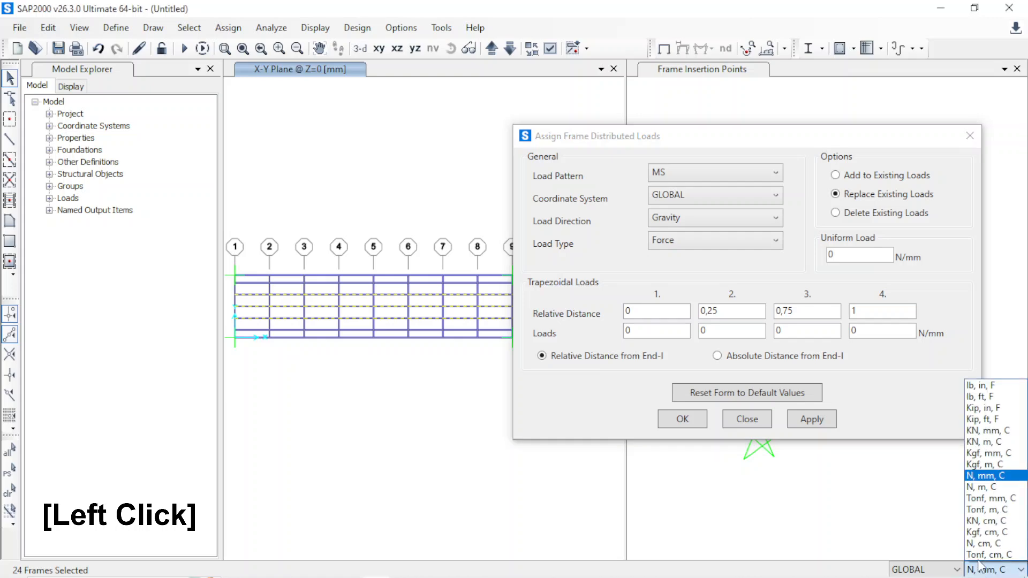
key("alt+Tab")
key("alt+Tab")
key("alt+Tab")
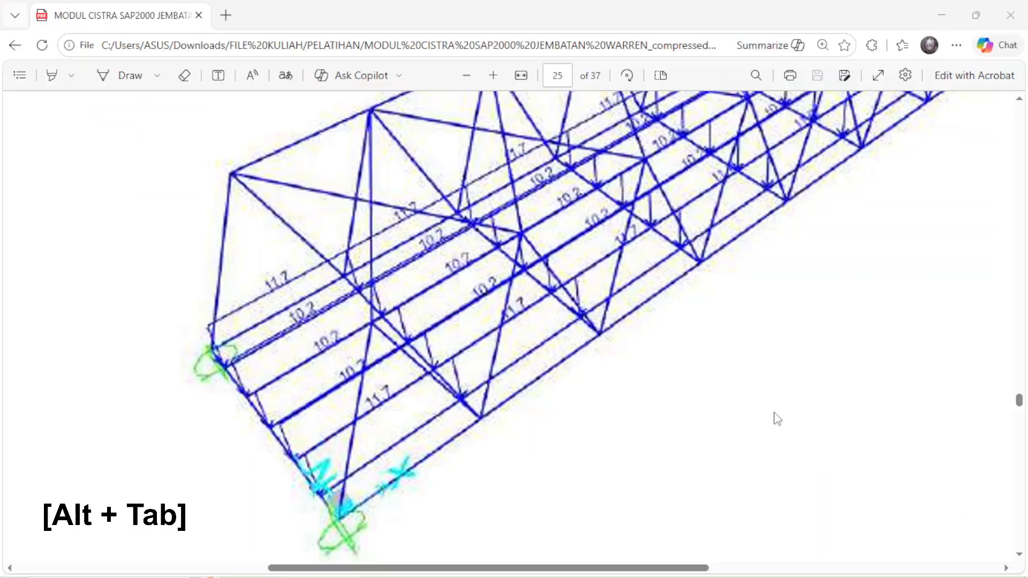
scroll(755, 398, "down", 3, "ctrl")
scroll(718, 388, "down", 2, "ctrl")
scroll(680, 381, "up", 3)
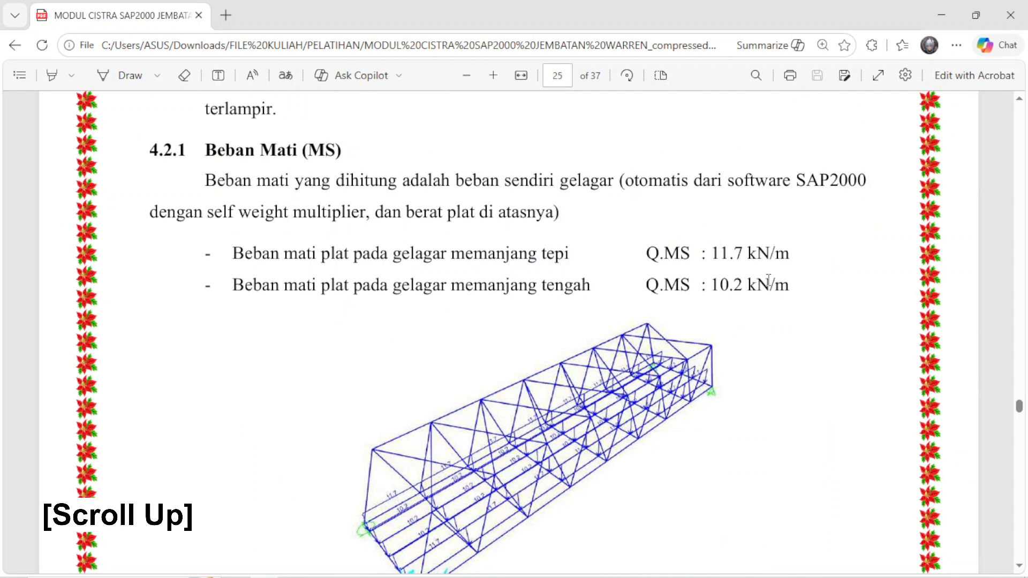
key("alt+Tab")
left_click(992, 570)
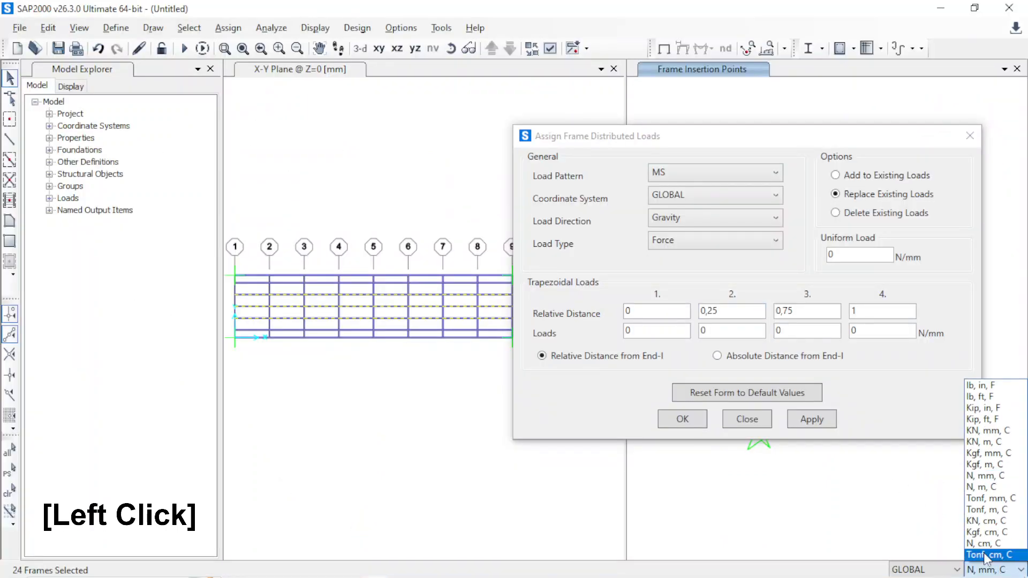
left_click(984, 442)
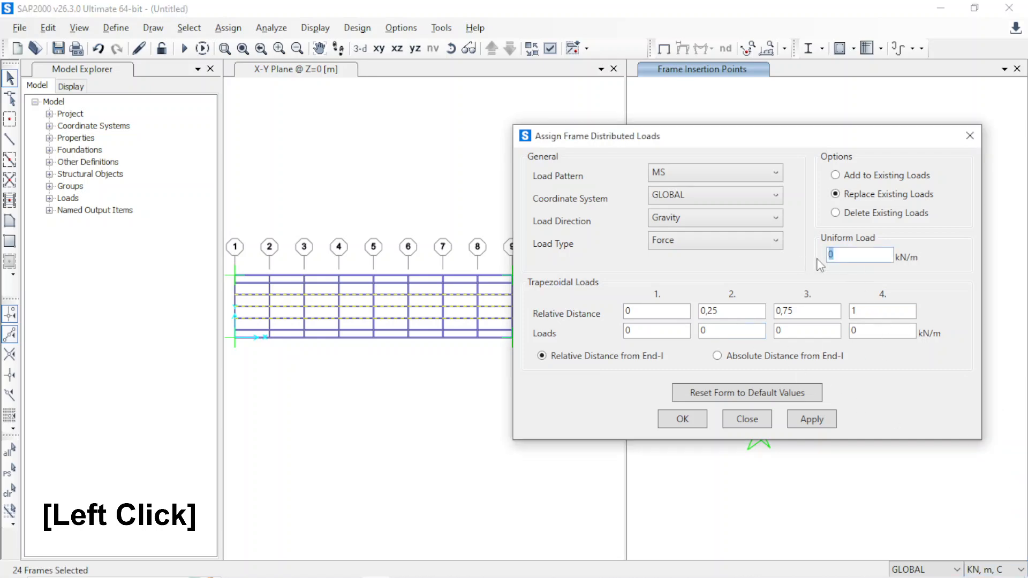
- Look up the middle girder load in the PDF module and apply a uniform MS load of 10,2 kN/m to the selected girders
key("alt+Tab")
scroll(540, 342, "down", 3)
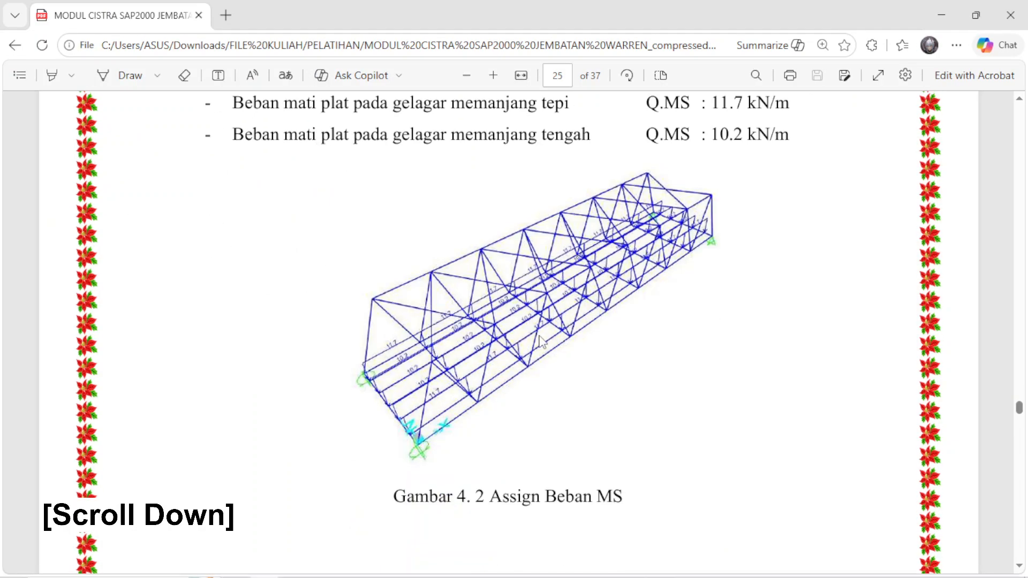
scroll(727, 291, "up", 3)
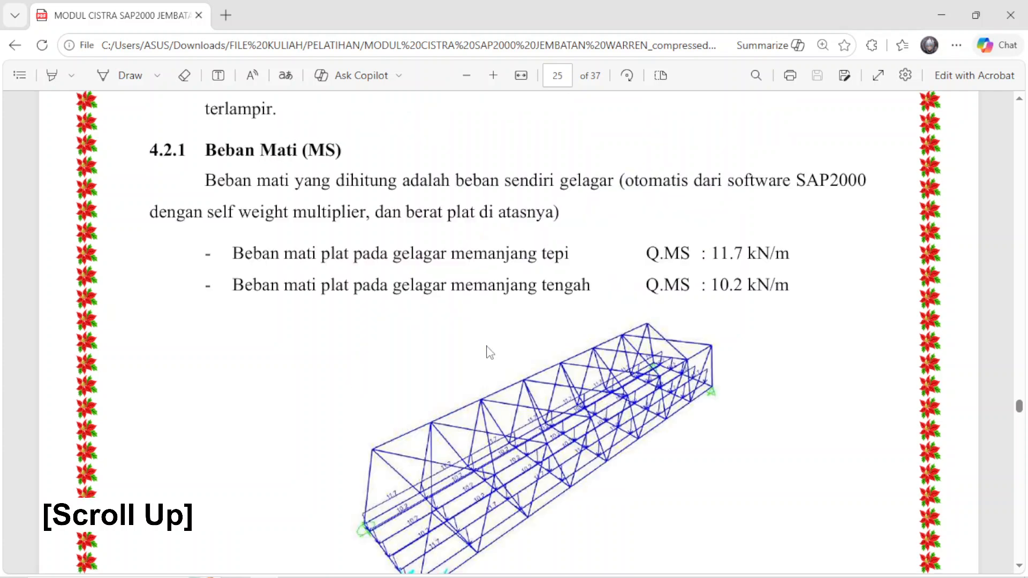
key("alt+Tab")
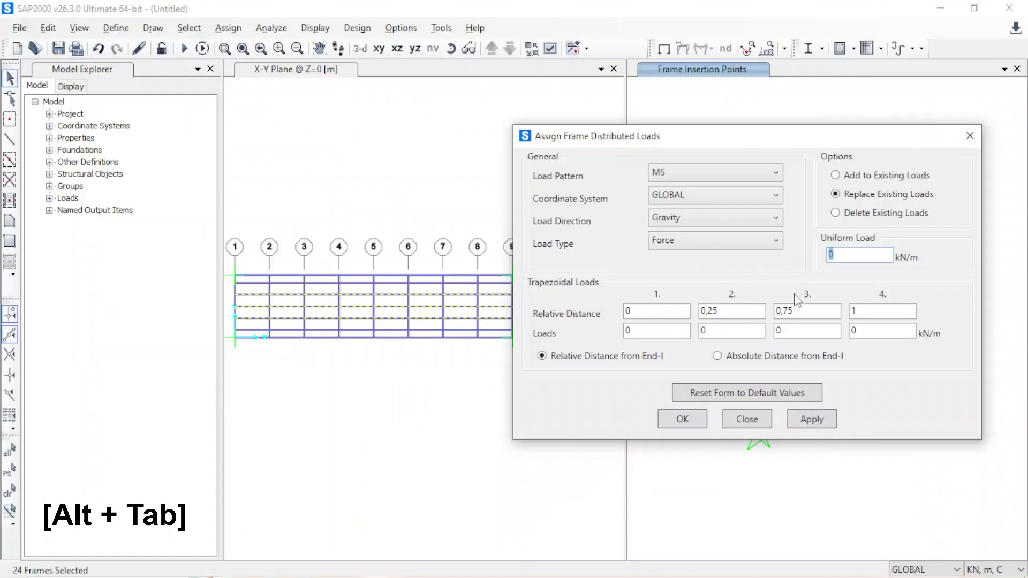
type("10,2")
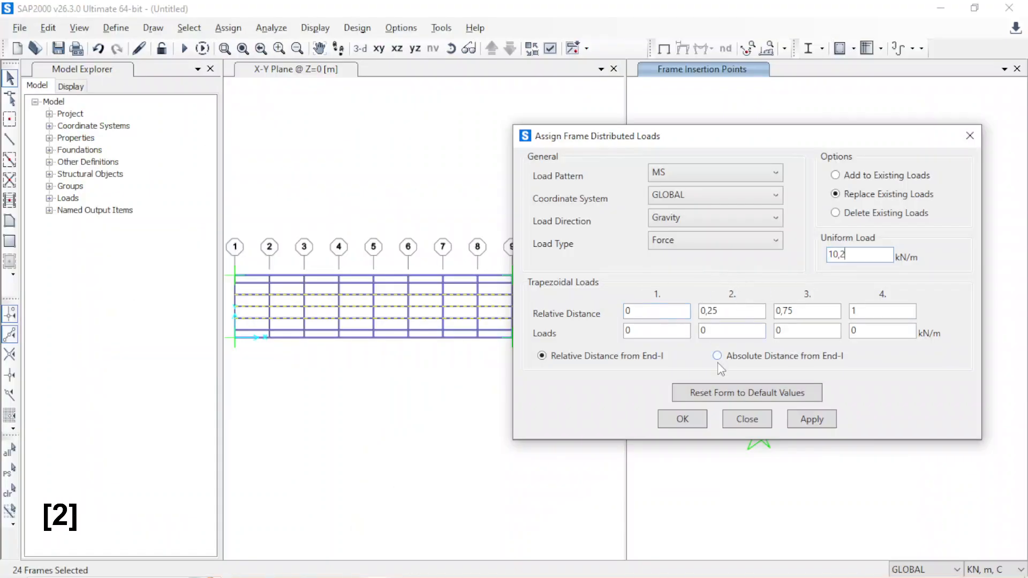
left_click(810, 420)
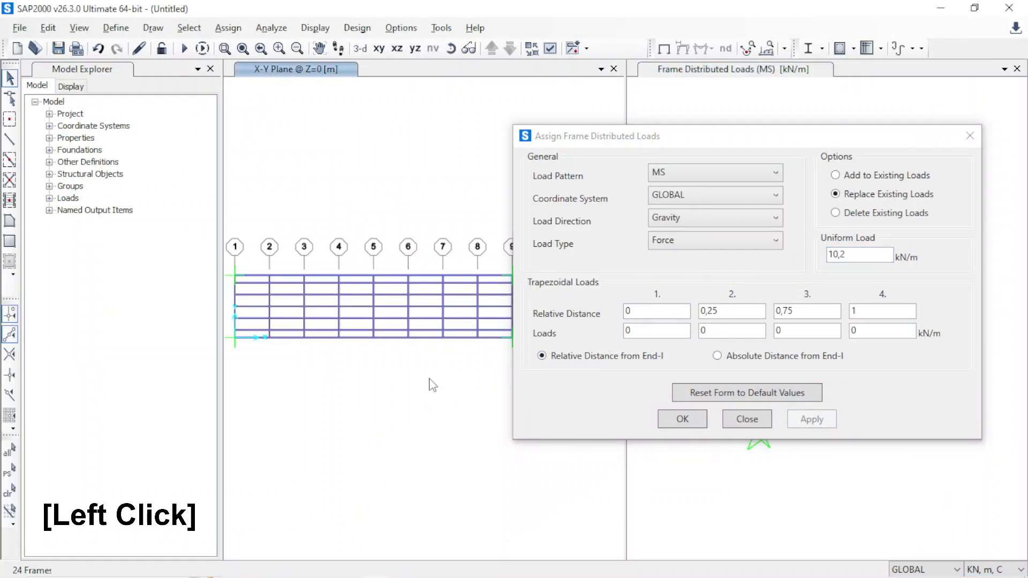
- Change the 3-D window's view type to Standard and inspect the MS distributed loads on the middle girders
scroll(355, 372, "up", 3)
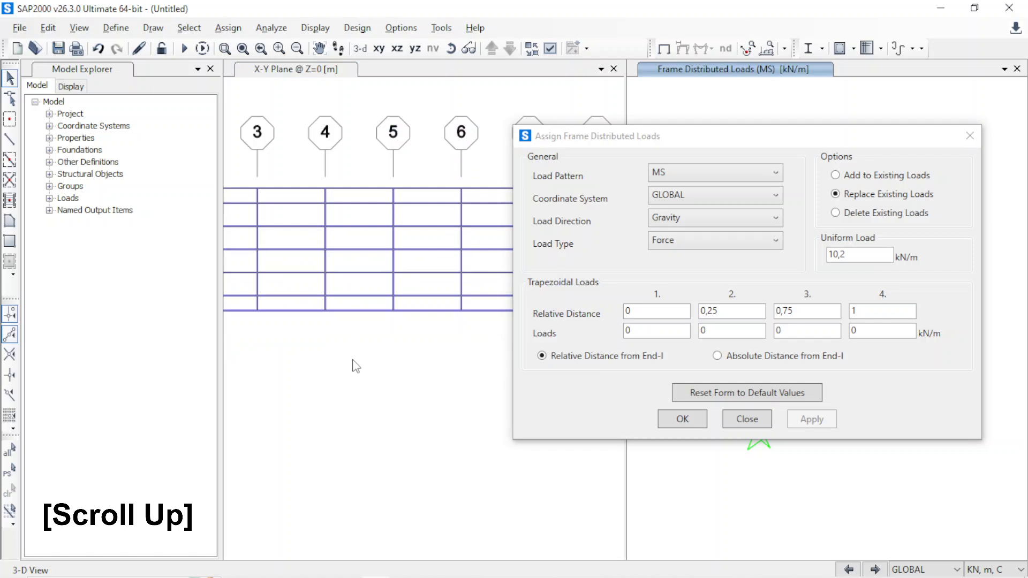
scroll(356, 367, "down", 3)
left_click_drag(654, 142, 217, 144)
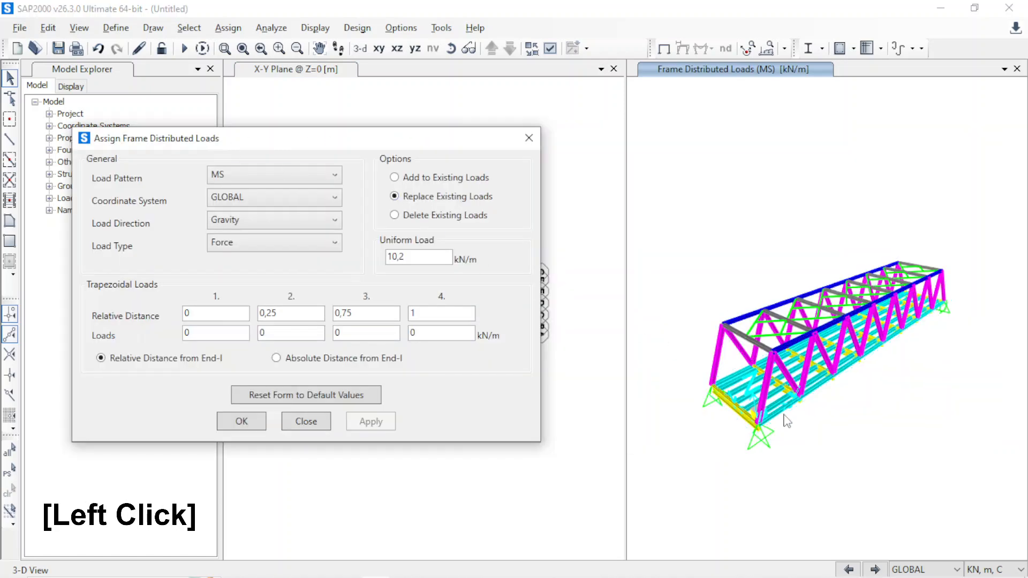
left_click(828, 452)
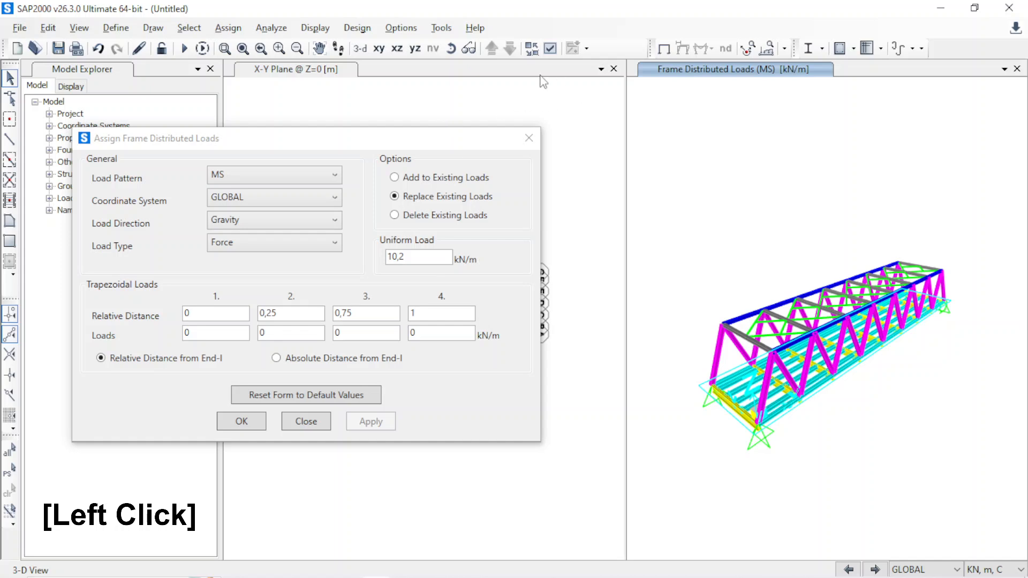
left_click(551, 51)
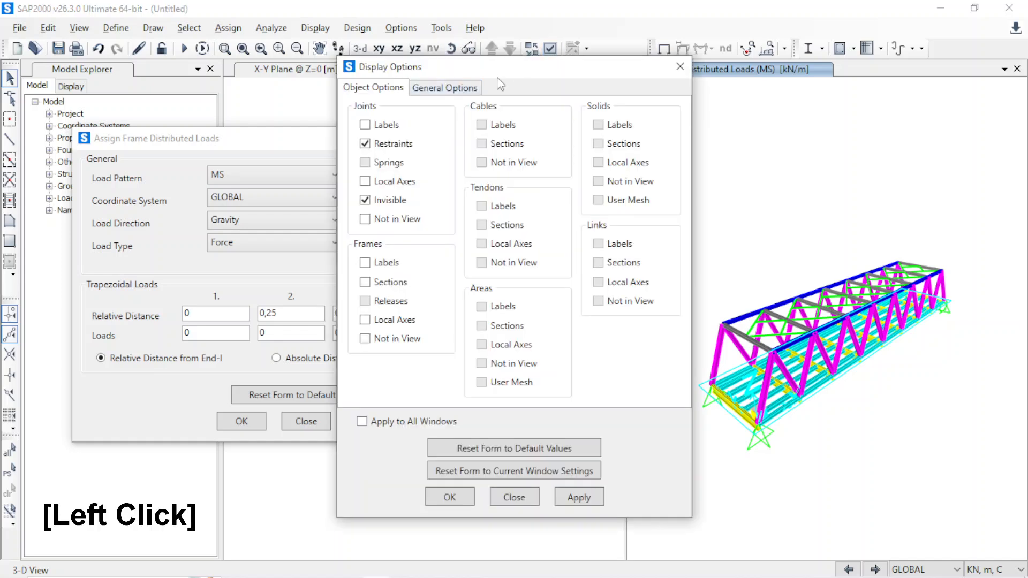
left_click(446, 88)
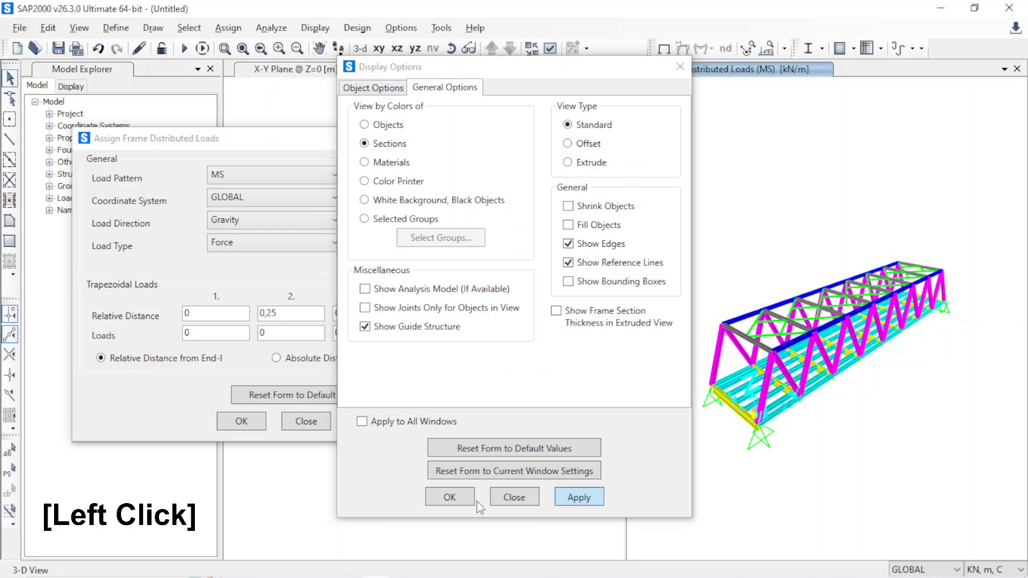
left_click(450, 501)
left_click(499, 505)
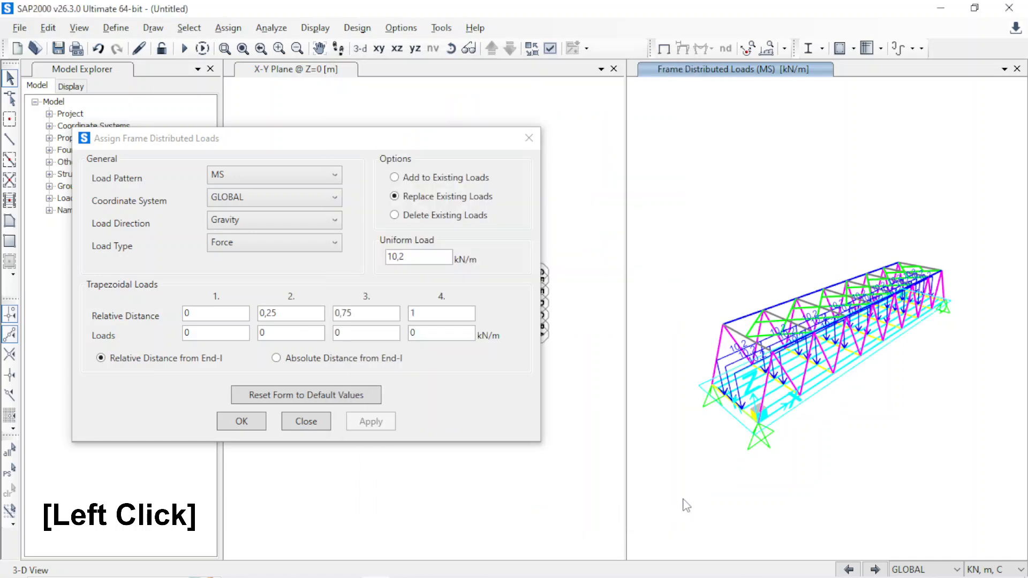
scroll(777, 428, "up", 6)
middle_click_drag(733, 394, 884, 251, "shift")
- Select all frames of the edge longitudinal girder on grid line B in the Z=0 plan, keeping the load assignment dialog open
left_click_drag(407, 140, 903, 206)
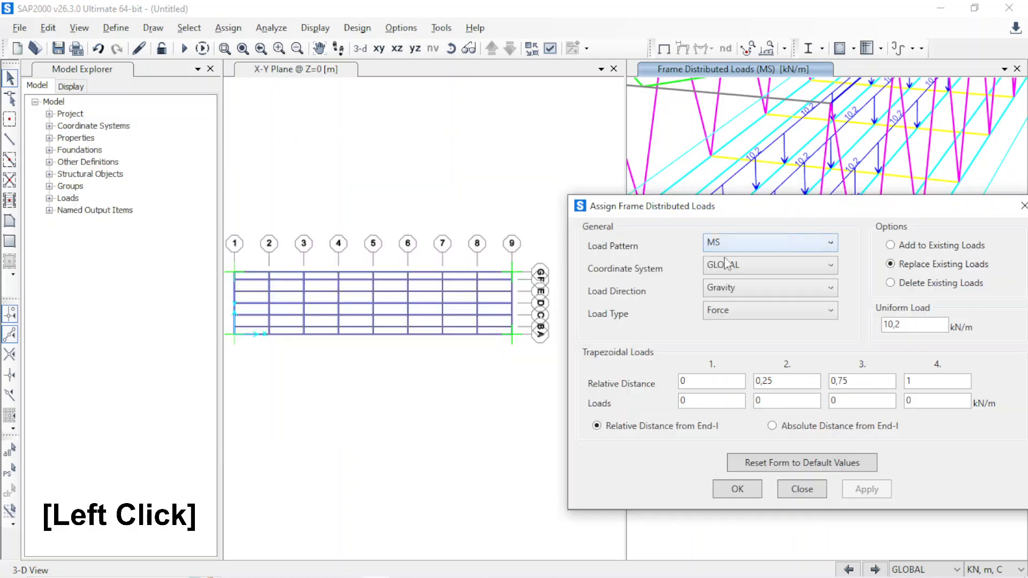
left_click(493, 327)
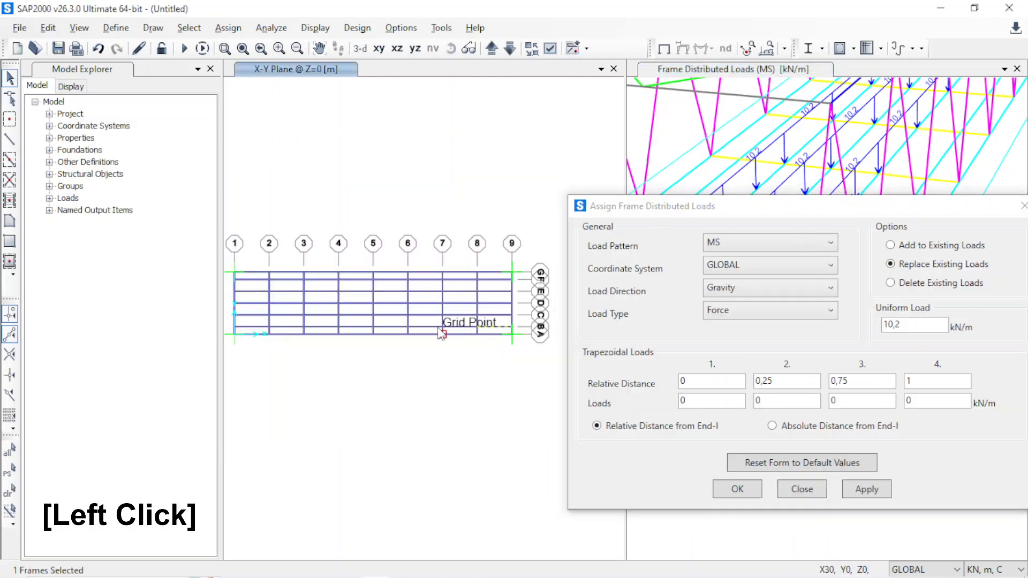
left_click(459, 327)
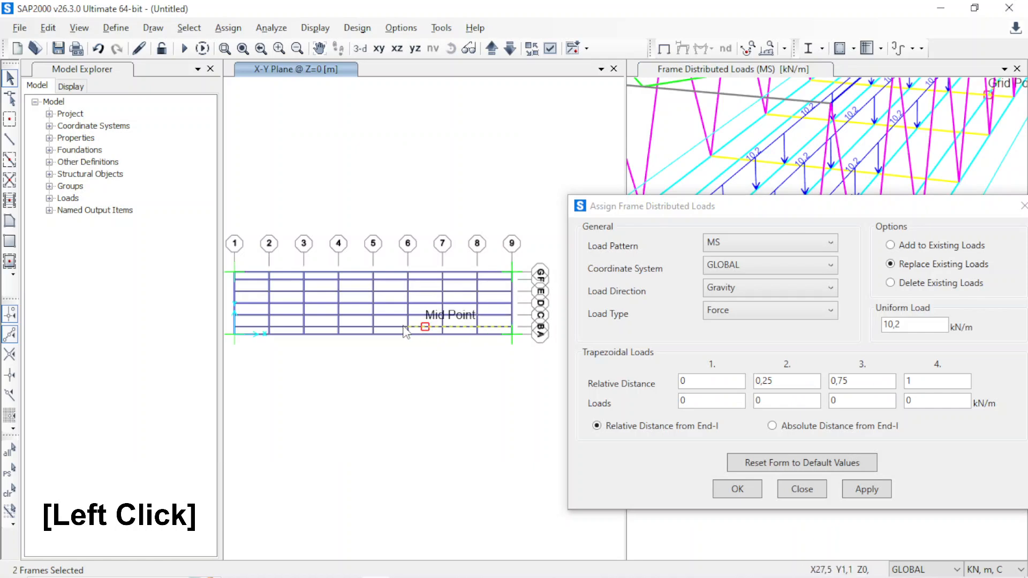
left_click(373, 334)
scroll(374, 333, "up", 4)
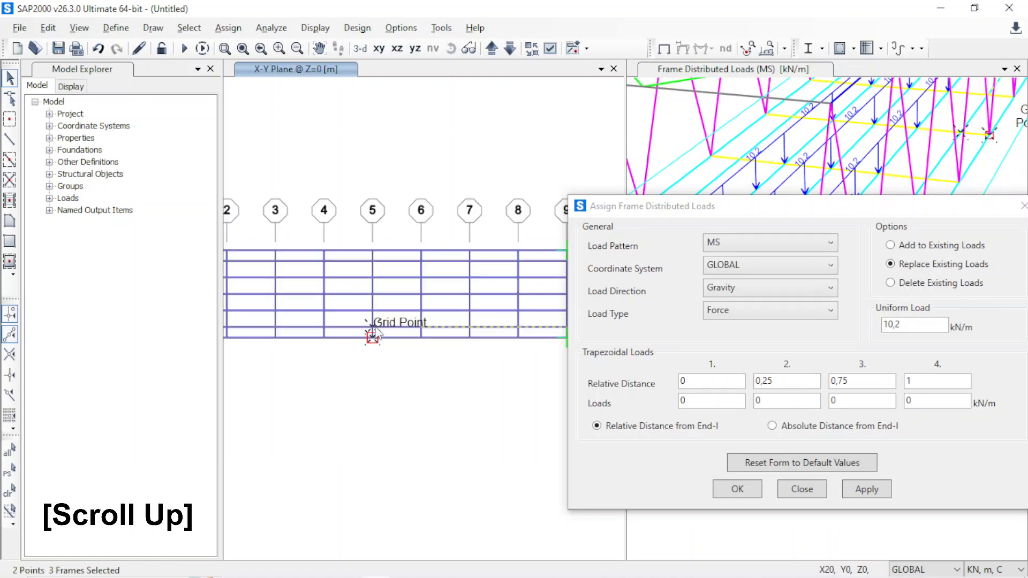
left_click(368, 331)
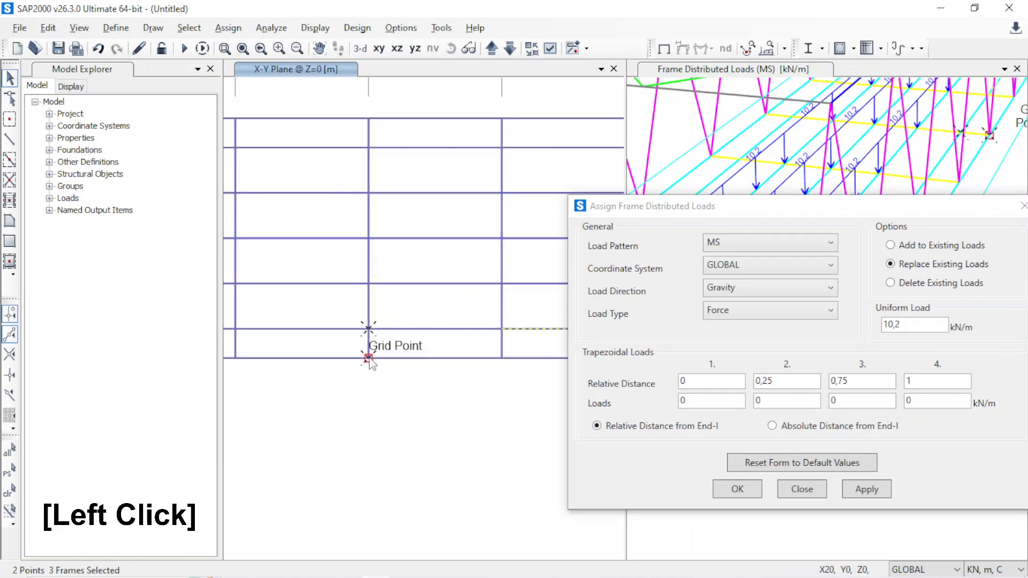
left_click(400, 331)
middle_click_drag(368, 345, 609, 348)
scroll(463, 341, "down", 4)
scroll(463, 343, "down", 2)
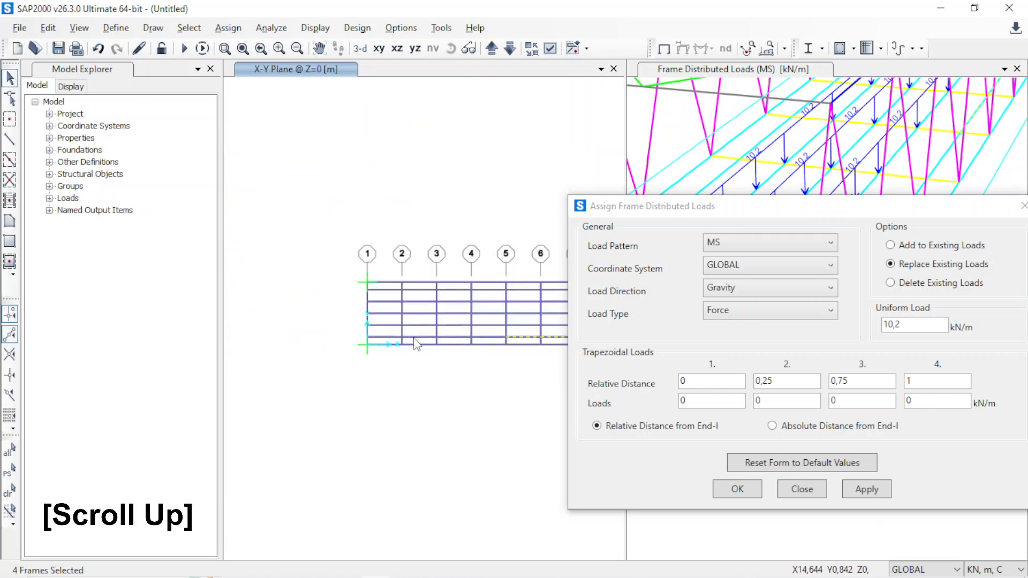
scroll(360, 339, "up", 4)
middle_click_drag(361, 340, 293, 348)
left_click_drag(241, 336, 539, 350)
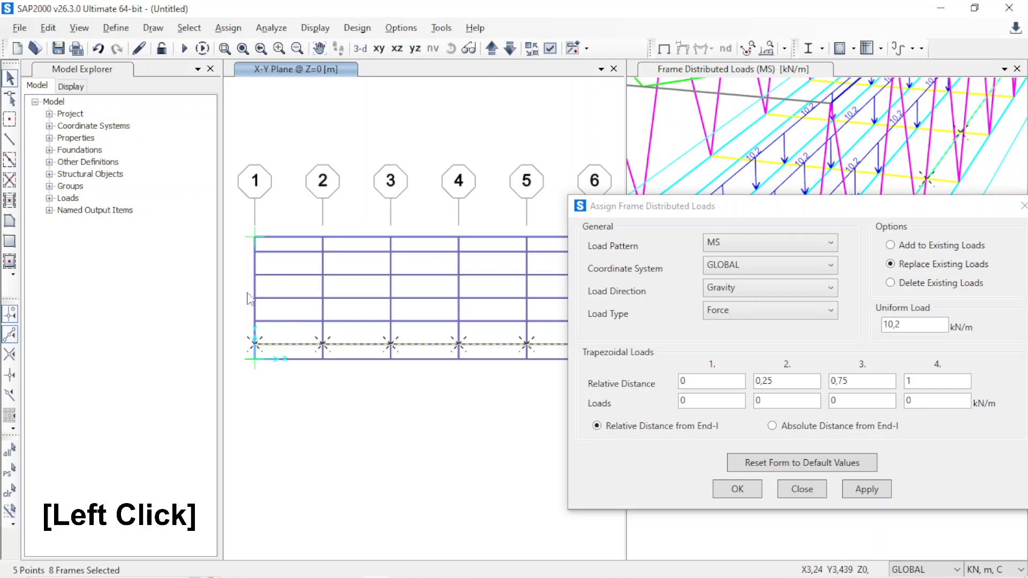
- Add all frames of the opposite edge longitudinal girder on grid line F to the selection
left_click_drag(244, 247, 540, 266)
middle_click_drag(540, 266, 231, 271)
left_click_drag(227, 279, 519, 264)
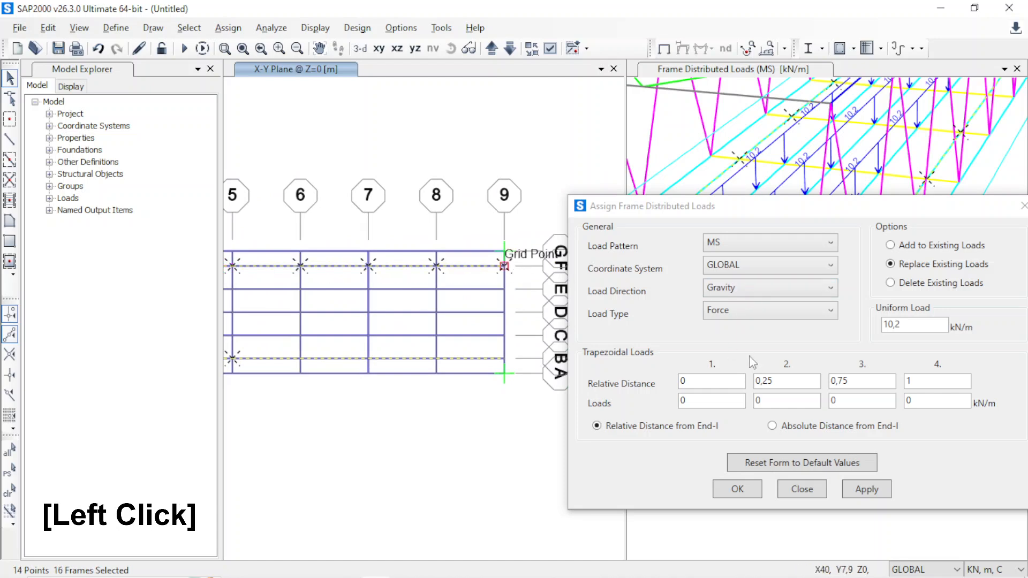
- Look up the edge girder load in the PDF module and apply a uniform MS load of 11,7 kN/m to the selected girders
left_click_drag(735, 210, 663, 196)
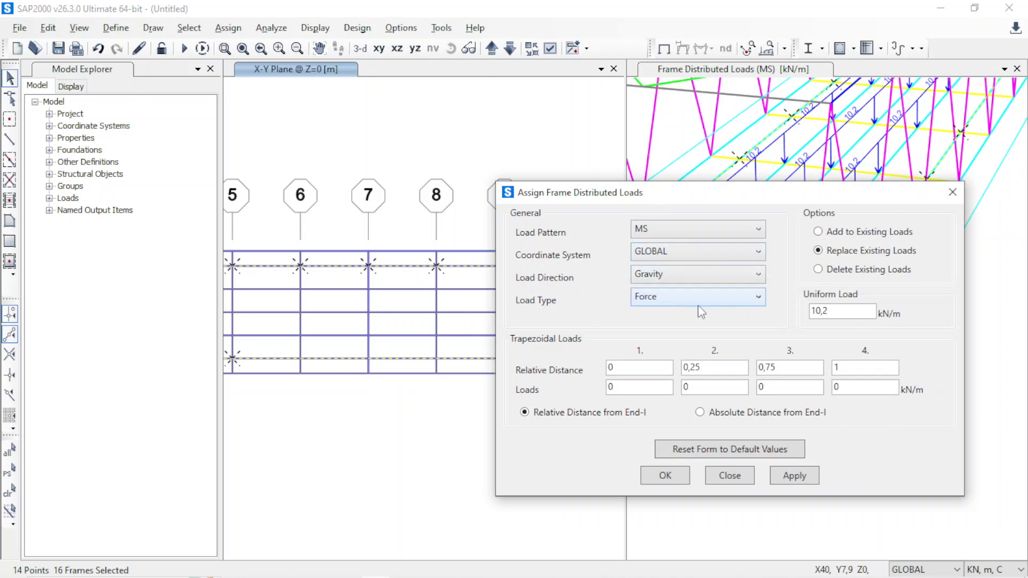
left_click(837, 316)
key("alt+Tab")
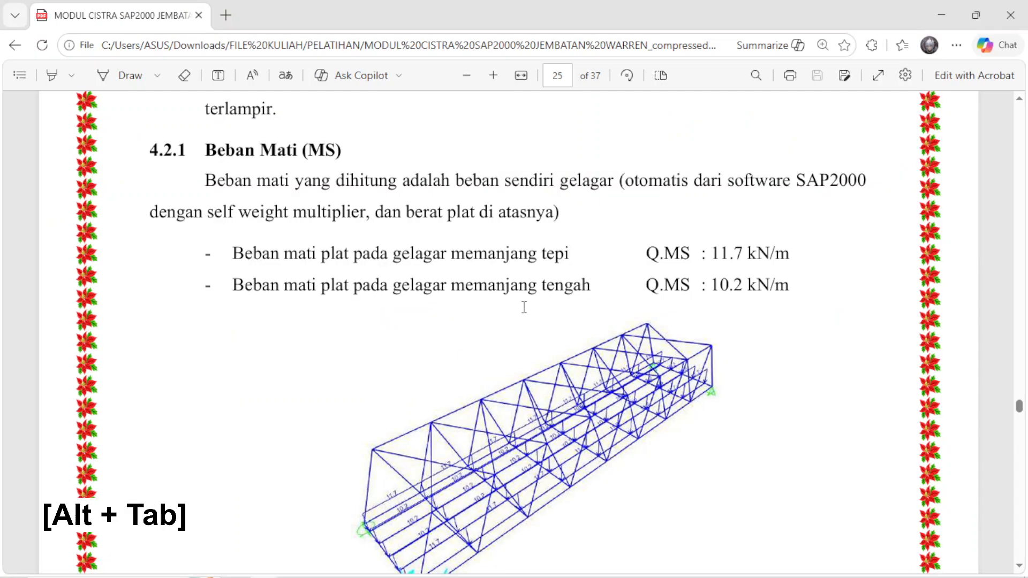
key("alt+Tab")
type("11,7")
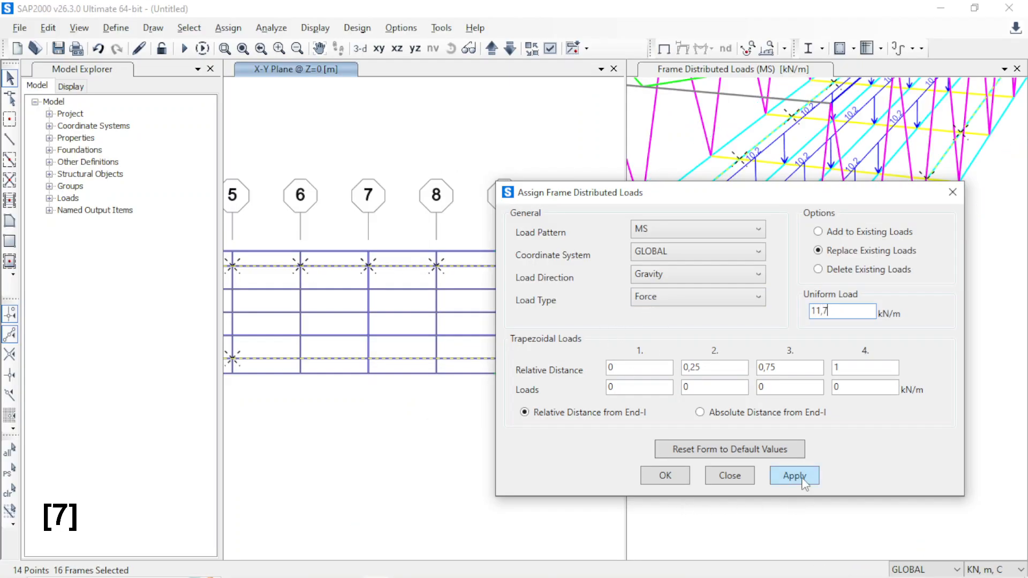
left_click(802, 479)
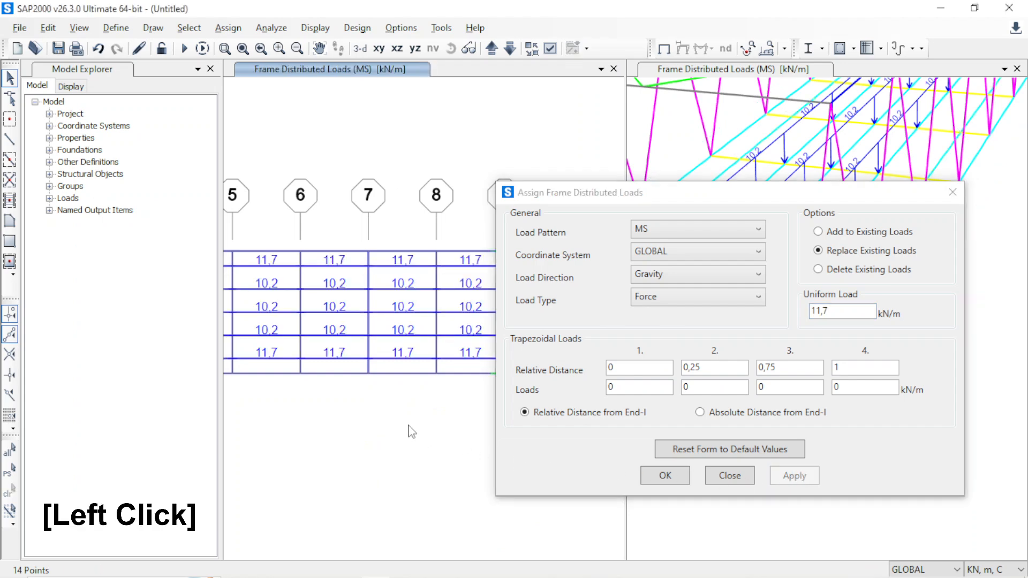
- Compare the MS distributed loads in the 3-D view with the MS load figure in the PDF module
left_click_drag(594, 202, 342, 201)
key("alt+Tab")
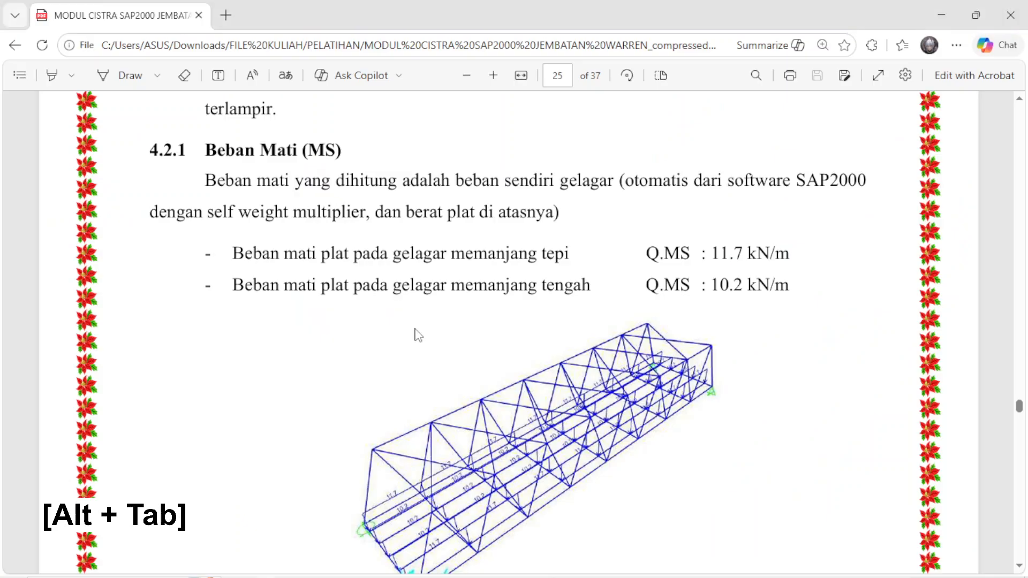
scroll(451, 384, "down", 5)
scroll(421, 365, "up", 2)
scroll(413, 299, "down", 3)
scroll(413, 298, "up", 2, "ctrl")
scroll(401, 293, "up", 1)
scroll(401, 294, "up", 3)
key("alt+Tab")
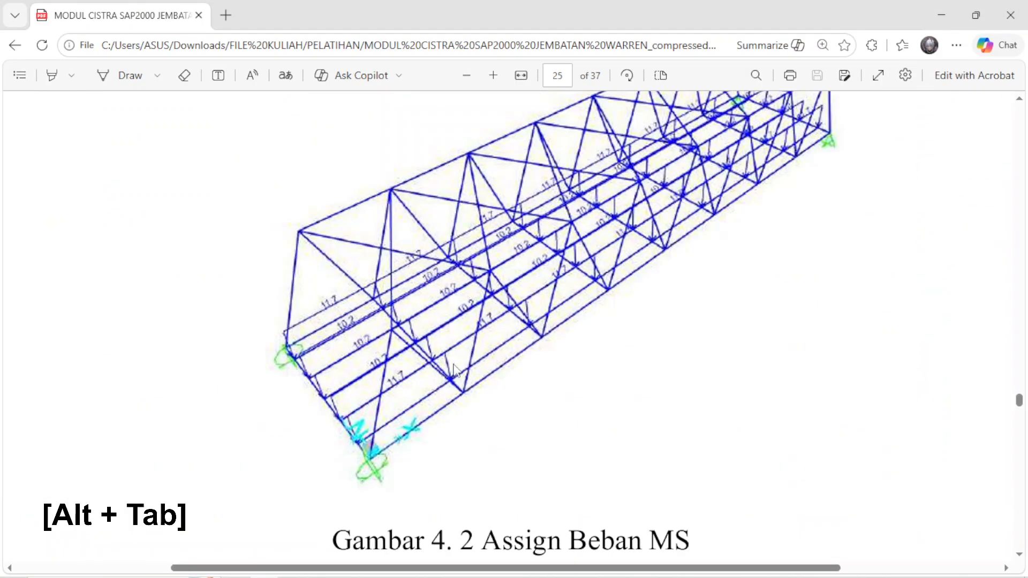
left_click_drag(597, 193, 450, 204)
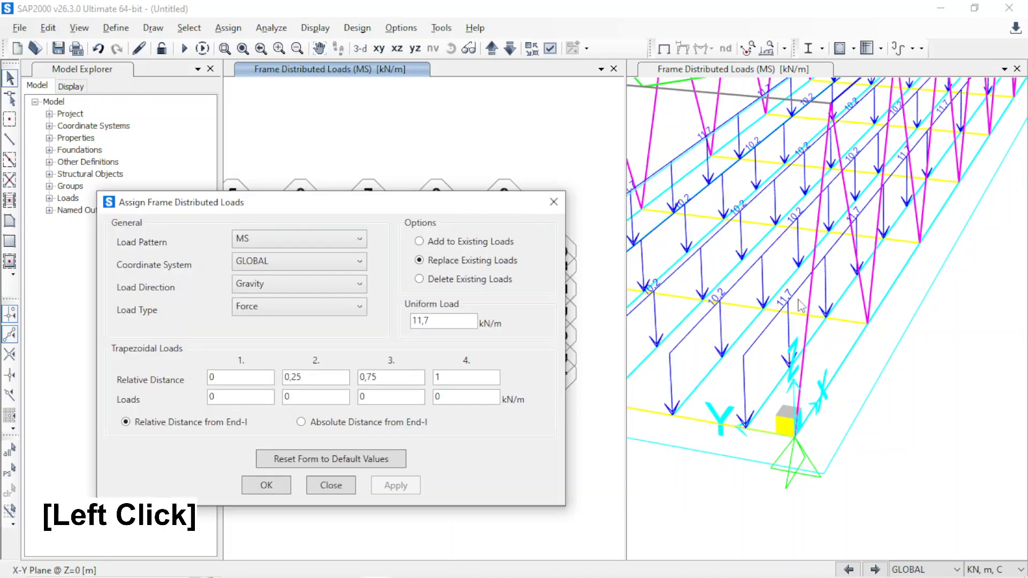
scroll(744, 364, "down", 3)
middle_click_drag(747, 370, 701, 401, "shift")
- Read the additional dead load (MA) values for edge and middle girders in section 4.2.2 of the PDF module
key("alt+Tab")
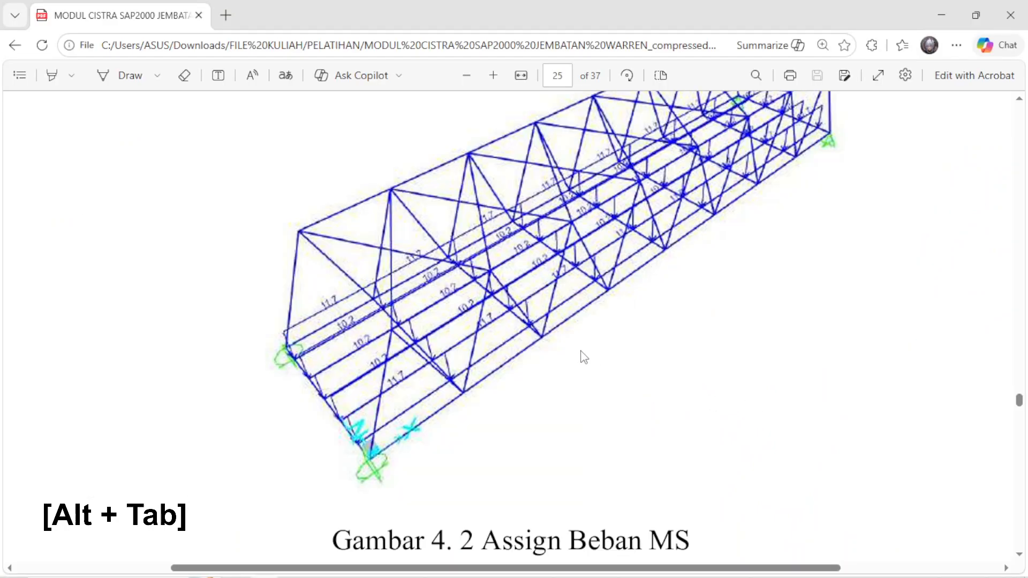
scroll(535, 378, "down", 2, "ctrl")
scroll(517, 384, "down", 5)
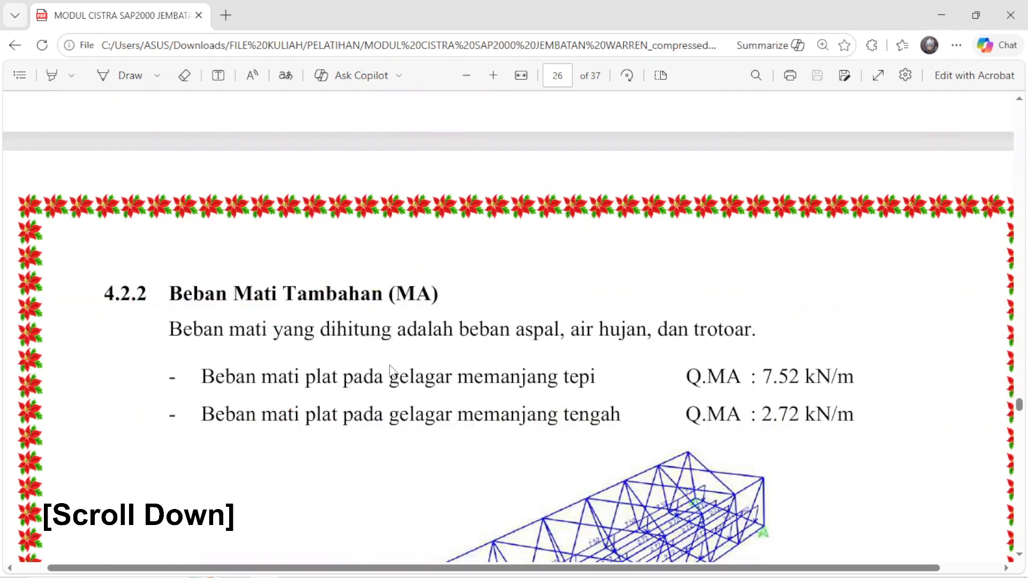
scroll(390, 370, "down", 3, "ctrl")
scroll(427, 374, "down", 5)
scroll(429, 375, "up", 2, "ctrl")
scroll(430, 375, "down", 2)
scroll(452, 374, "up", 2)
key("alt+Tab")
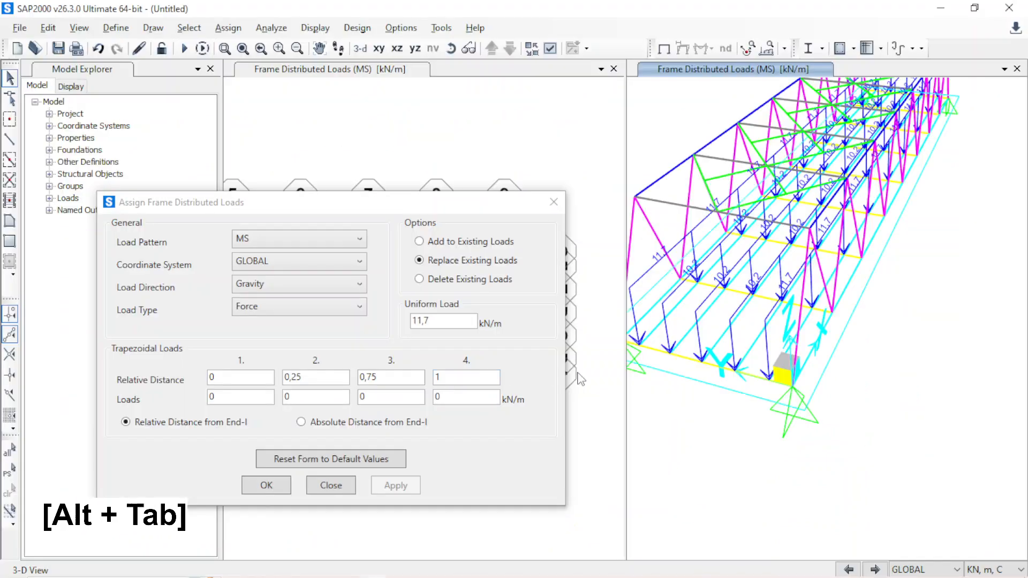
- Change the load pattern of the frame distributed load assignment to MA
left_click_drag(369, 206, 782, 215)
left_click_drag(676, 218, 699, 204)
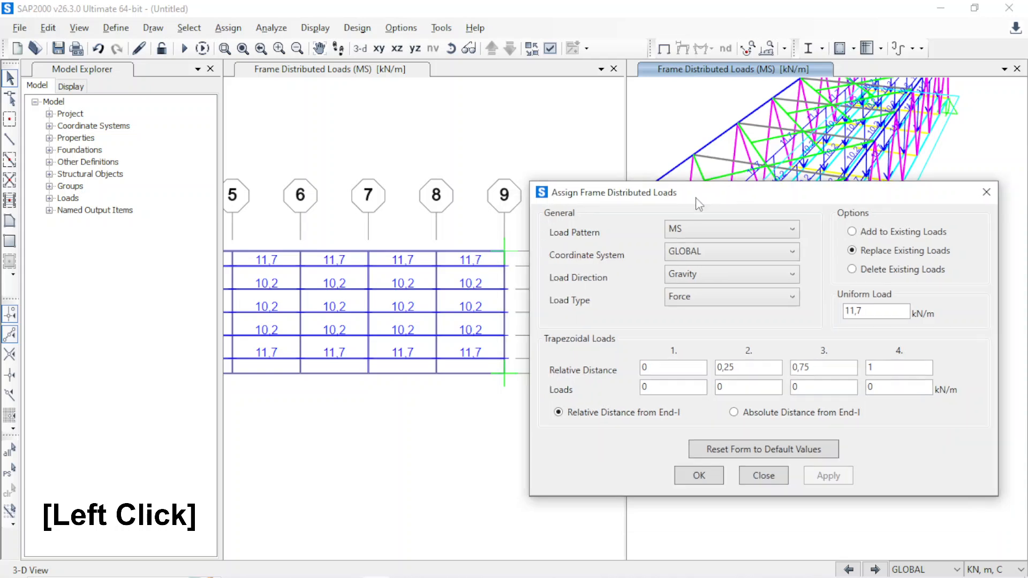
left_click(664, 236)
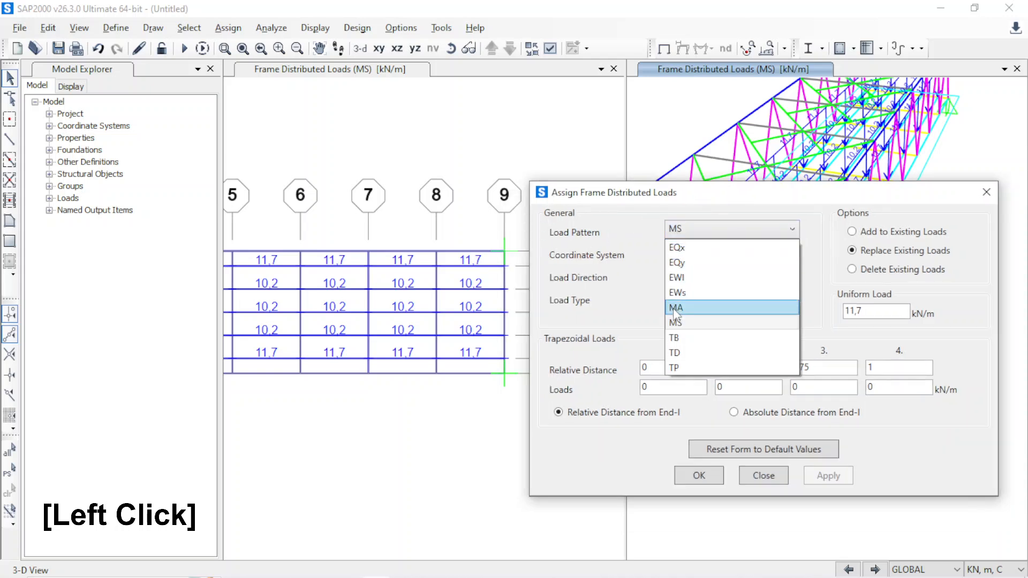
left_click(685, 335)
- Select the middle longitudinal girder frames on grid lines C, D and E between grids 1 and 4 in the Z=0 plan
left_click(377, 357)
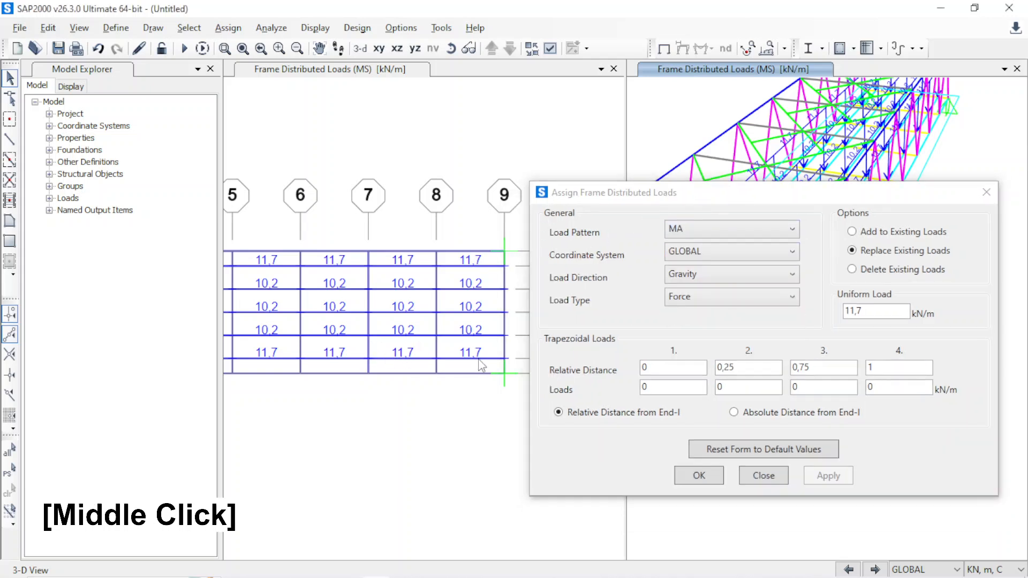
middle_click_drag(377, 358, 475, 374)
scroll(476, 374, "down", 2)
scroll(314, 362, "up", 1)
scroll(313, 362, "up", 2)
middle_click_drag(274, 349, 356, 356)
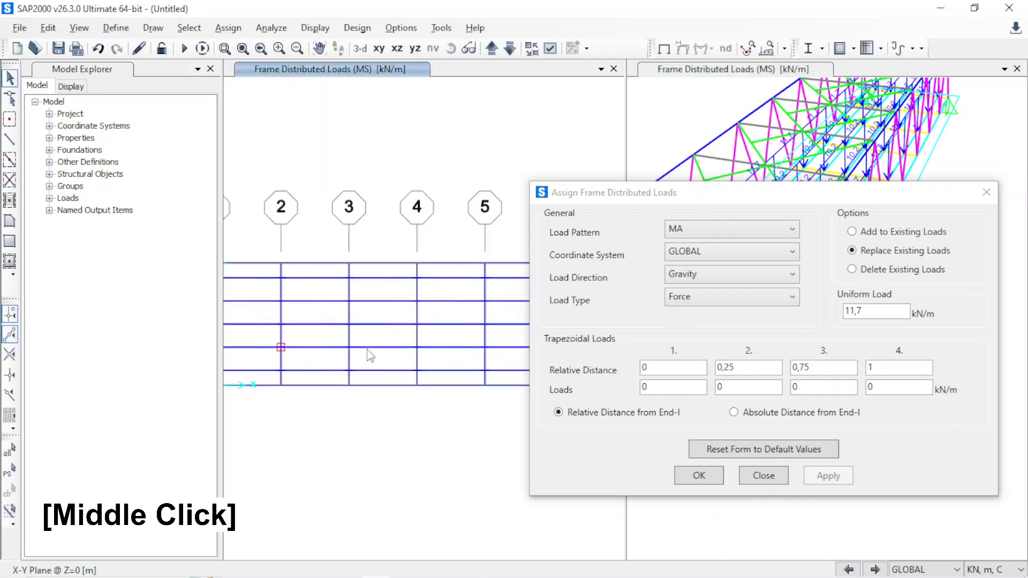
left_click(321, 361)
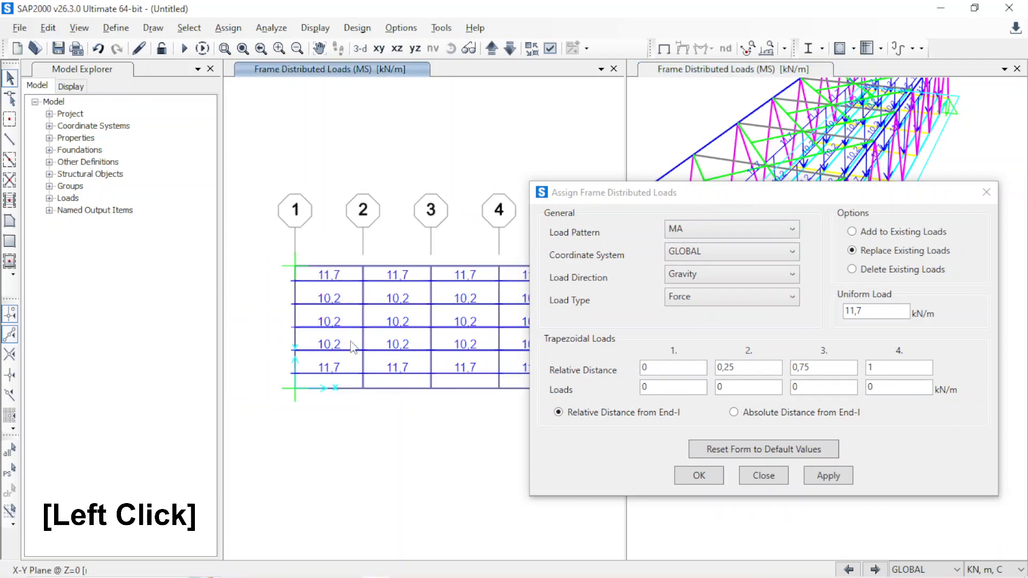
left_click_drag(407, 290, 386, 357)
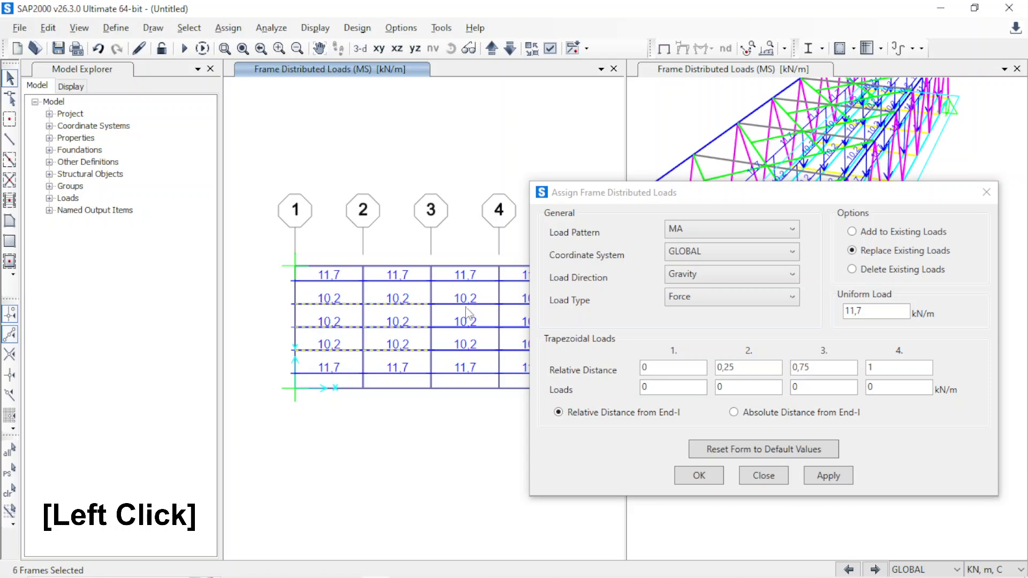
left_click_drag(452, 360, 476, 351)
- Add the remaining middle girder frames on grid lines C, D and E up to grid 9 to the selection
middle_click_drag(374, 360, 256, 366)
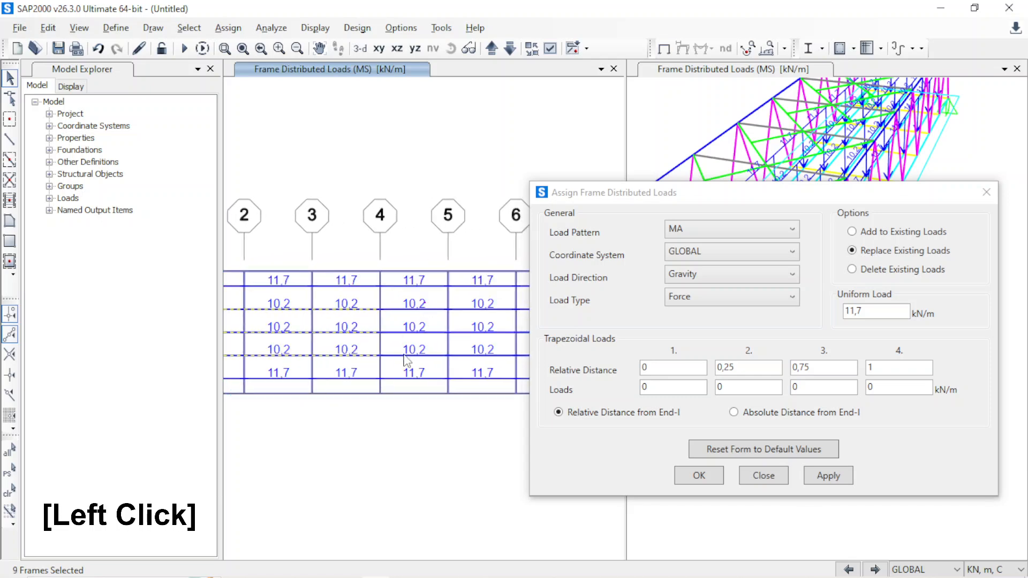
left_click_drag(449, 341, 490, 313)
left_click_drag(464, 360, 464, 362)
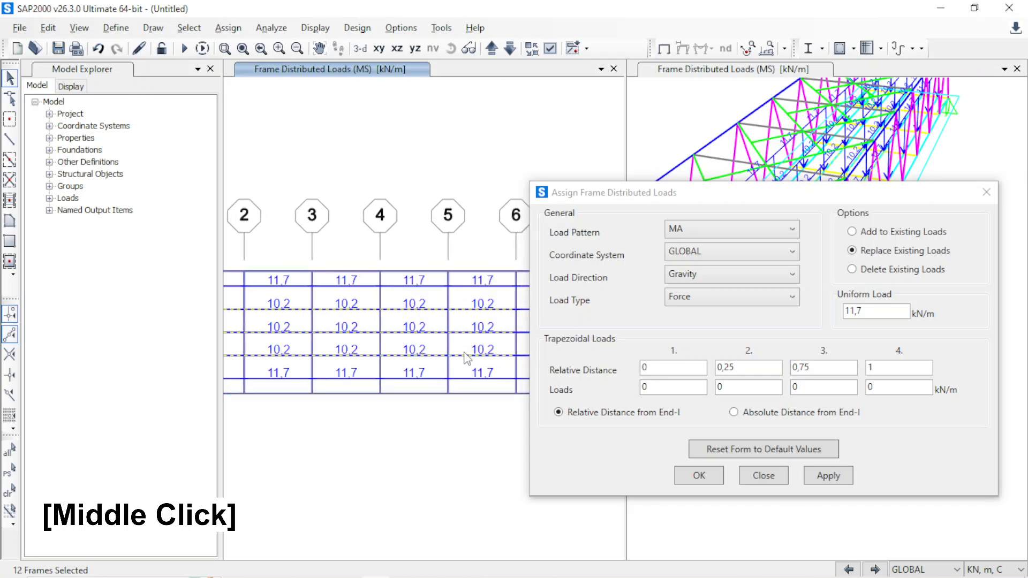
middle_click_drag(479, 352, 350, 350)
left_click_drag(417, 365, 418, 364)
left_click_drag(502, 297, 482, 361)
middle_click_drag(485, 357, 371, 354)
left_click_drag(459, 297, 442, 361)
- Check the middle girder load in the PDF module and apply a uniform MA load of 2,72 kN/m to the selected girders
key("alt+Tab")
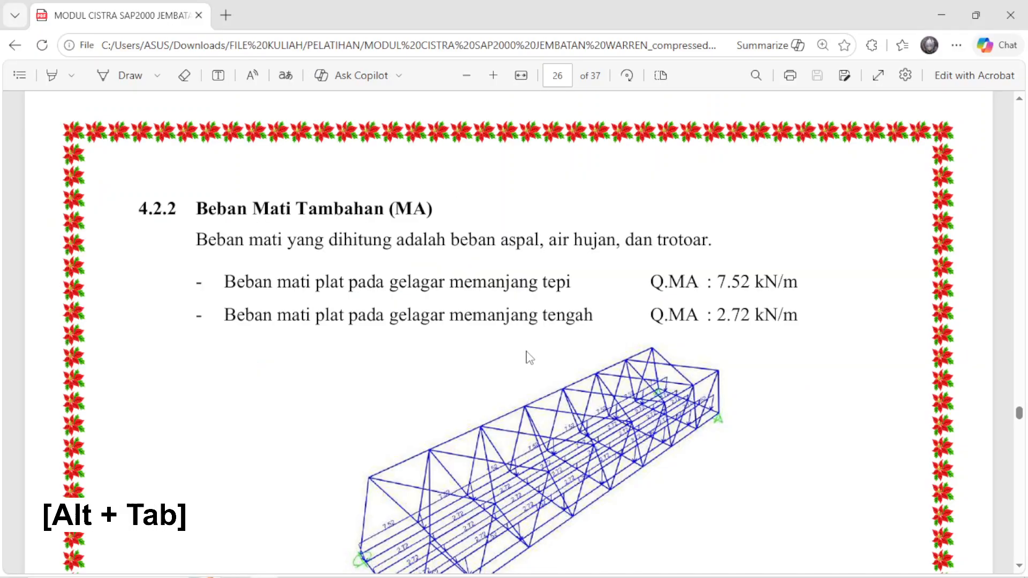
scroll(476, 332, "down", 2)
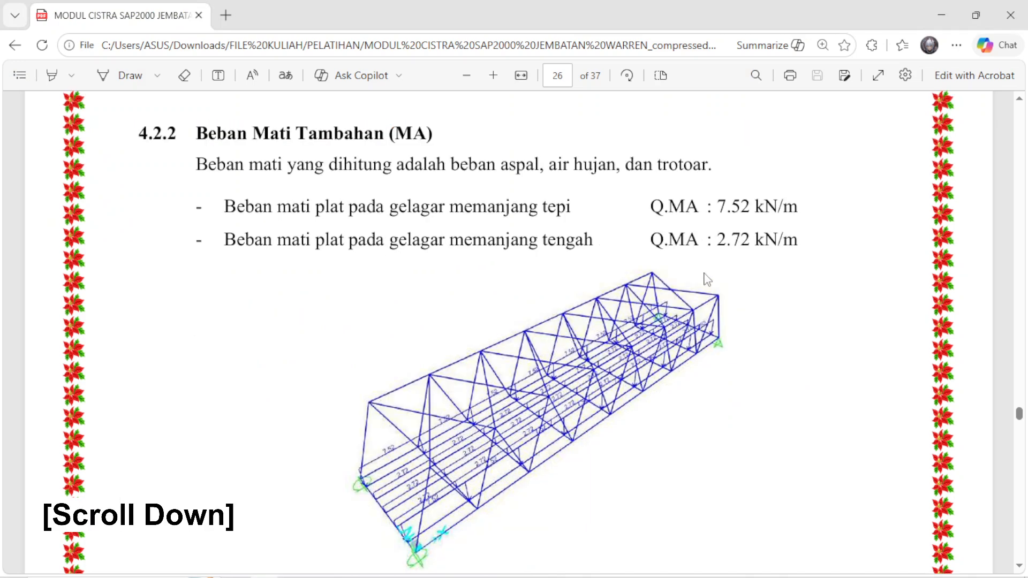
key("alt+Tab")
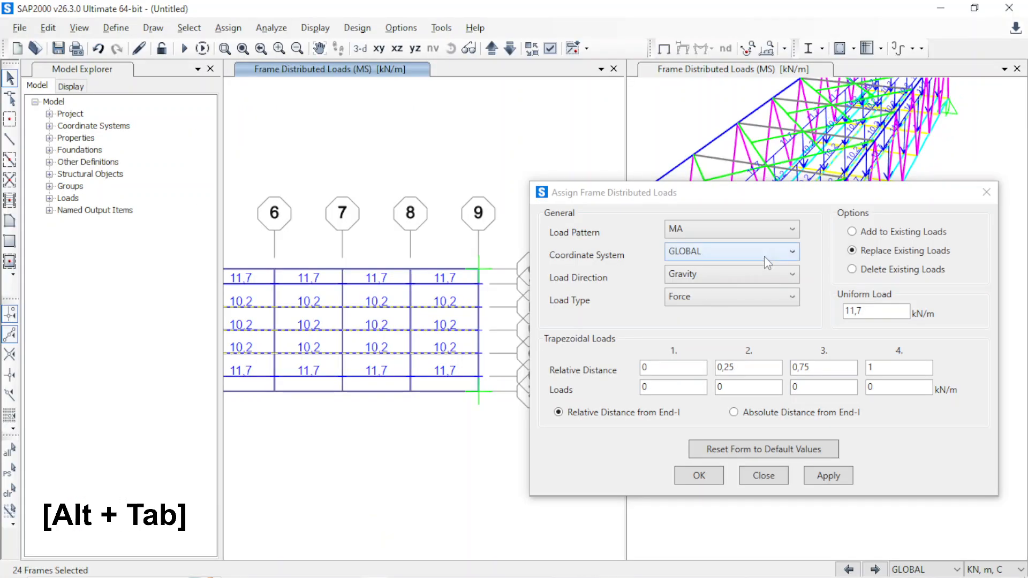
left_click(856, 310)
type(",72")
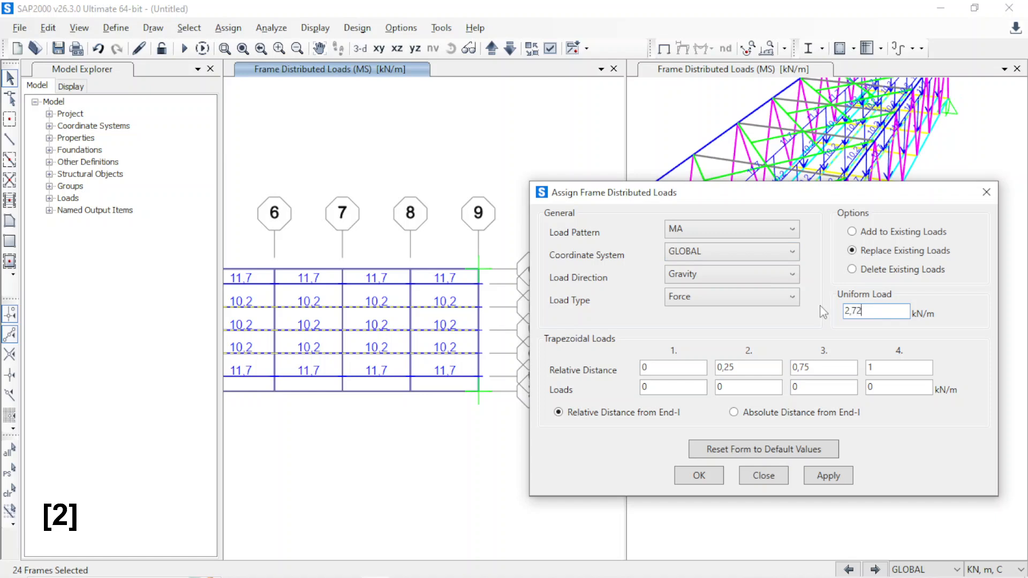
left_click(838, 476)
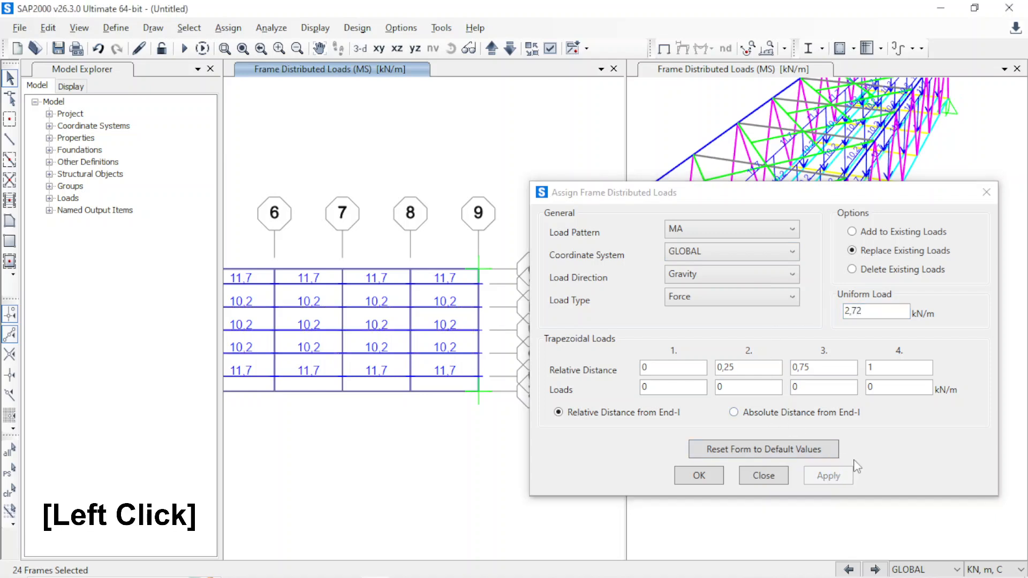
- Select all frames of the edge longitudinal girder on grid line B from grid 9 back to grid 1
left_click(449, 377)
middle_click_drag(416, 387, 467, 384)
left_click_drag(491, 365, 408, 381)
middle_click_drag(413, 381, 512, 378)
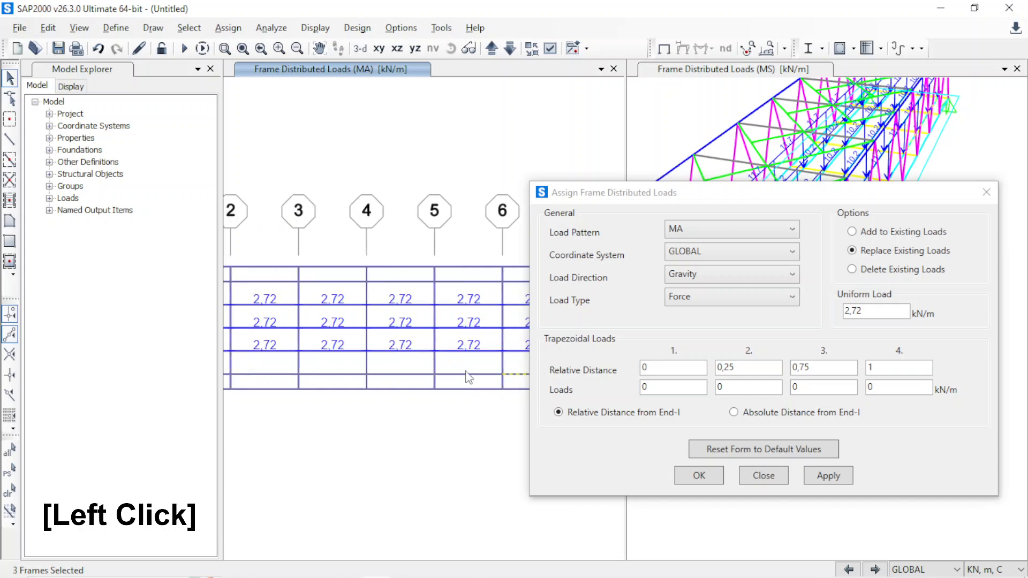
left_click_drag(415, 369, 395, 381)
left_click_drag(477, 369, 394, 385)
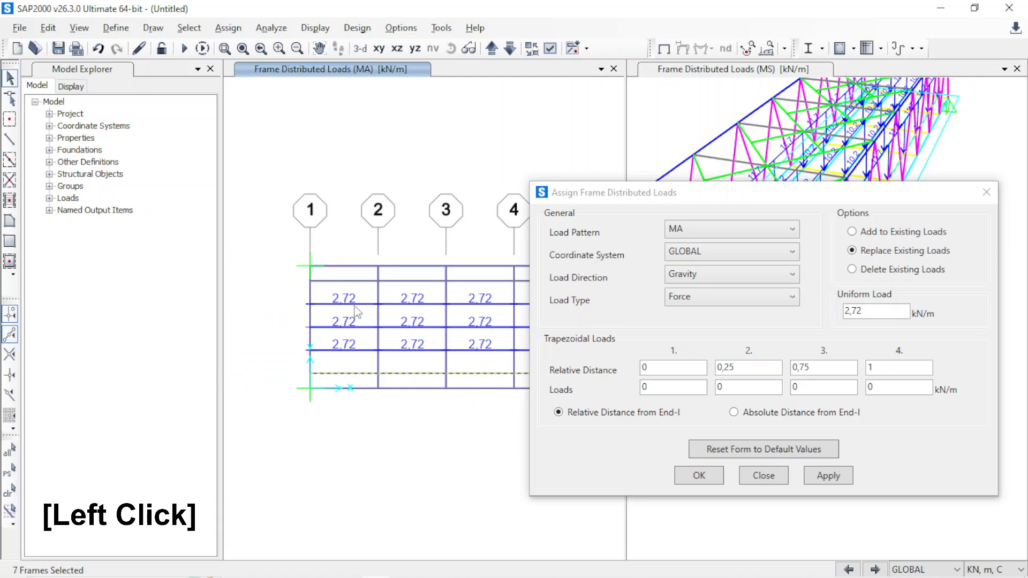
- Add all frames of the edge longitudinal girder on grid line F, from grid 1 to grid 9, to the selection
mouse_move(395, 280)
middle_mouse_down()
mouse_move(343, 292)
mouse_move(387, 296)
middle_mouse_up()
left_click_drag(384, 289, 364, 299)
left_click_drag(444, 286, 422, 296)
middle_click_drag(460, 296, 292, 311)
left_click(395, 300)
left_click(371, 303)
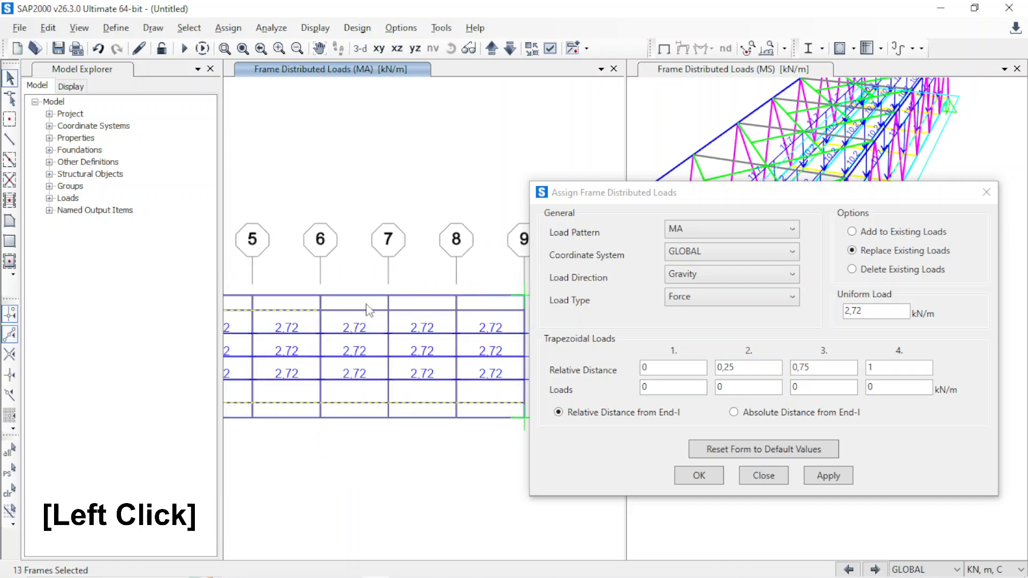
left_click_drag(434, 304, 411, 312)
middle_click_drag(456, 307, 364, 311)
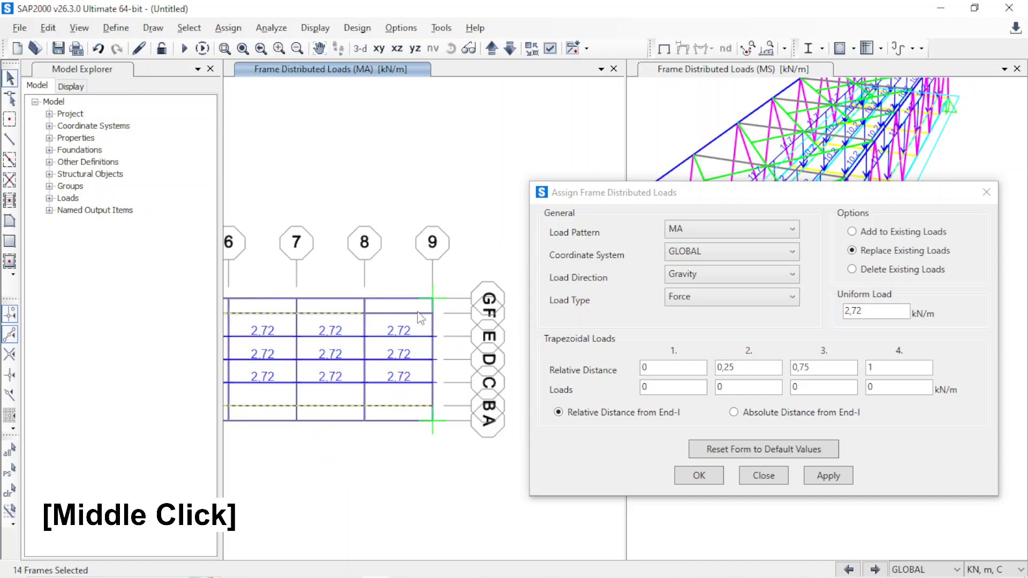
left_click_drag(418, 306, 383, 315)
- Check the edge girder load in the PDF module and apply a uniform MA load of 7,52 kN/m to the selected girders
key("alt+Tab")
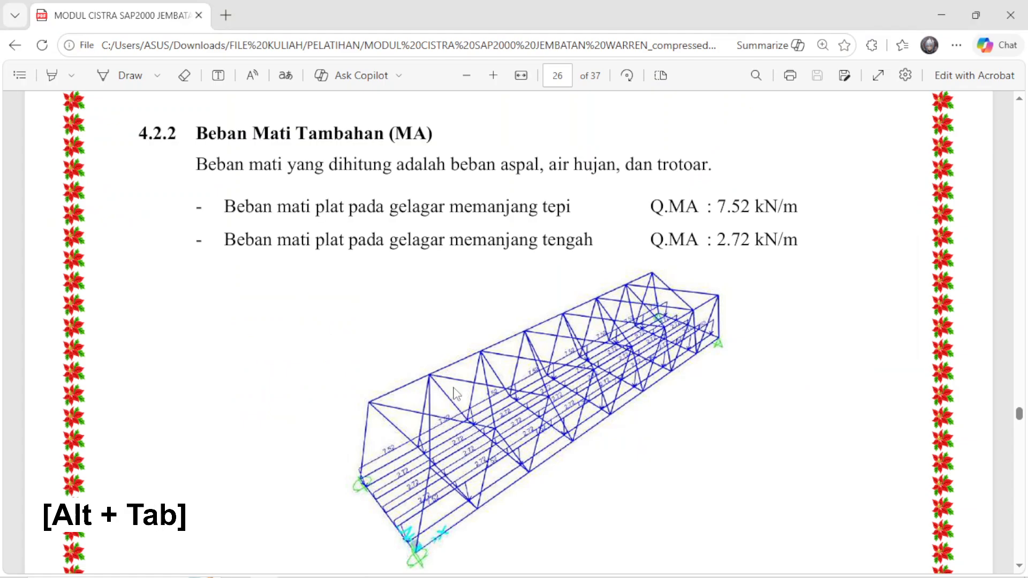
key("alt+Tab")
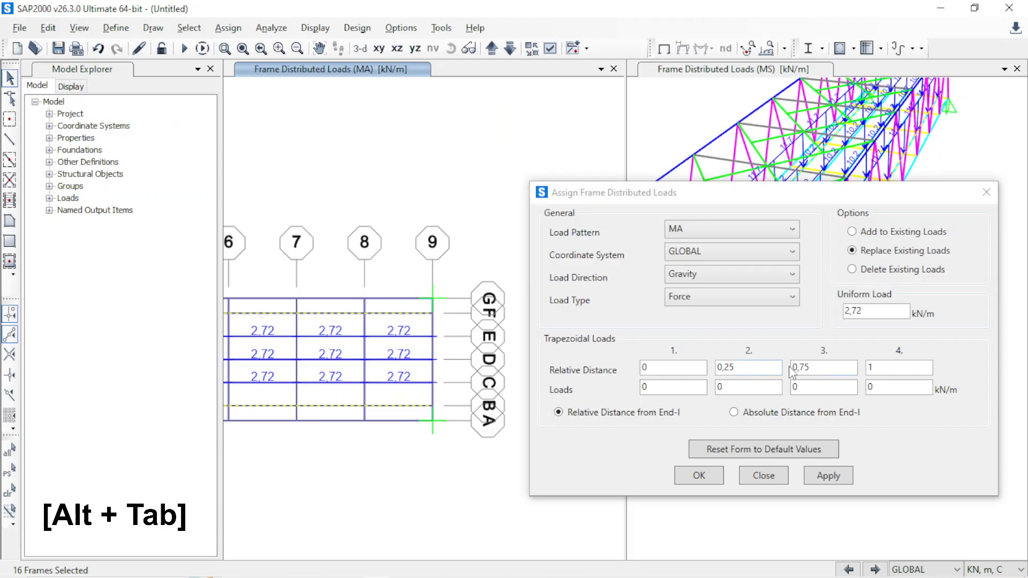
left_click(801, 319)
key("alt+Tab")
key("alt+Tab")
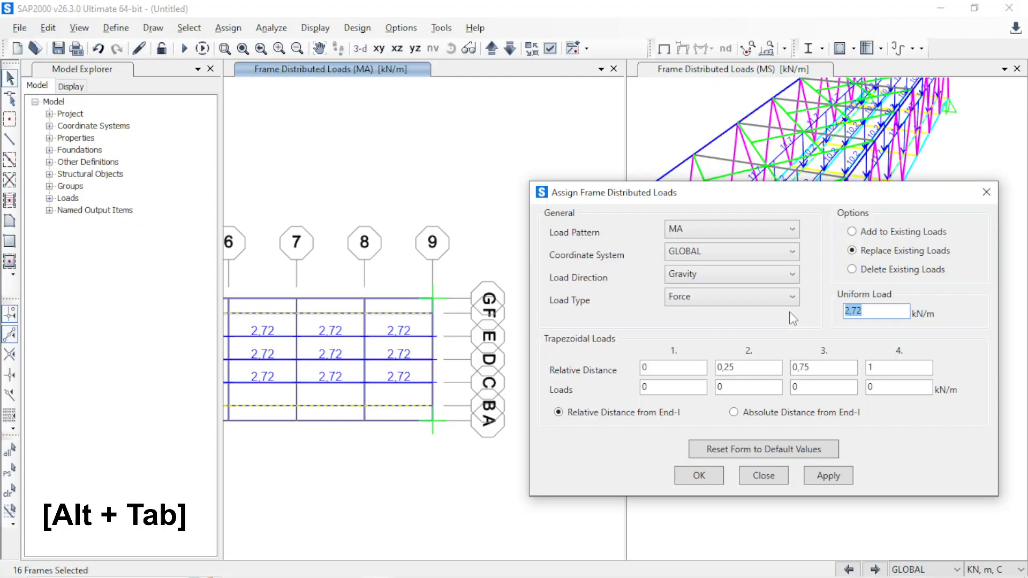
type("7,52")
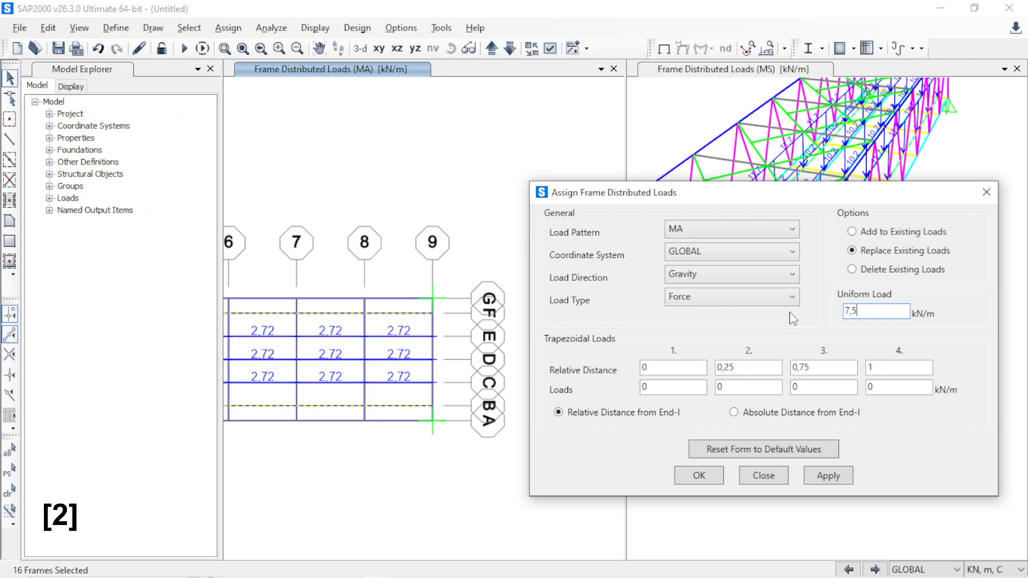
left_click(828, 476)
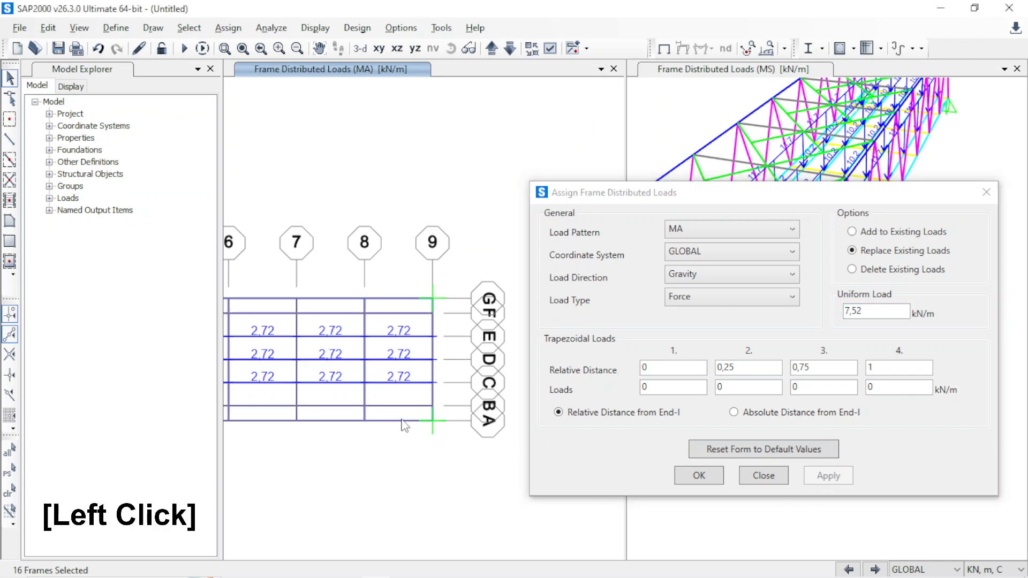
- Look up the lane load "D" (TD) values in section 4.2.3 of the PDF module and return to the model
key("alt+Tab")
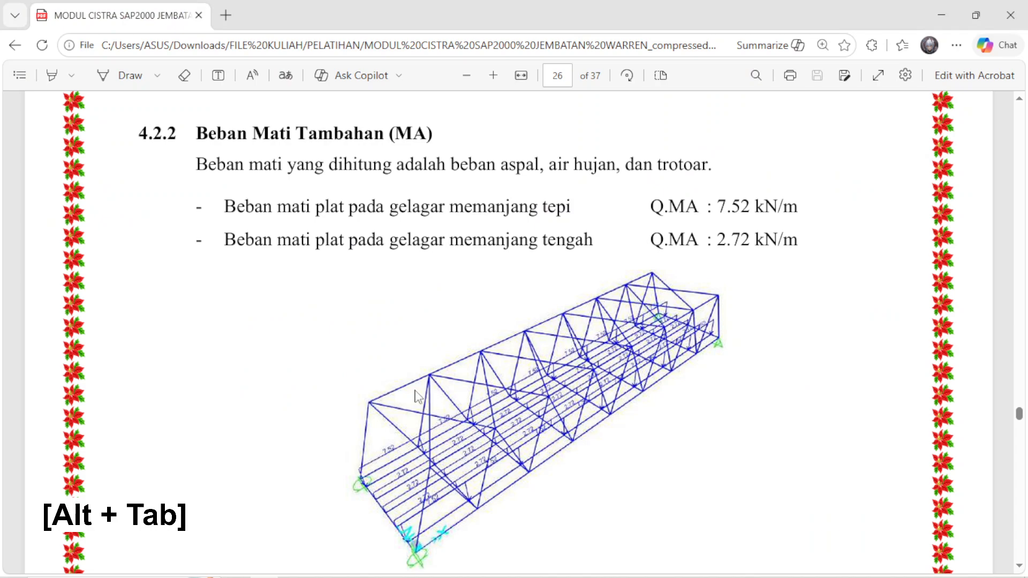
scroll(420, 394, "down", 5)
scroll(425, 388, "up", 1)
scroll(425, 391, "down", 1)
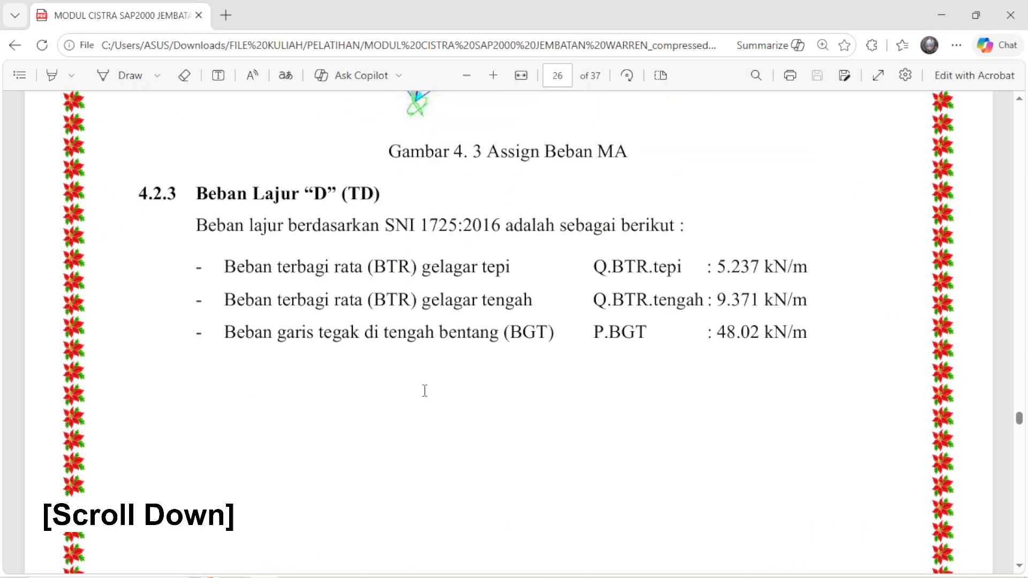
key("alt+Tab")
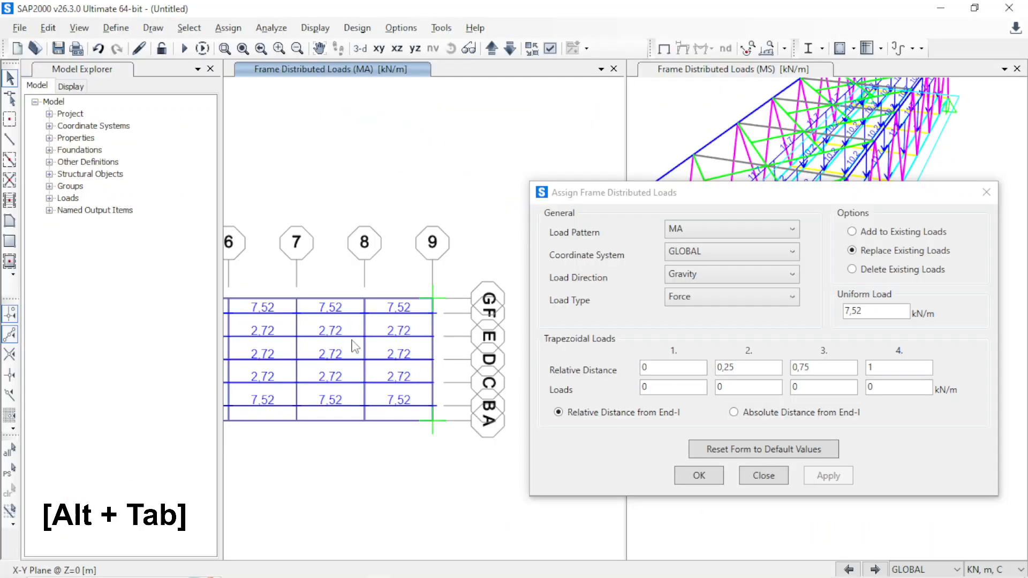
- Set the load pattern to TD and select the middle girder frames on grid lines C, D and E between grids 1 and 3
key("alt+Tab")
key("alt+Tab")
left_click(724, 233)
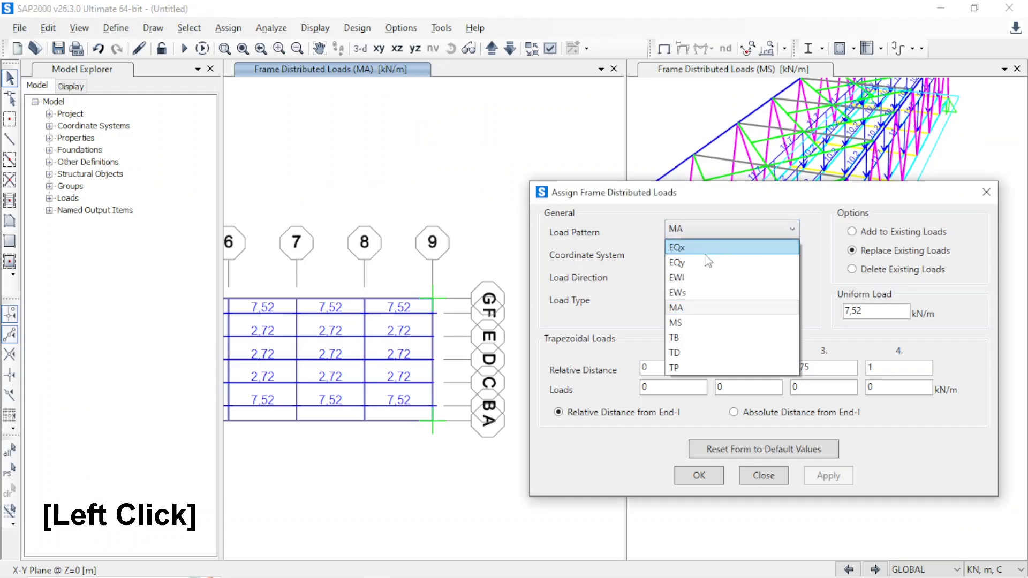
left_click(689, 353)
middle_click_drag(236, 387, 370, 383)
scroll(365, 386, "down", 2)
scroll(323, 316, "up", 3)
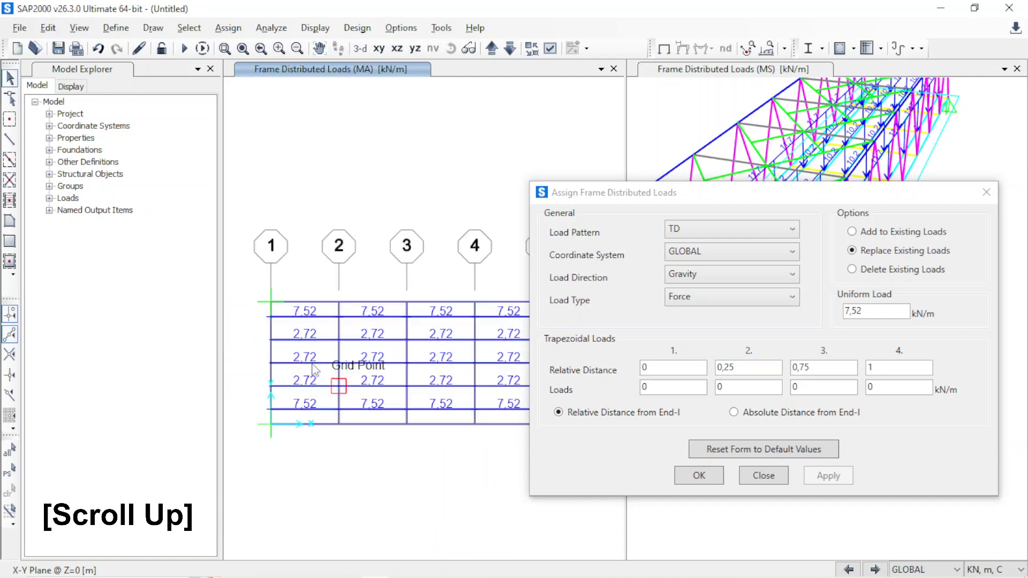
left_click_drag(322, 302, 290, 420)
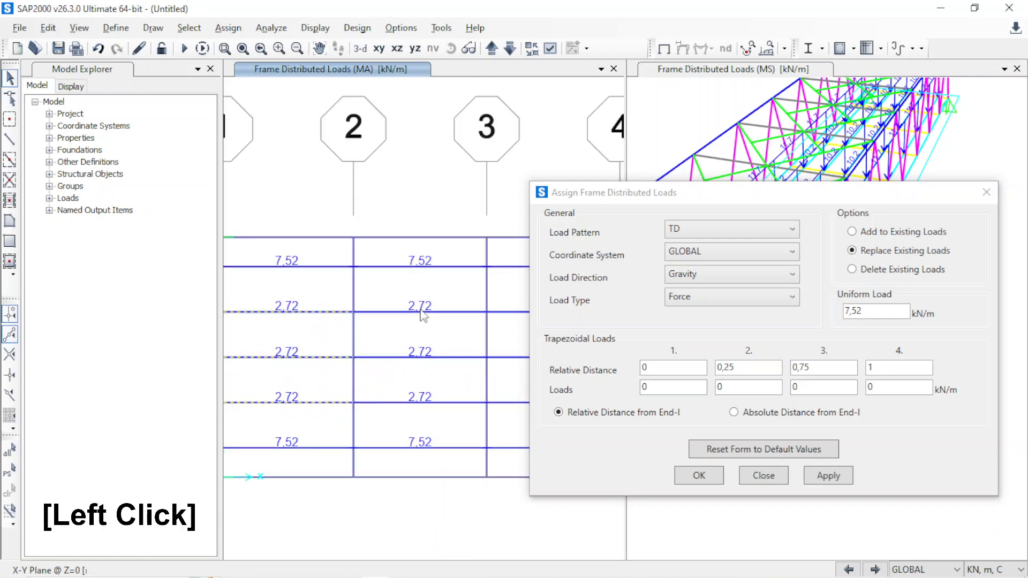
left_click_drag(420, 405, 404, 406)
- Add the remaining middle girder frames on grid lines C, D and E, from grid 3 to grid 9, to the selection
middle_click_drag(447, 391, 288, 392)
left_click_drag(429, 299, 385, 422)
middle_click_drag(447, 405, 292, 406)
left_click_drag(403, 298, 352, 423)
middle_click_drag(424, 413, 301, 396)
left_click_drag(357, 303, 307, 418)
left_click_drag(487, 301, 435, 424)
middle_click_drag(449, 395, 297, 395)
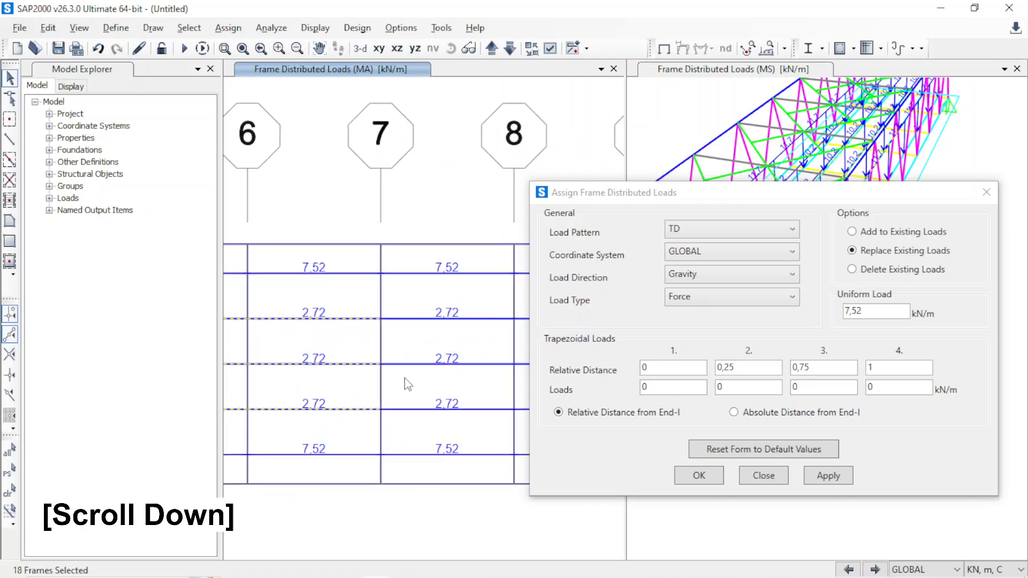
scroll(405, 383, "down", 2)
middle_click_drag(409, 393, 322, 386)
left_click_drag(423, 331, 393, 397)
scroll(402, 396, "down", 3)
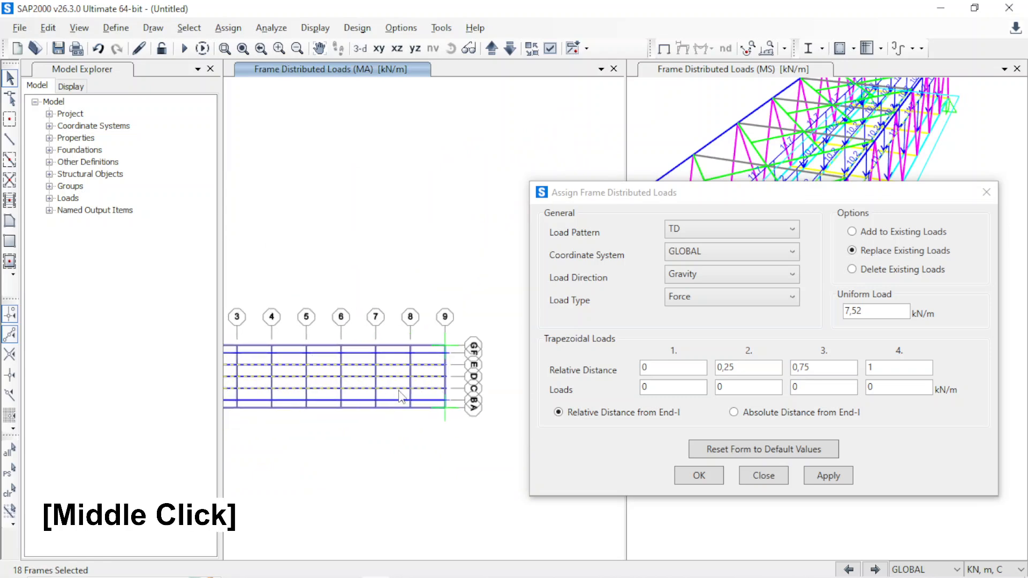
middle_click_drag(401, 396, 421, 382)
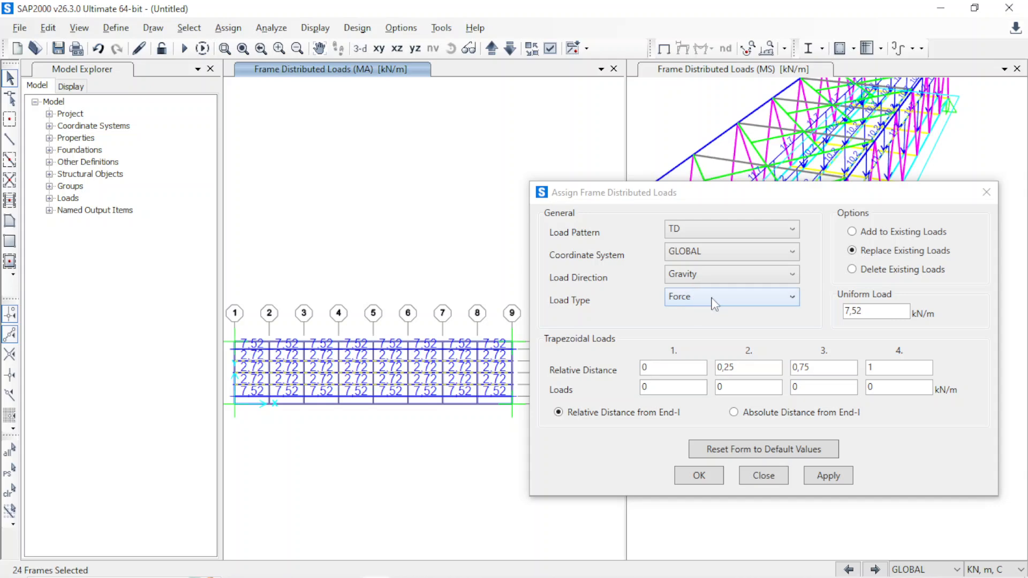
- Check the middle girder lane load in the PDF module and apply a uniform TD load of 9,371 kN/m to the selected girders
double_click(878, 312)
key("alt+Tab")
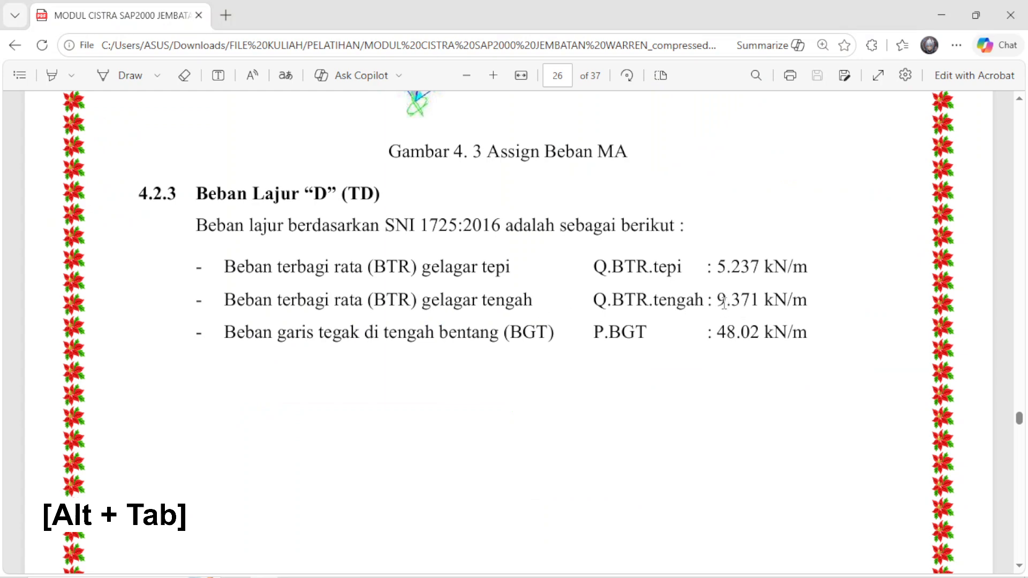
key("alt+Tab")
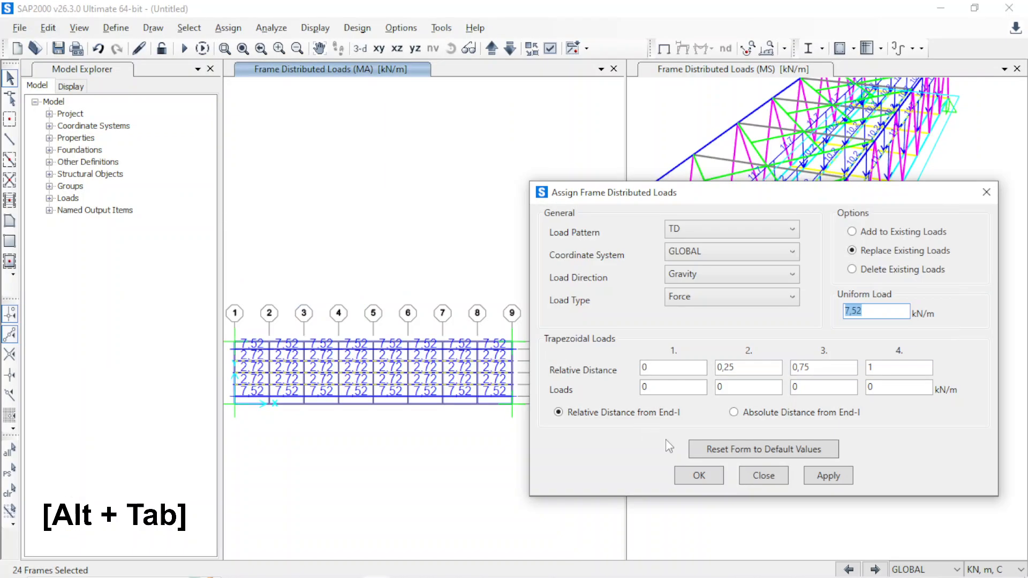
type("9,371")
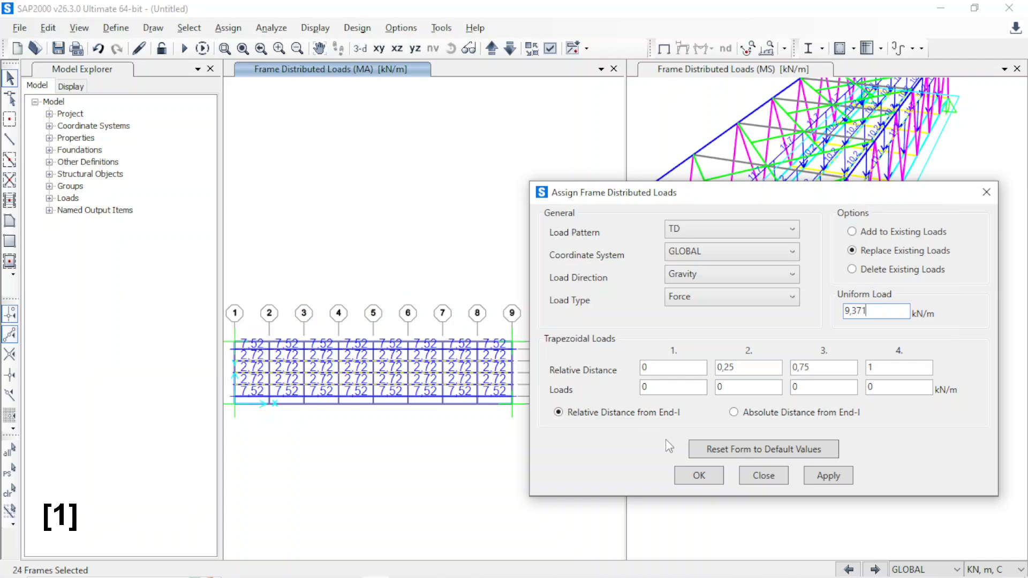
key("alt+Tab")
key("alt+Tab")
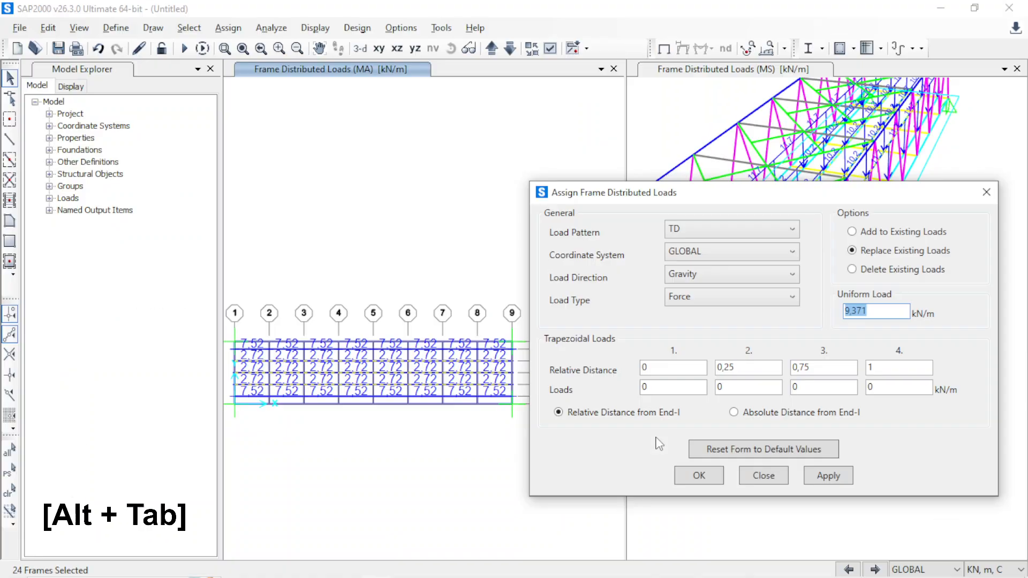
left_click(839, 478)
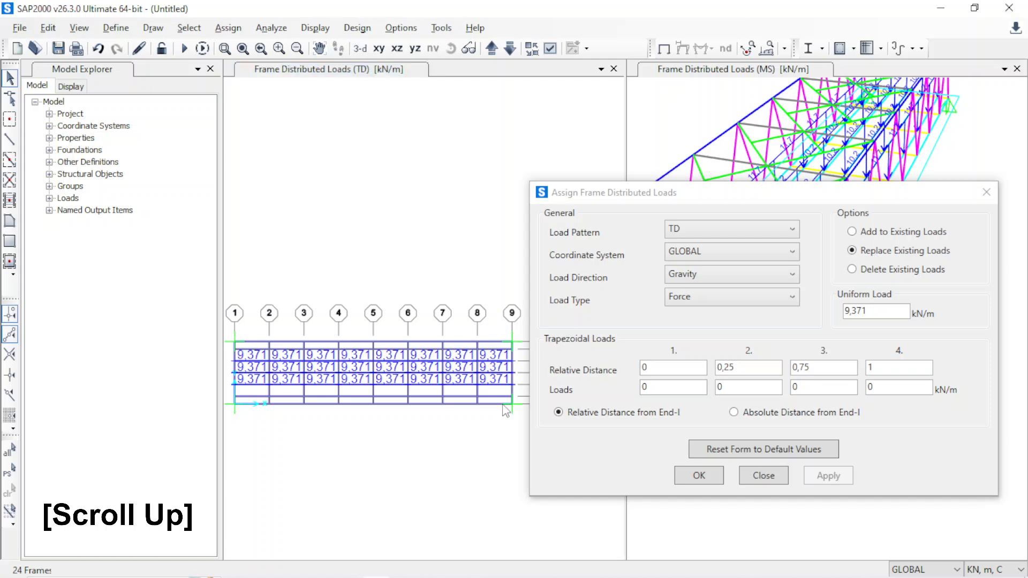
- Select the edge girder frames on grid lines B and F from grid 9 back to grid 5
scroll(499, 409, "up", 3)
left_click(484, 387)
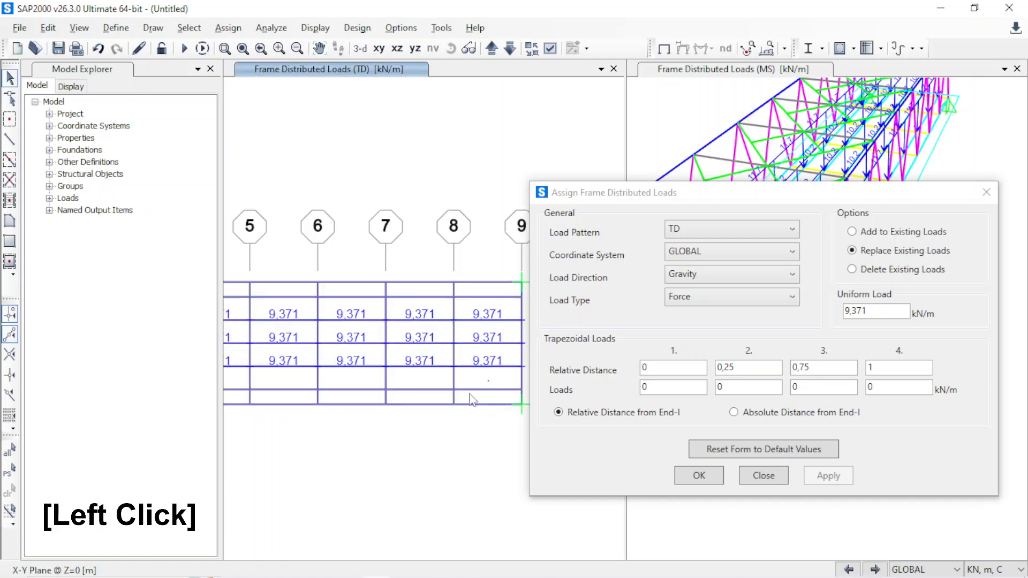
left_click(472, 297)
middle_click_drag(394, 326, 456, 325)
left_click(491, 295)
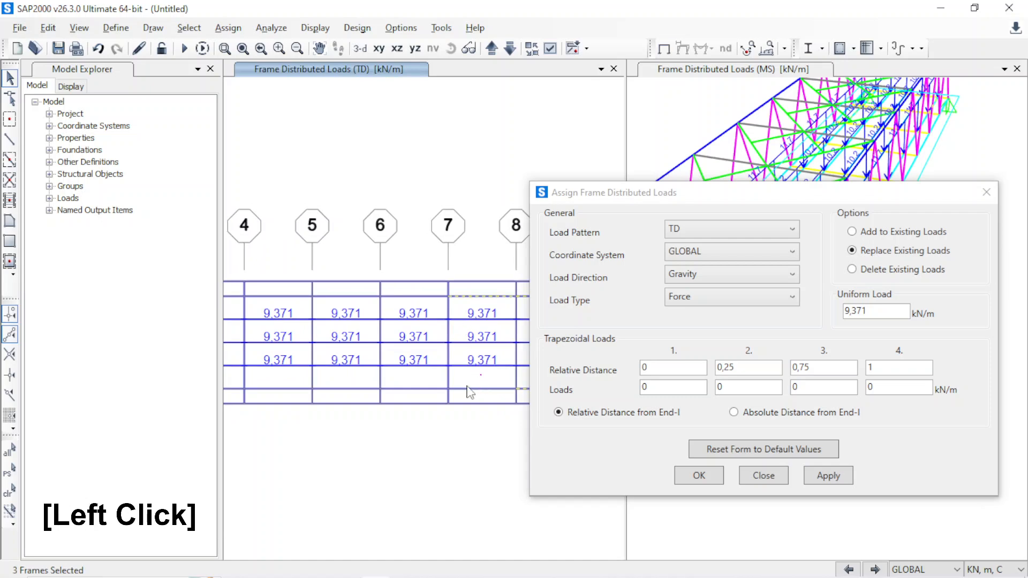
left_click_drag(433, 378, 410, 395)
middle_click_drag(360, 328, 522, 327)
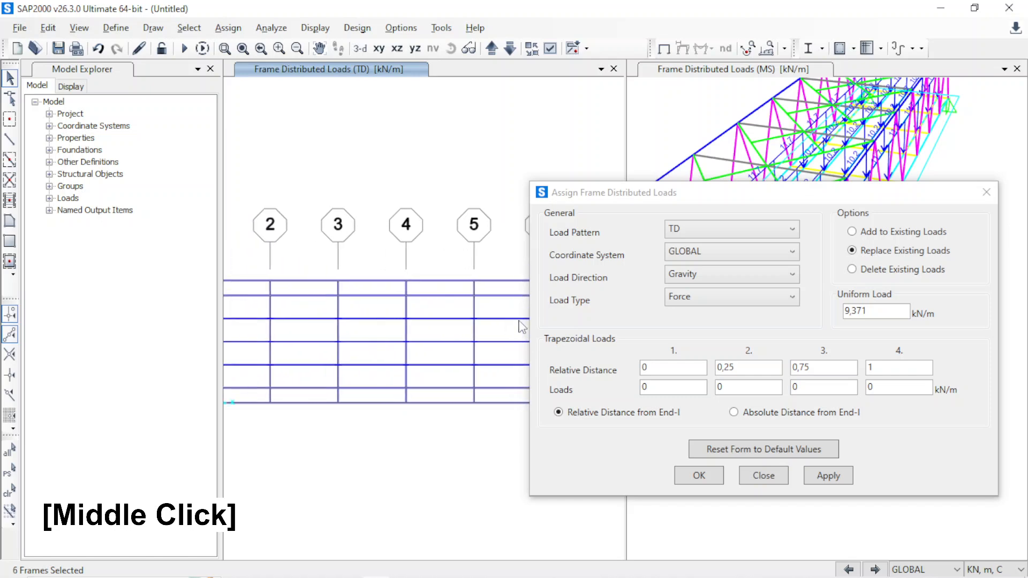
left_click(496, 363)
left_click(493, 387)
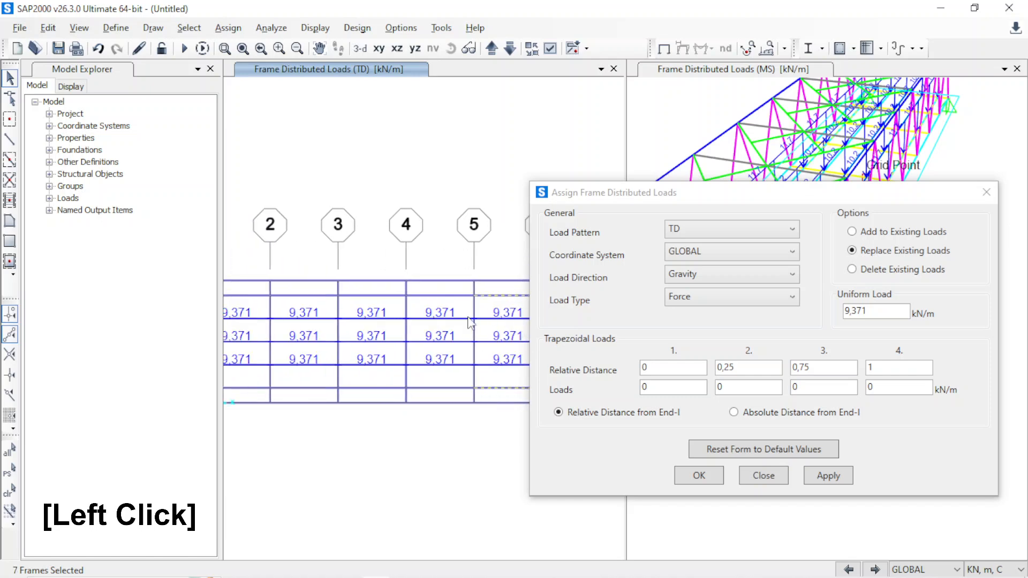
- Add the remaining edge girder frames on grid lines B and F, from grid 5 to grid 1, to the selection
left_click(440, 390)
middle_click_drag(440, 390, 457, 304)
left_click(453, 303)
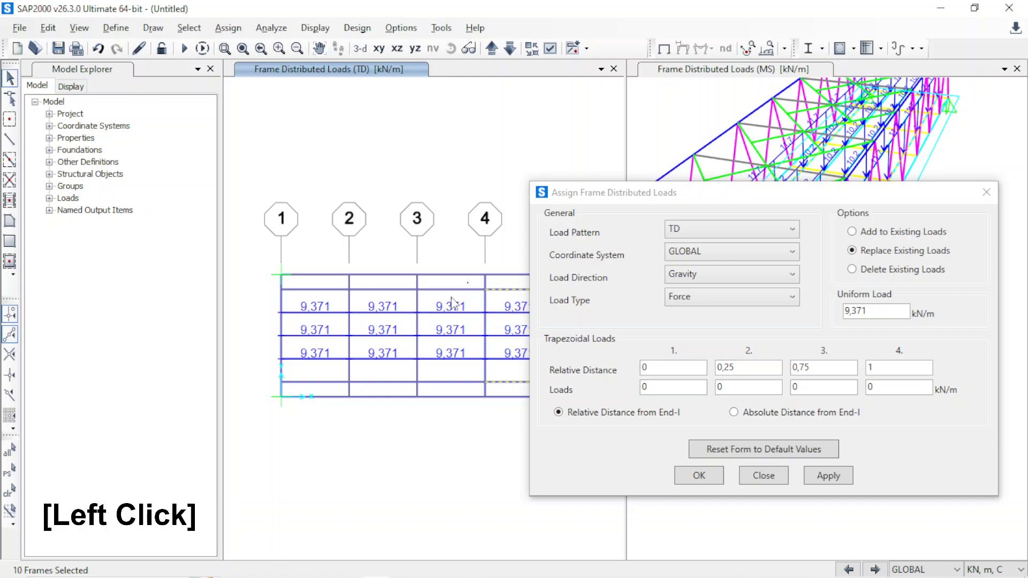
left_click(437, 382)
left_click(372, 382)
left_click(388, 290)
left_click(313, 289)
left_click(307, 382)
- Check the edge girder lane load in the PDF module and apply a uniform TD load of 5,237 kN/m to the selected girders
key("alt+Tab")
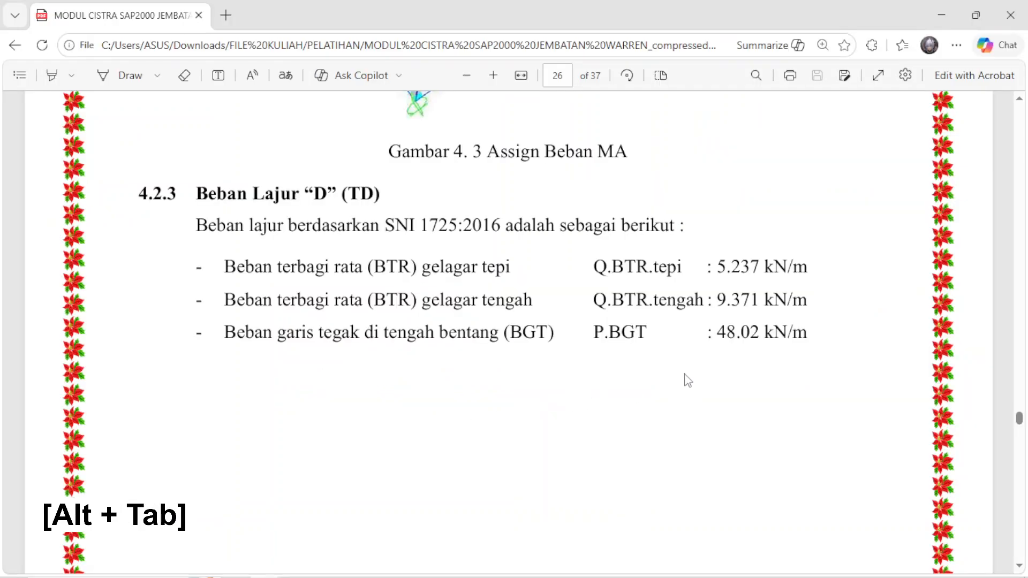
scroll(664, 367, "down", 1)
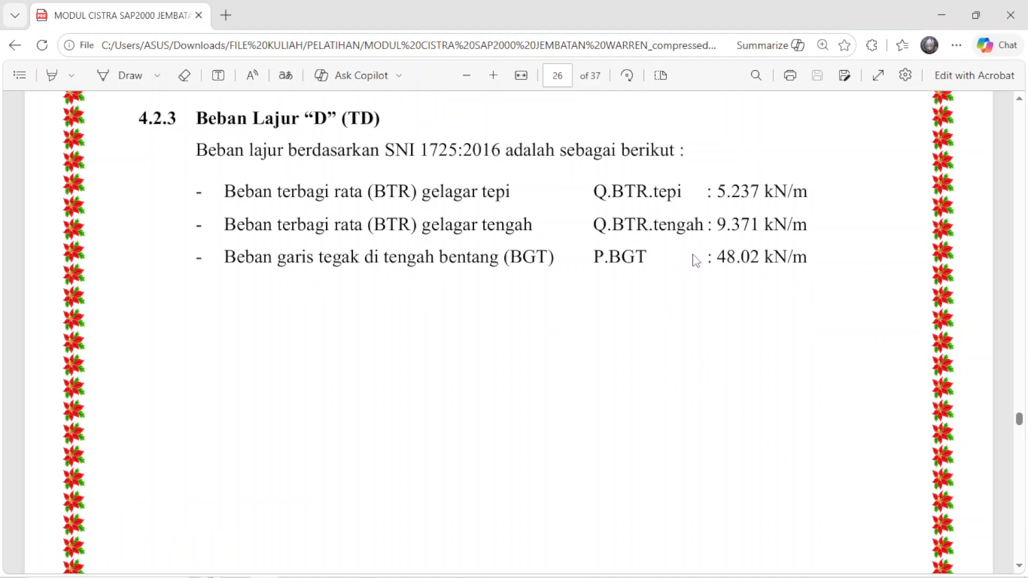
key("alt+Tab")
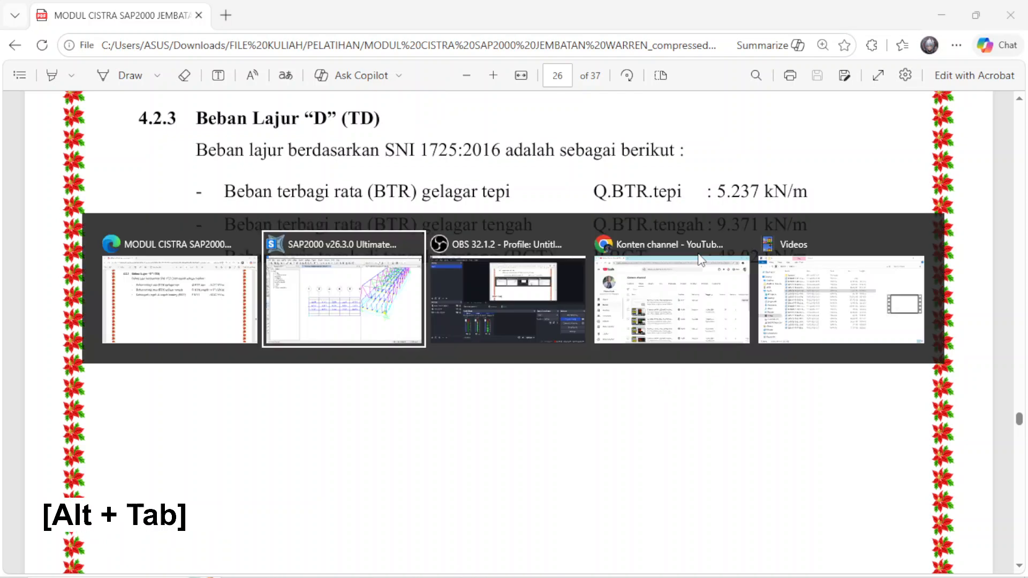
left_click(877, 314)
type("5")
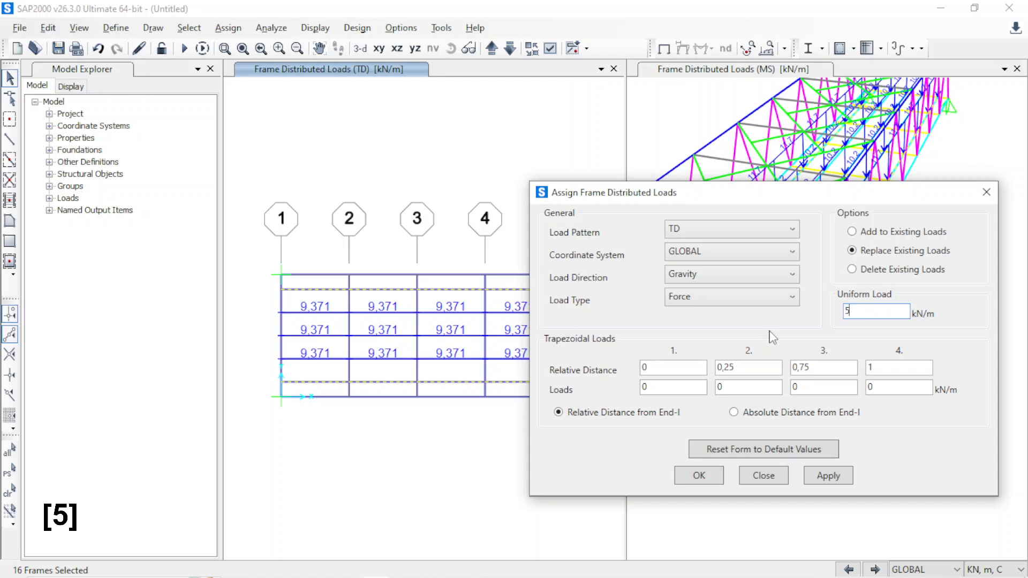
type(",237")
left_click(836, 477)
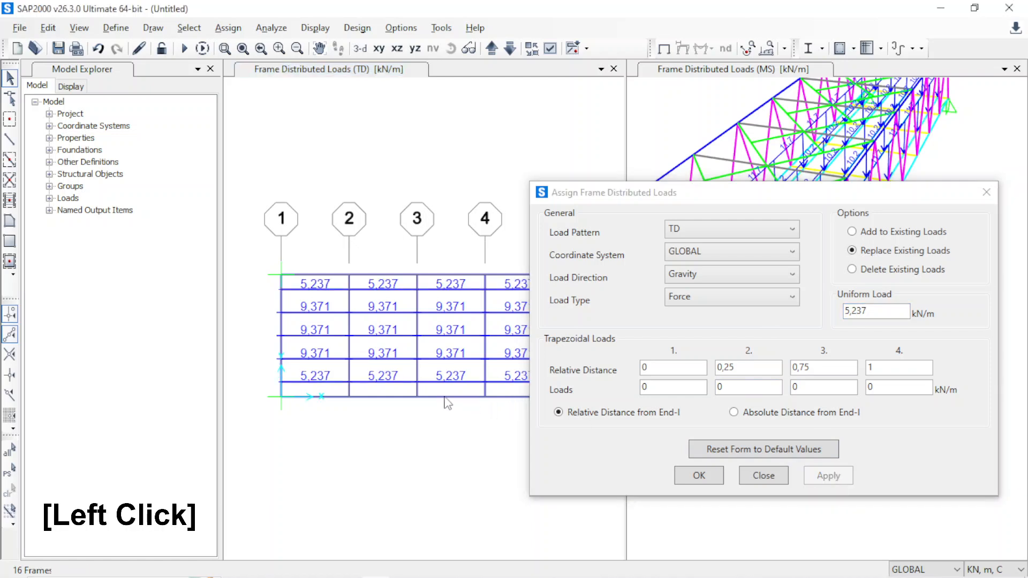
middle_click_drag(429, 391, 353, 381)
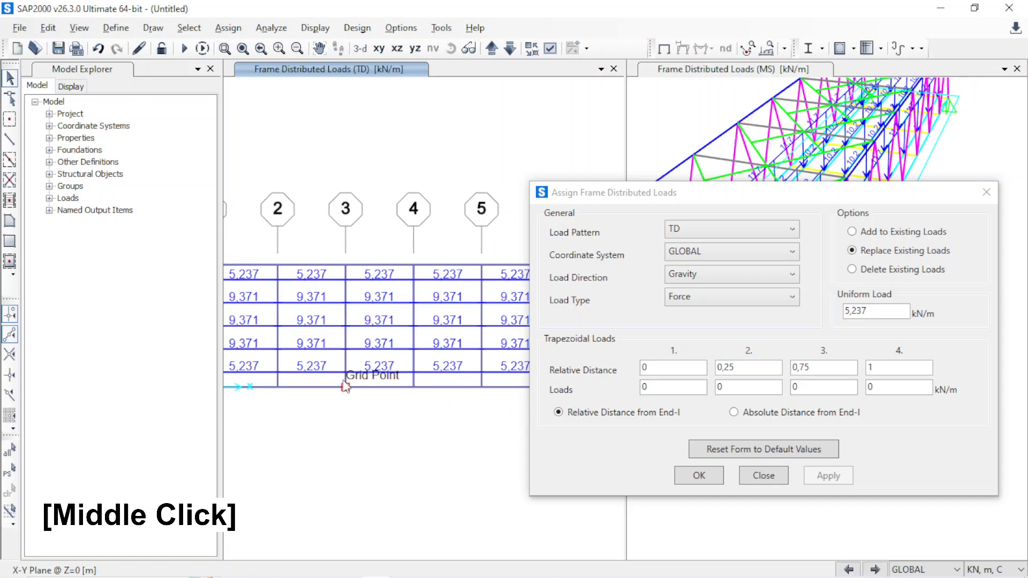
- Check the midspan line load (BGT) entry in the PDF module and select the cross girder at grid 5
key("alt+Tab")
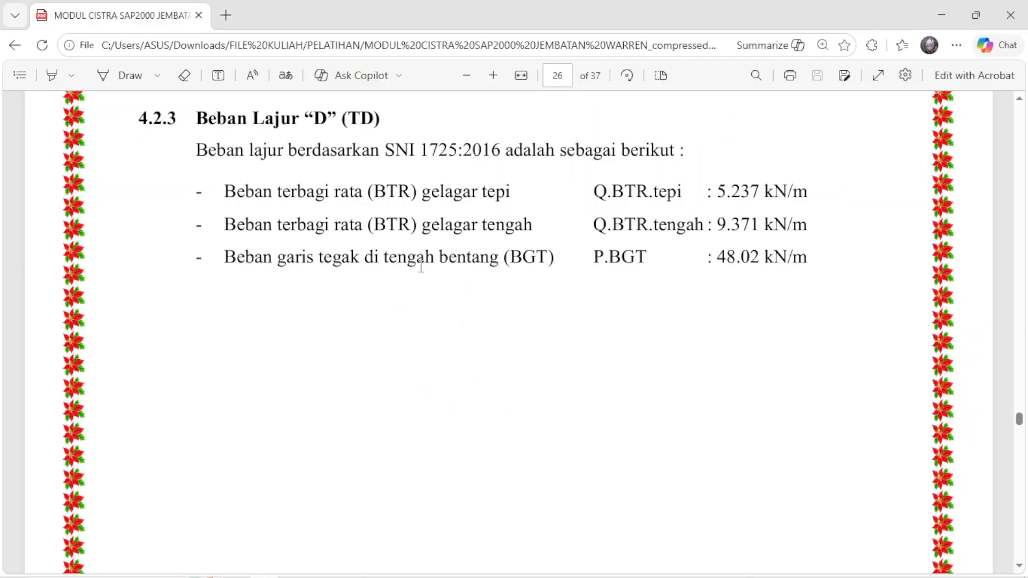
key("alt+Tab")
scroll(360, 362, "down", 2)
middle_click(359, 375)
scroll(356, 377, "up", 2)
middle_click_drag(356, 370, 367, 383)
scroll(357, 377, "down", 2)
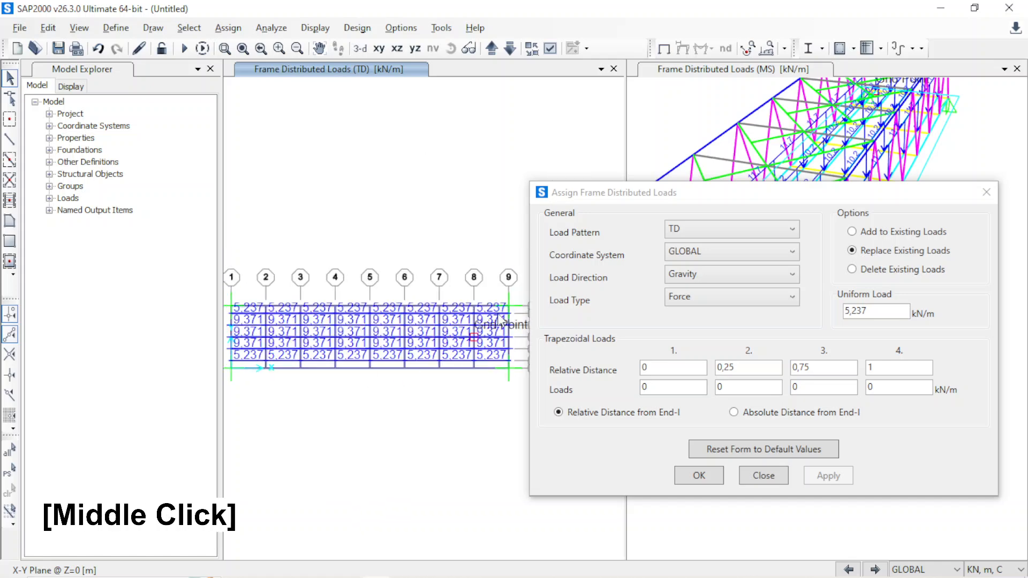
left_click_drag(536, 193, 660, 192)
middle_click(390, 401)
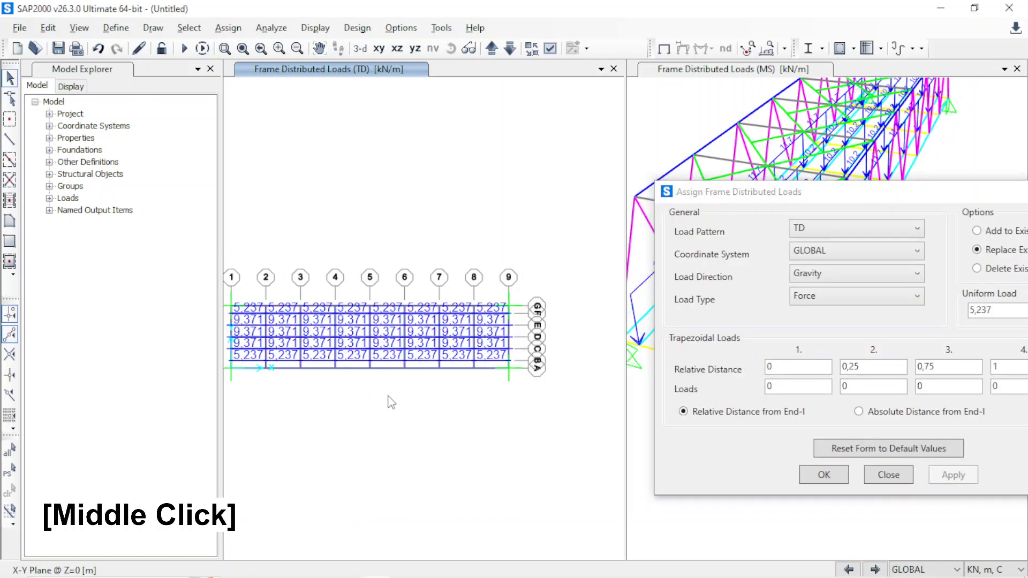
middle_click_drag(391, 401, 416, 399)
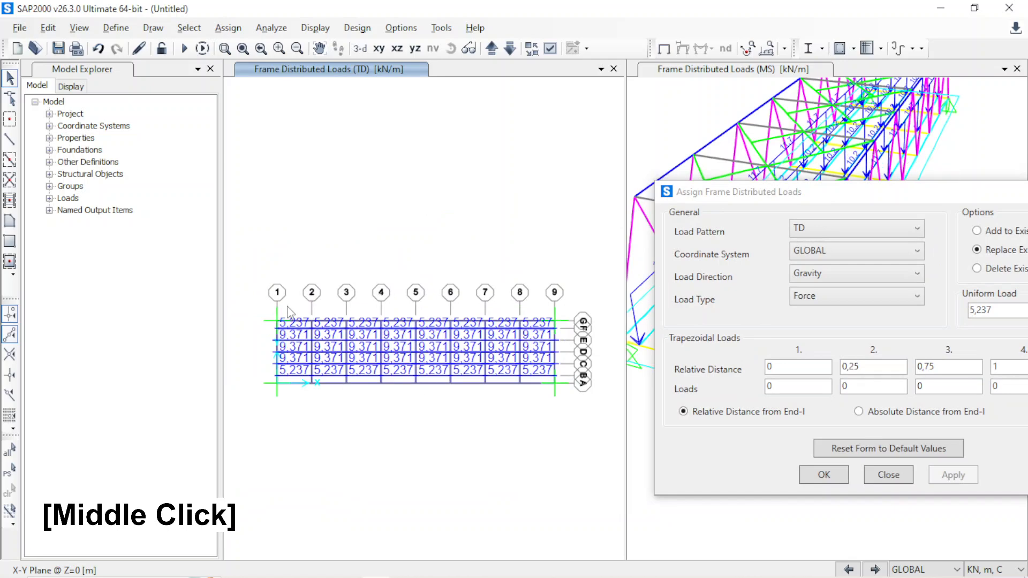
scroll(413, 377, "up", 5)
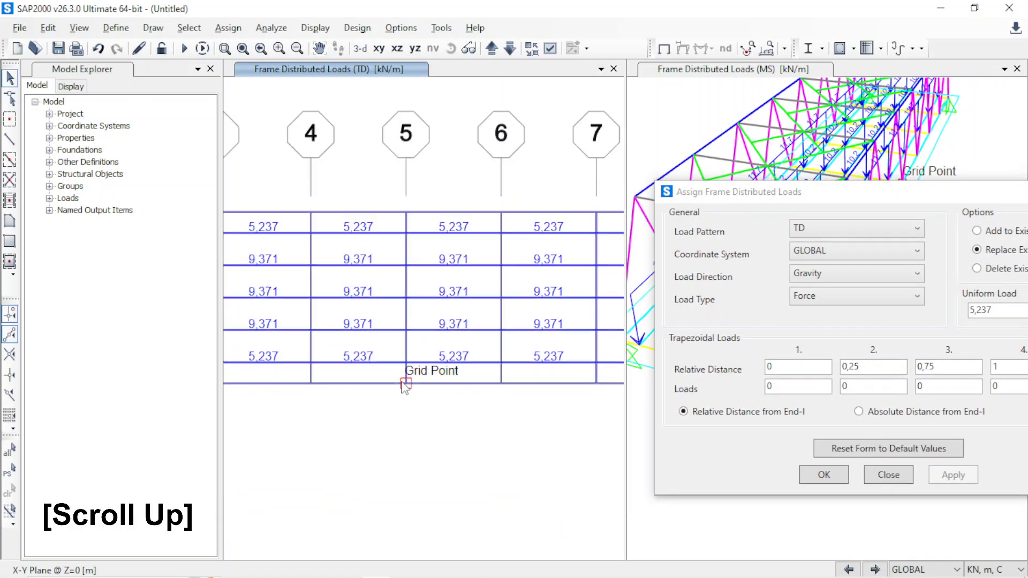
left_click(414, 377)
scroll(407, 383, "down", 8)
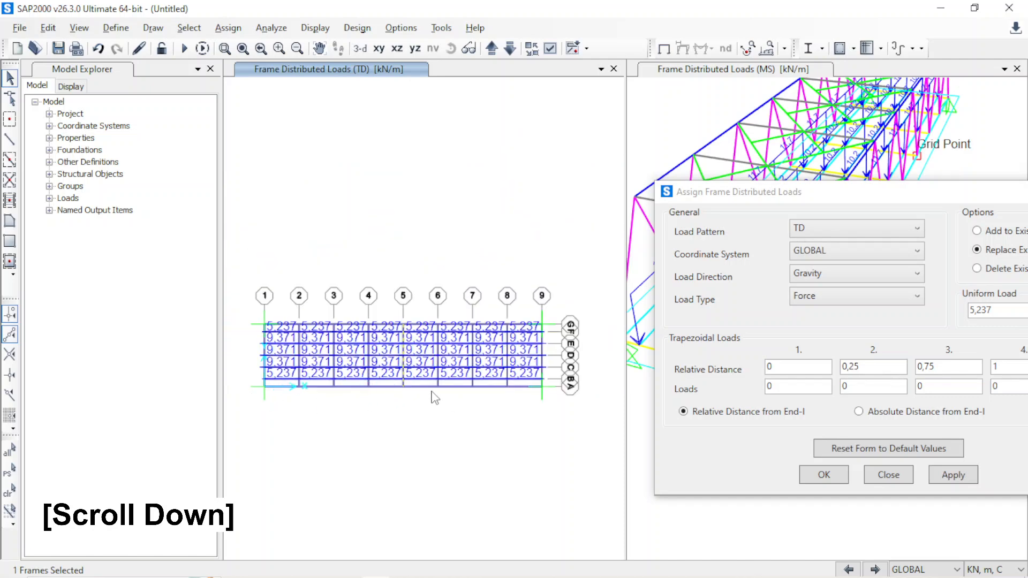
scroll(403, 388, "up", 3)
mouse_move(407, 385)
middle_mouse_down()
mouse_move(565, 452)
mouse_move(317, 417)
mouse_move(602, 429)
mouse_move(451, 416)
mouse_move(458, 406)
middle_mouse_up()
- Confirm the BGT value in the PDF module and apply a uniform TD load of 48,02 kN/m to the selected midspan cross girder
left_click(753, 192)
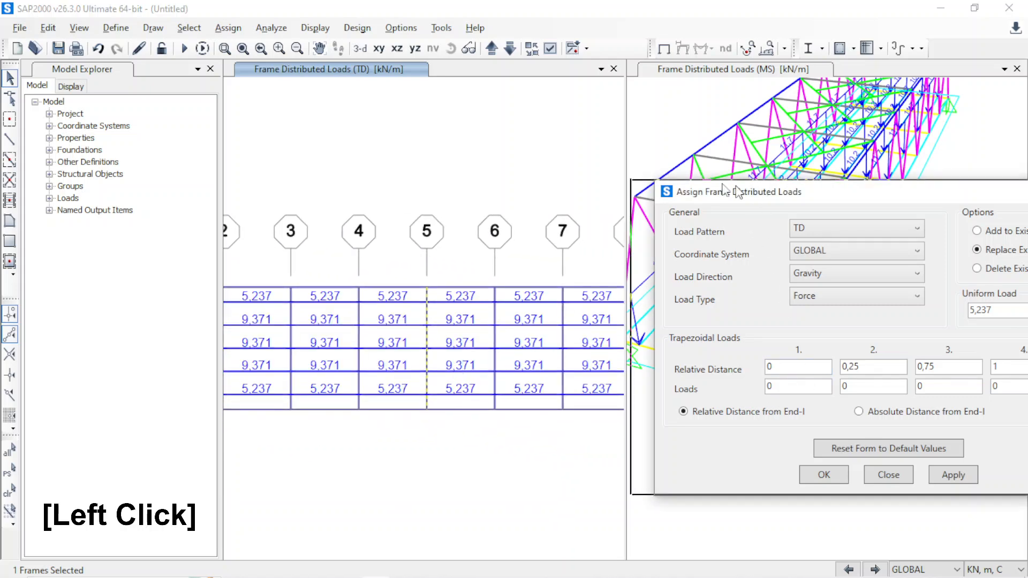
key("alt+Tab")
left_click_drag(761, 256, 712, 276)
key("alt+Tab")
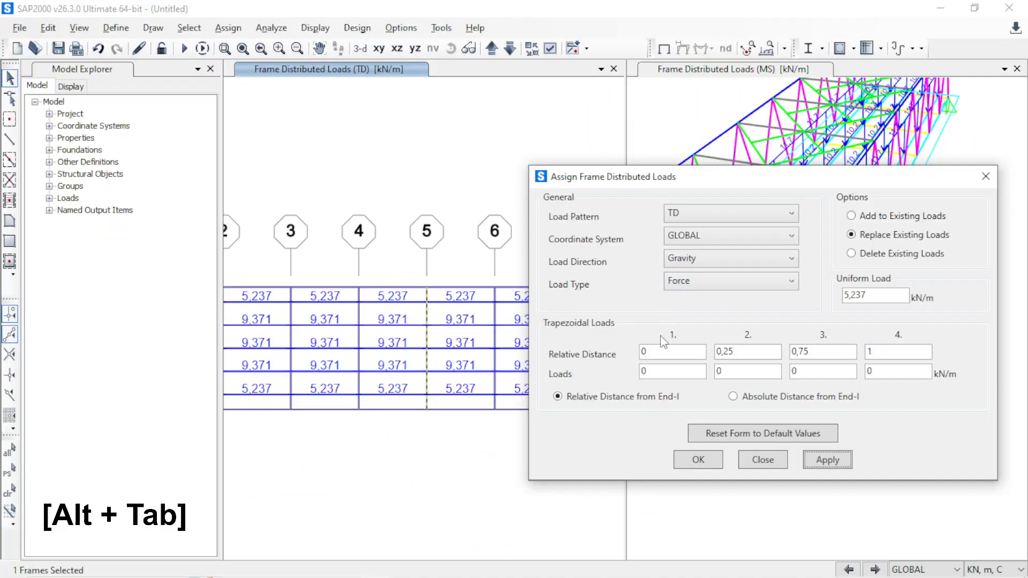
left_click(864, 298)
type("48,02")
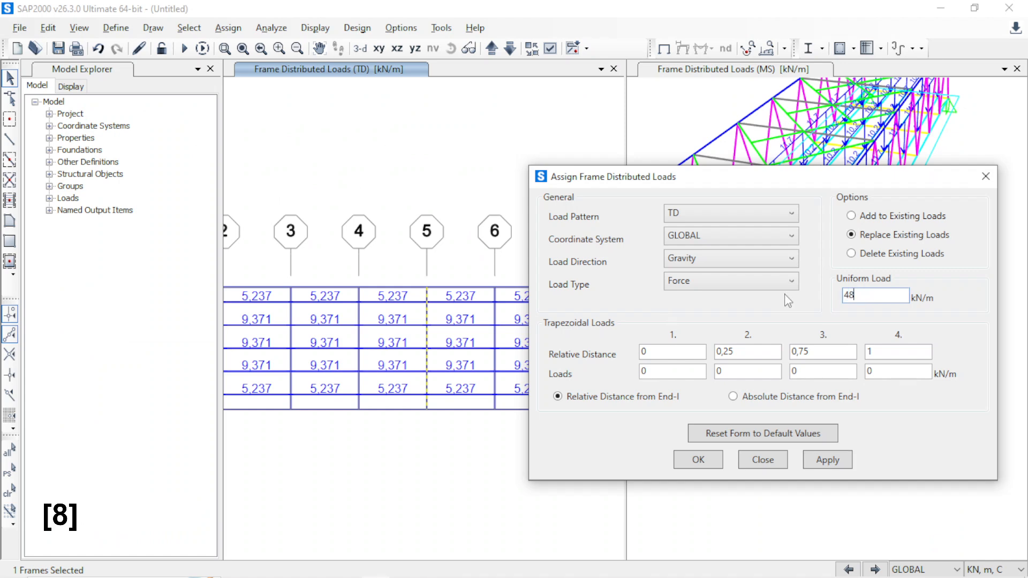
left_click(820, 464)
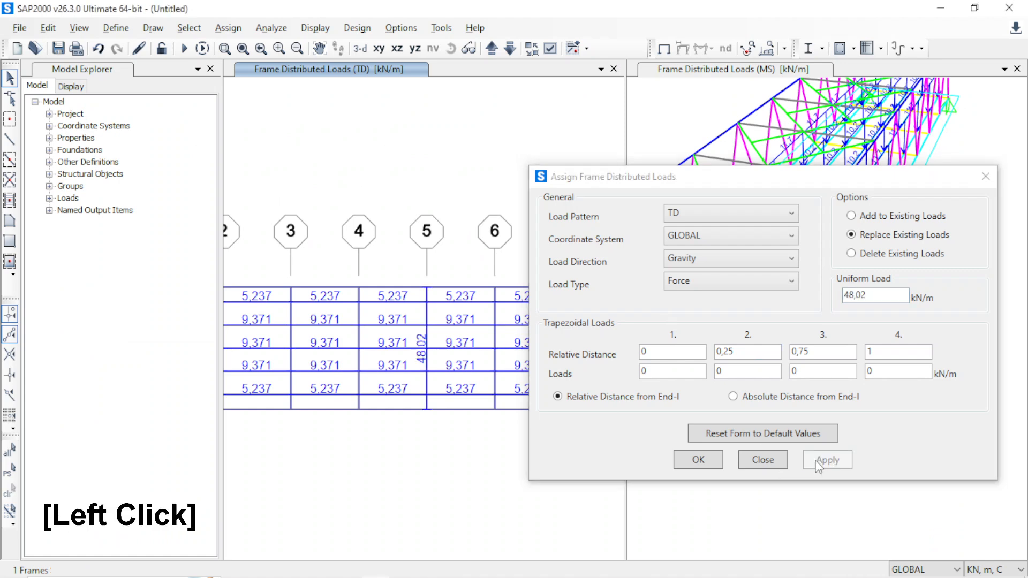
- Look up the pedestrian load (TP) value and its placement figure in section 4.2.4 of the PDF module
key("alt+Tab")
scroll(450, 408, "up", 1)
scroll(455, 412, "down", 5)
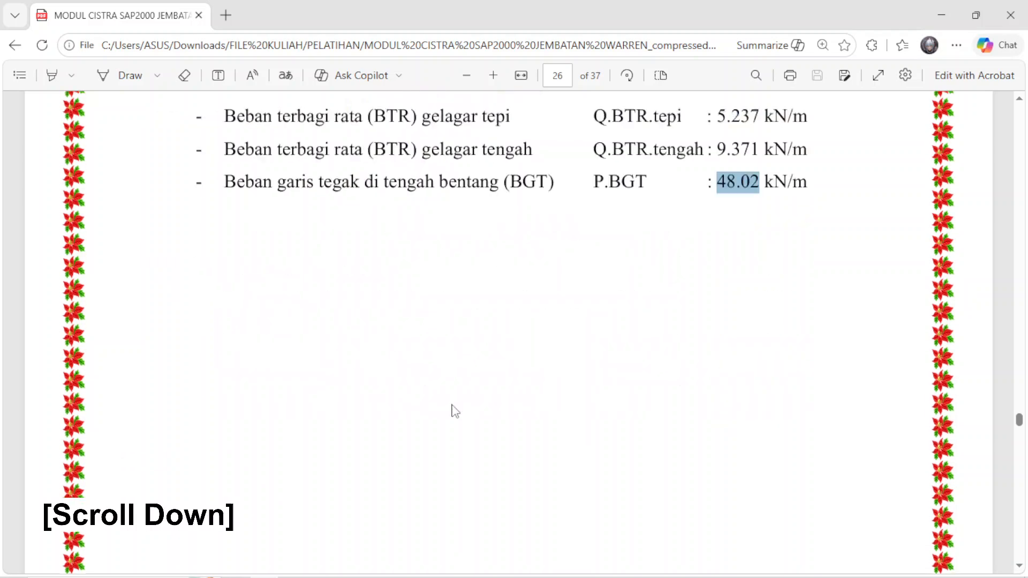
scroll(460, 414, "down", 10)
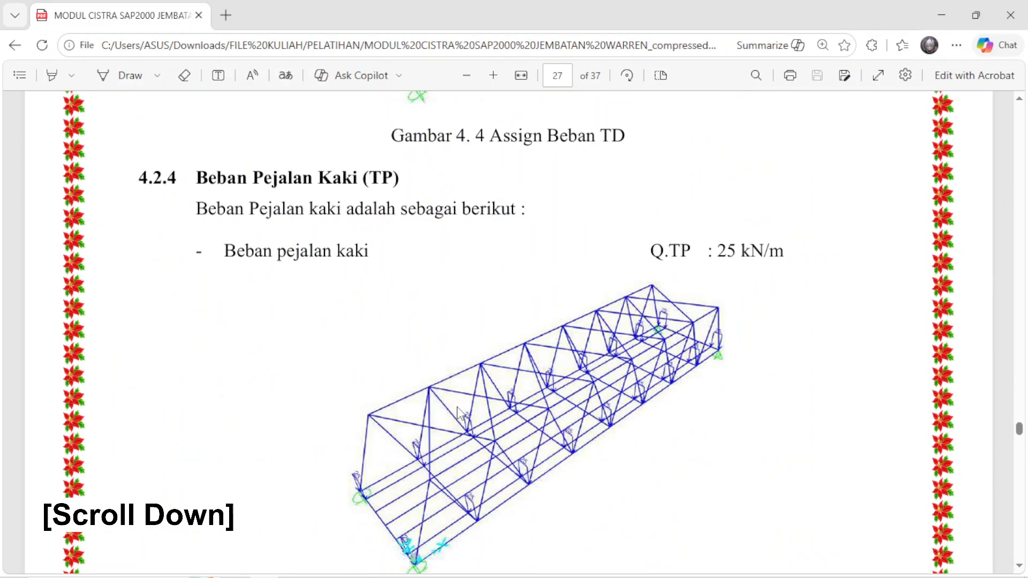
scroll(461, 418, "down", 3)
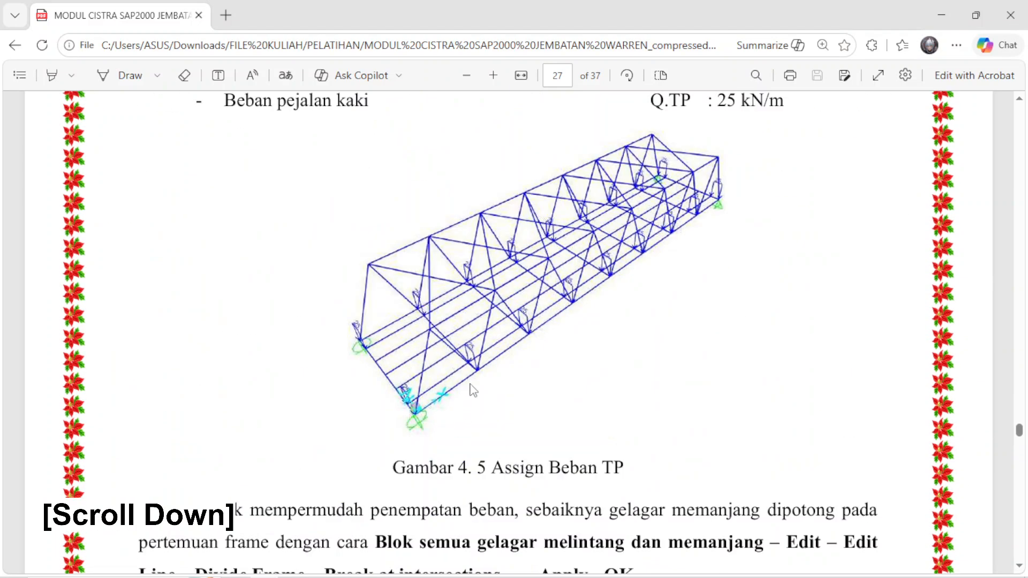
- Compare the pedestrian load (TP) placement figure in the PDF module with the bridge deck's plan view in SAP2000
scroll(524, 351, "up", 2)
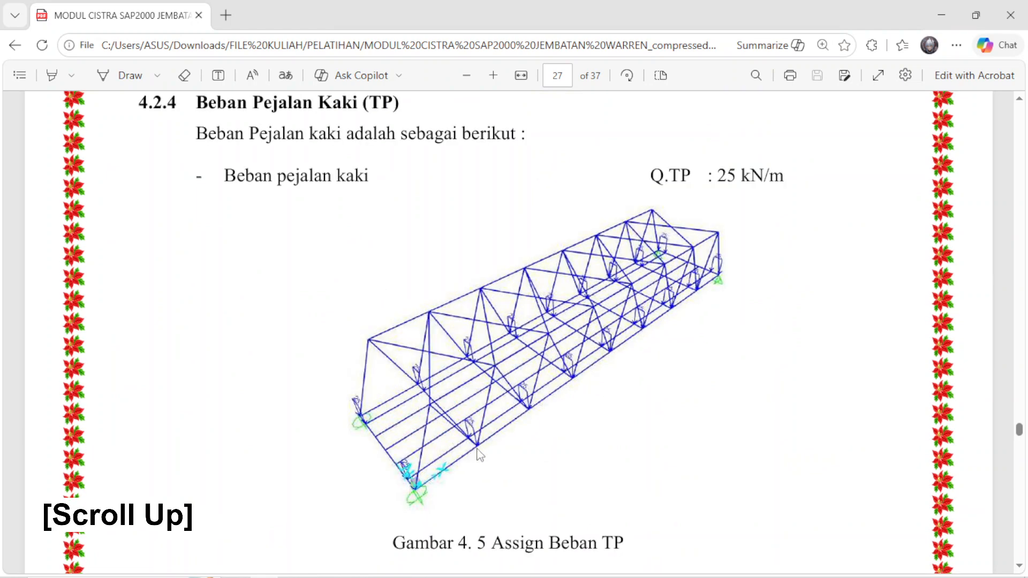
key("alt+Tab")
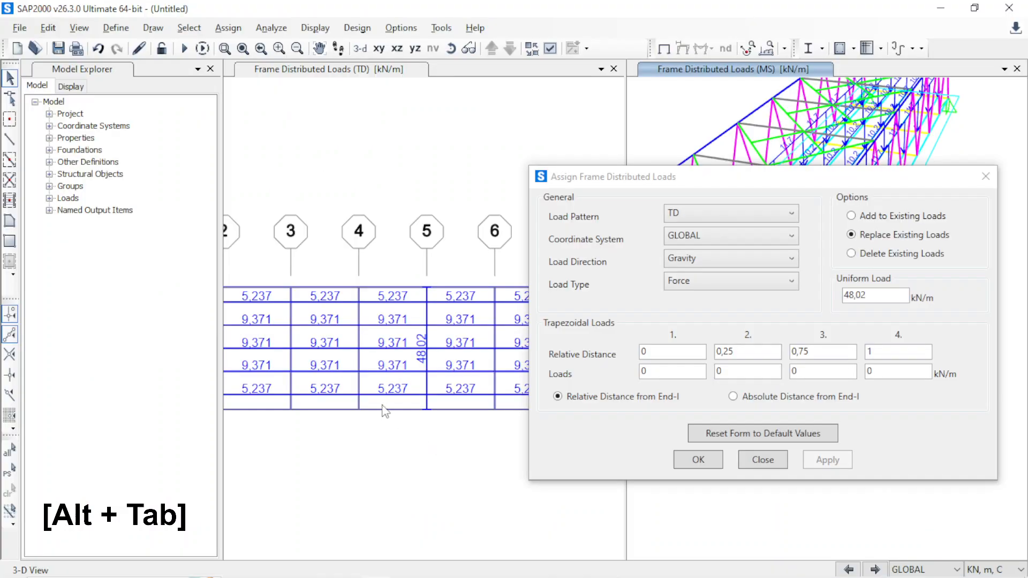
middle_click(359, 408)
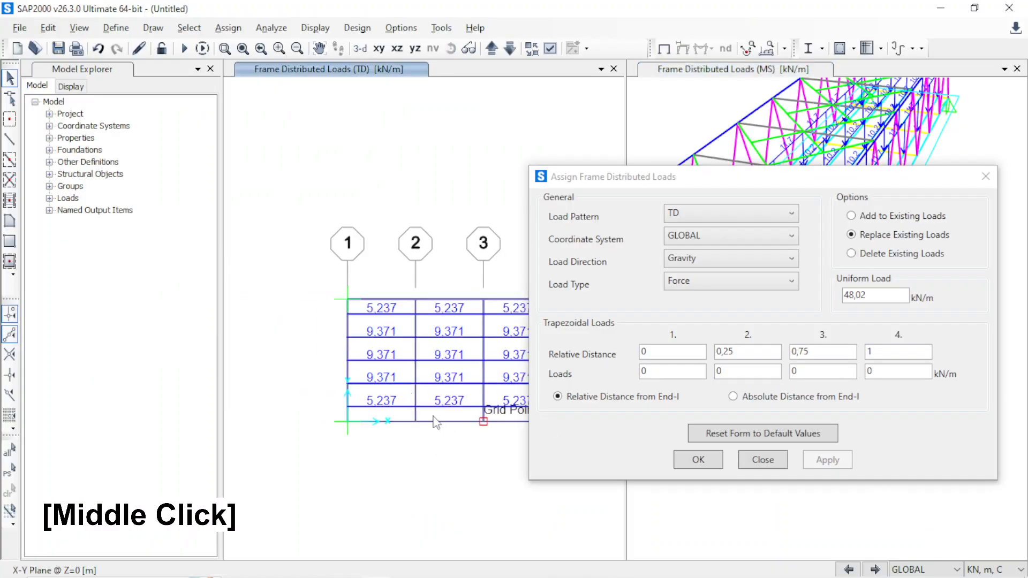
key("alt+Tab")
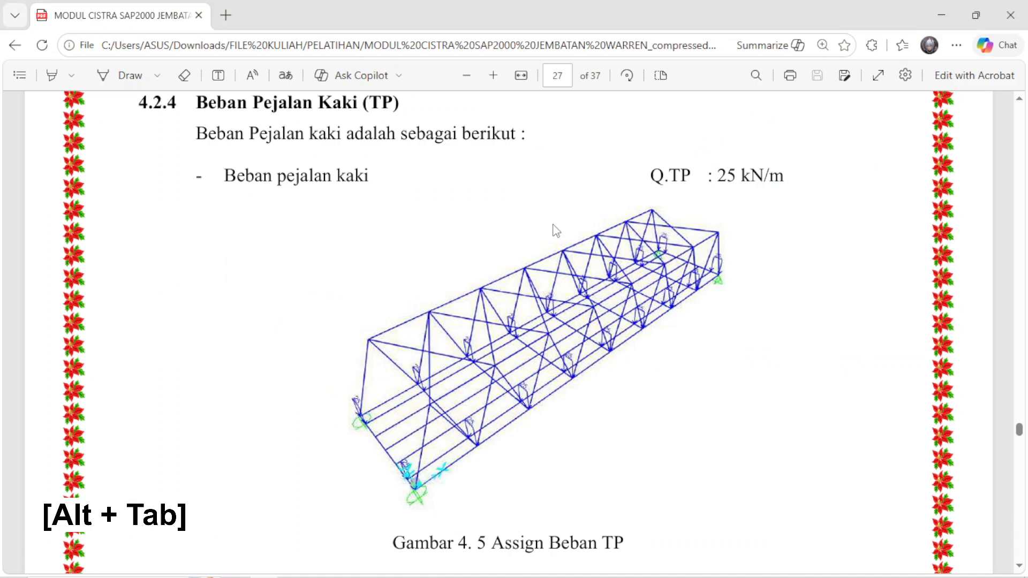
key("alt+Tab")
key("alt+Tab")
key("alt+Tab")
scroll(587, 355, "up", 1)
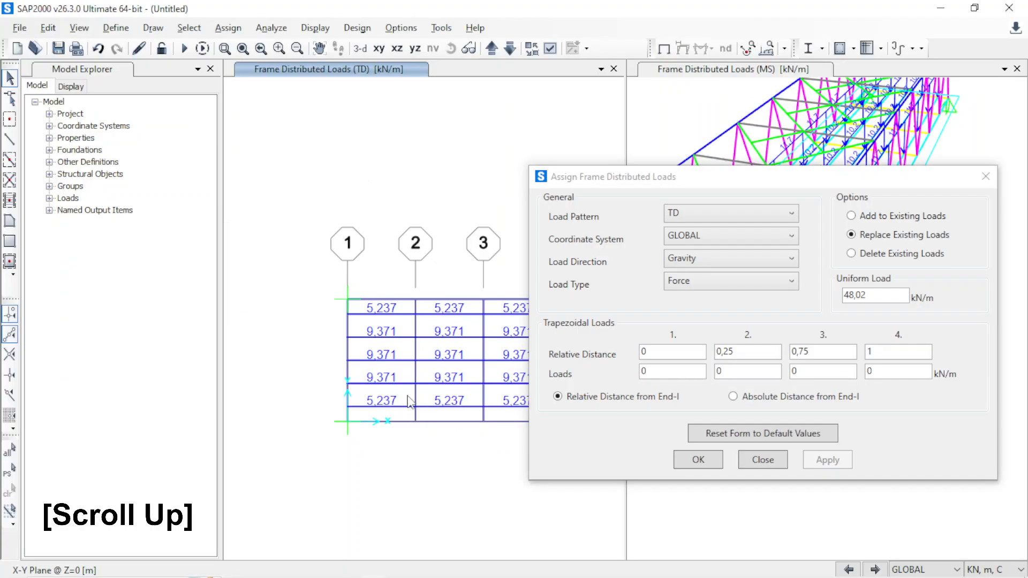
- Set the frame distributed load assignment to load pattern TP with a uniform load of 0 kN/m
scroll(587, 355, "down", 1)
left_click_drag(664, 190, 794, 194)
middle_click(497, 347)
scroll(497, 347, "down", 1)
scroll(503, 346, "down", 1)
middle_click_drag(527, 353, 428, 345)
left_click_drag(787, 182, 674, 193)
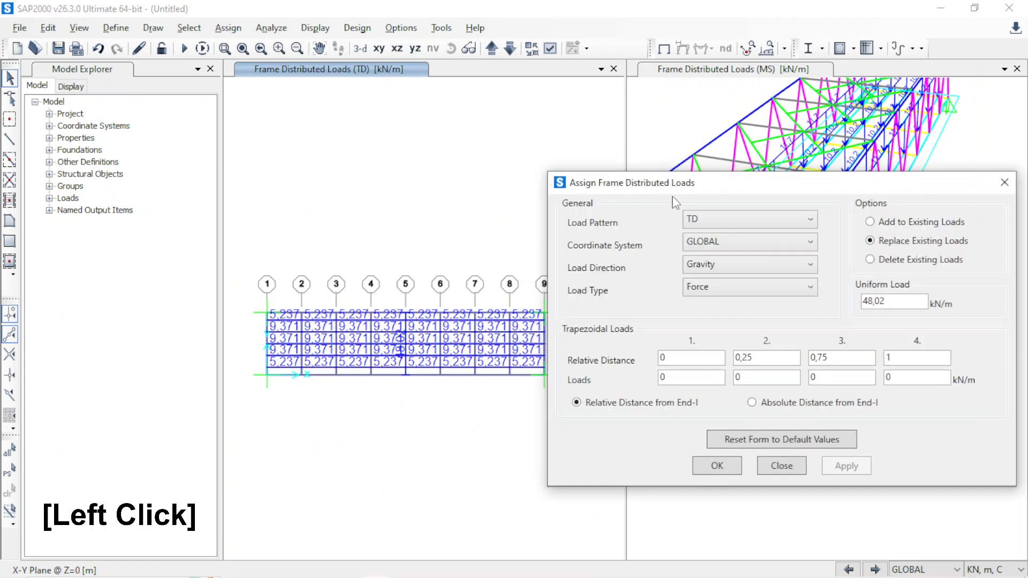
left_click(698, 222)
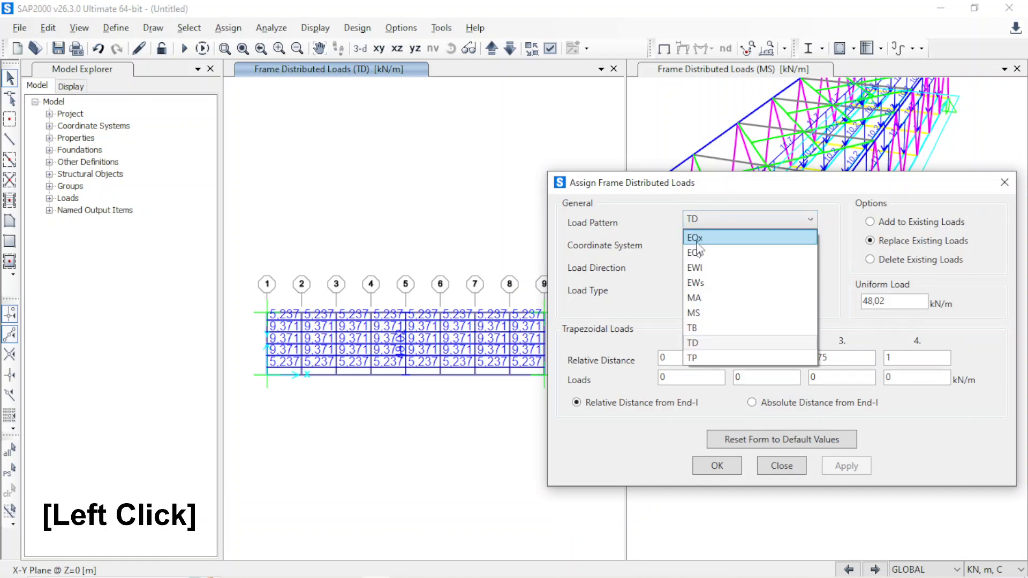
left_click(693, 357)
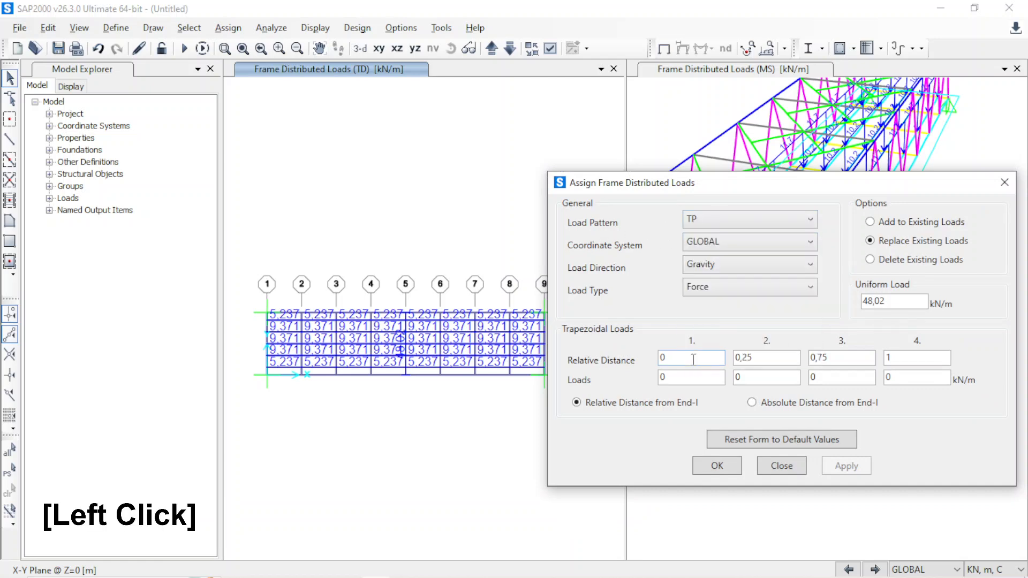
left_click(891, 304)
type("0")
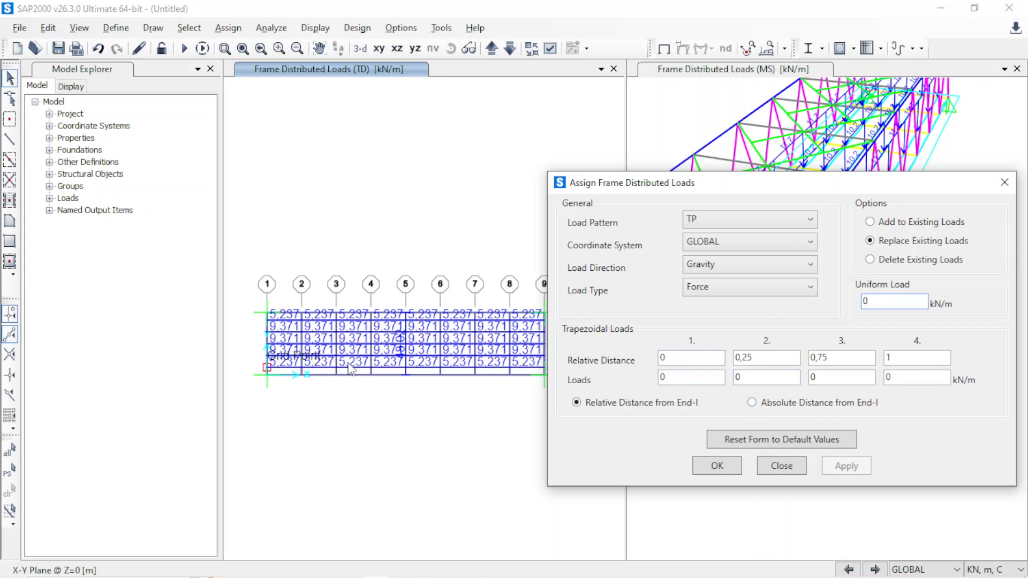
- Select the cross girders at grids 1 to 9 in the plan view
scroll(368, 373, "down", 1)
scroll(420, 369, "up", 3)
middle_click_drag(523, 344, 429, 347)
left_click_drag(491, 347, 308, 348)
middle_click_drag(393, 351, 491, 354)
left_click_drag(485, 352, 271, 351)
middle_click_drag(271, 358, 478, 358)
left_click_drag(478, 358, 309, 364)
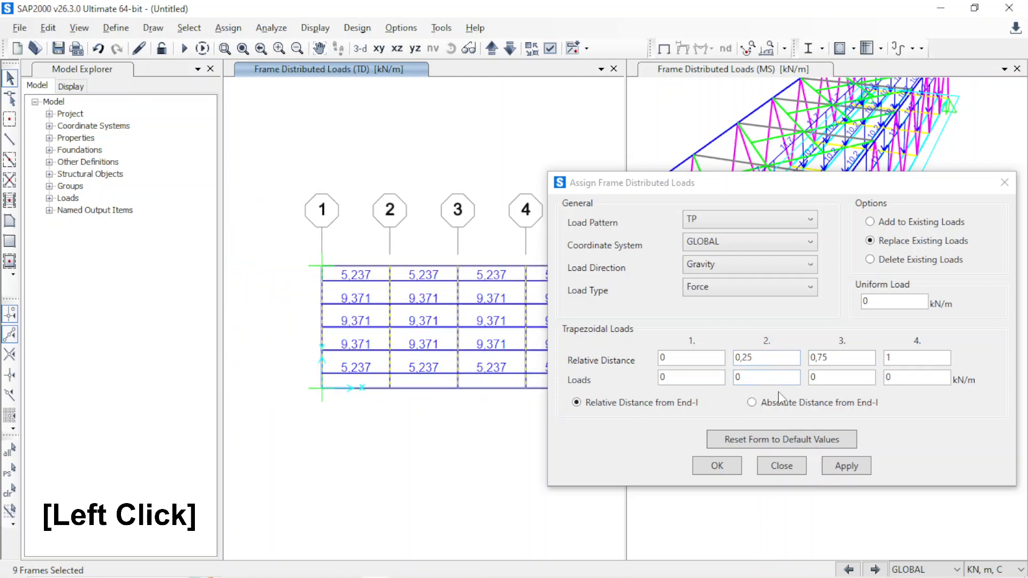
- Define the trapezoidal load by absolute distance from End-I and check the load placement figure in the PDF module up close
scroll(448, 369, "down", 3)
middle_click_drag(449, 369, 406, 372)
scroll(349, 377, "up", 2)
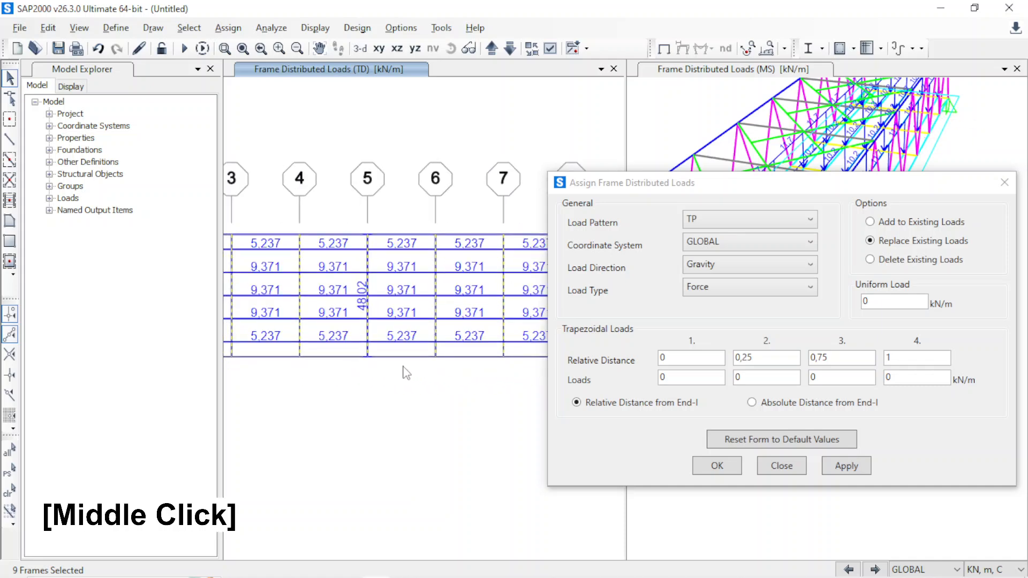
left_click(753, 402)
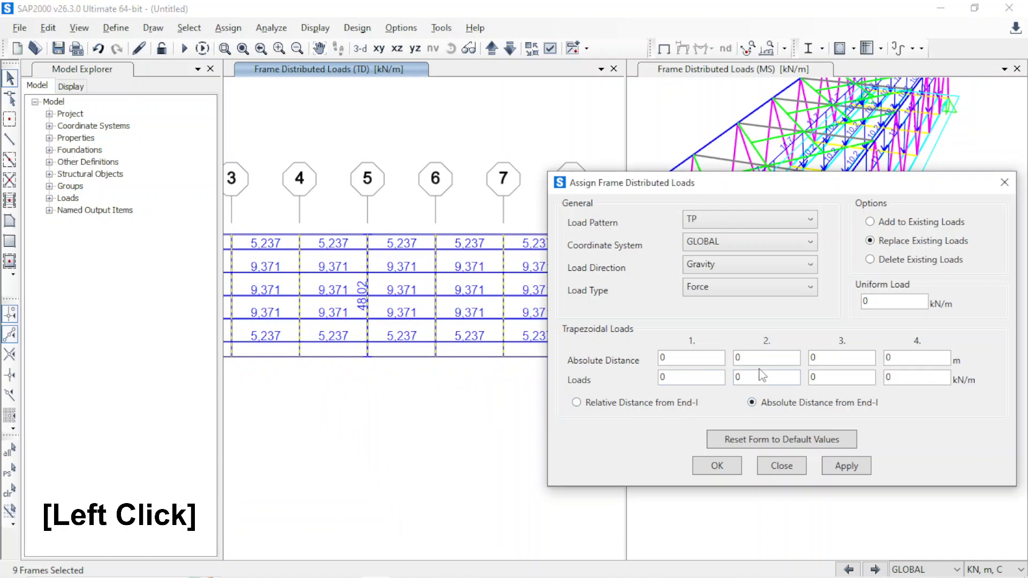
key("alt+Tab")
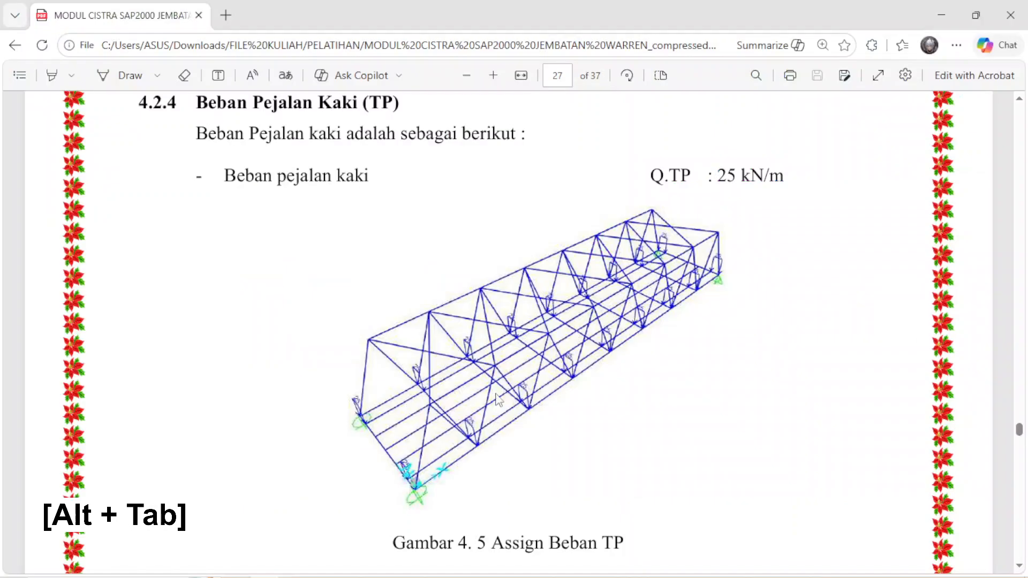
scroll(532, 423, "up", 3, "ctrl")
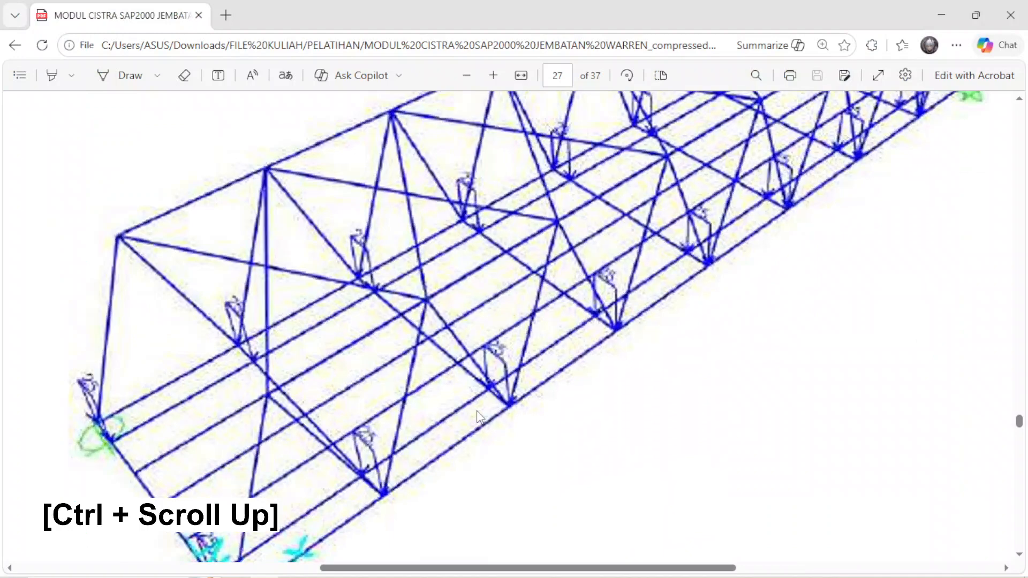
key("alt+Tab")
middle_click_drag(330, 363, 466, 380)
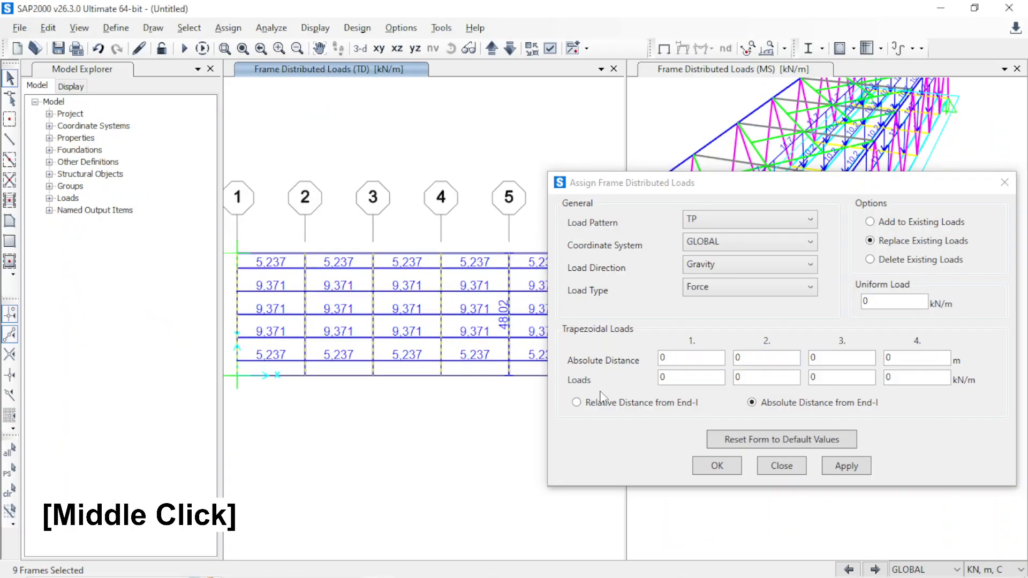
mouse_move(390, 419)
middle_mouse_down()
mouse_move(477, 423)
mouse_move(389, 404)
middle_mouse_up()
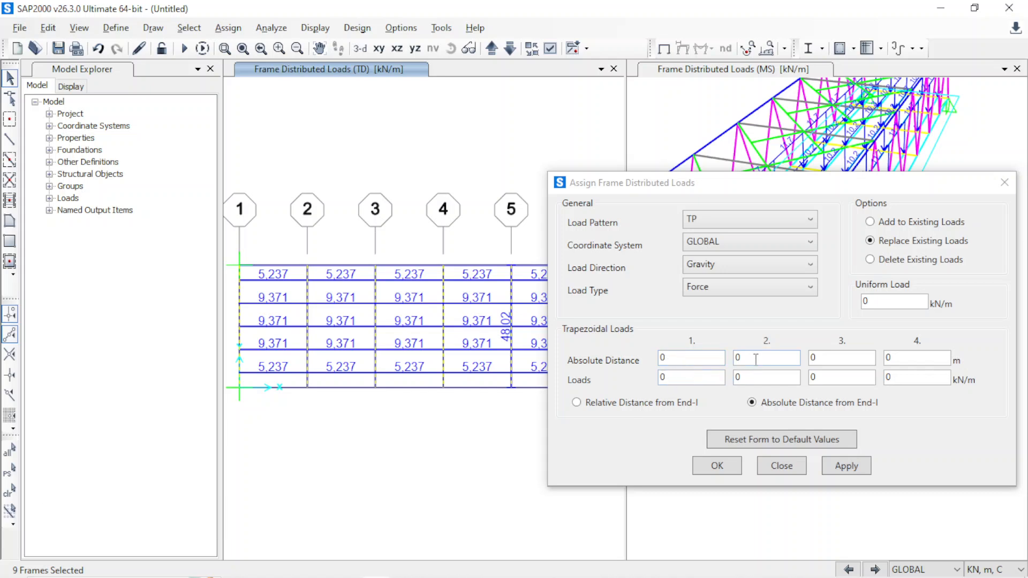
- Set the second absolute distance of the TP trapezoidal load to 1,1 m
left_click(739, 360)
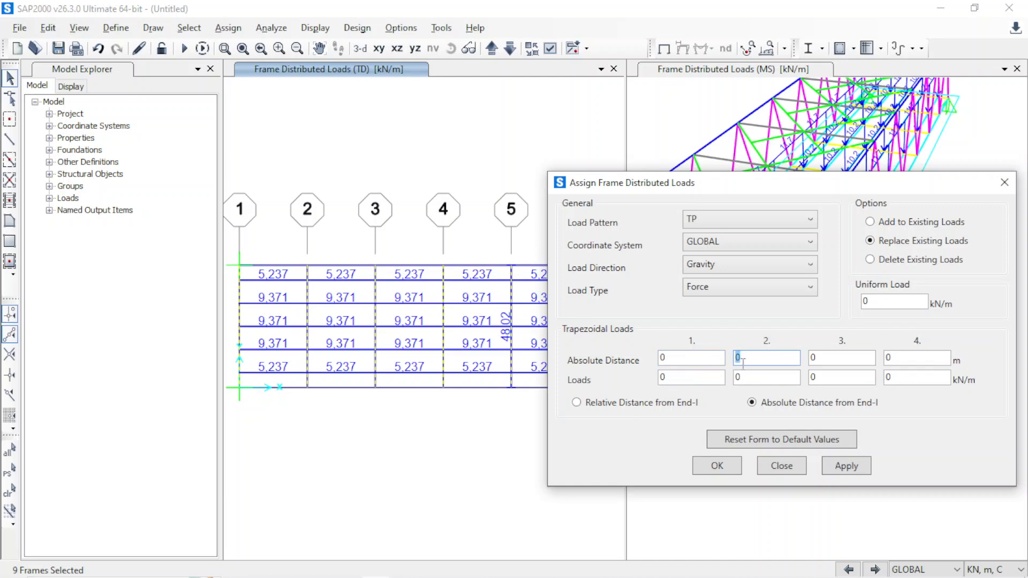
left_click(519, 401)
scroll(478, 397, "up", 3)
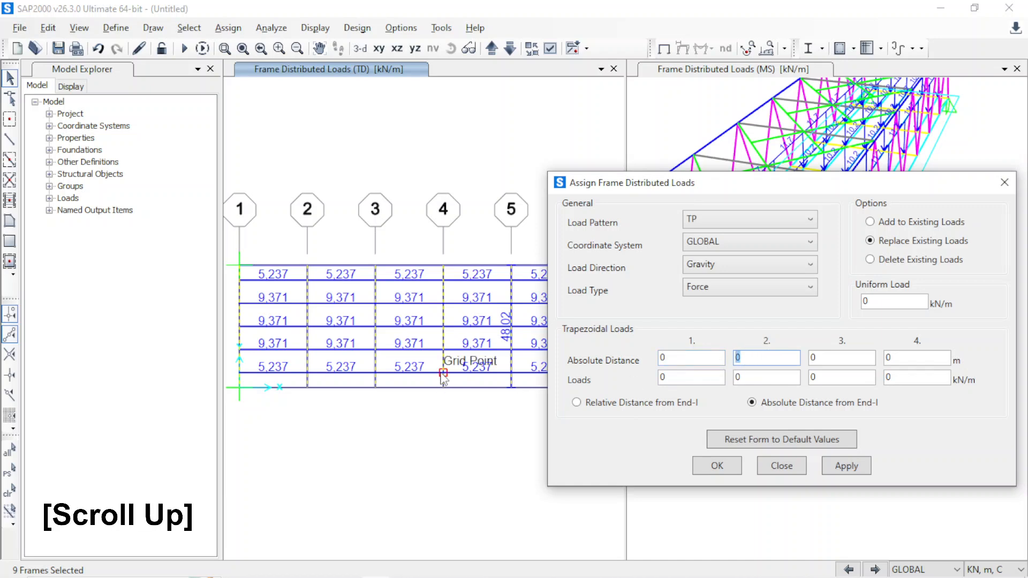
middle_click(416, 401)
middle_click_drag(417, 400, 431, 394)
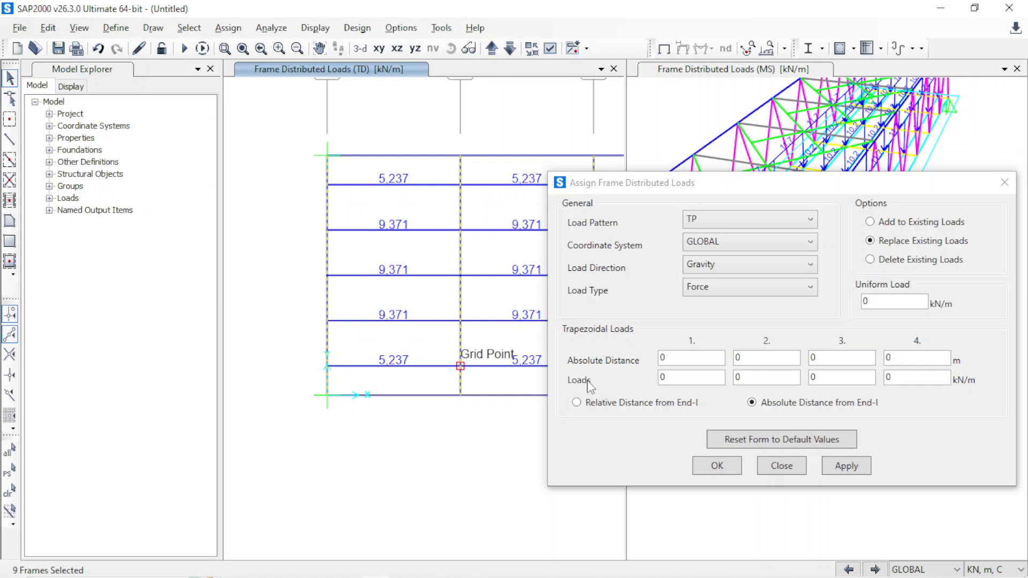
left_click(752, 365)
type("1,1")
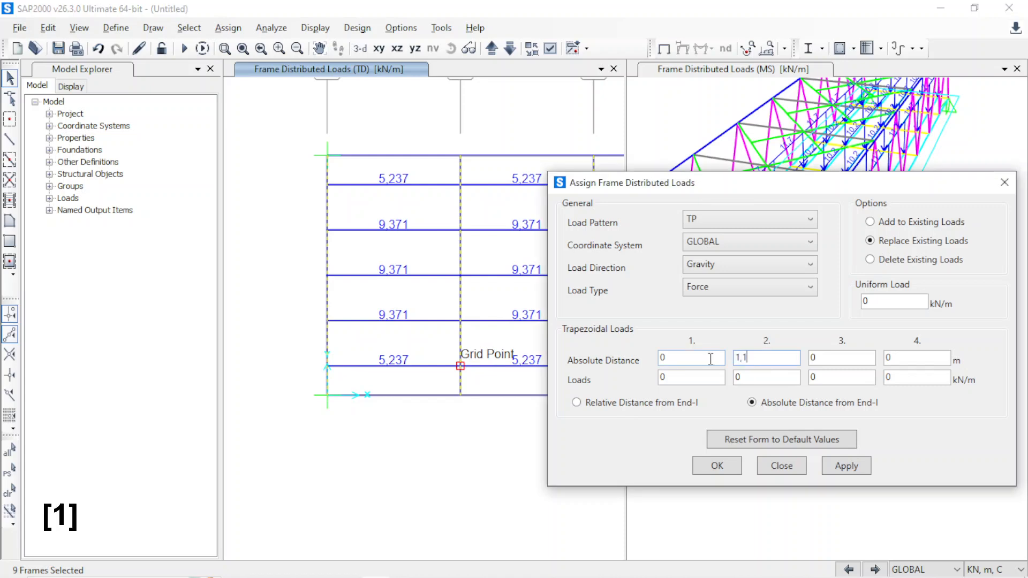
- Set the first and second loads to 25 kN/m and the third distance to 1,1 m, and apply them to the selected cross girders
left_click(698, 375)
type("25")
left_click(771, 378)
type("25")
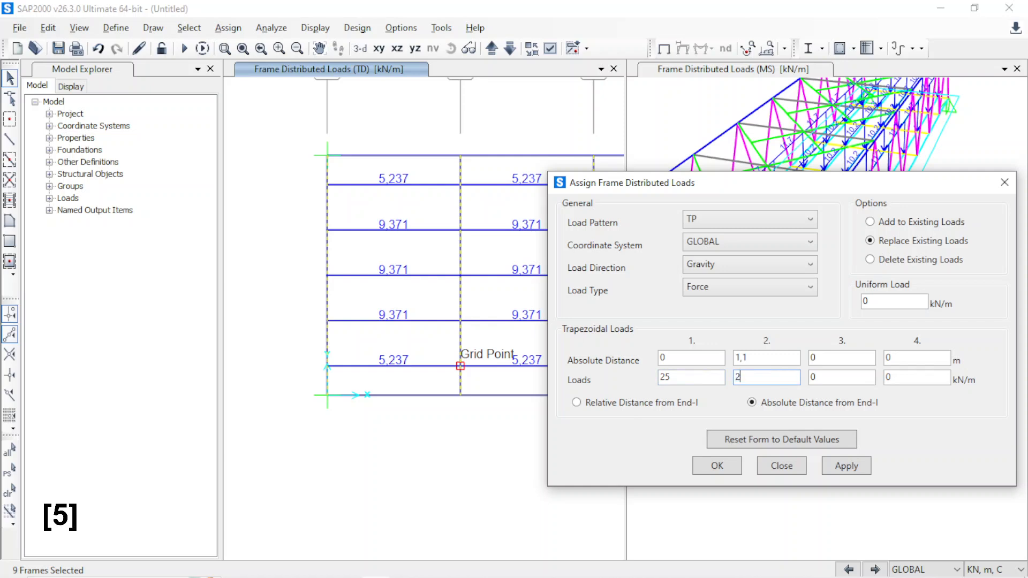
left_click(832, 358)
type("1,1")
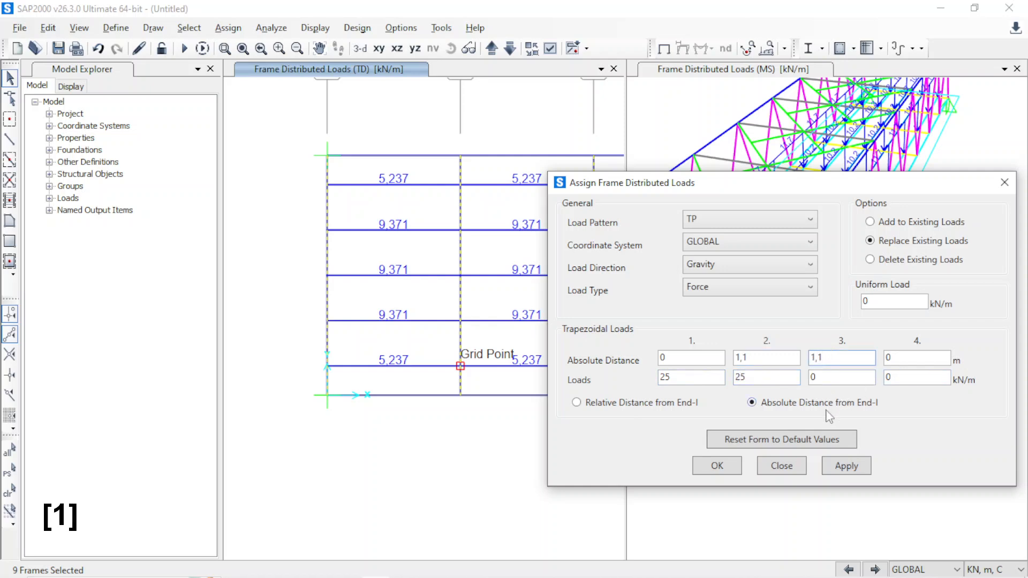
left_click(847, 466)
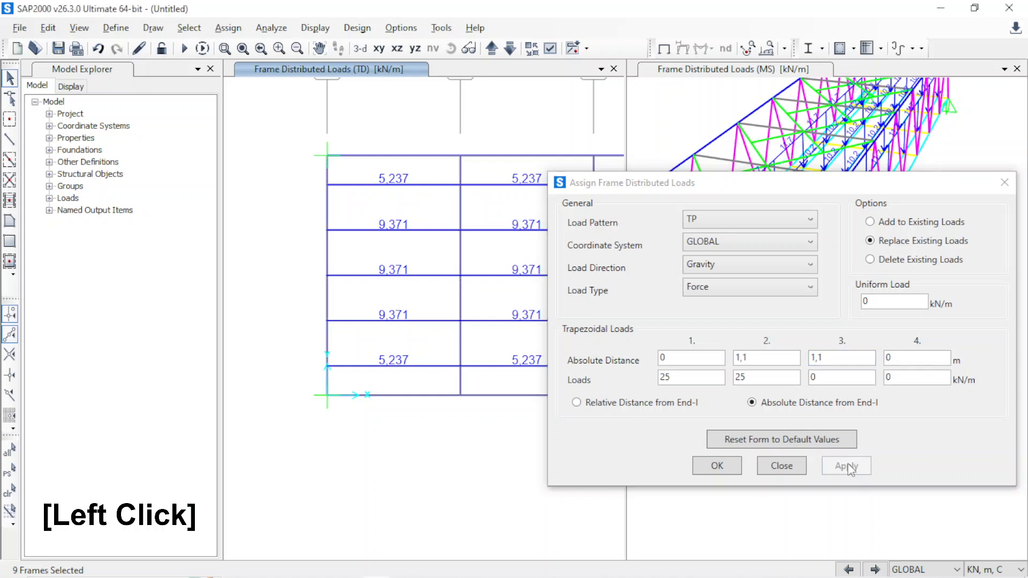
- Examine the applied TP loads on the cross girder ends along the deck from grid 1 to grid 9
scroll(459, 413, "down", 2)
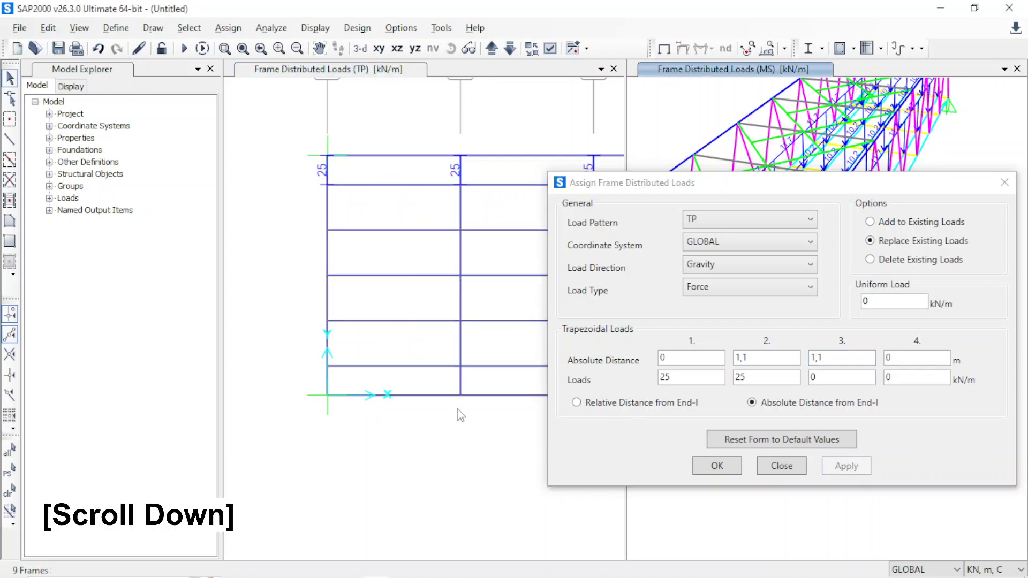
scroll(462, 317, "up", 3)
middle_click_drag(461, 214, 329, 338)
scroll(415, 252, "up", 2)
scroll(394, 297, "down", 3)
scroll(374, 320, "down", 2)
middle_click_drag(466, 354, 425, 348)
middle_click_drag(541, 337, 344, 332)
middle_click_drag(454, 305, 420, 306)
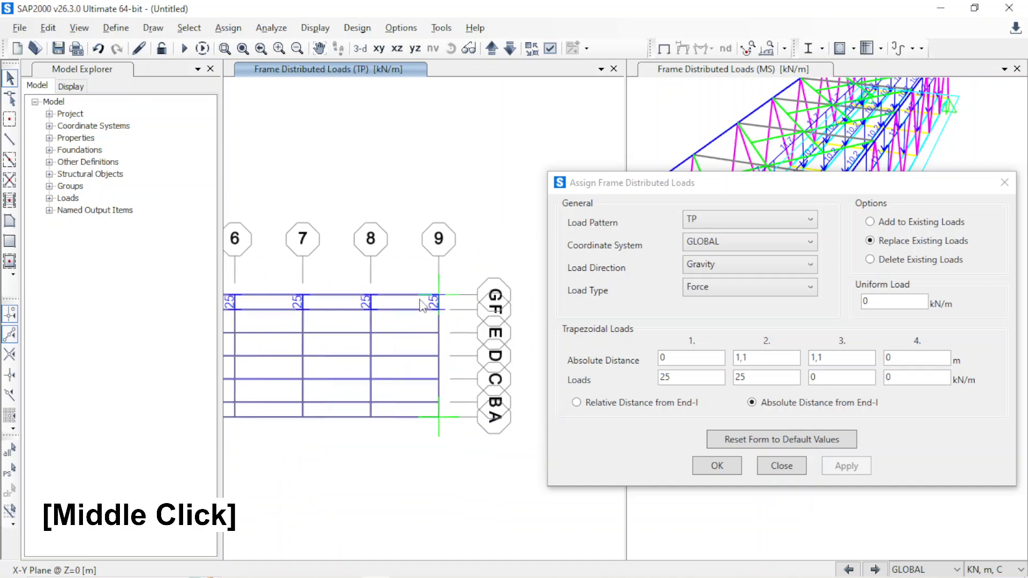
scroll(471, 298, "up", 4)
scroll(473, 309, "down", 2)
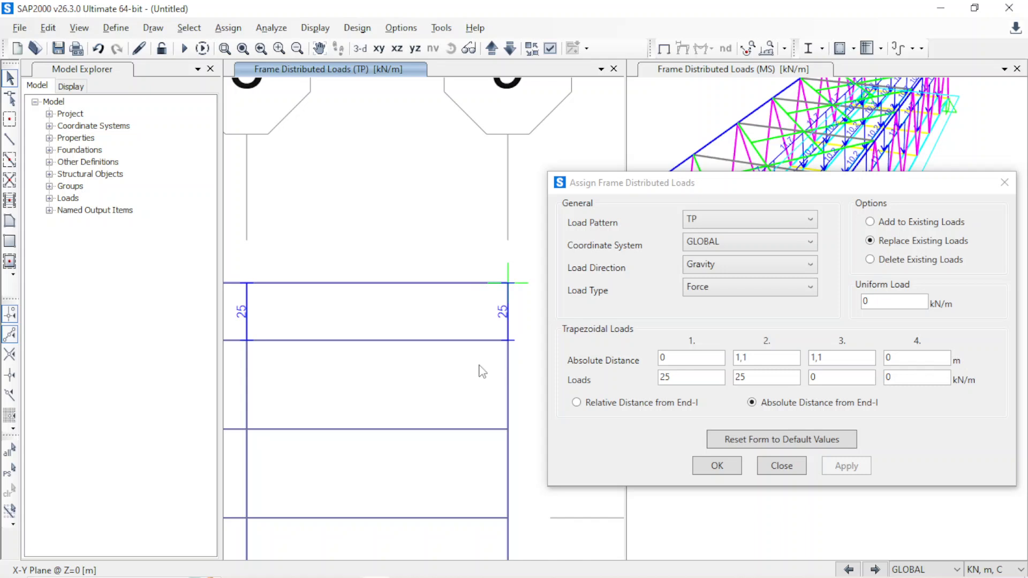
middle_click_drag(408, 372, 420, 386)
scroll(466, 395, "down", 3)
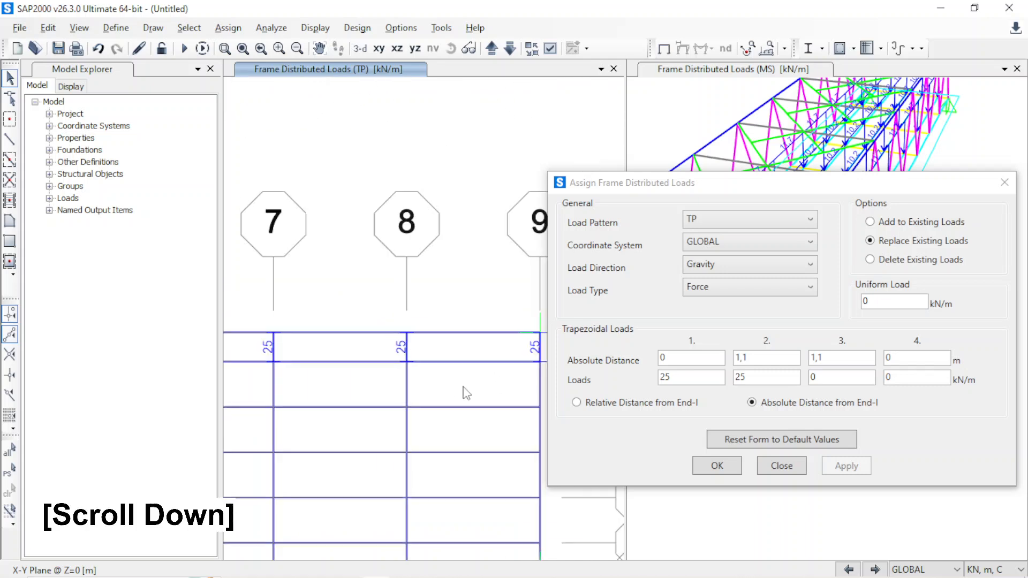
scroll(463, 386, "down", 1)
middle_click_drag(402, 421, 516, 370)
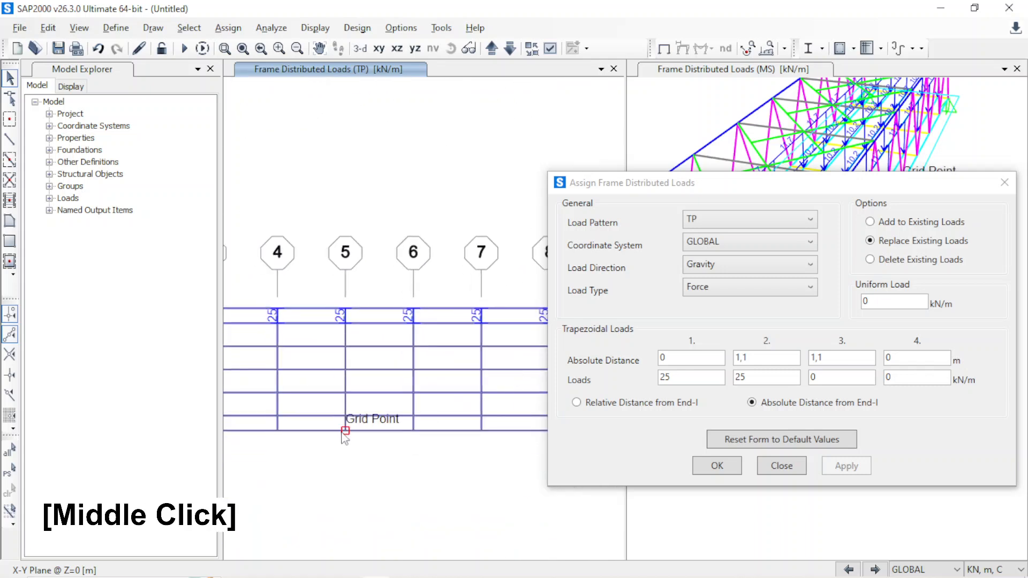
- Restore the previous selection of the cross girders at grids 1 to 9
middle_click_drag(341, 433, 446, 442)
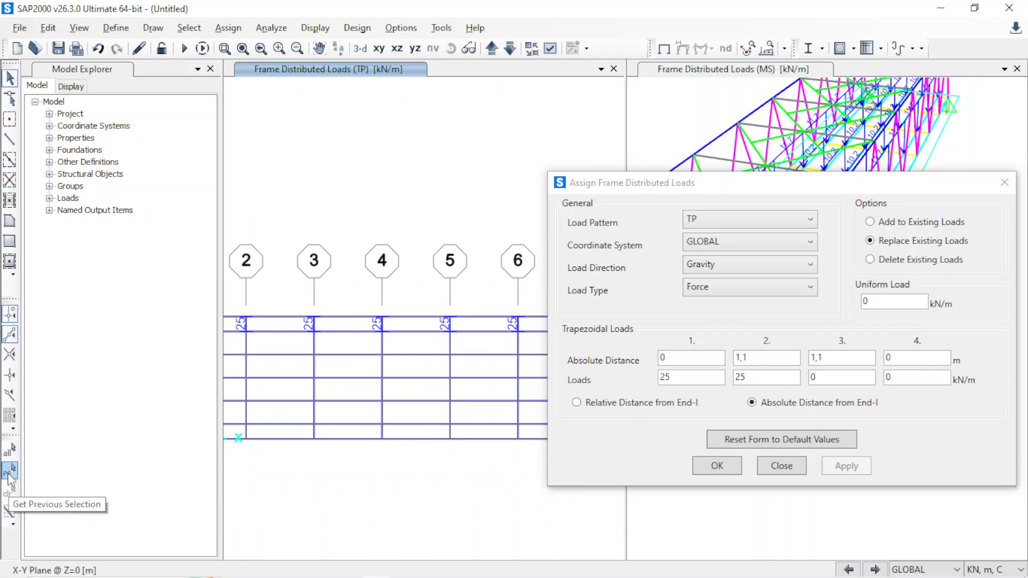
scroll(298, 470, "down", 2)
mouse_move(299, 471)
middle_mouse_down()
mouse_move(344, 468)
mouse_move(308, 456)
middle_mouse_up()
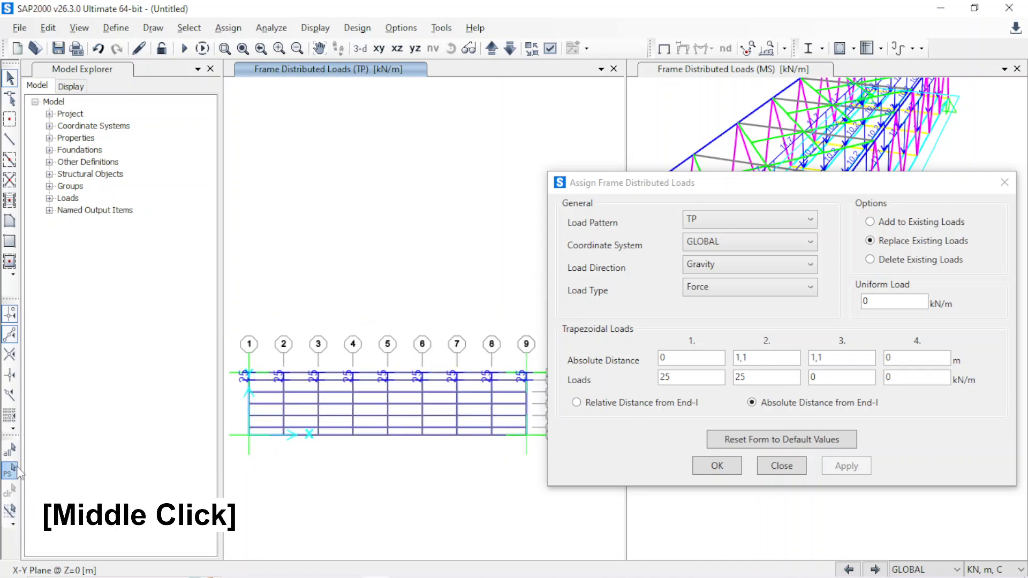
left_click(13, 469)
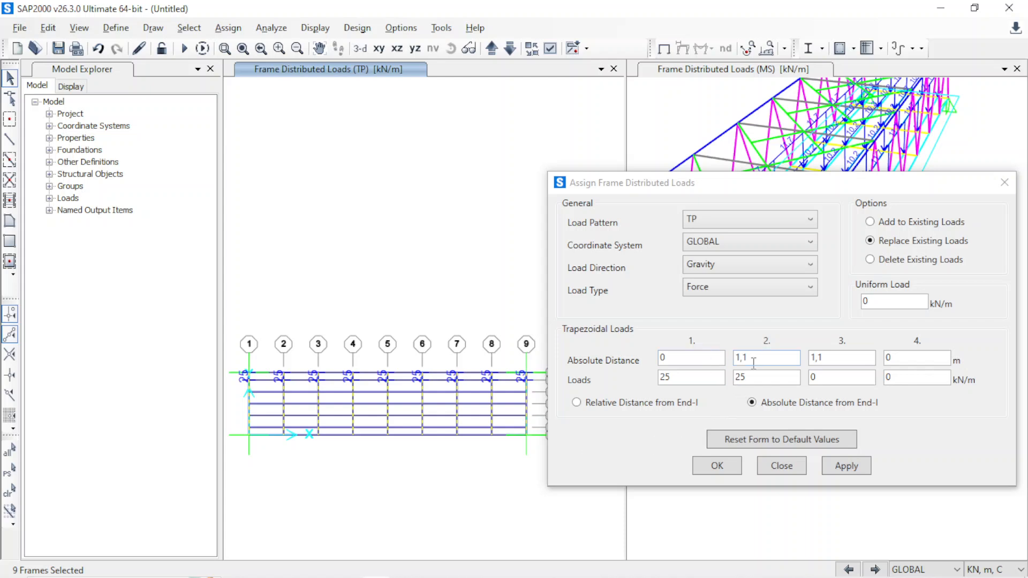
- Set the first trapezoidal load to 0 kN/m and the second absolute distance to 9-1,1 m
left_click_drag(893, 356, 628, 382)
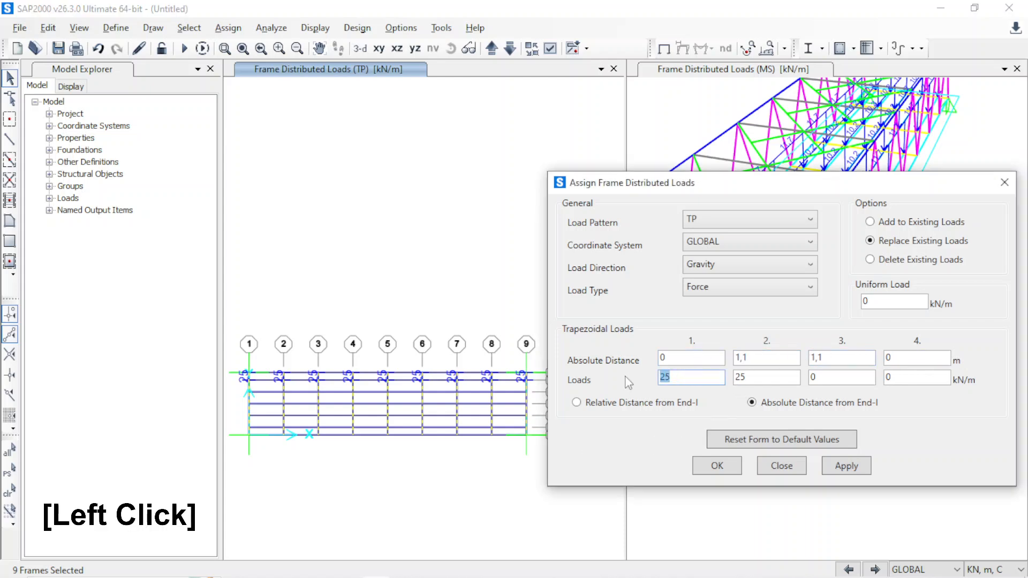
type("0")
left_click_drag(760, 358, 689, 358)
type("9-1,1")
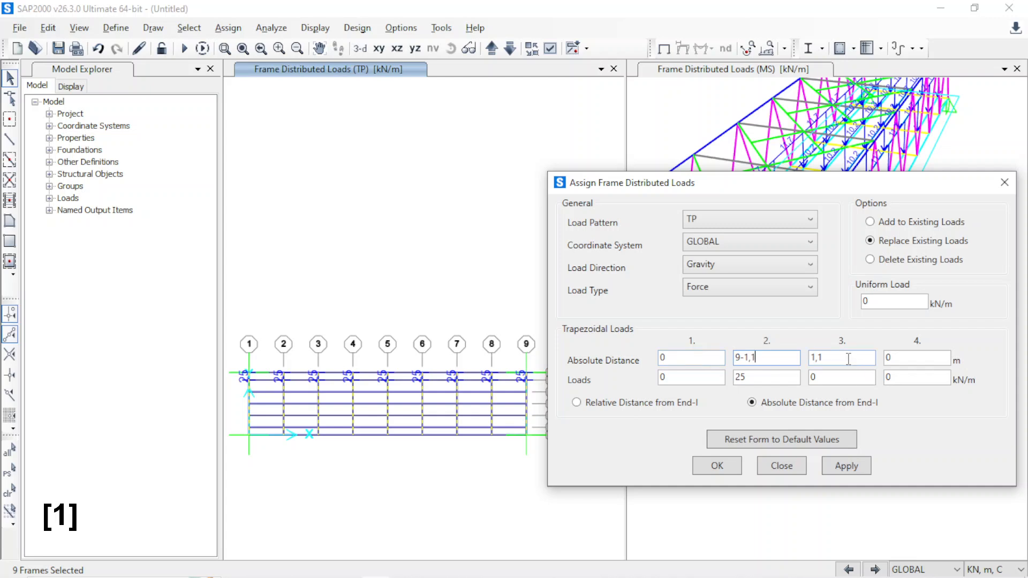
- Set the third absolute distance to 9-1,1 m and the fourth to 9 m for the TP trapezoidal load
left_click(848, 359)
type("9")
type("-1")
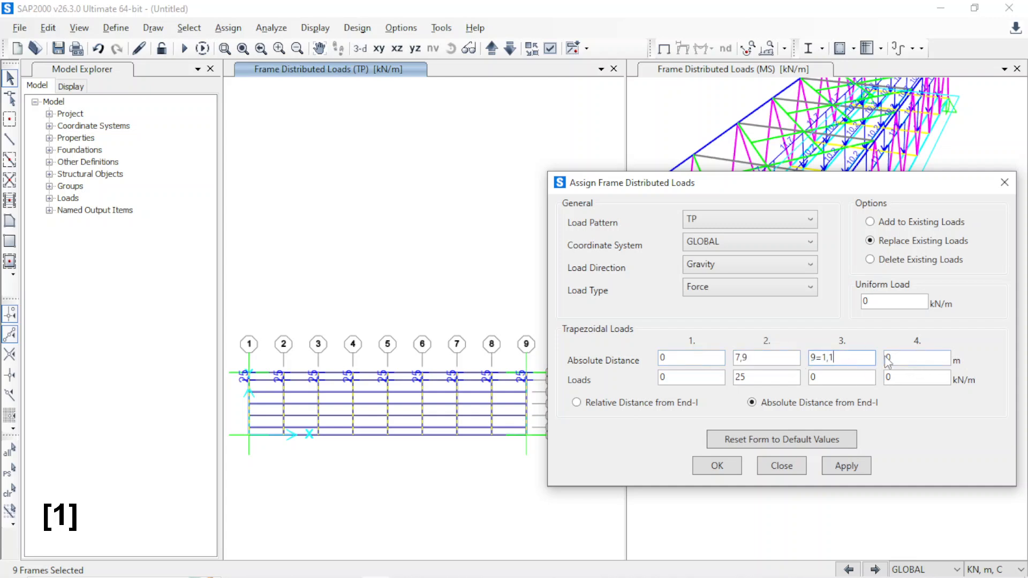
left_click_drag(827, 358, 816, 358)
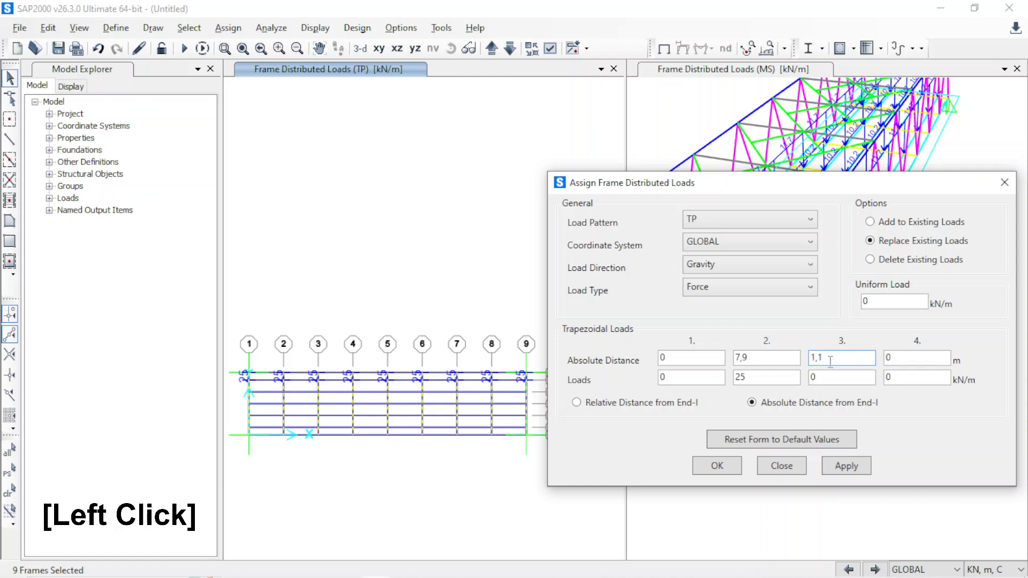
type("9-")
left_click(897, 359)
type("9")
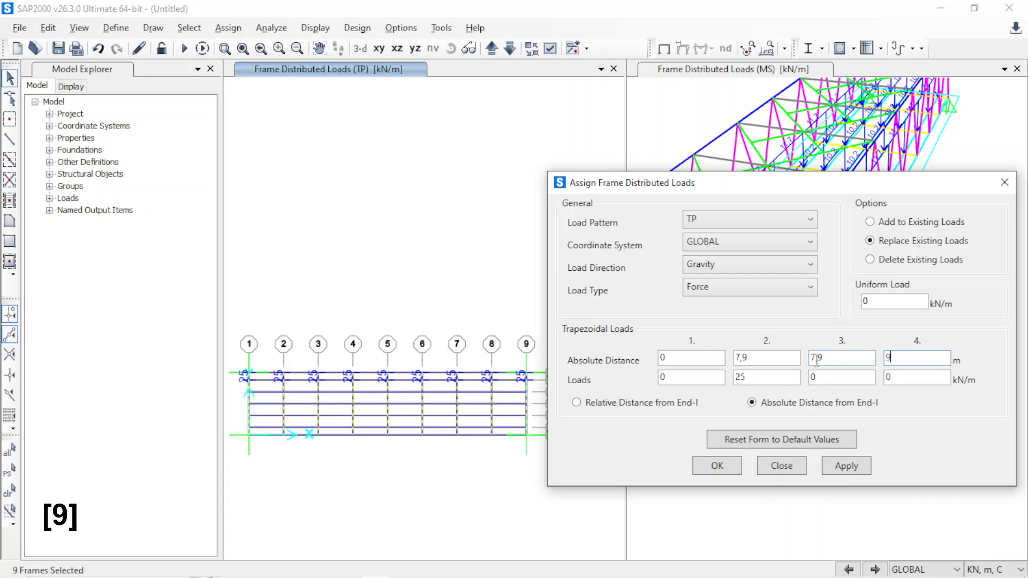
- Set the second load to 0 and the third and fourth to 25 kN/m, and add them to the cross girders' existing loads
left_click(756, 375)
type("0")
left_click(825, 377)
type("25")
left_click(917, 377)
type("25")
left_click(909, 359)
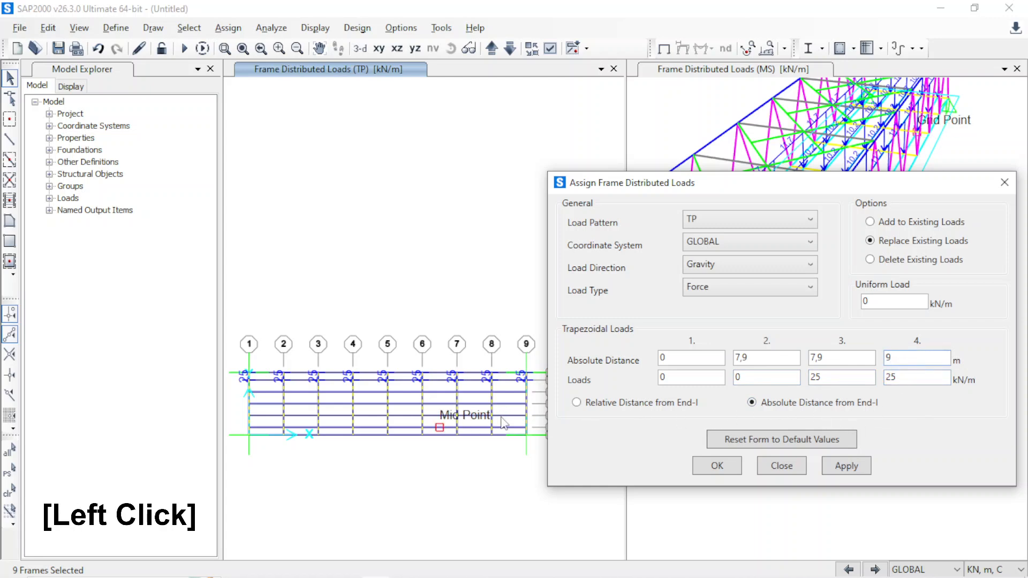
left_click(828, 460)
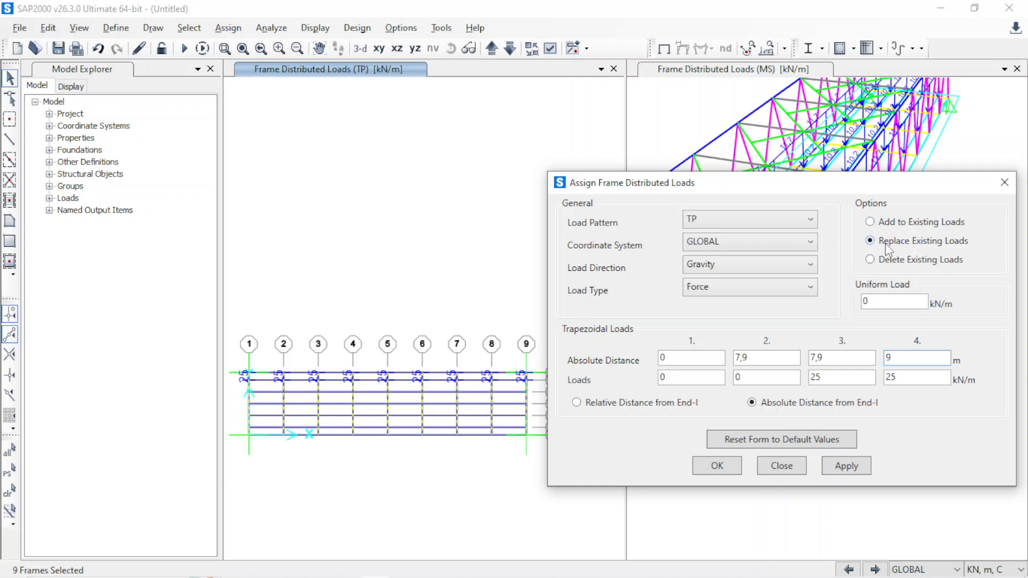
left_click(892, 224)
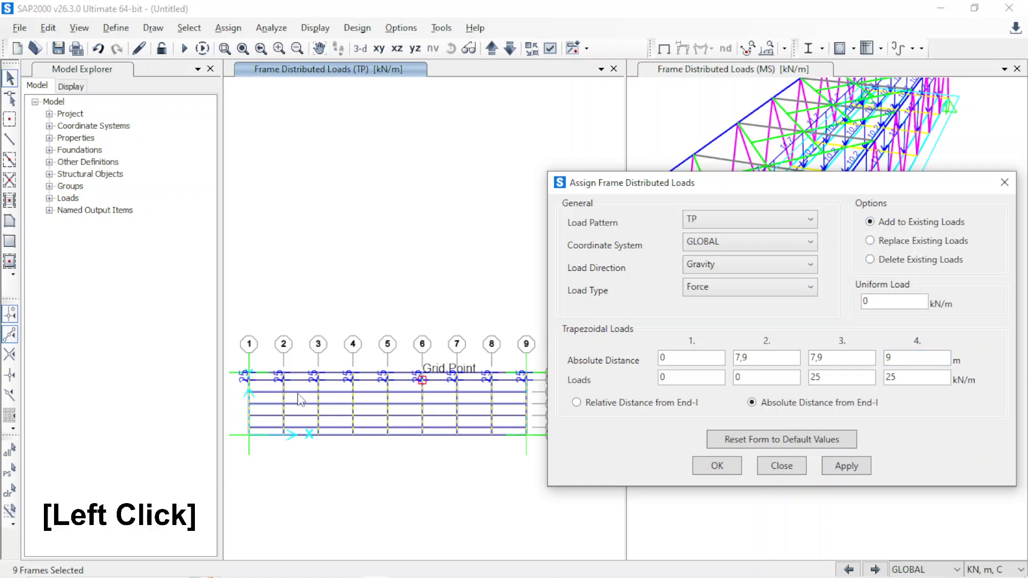
left_click(851, 467)
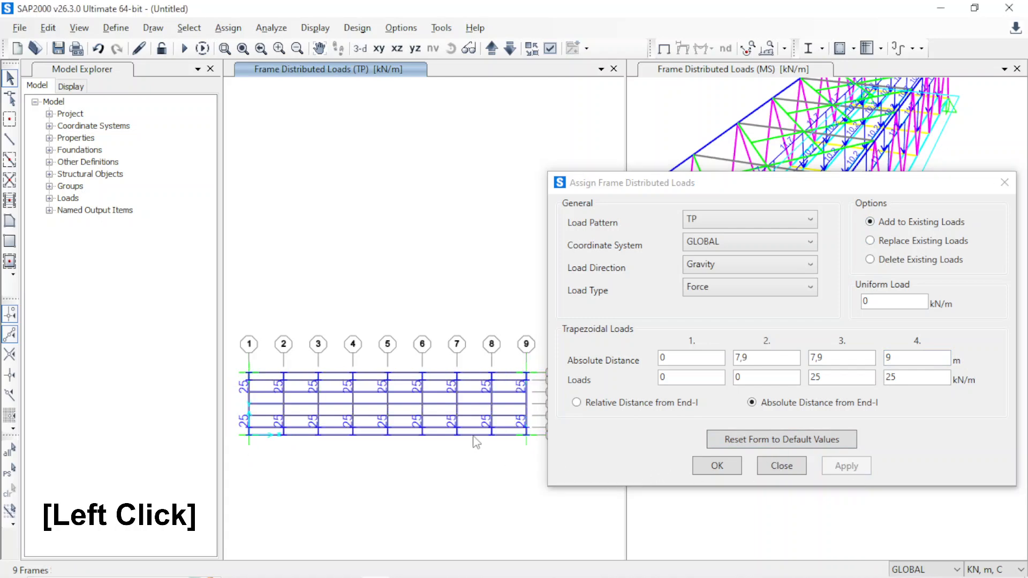
- Examine the 25 kN/m loads at both ends of the cross girders from grid 9 back to grid 1
scroll(497, 427, "up", 1)
scroll(495, 420, "up", 3)
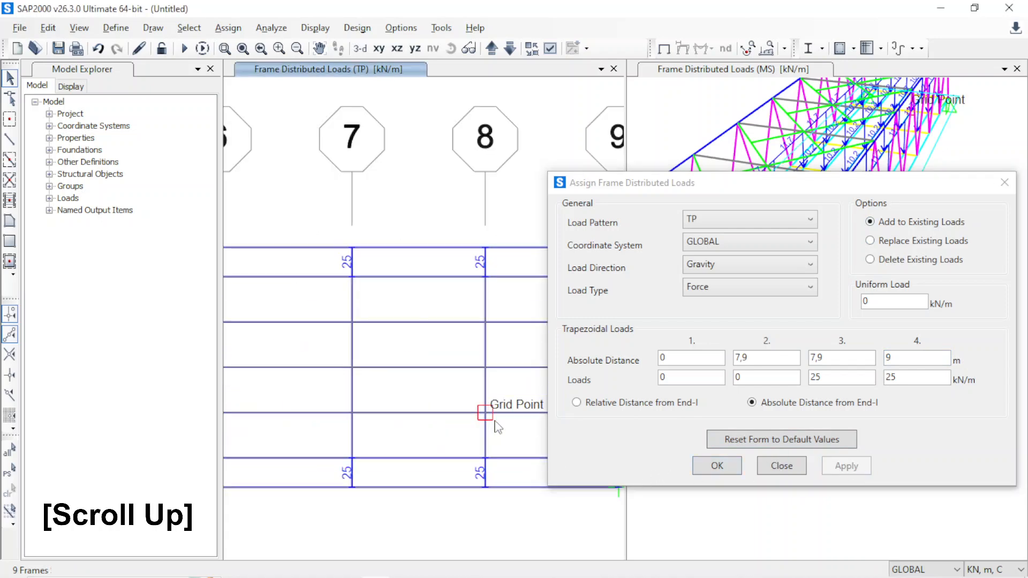
middle_click_drag(486, 443, 434, 414)
scroll(463, 434, "down", 2)
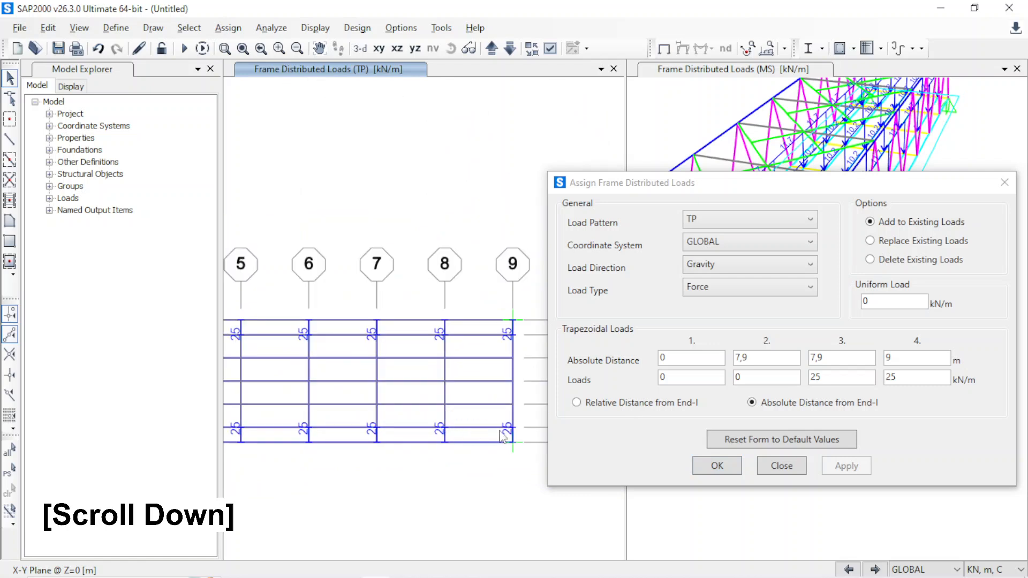
scroll(492, 409, "down", 4)
middle_click_drag(364, 434, 501, 439)
scroll(492, 405, "up", 2)
scroll(494, 410, "up", 4)
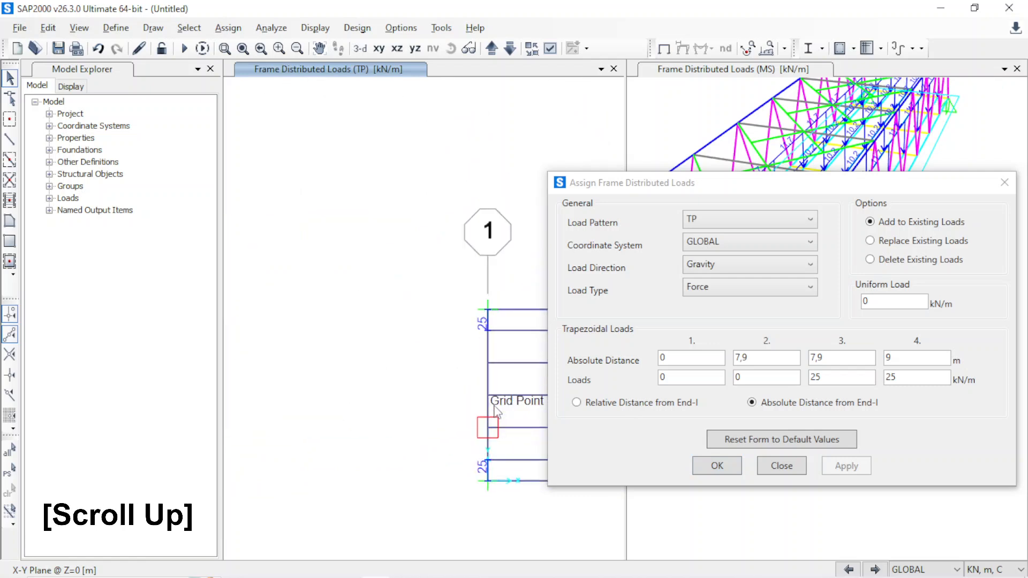
- Switch to the PDF module and check the TP load figure and the note below it on page 27
key("alt+Tab")
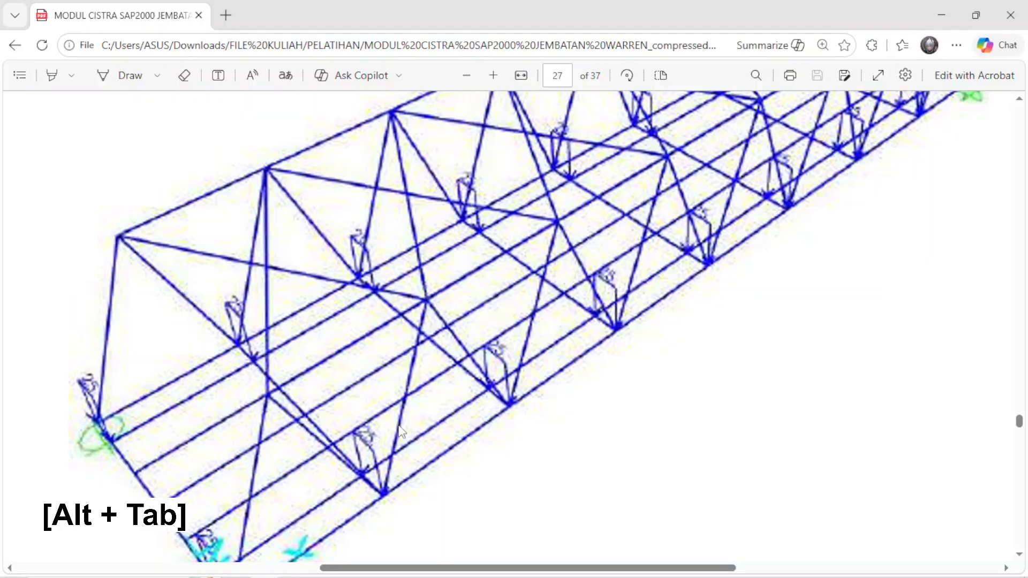
scroll(411, 431, "down", 5, "ctrl")
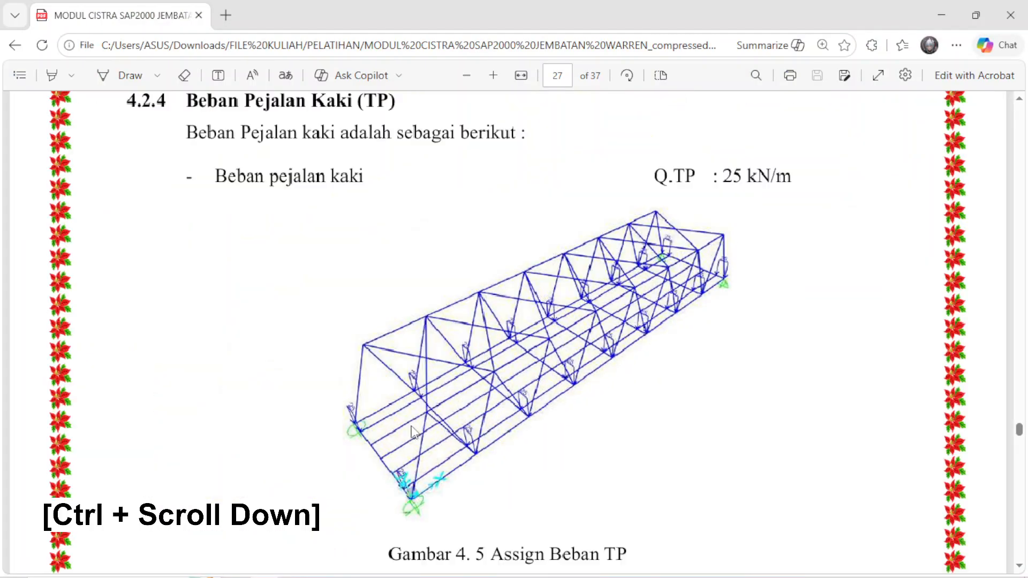
scroll(413, 431, "down", 3)
scroll(413, 432, "down", 5)
scroll(413, 431, "down", 2, "ctrl")
scroll(414, 432, "up", 2)
scroll(412, 431, "up", 2, "ctrl")
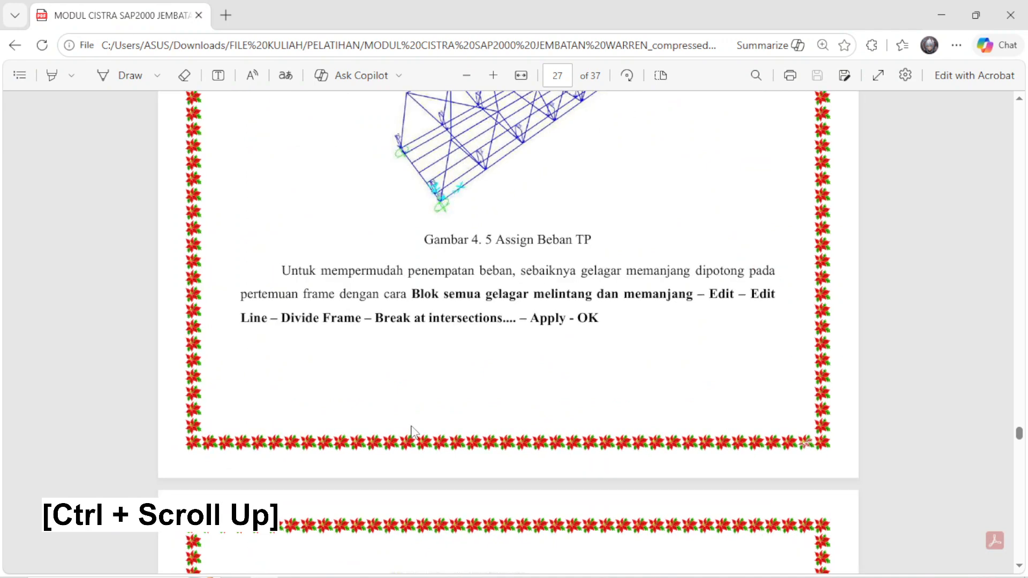
- Review the braking load section 4.2.5 (TB) and the start of the wind load section in the PDF module
scroll(413, 431, "down", 8)
scroll(413, 432, "down", 4)
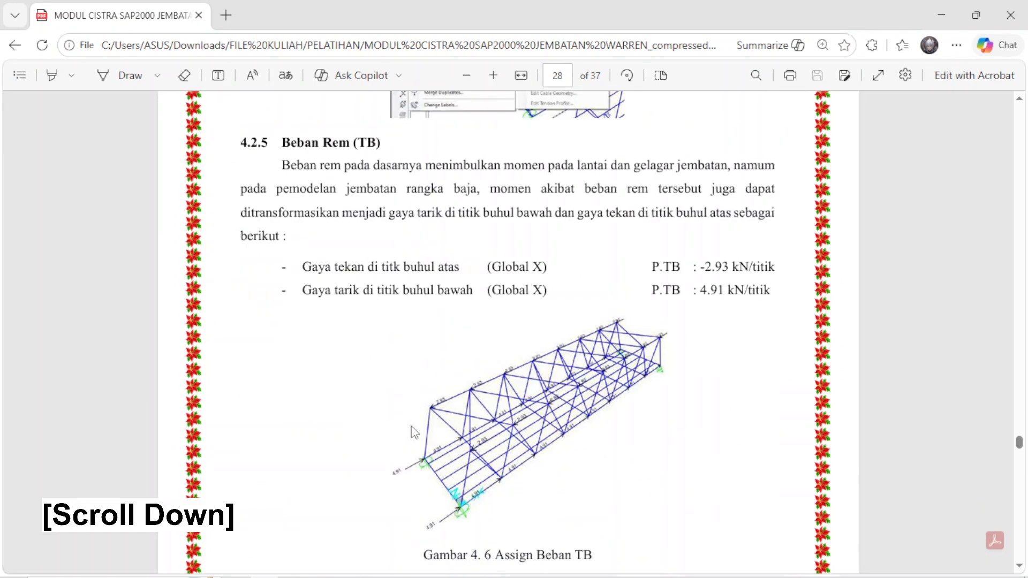
scroll(412, 431, "down", 3)
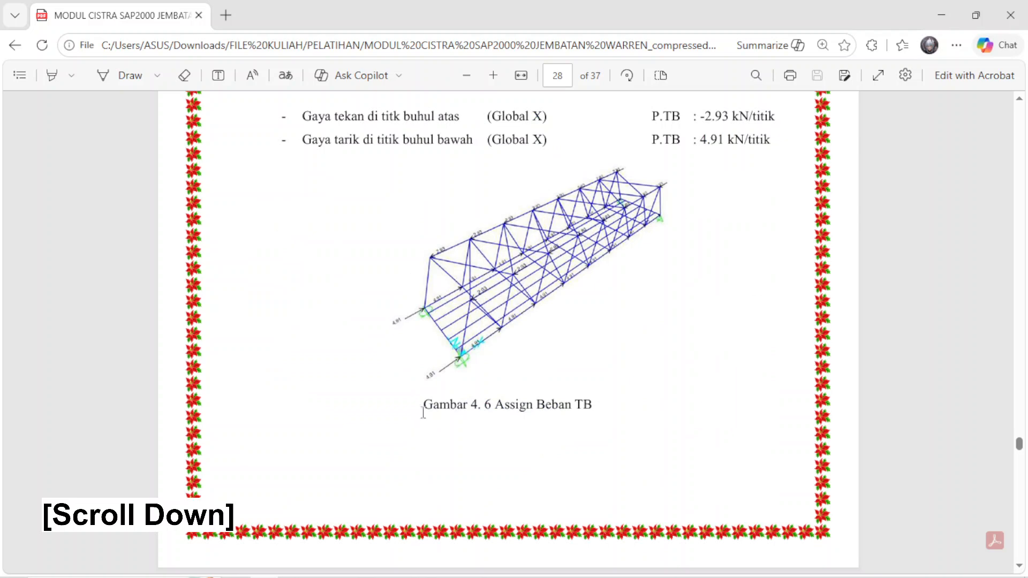
key("alt+Tab")
key("alt+Tab")
key("alt+Tab")
key("alt+Tab")
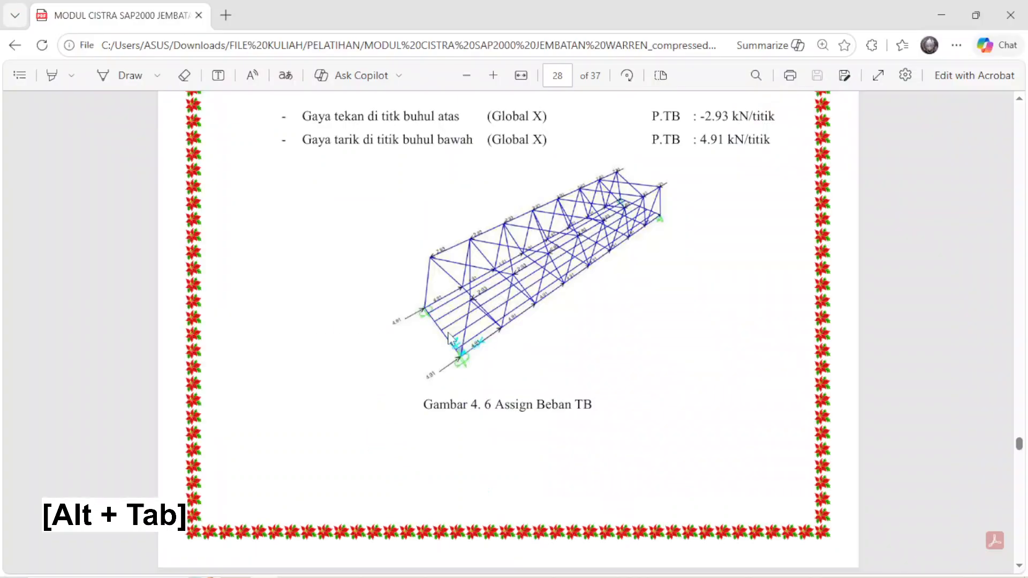
scroll(492, 365, "down", 6)
scroll(492, 365, "down", 6)
scroll(496, 360, "down", 10)
scroll(498, 361, "up", 12)
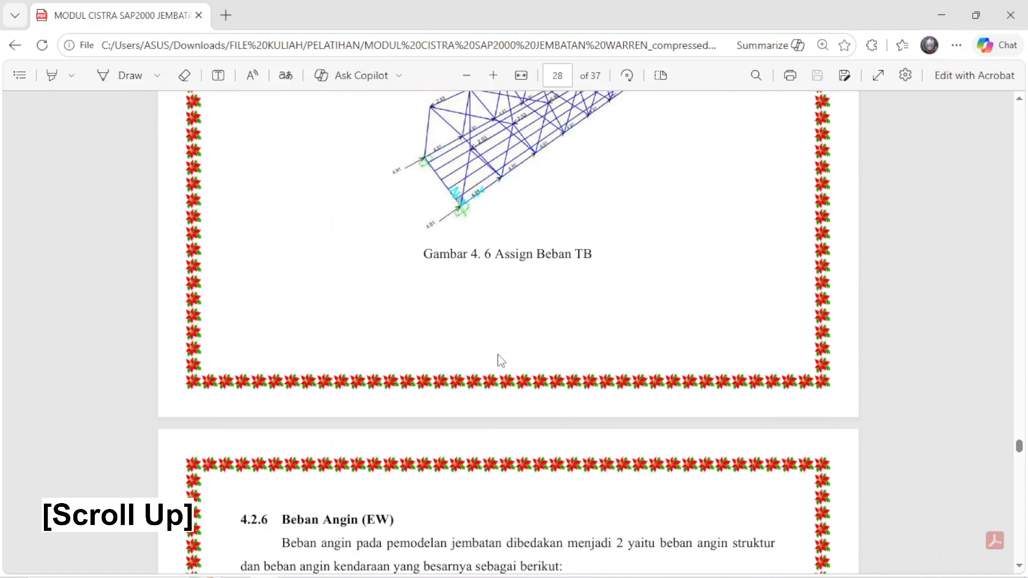
- Return to SAP2000, close the distributed load assignment and start a joint force assignment for load pattern TB
key("alt+Tab")
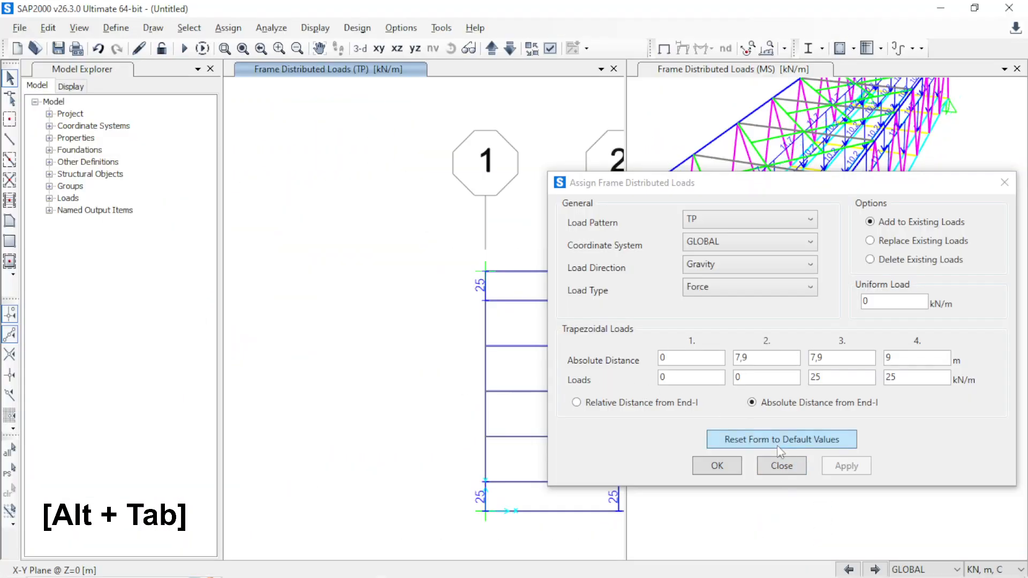
left_click(781, 466)
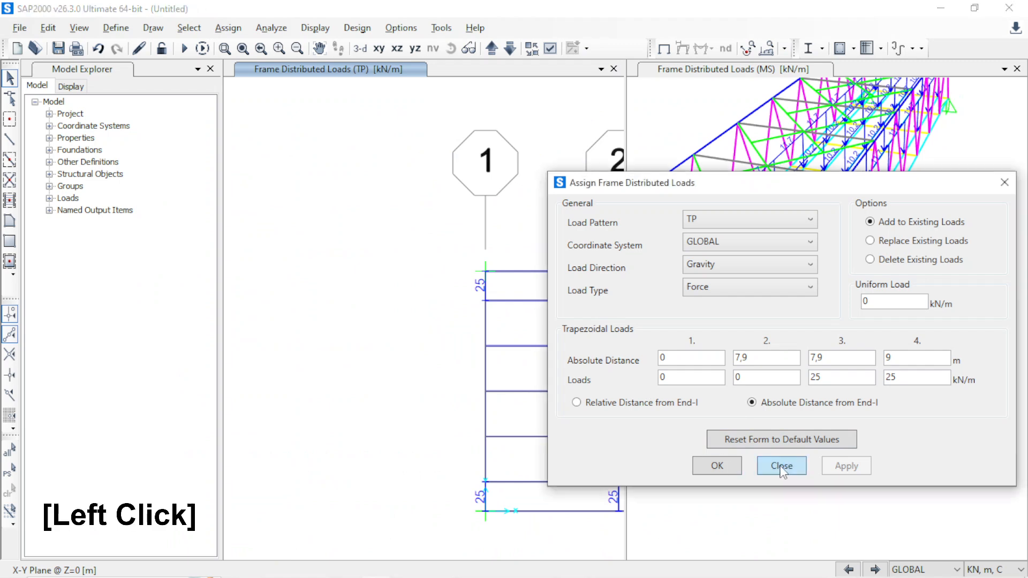
middle_click(474, 387)
middle_click_drag(474, 387, 374, 374)
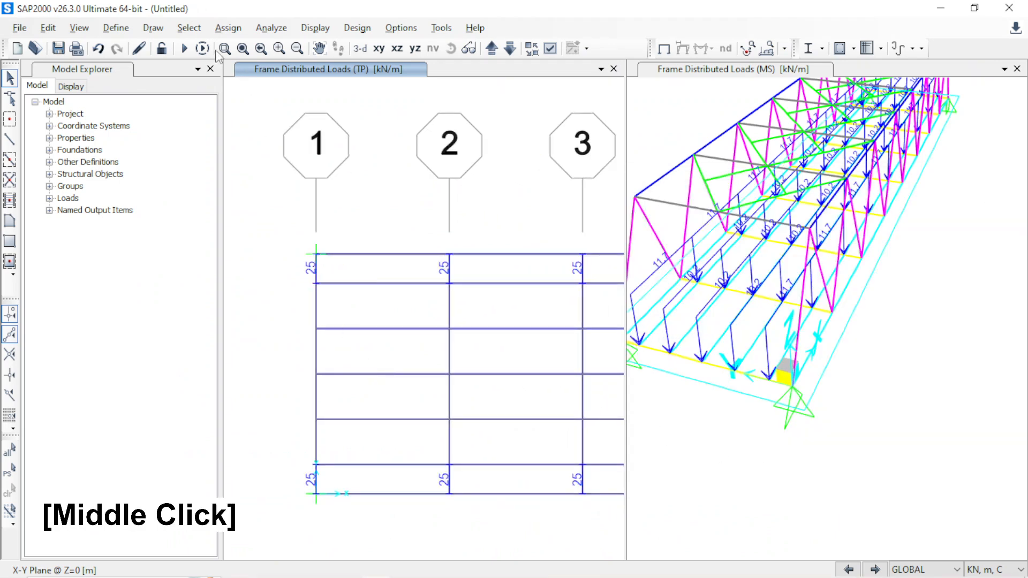
left_click(228, 27)
mouse_move(311, 195)
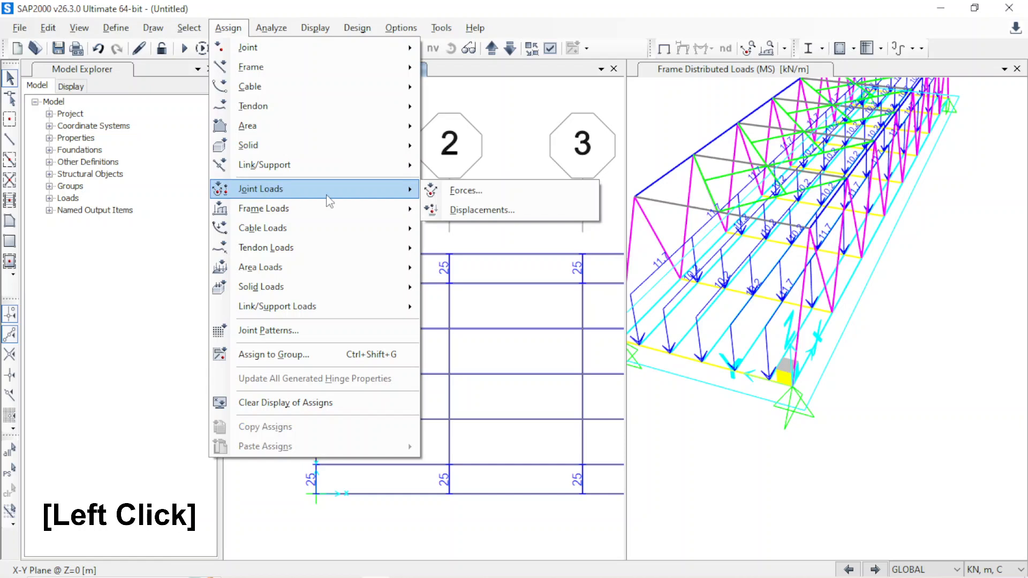
left_click(452, 188)
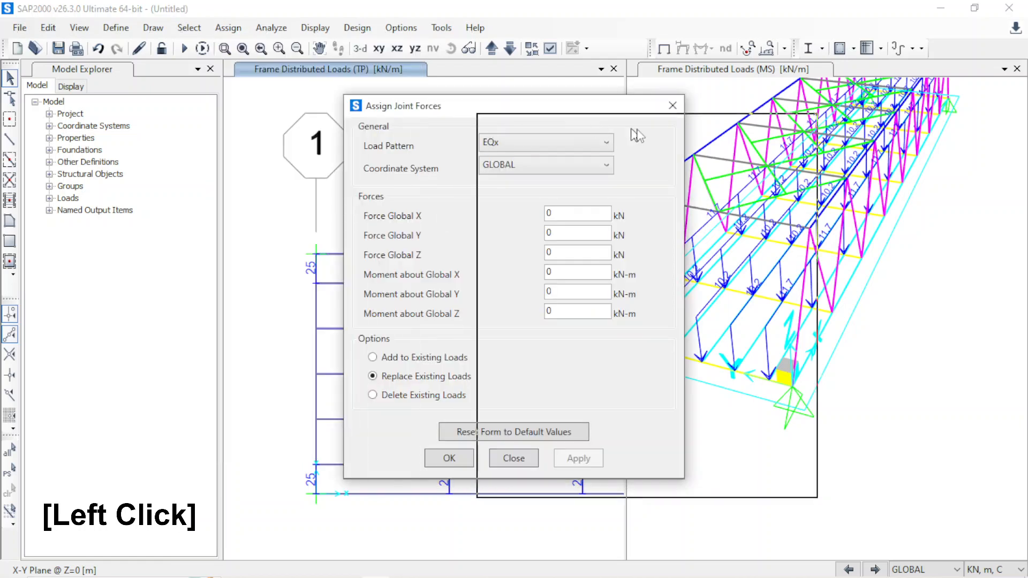
left_click_drag(501, 115, 798, 141)
left_click(803, 174)
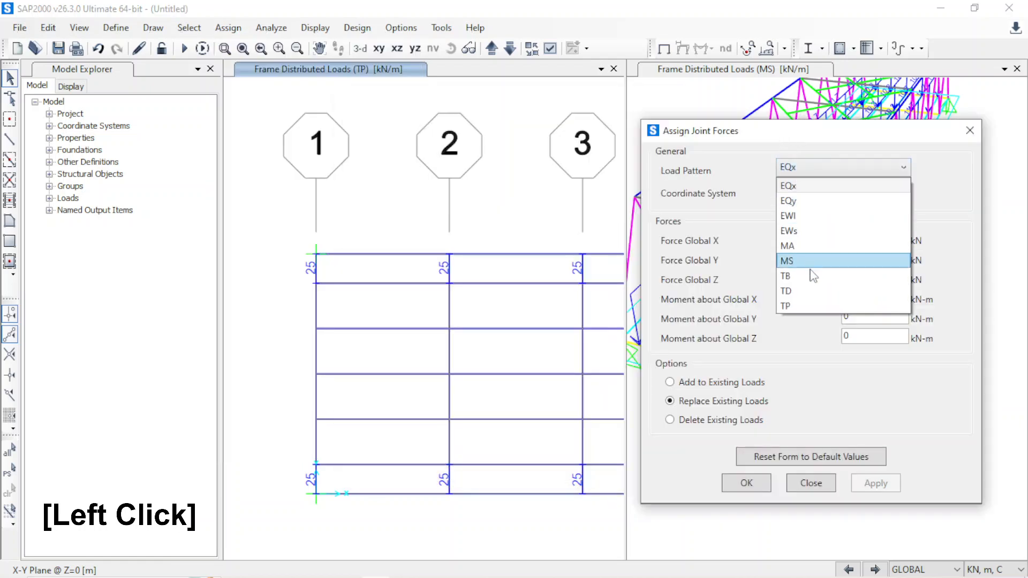
left_click(804, 276)
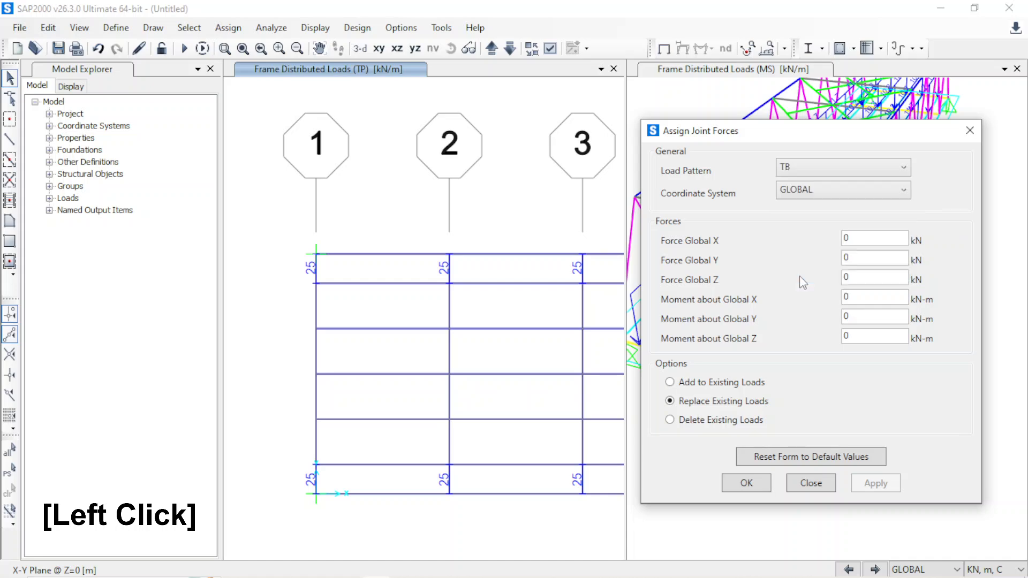
- Check the PDF module for the Global X braking forces on the upper and lower truss joints
key("alt+Tab")
scroll(594, 268, "up", 10)
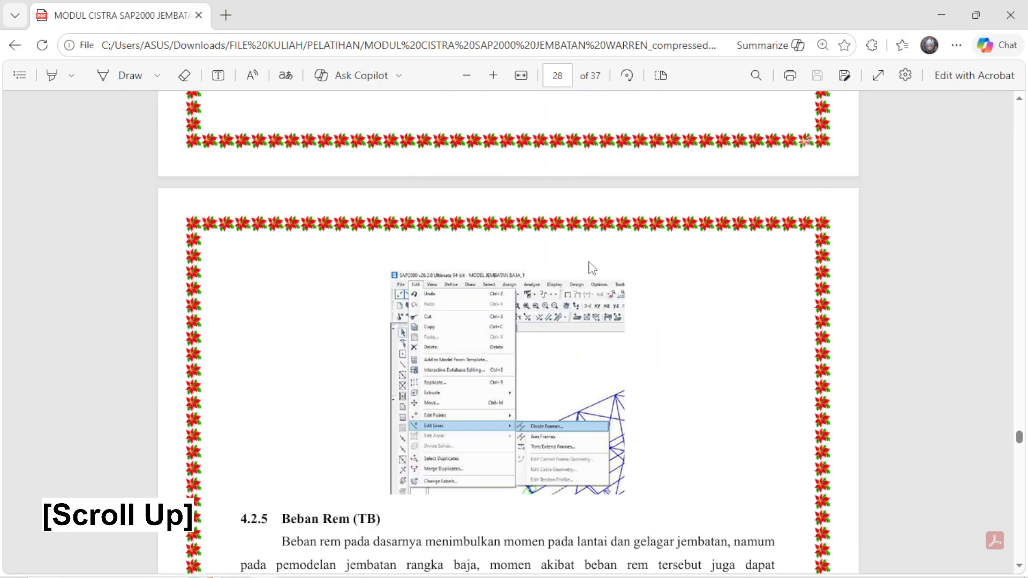
scroll(593, 267, "down", 10)
scroll(557, 298, "down", 1)
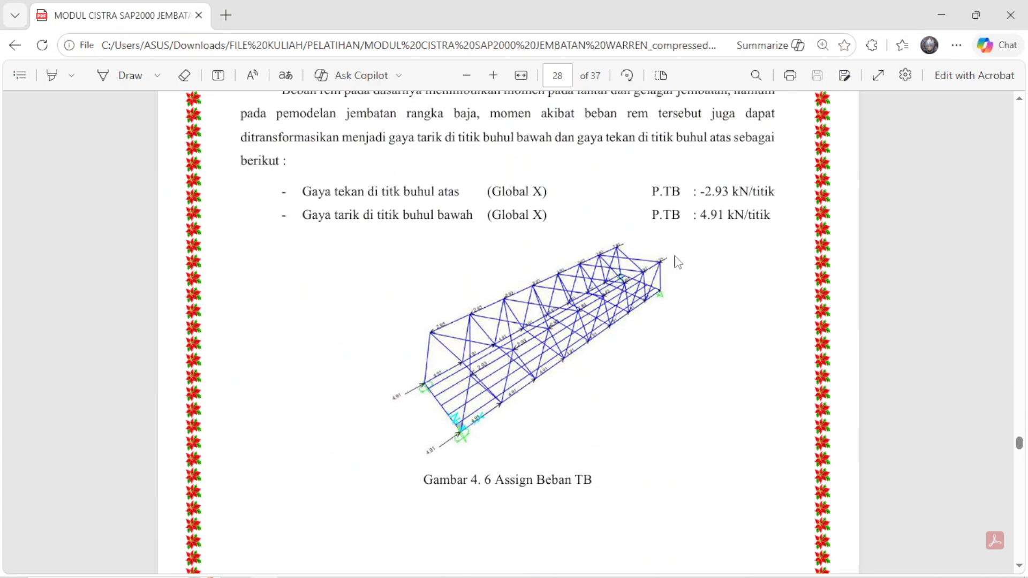
key("alt+Tab")
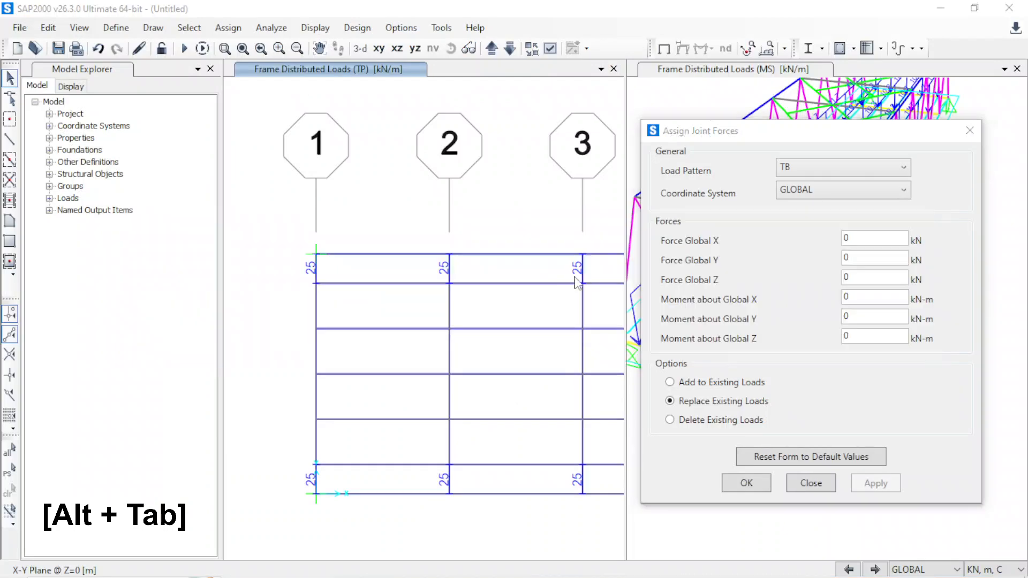
key("alt+Tab")
key("alt+Tab")
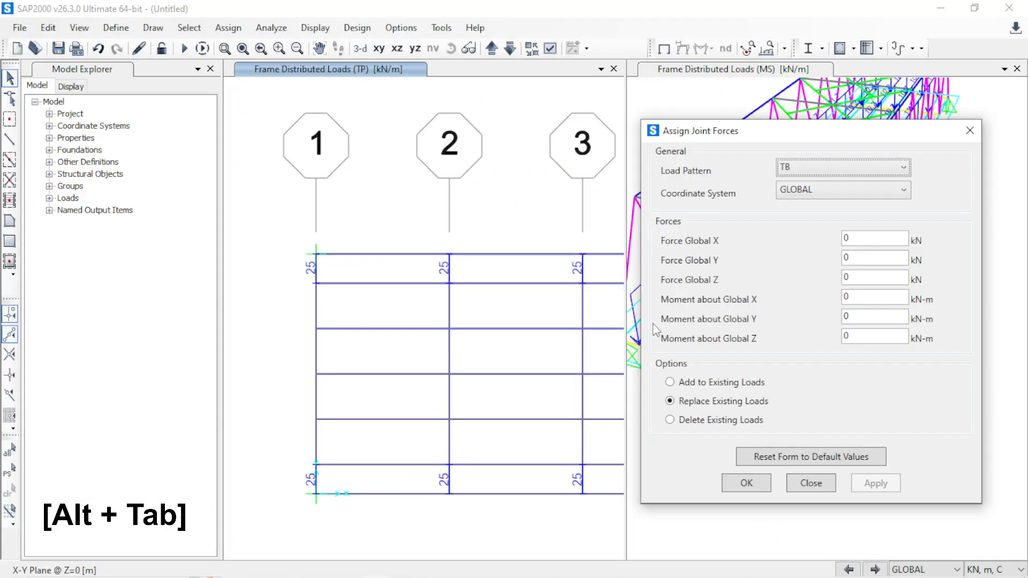
key("alt+Tab")
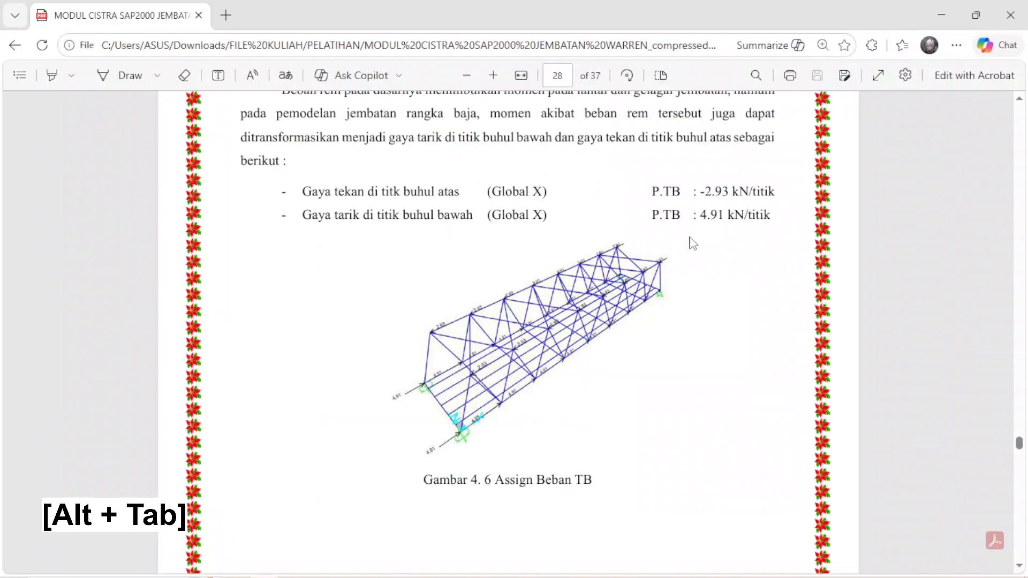
- Copy the lower joint braking force from the PDF module and set Force Global X to 4,91 kN in SAP2000
double_click(704, 215)
left_click_drag(700, 215, 720, 219)
key("ctrl+c")
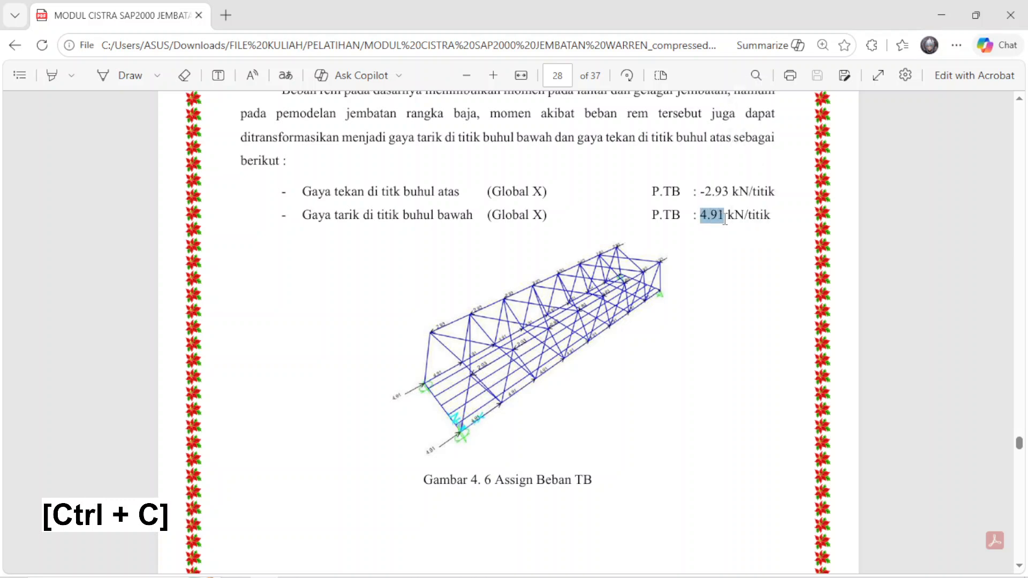
key("alt+Tab")
left_click_drag(859, 239, 809, 241)
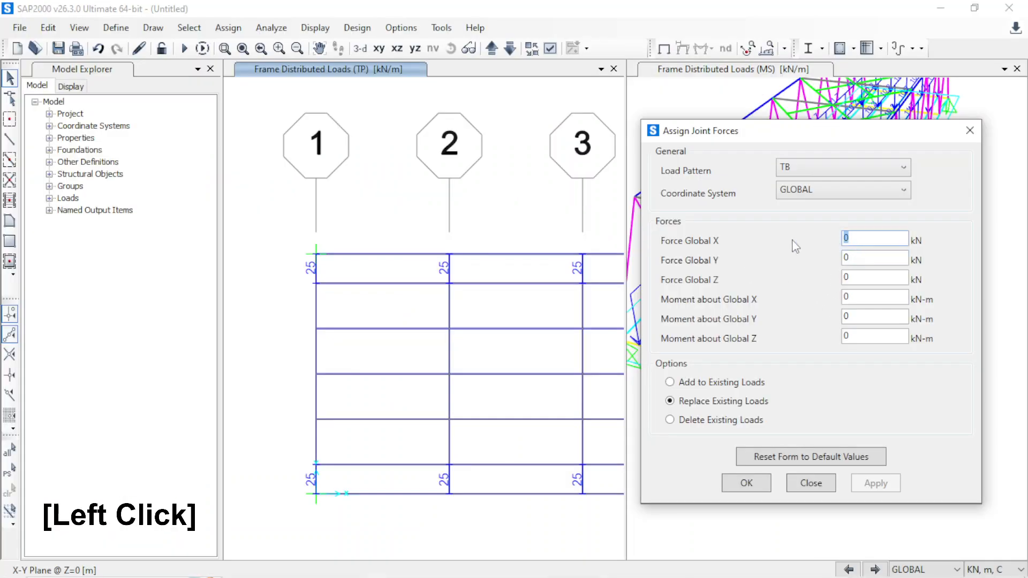
key("ctrl+v")
left_click(851, 239)
key("BackSpace")
type(",")
left_click_drag(797, 131, 398, 142)
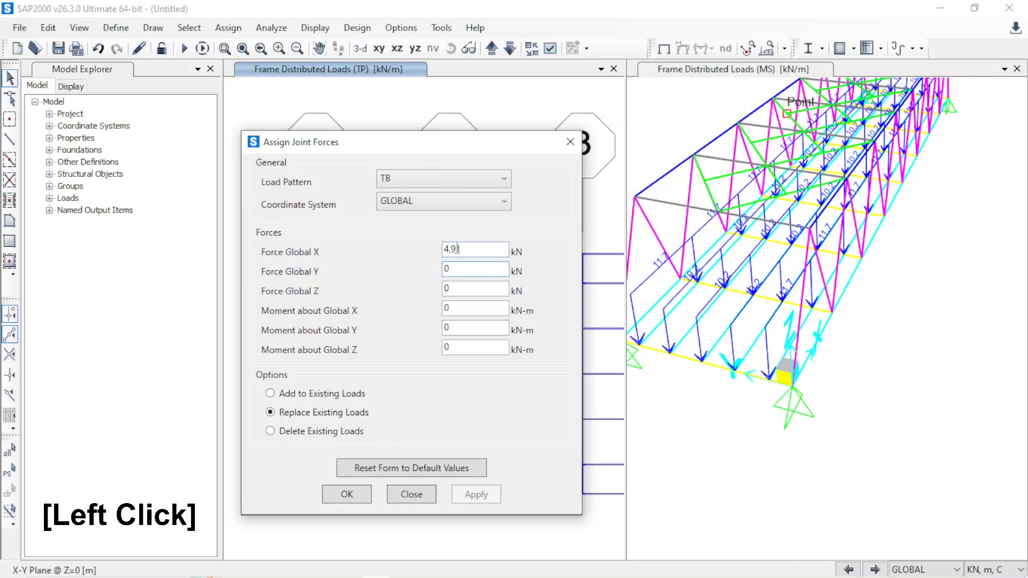
left_click(455, 251)
- Select all nine lower joints along the side truss that starts at the origin support in the 3D view
middle_click_drag(836, 384, 802, 386, "shift")
left_click(783, 374)
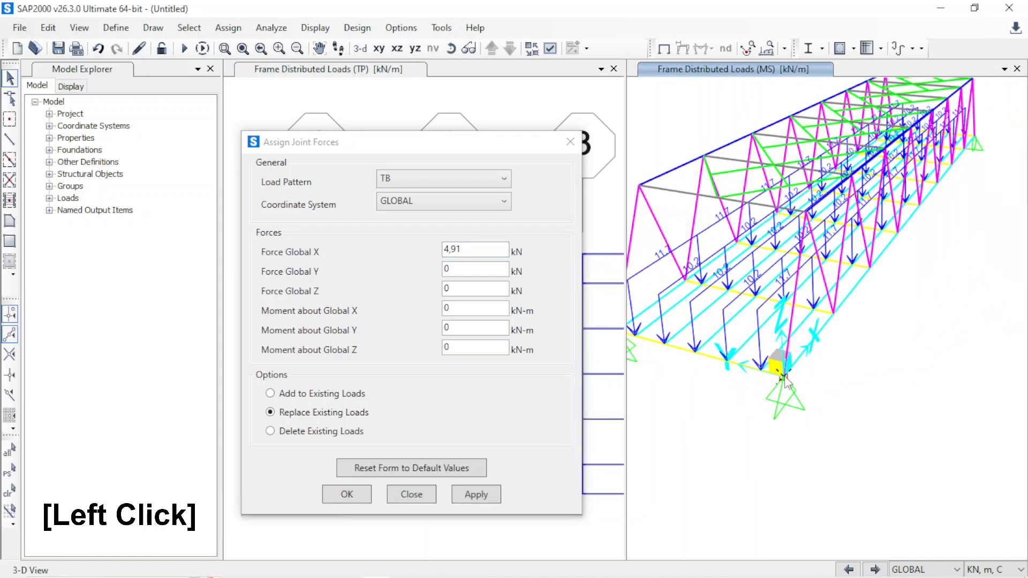
left_click(833, 315)
left_click(871, 270)
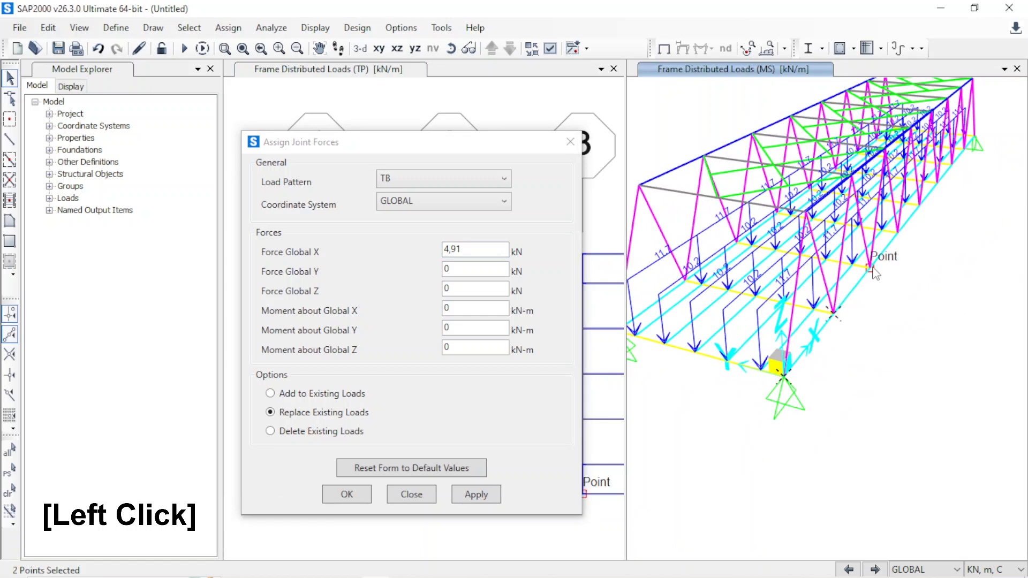
middle_click_drag(886, 276, 813, 308)
left_click(810, 301)
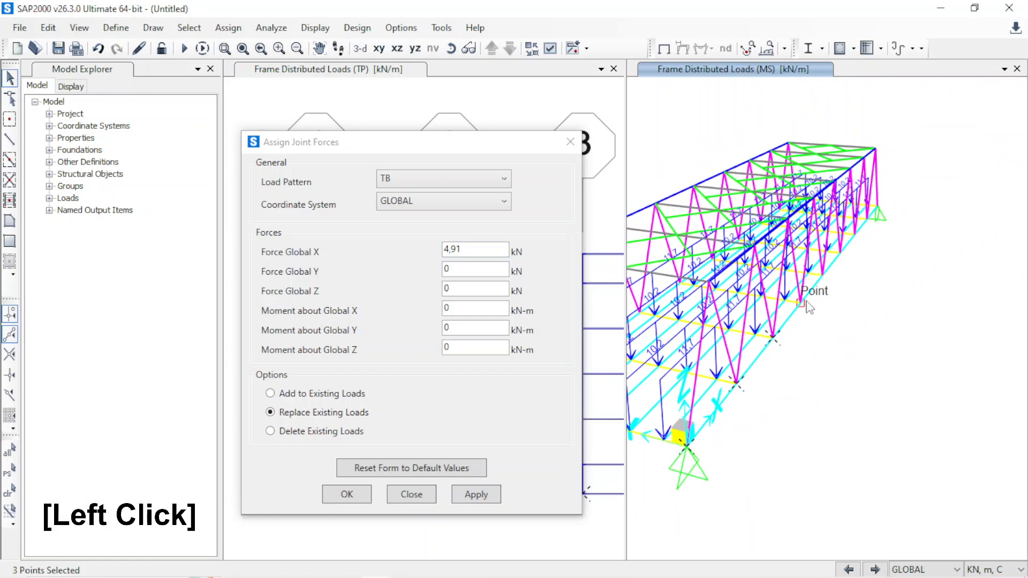
right_click(841, 274)
left_click(706, 127)
left_click(845, 256)
middle_click_drag(894, 282, 726, 290, "shift")
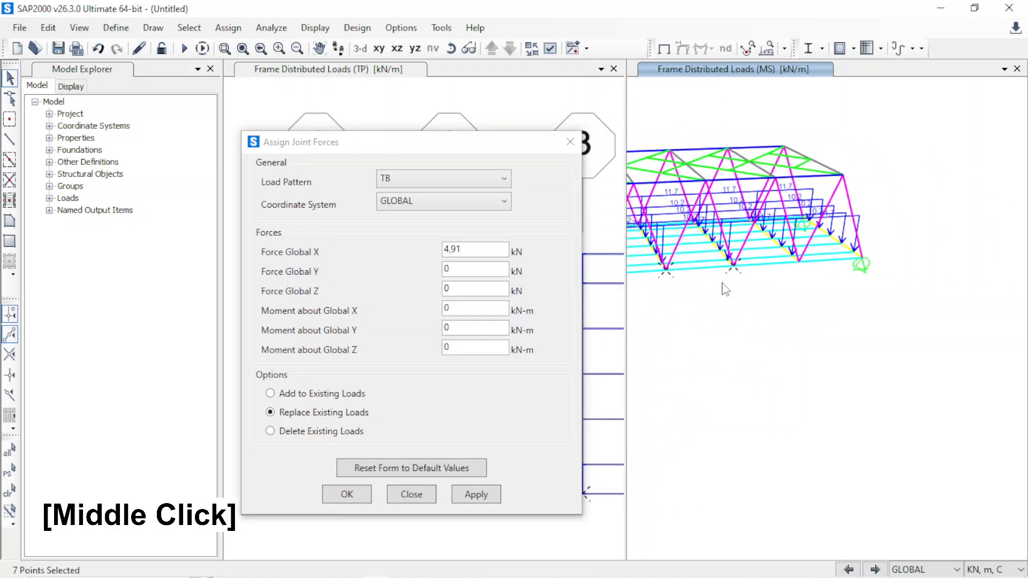
left_click(799, 260)
- Add the nine lower joints of the opposite truss to the selection and apply the 4,91 kN TB force in Global X
middle_click_drag(750, 331, 849, 418, "shift")
left_click(847, 417)
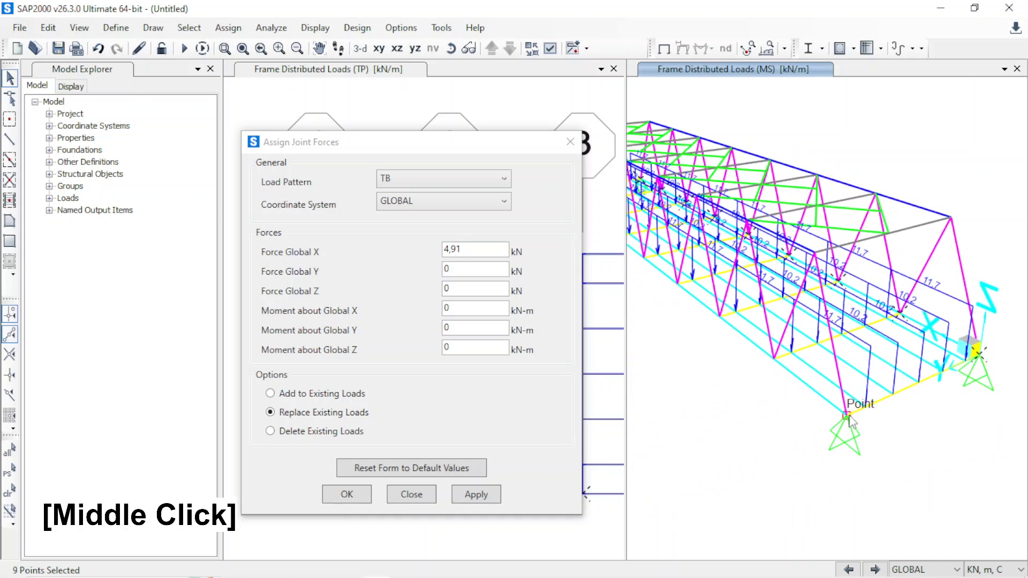
left_click(774, 357)
left_click(719, 317)
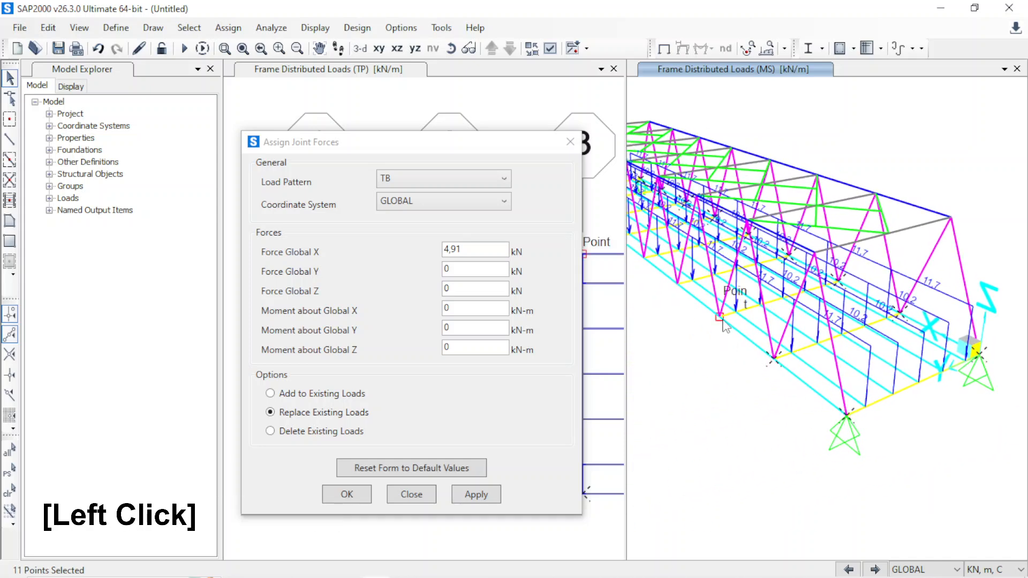
middle_click_drag(723, 321, 800, 347)
left_click(811, 330)
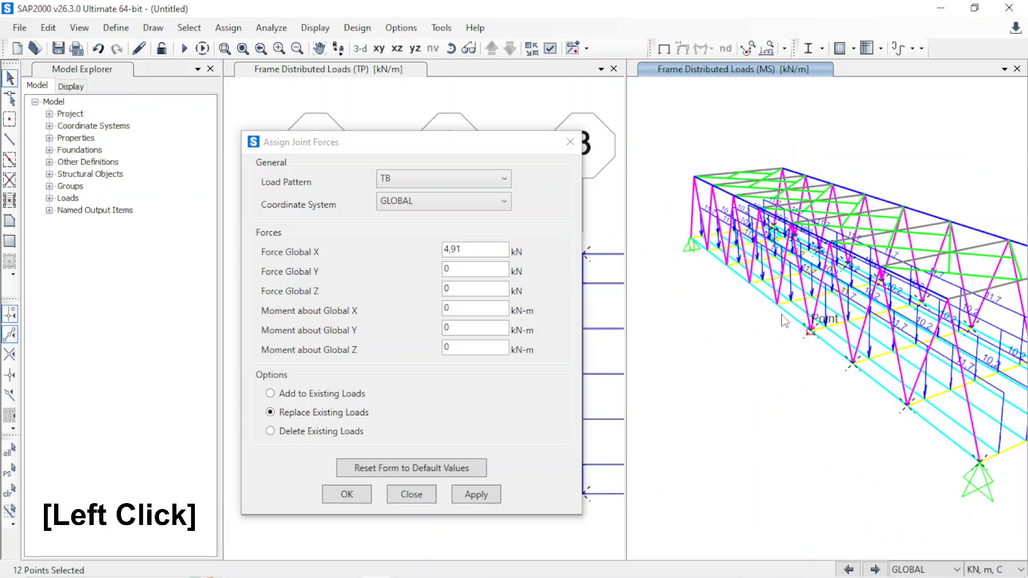
left_click(775, 307)
left_click(746, 286)
left_click(728, 266)
left_click(692, 240)
left_click(596, 320)
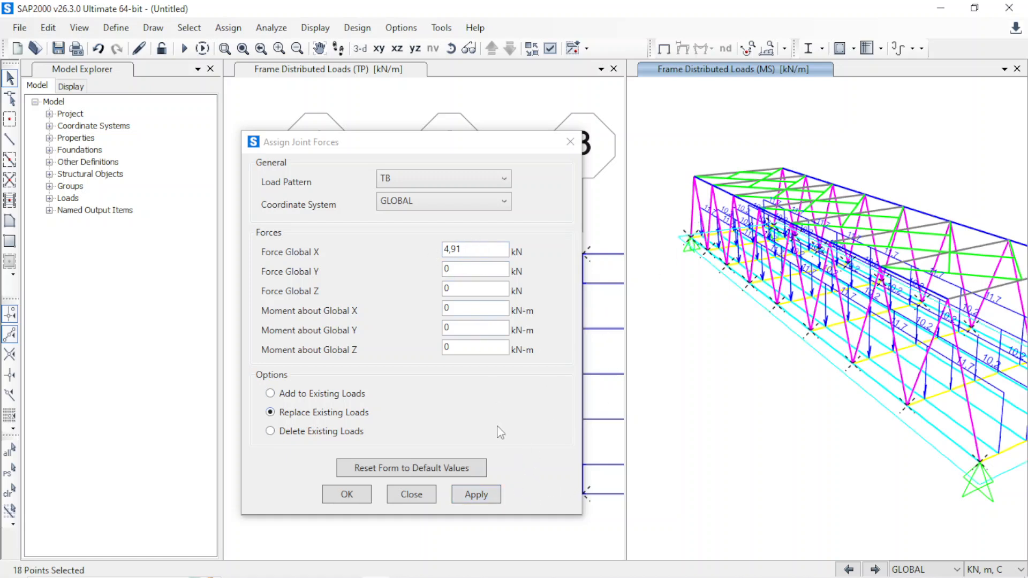
left_click(489, 495)
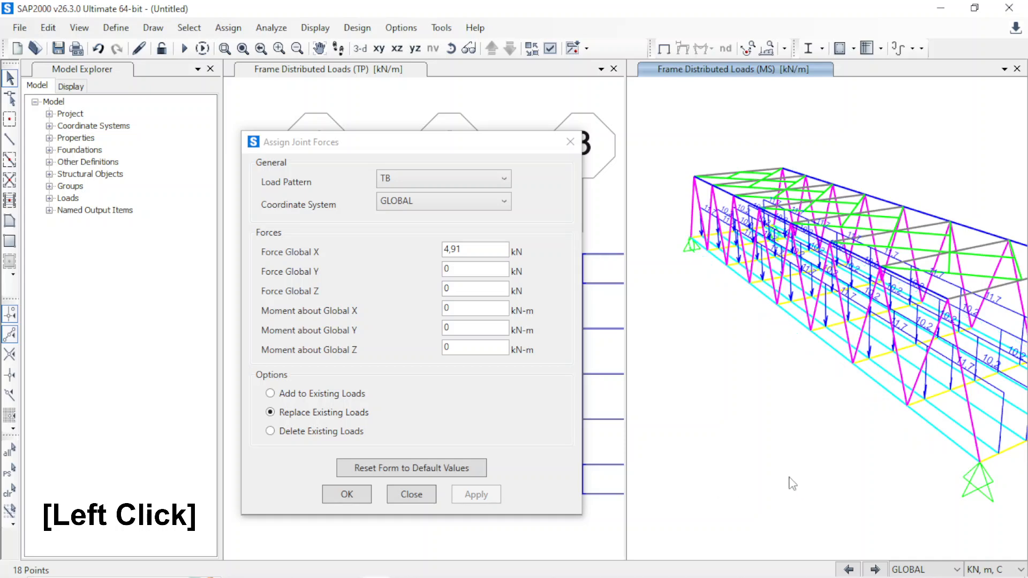
- Select all eight upper joints along the top chord of the truss opposite the origin side
middle_click_drag(867, 478, 731, 405, "shift")
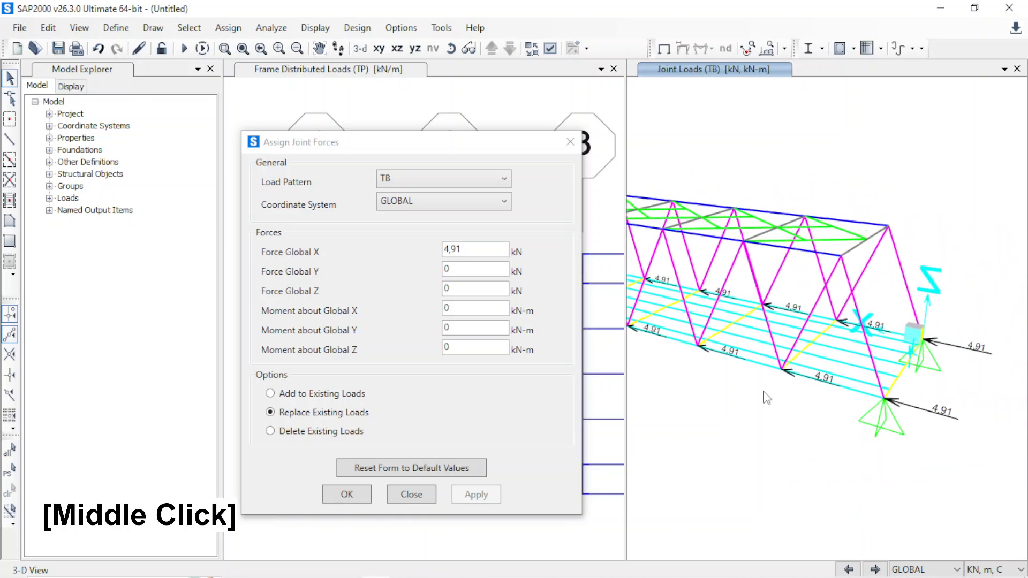
left_click(842, 257)
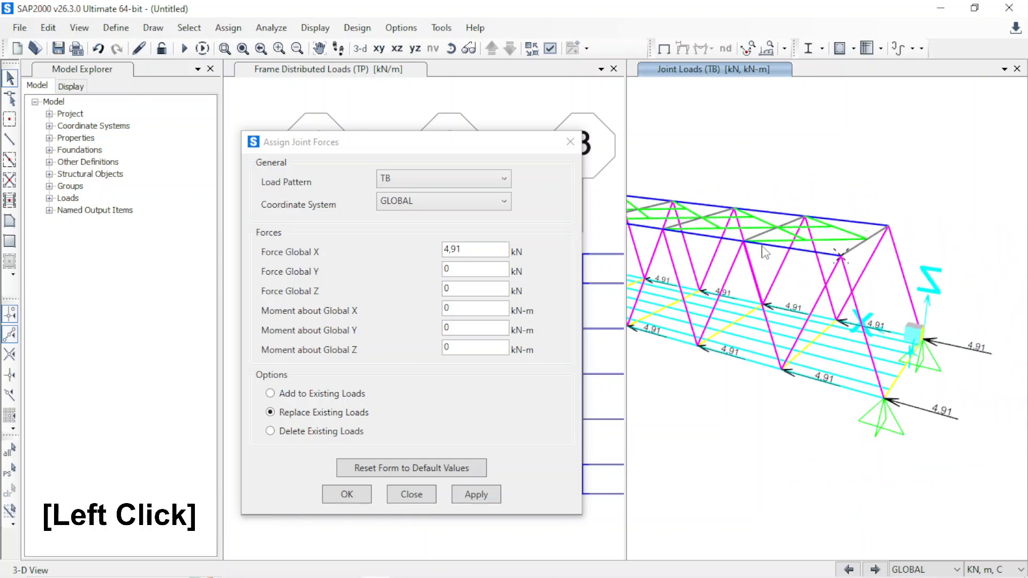
middle_click_drag(719, 307, 805, 292)
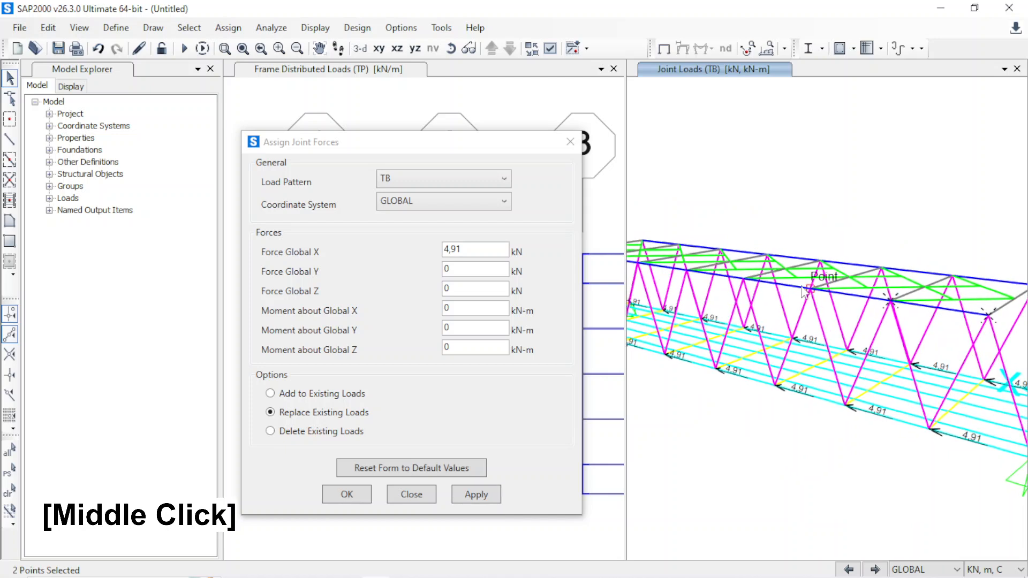
left_click(808, 291)
left_click(737, 291)
left_click(737, 292)
middle_click_drag(737, 292, 827, 328)
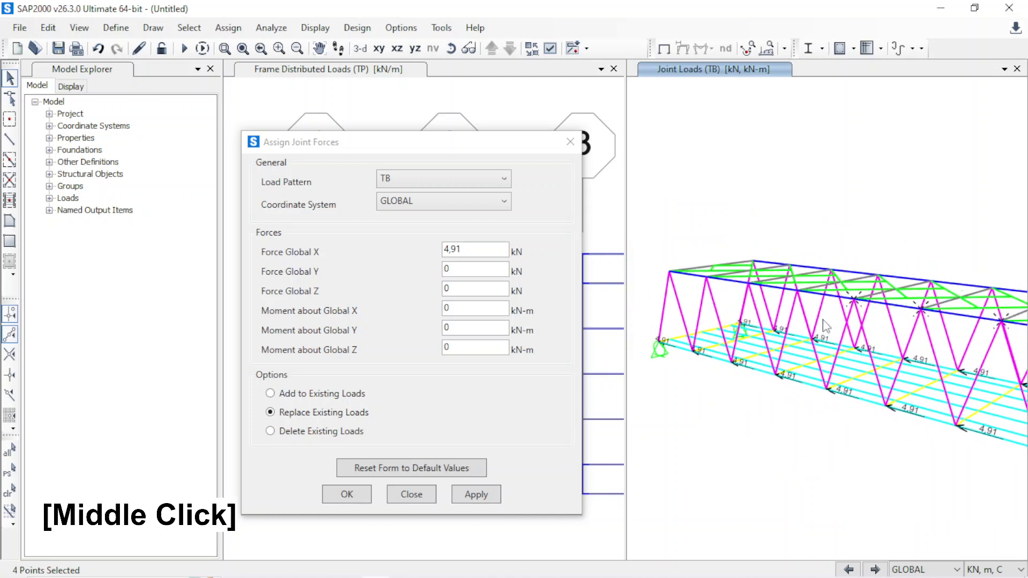
left_click(749, 283)
left_click(707, 277)
left_click(669, 271)
- Add the eight upper joints along the origin-side truss's top chord to the selection
middle_click_drag(855, 448, 758, 366, "shift")
left_click(753, 337)
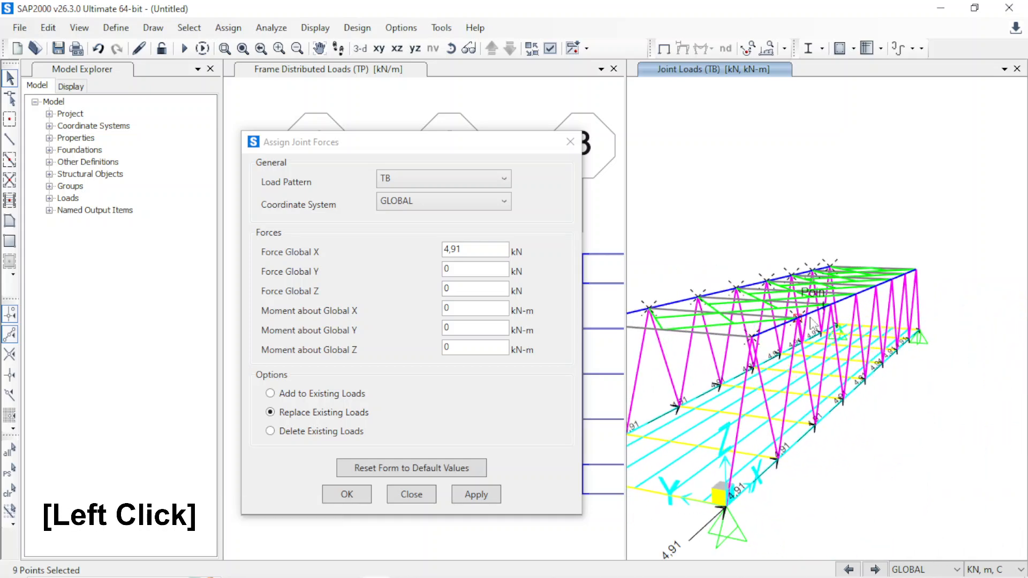
left_click(831, 307)
left_click(858, 298)
middle_click_drag(861, 303, 886, 310, "shift")
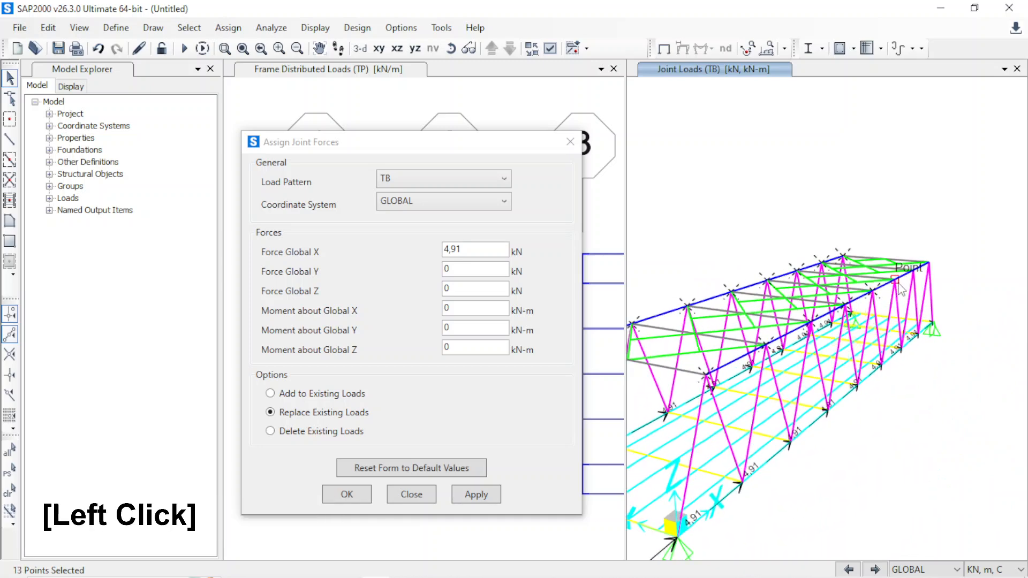
left_click(917, 276)
left_click(930, 262)
left_click(871, 295)
- Check the upper joint braking force in the PDF module and apply Force Global X of -2,93 kN for TB to the selected joints
key("alt+Tab")
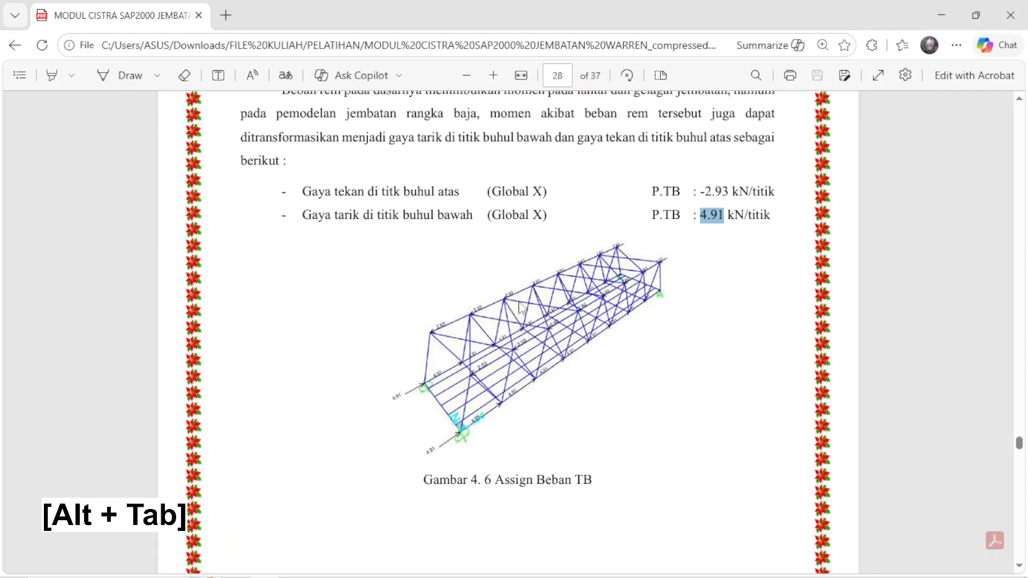
key("alt+Tab")
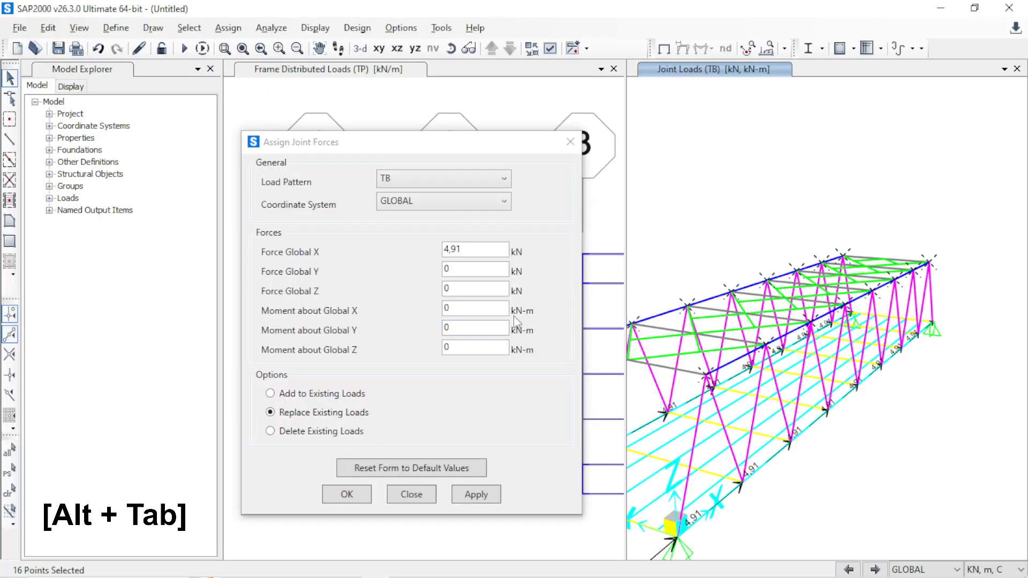
left_click(410, 258)
type("-2")
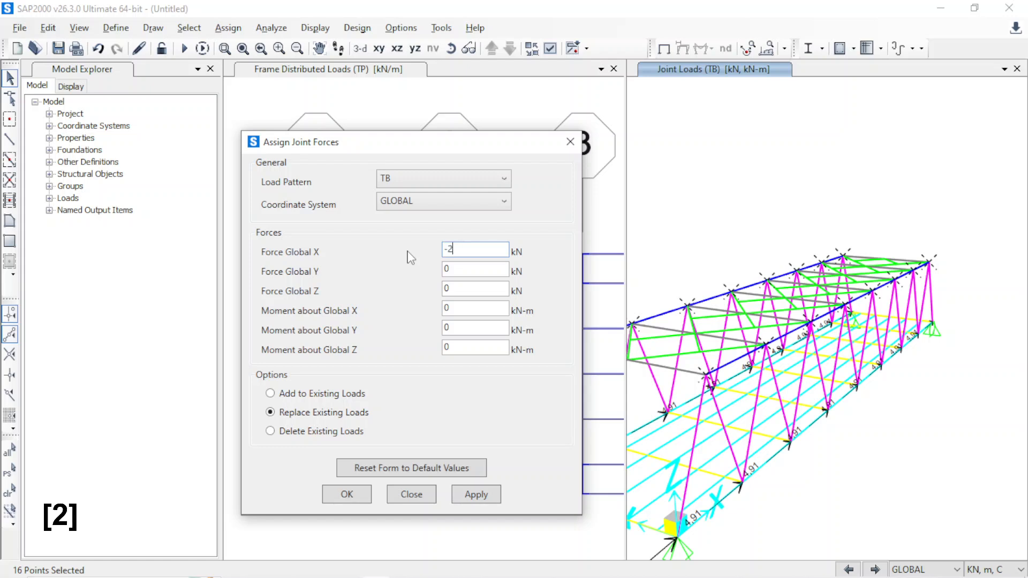
type(",93")
left_click(477, 495)
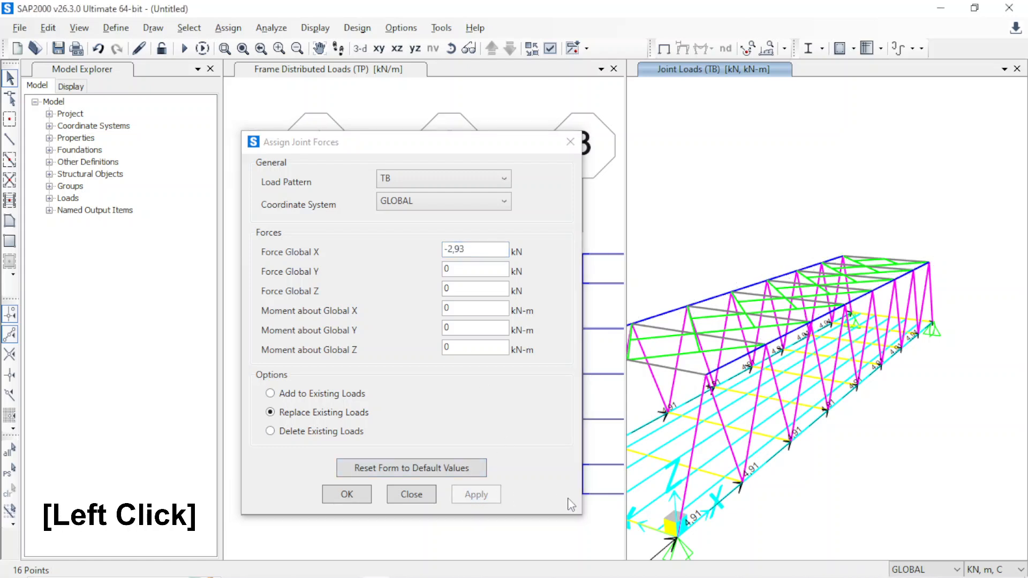
middle_click_drag(673, 532, 707, 474)
- Review the wind load section 4.2.6 (EW) in the PDF module, examining the EWs joint forces and their directions in figure 4.7
key("alt+Tab")
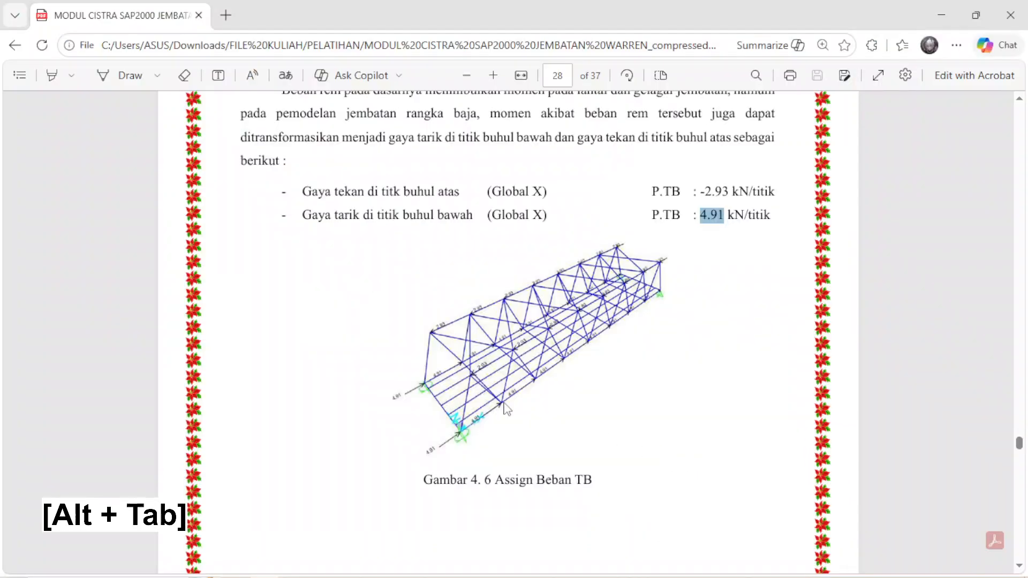
scroll(509, 397, "up", 3)
scroll(509, 397, "down", 10)
scroll(509, 398, "down", 7)
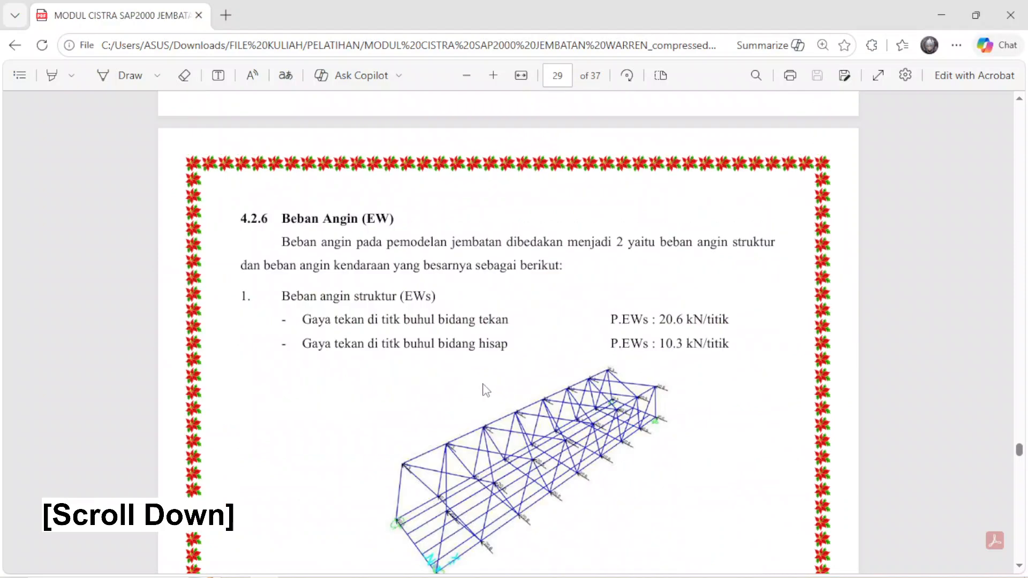
scroll(527, 387, "up", 3)
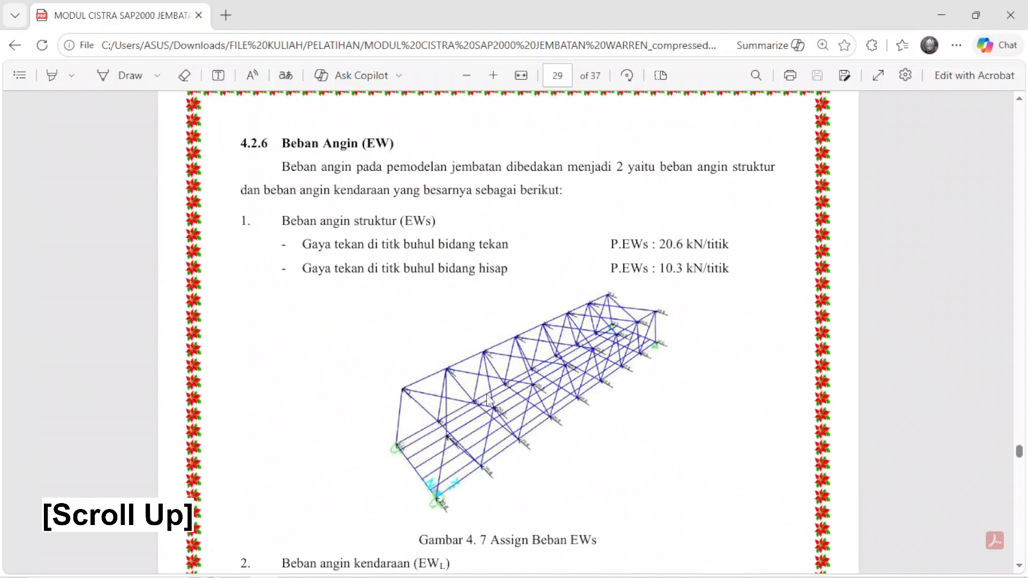
scroll(487, 401, "down", 1)
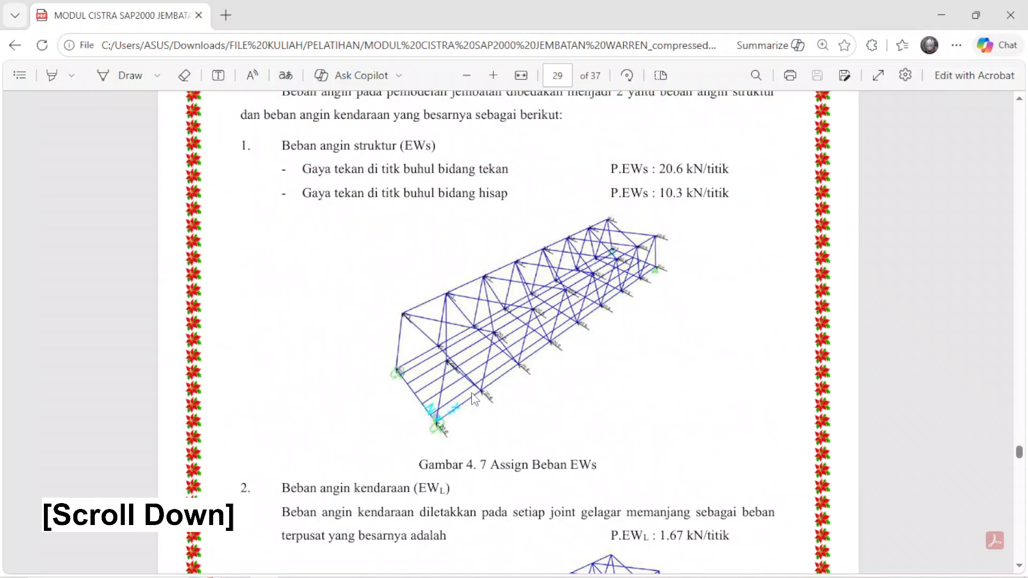
scroll(460, 426, "up", 2, "ctrl")
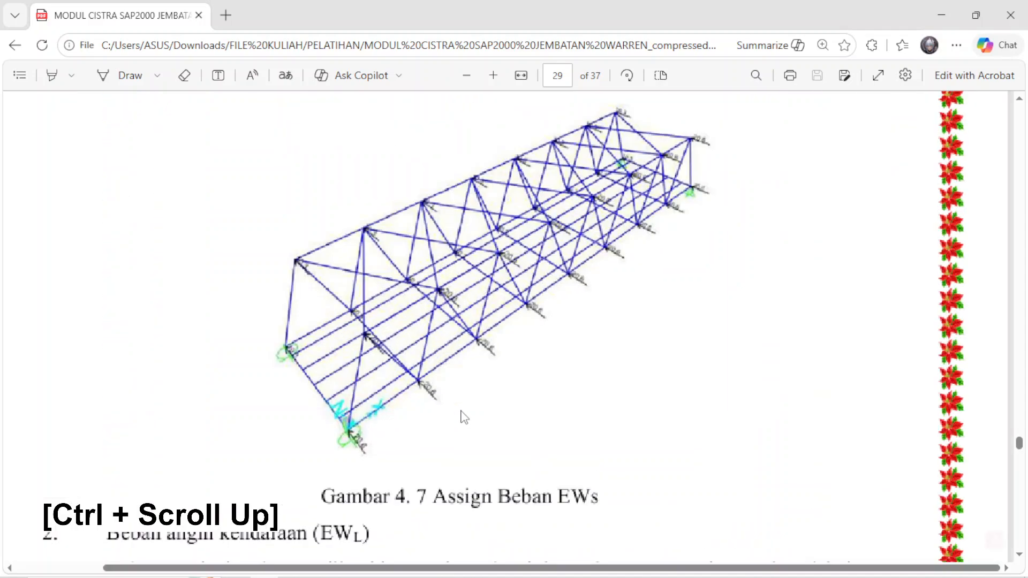
scroll(456, 407, "down", 2, "ctrl")
scroll(455, 404, "up", 5, "ctrl")
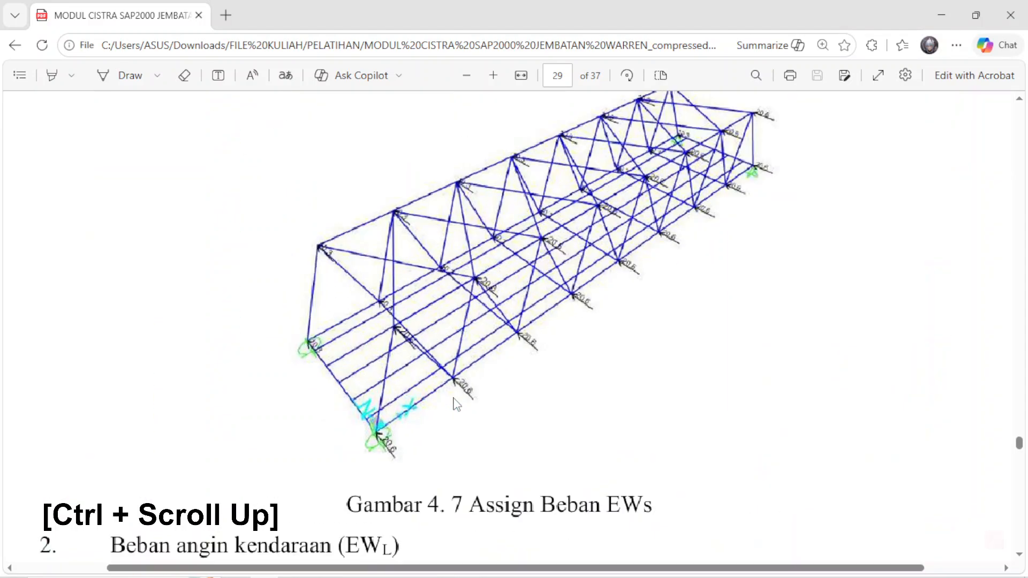
scroll(456, 400, "down", 4, "ctrl")
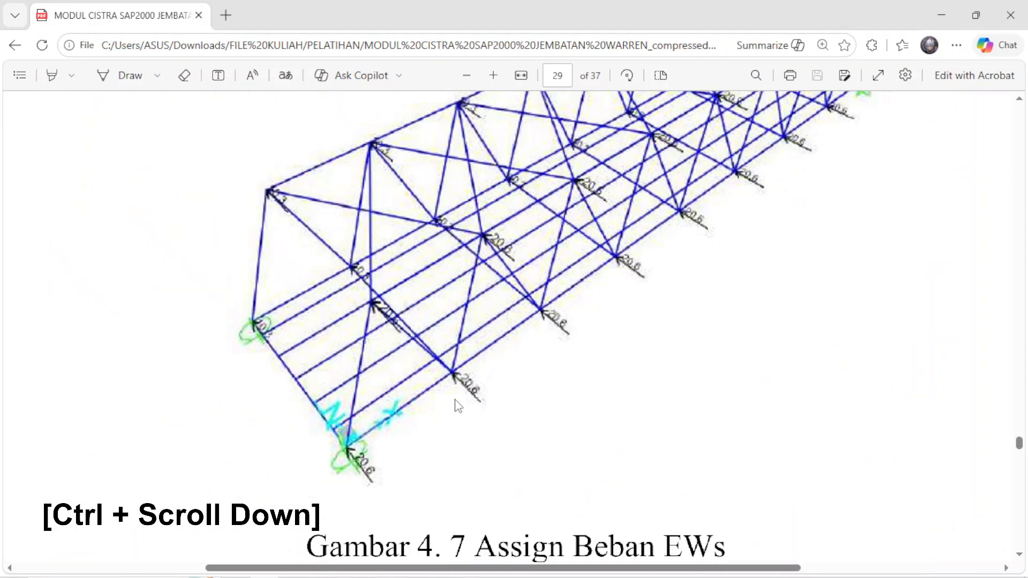
scroll(252, 328, "up", 3, "ctrl")
scroll(318, 340, "down", 4, "ctrl")
scroll(513, 369, "up", 5)
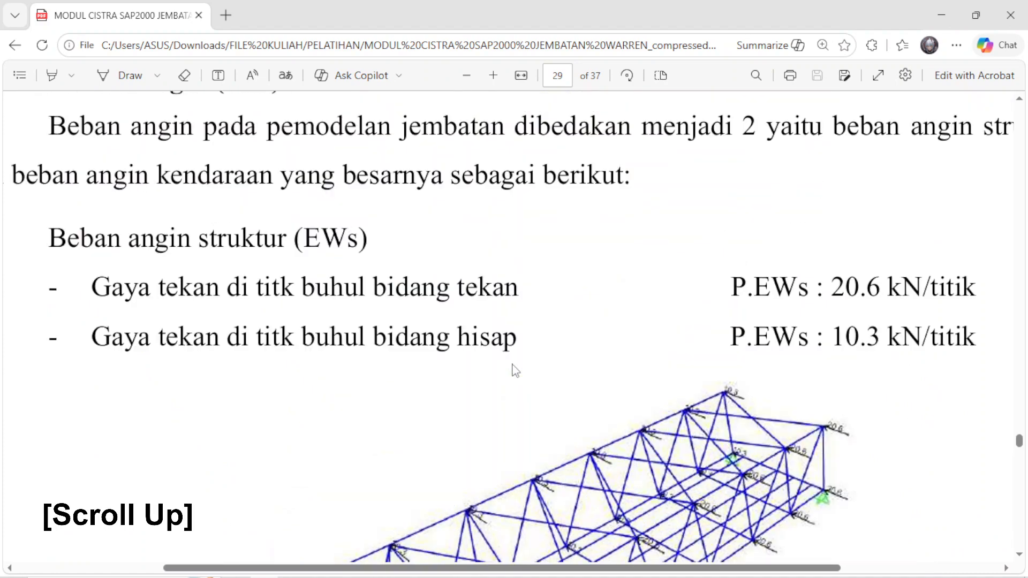
scroll(514, 374, "down", 2, "ctrl")
scroll(510, 407, "down", 4)
- Compare the 3D bridge model in SAP2000 with the EWs wind load figure in the PDF module, matching the viewing direction
key("alt+Tab")
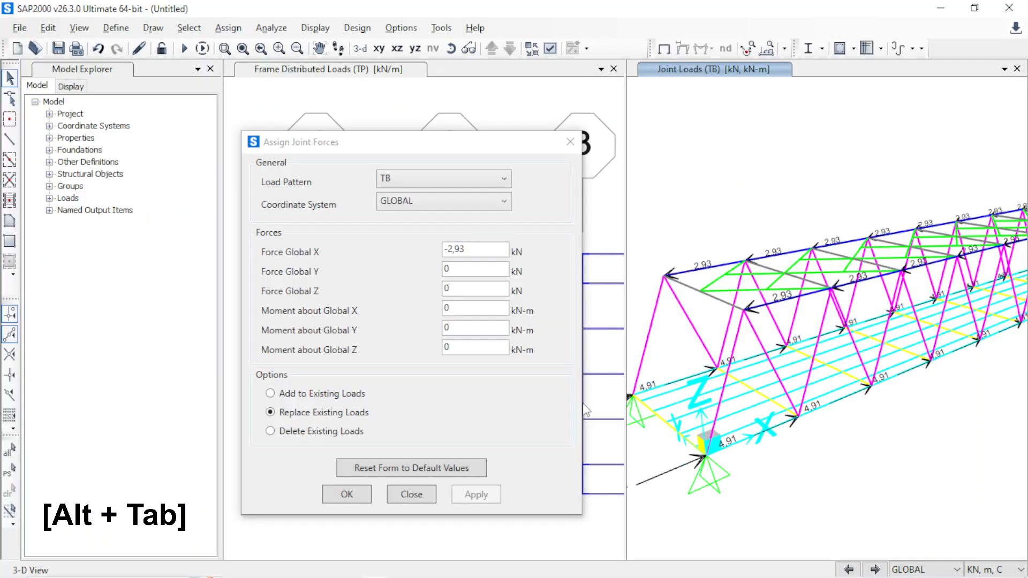
middle_click_drag(733, 452, 730, 426, "shift")
scroll(734, 423, "down", 3)
key("alt+Tab")
scroll(405, 394, "up", 4)
scroll(409, 391, "down", 4)
scroll(412, 394, "down", 2, "ctrl")
scroll(422, 427, "up", 3, "ctrl")
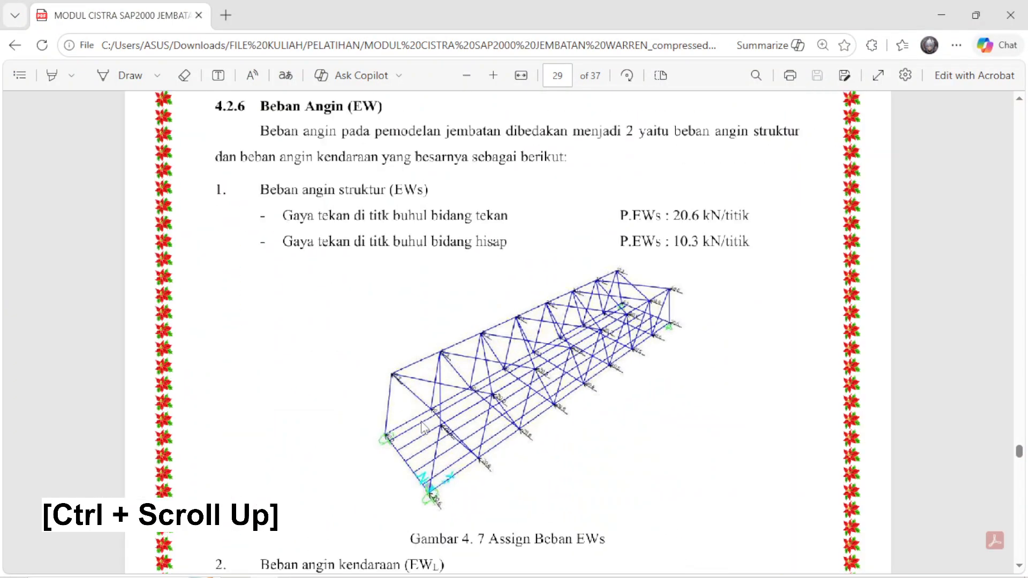
key("alt+Tab")
middle_click_drag(771, 441, 718, 405, "shift")
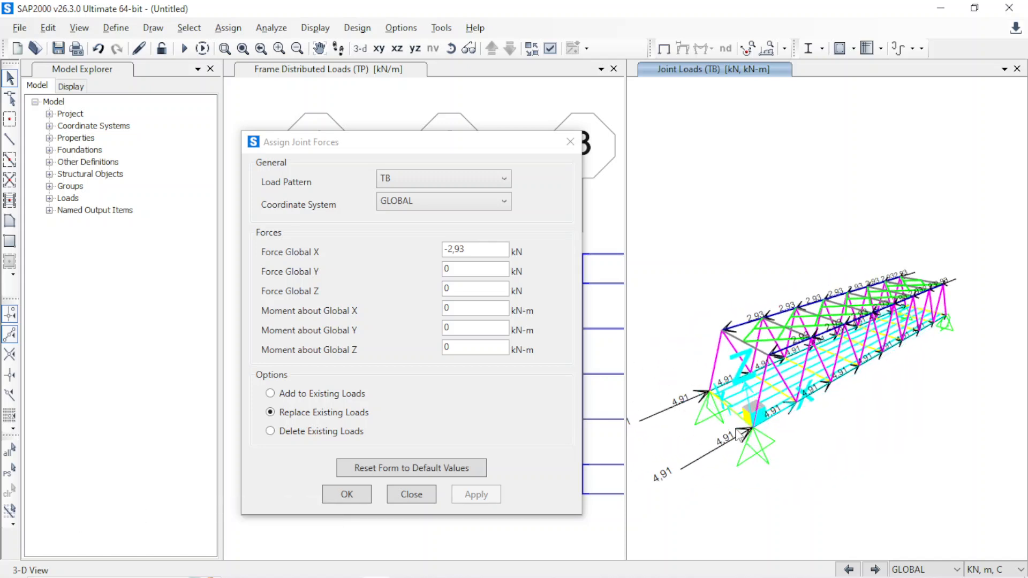
- Switch the joint force assignment to load pattern EWs and set Force Global X to 0
left_click(405, 187)
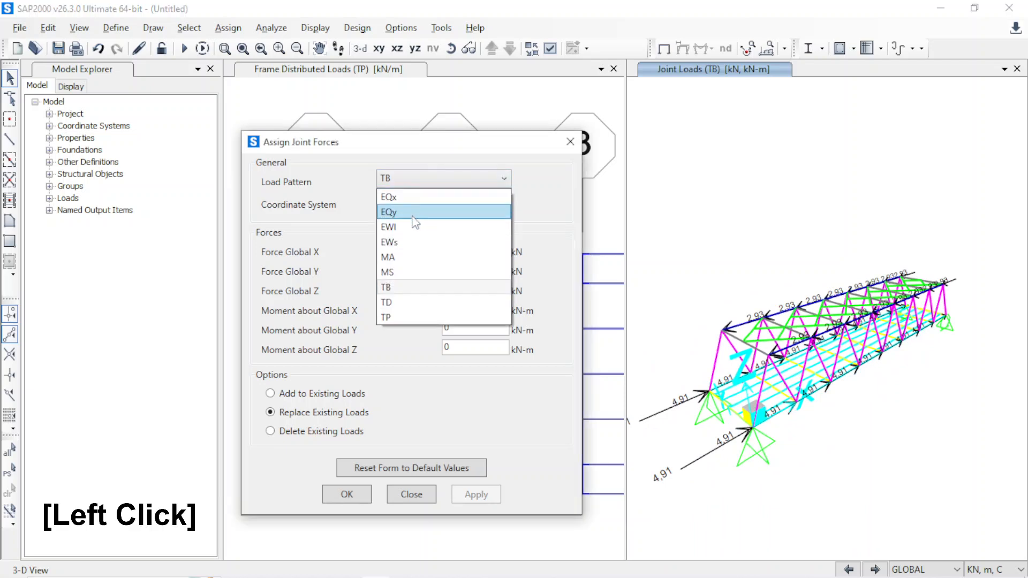
left_click(413, 241)
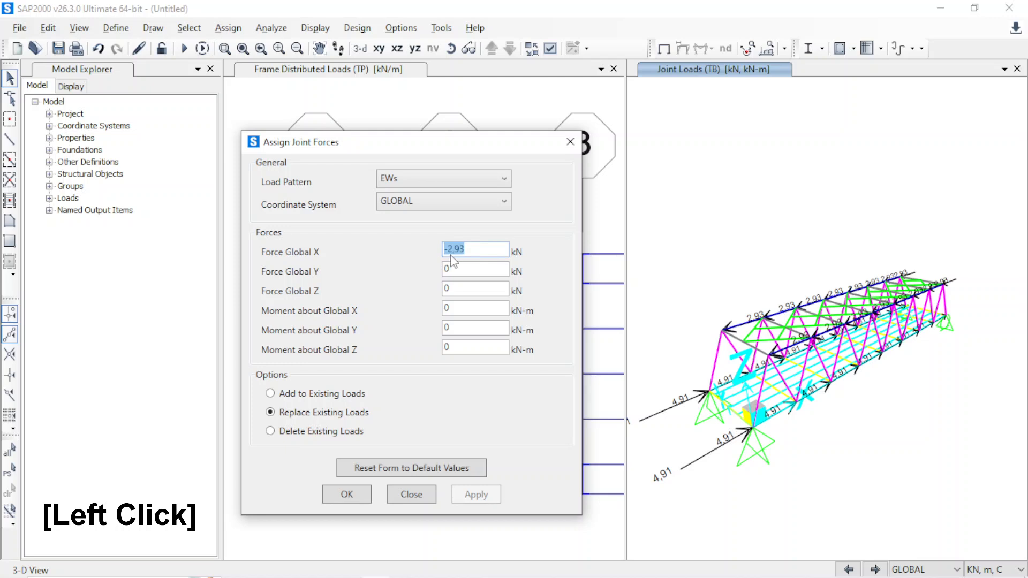
type("0")
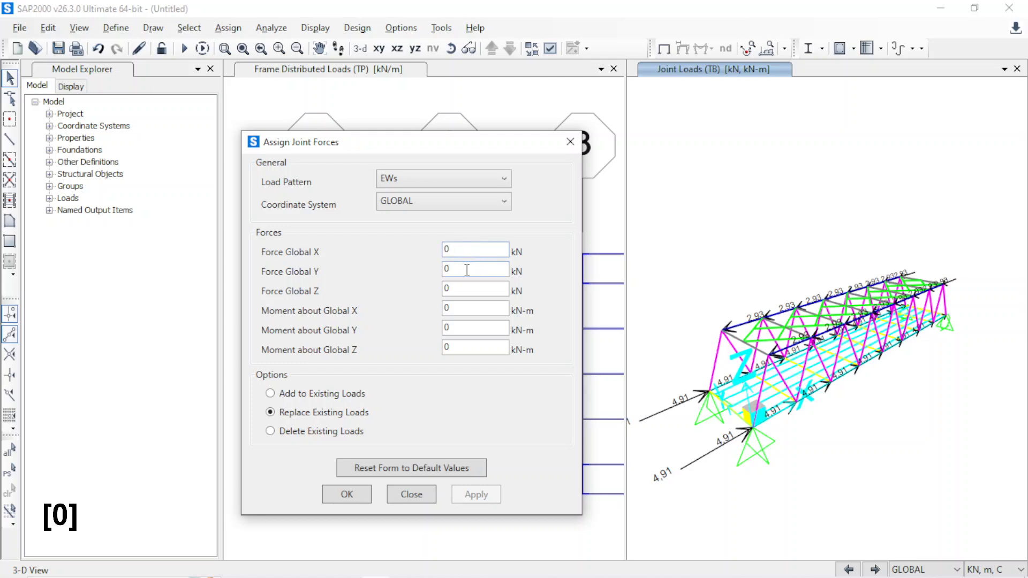
- Check the pressure-side wind force in the PDF module and set Force Global Y to 20,6 kN for EWs
left_click(467, 270)
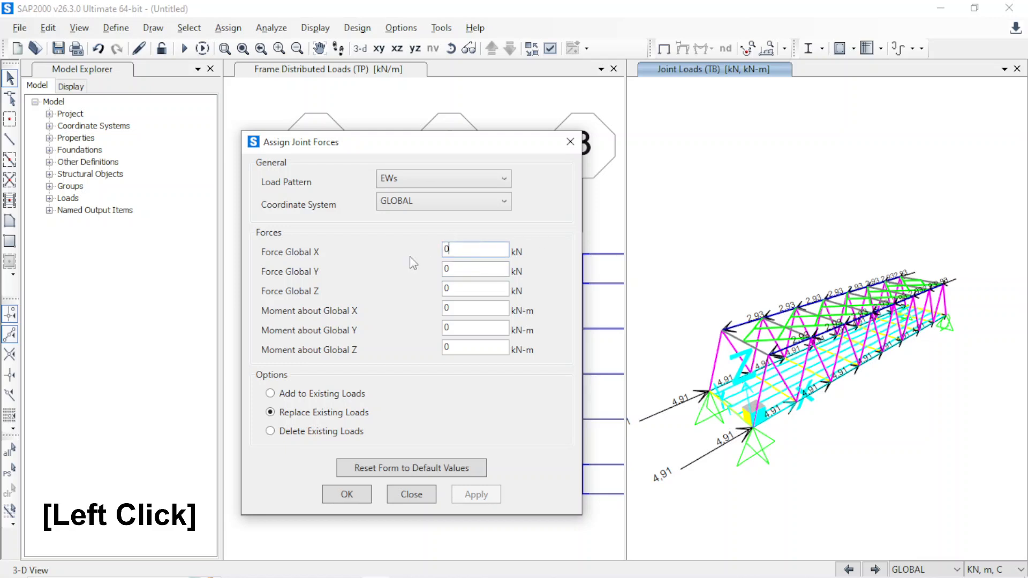
key("alt+Tab")
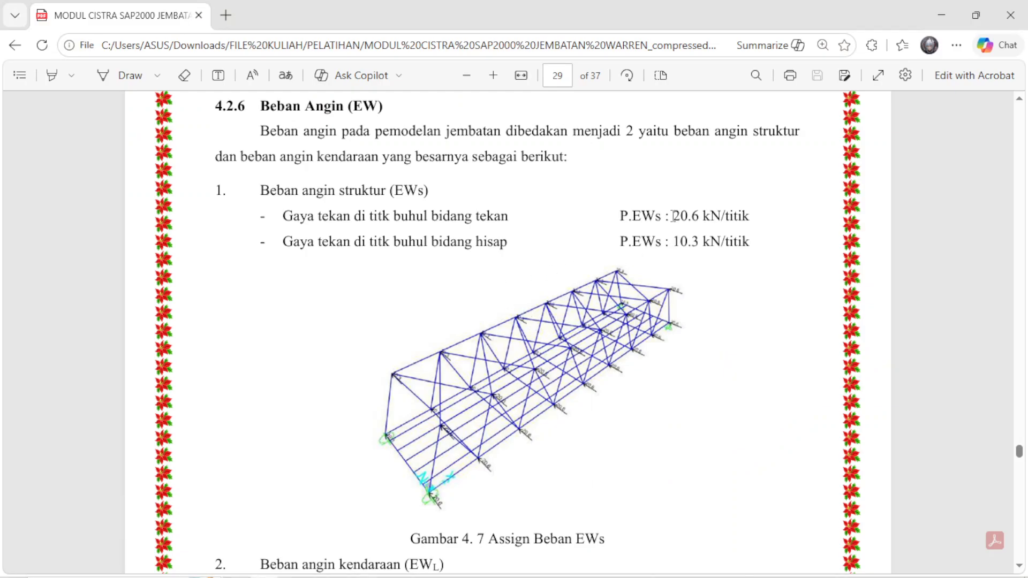
key("alt+Tab")
type("20,5")
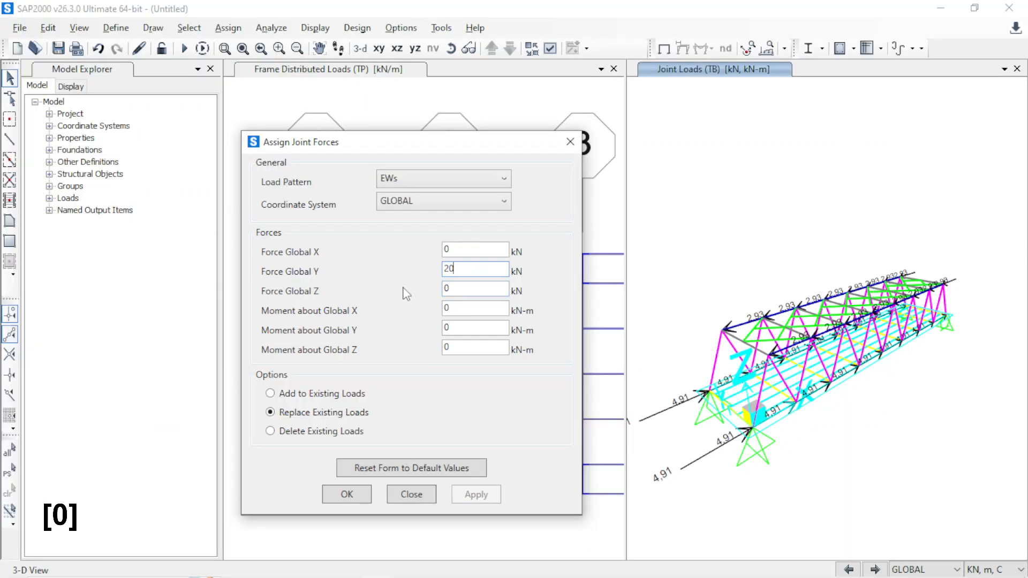
- Compare the 3D bridge model's orientation with figure 4.7 in the PDF module to identify the truss side under wind pressure
scroll(889, 373, "up", 4, "shift")
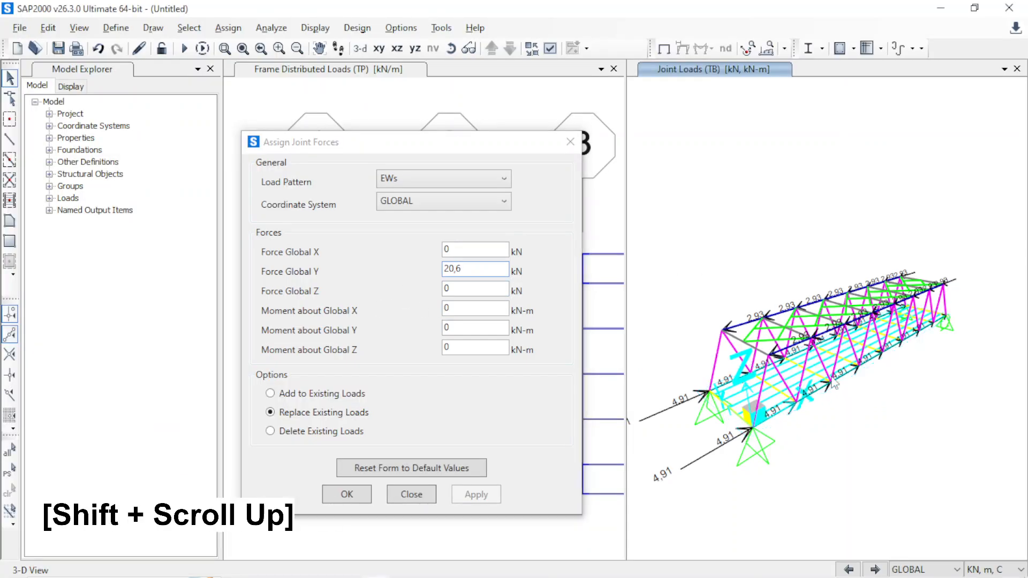
middle_click_drag(770, 397, 860, 292, "shift")
key("alt+Tab")
key("alt+Tab")
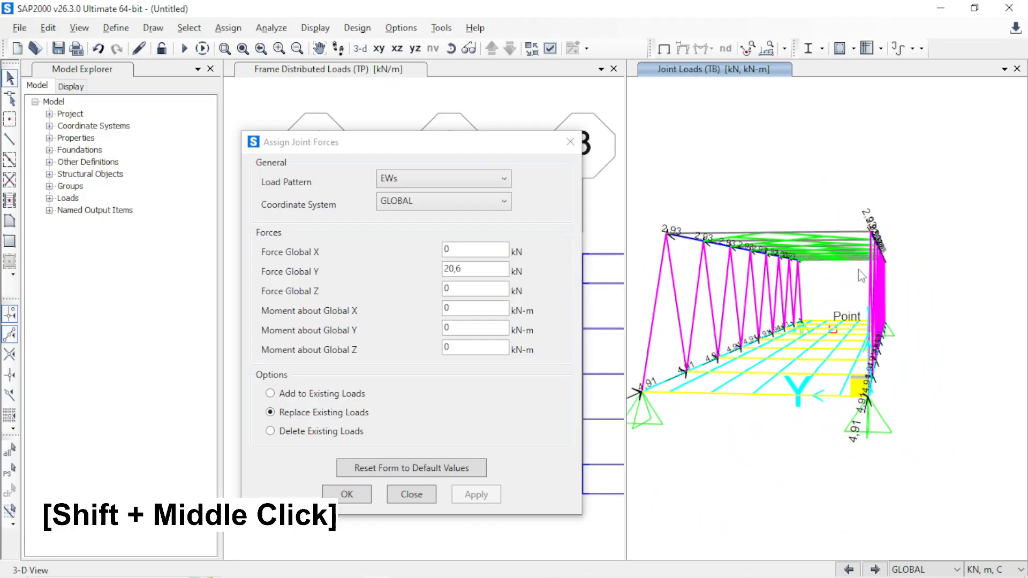
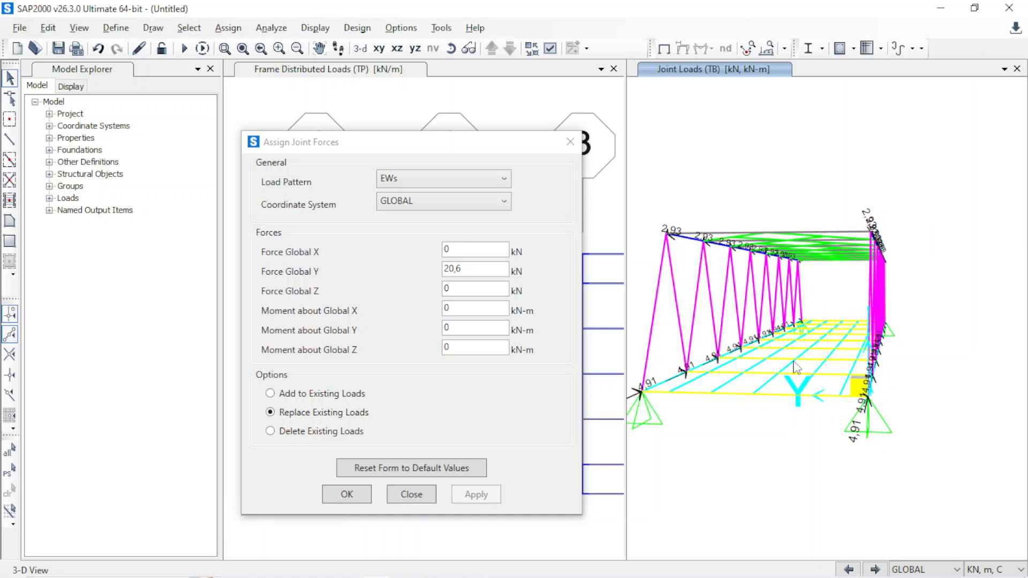
middle_click_drag(839, 419, 870, 409, "shift")
key("alt+Tab")
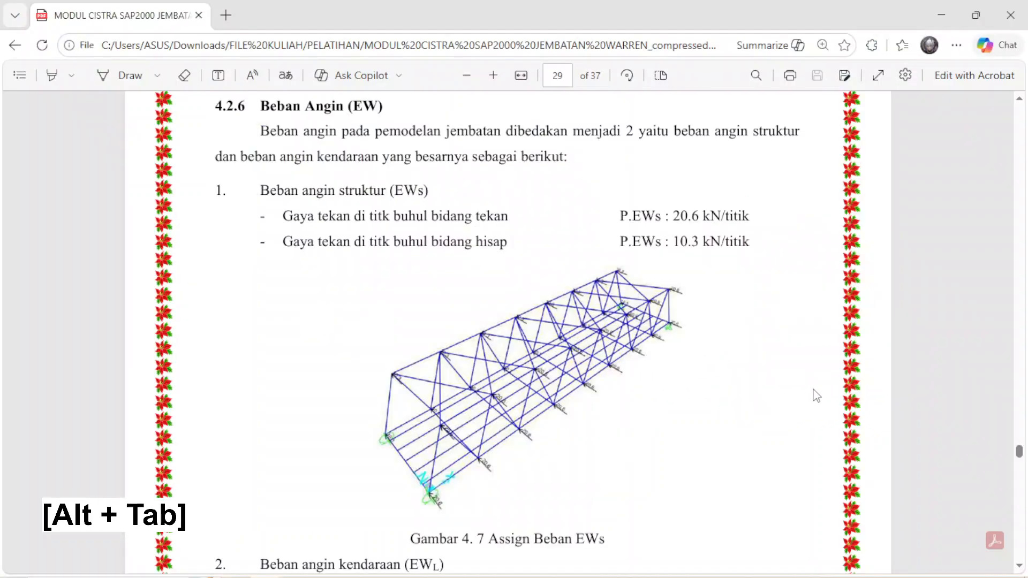
key("alt+Tab")
middle_click_drag(765, 378, 766, 376, "shift")
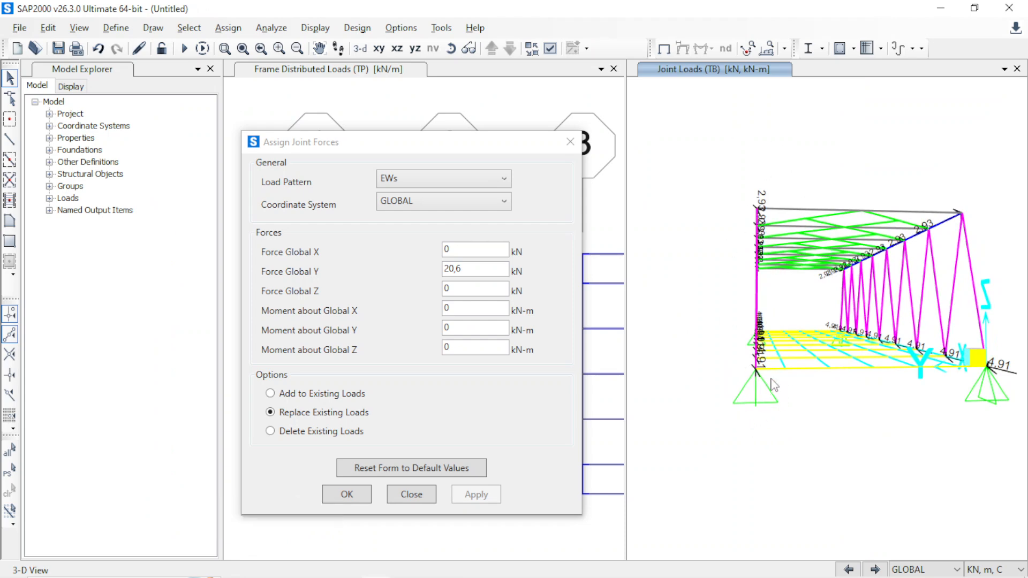
- Select the upper and lower joints of the truss nearest the global origin, from the near support towards midspan
middle_click_drag(868, 301, 770, 499, "shift")
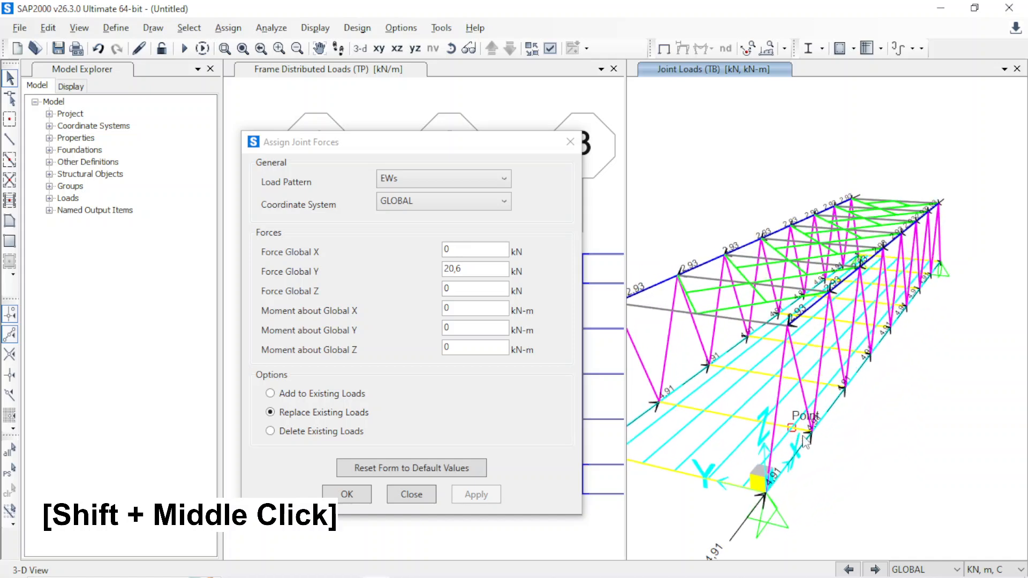
left_click(789, 325)
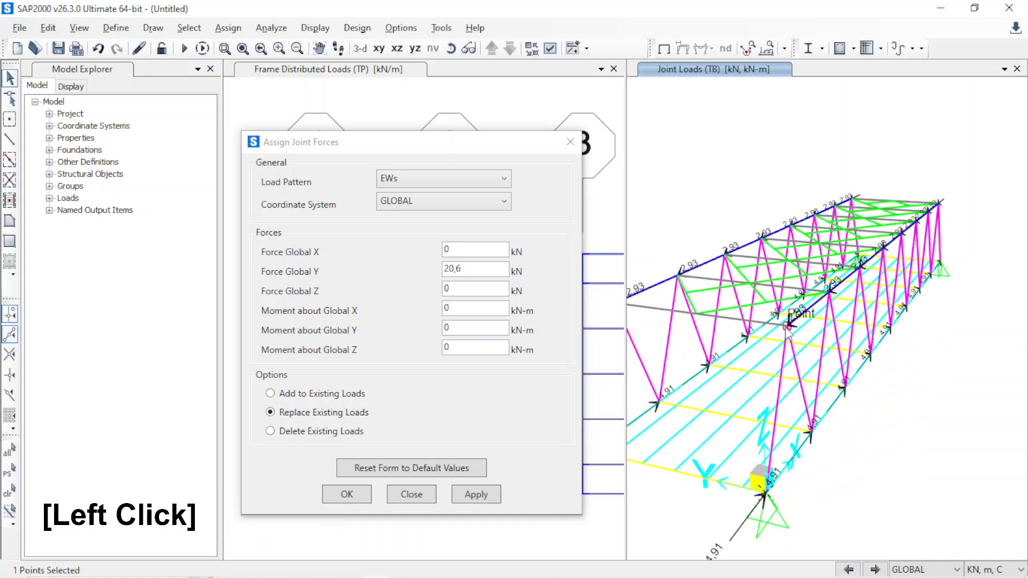
left_click(788, 327)
middle_click_drag(814, 396, 767, 428, "shift")
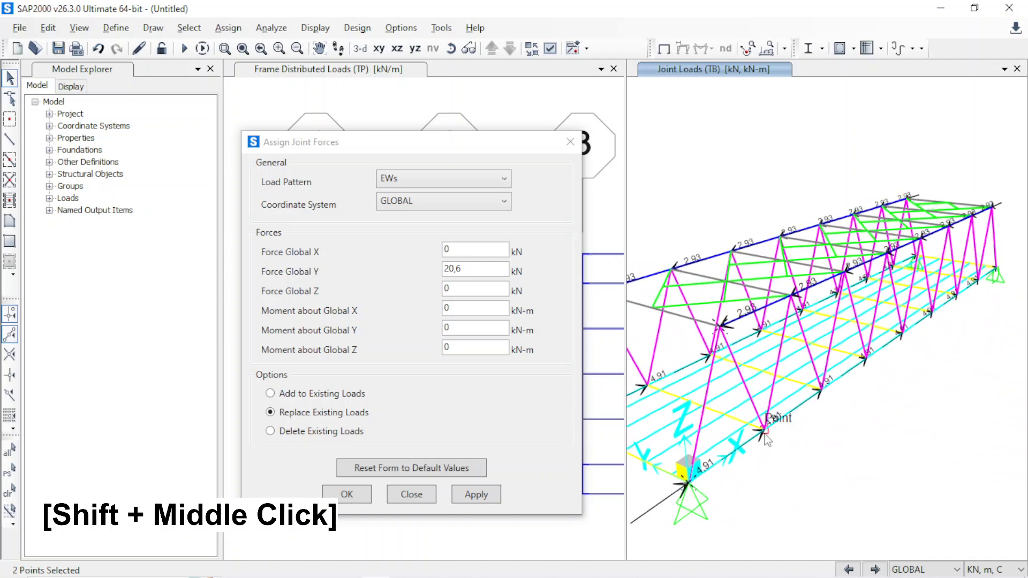
left_click(792, 296)
left_click(822, 390)
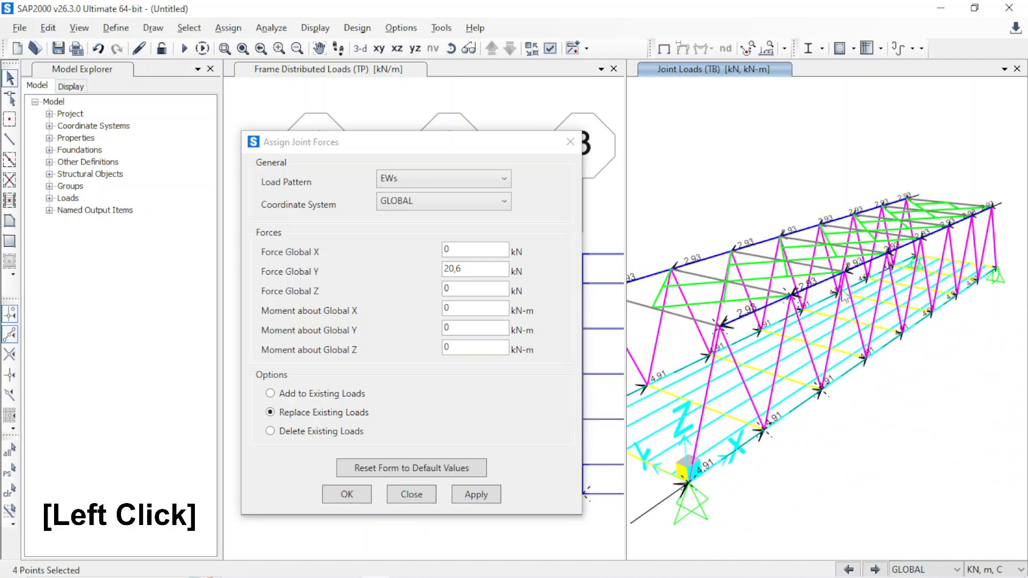
left_click(849, 276)
mouse_move(849, 275)
middle_mouse_down("shift")
mouse_move(886, 339)
mouse_move(813, 369)
middle_mouse_up("shift")
left_click(812, 368)
left_click(811, 368)
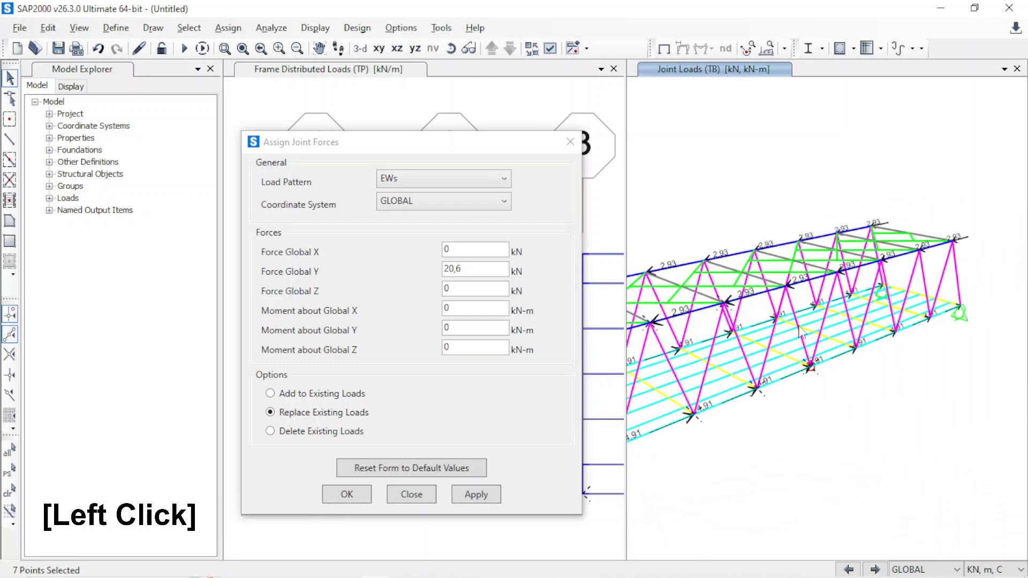
- Add the remaining joints up to the far support of that truss and apply Force Global Y of 20,6 kN for EWs
left_click(857, 349)
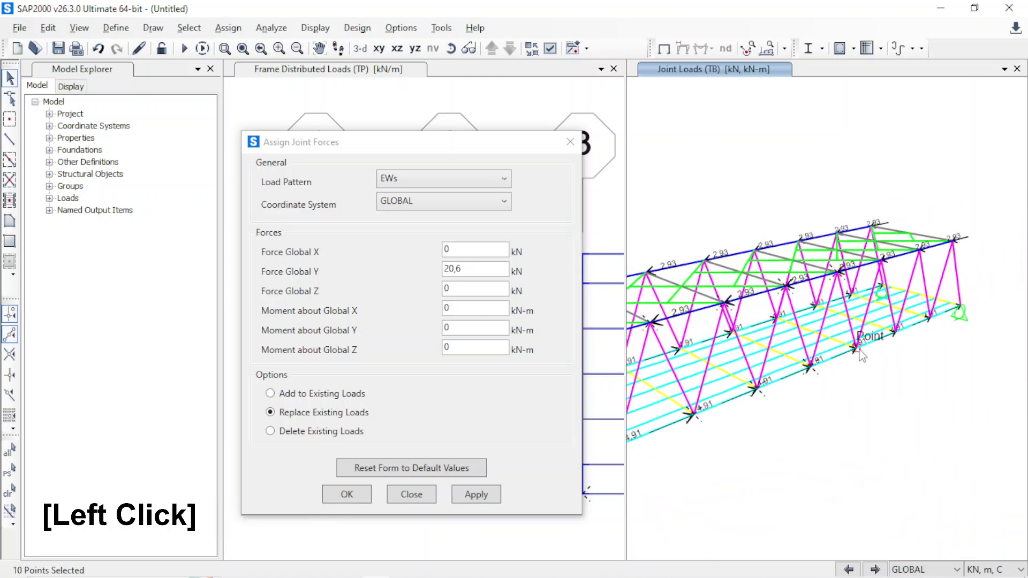
left_click(902, 336)
left_click(921, 247)
left_click(930, 318)
left_click(952, 244)
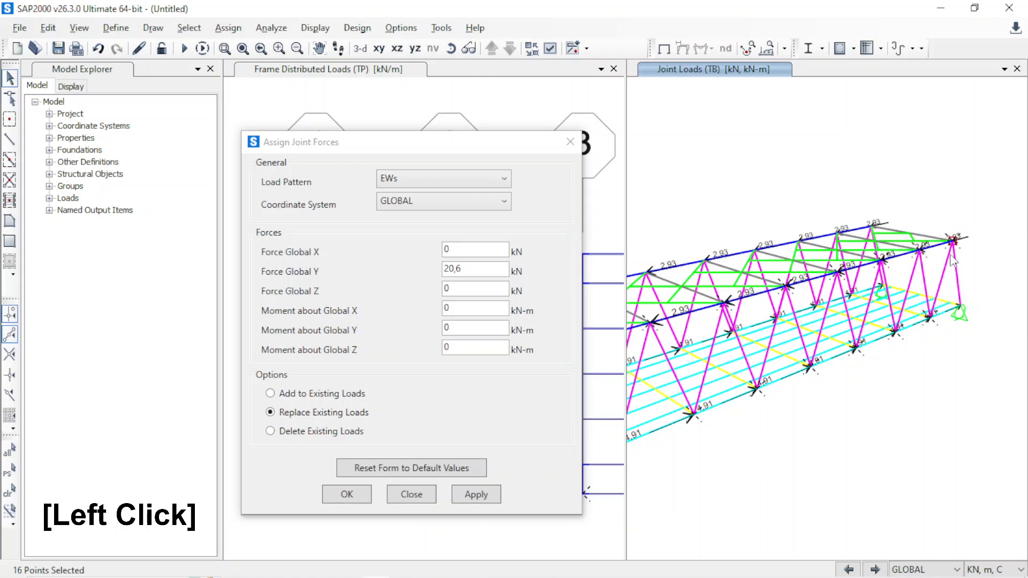
left_click(962, 309)
middle_click_drag(739, 360, 819, 328, "shift")
left_click(535, 260)
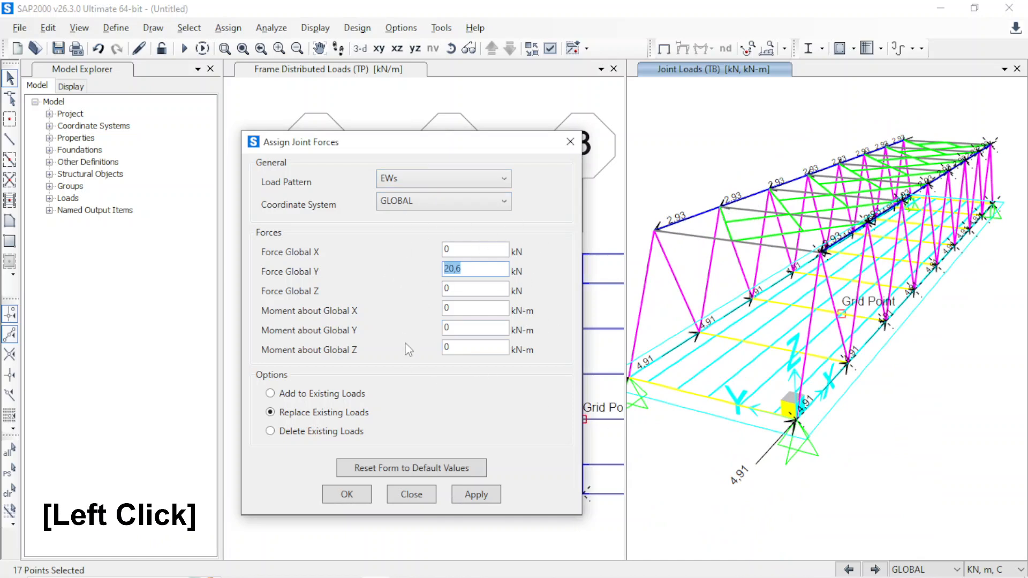
left_click(468, 270)
left_click(478, 493)
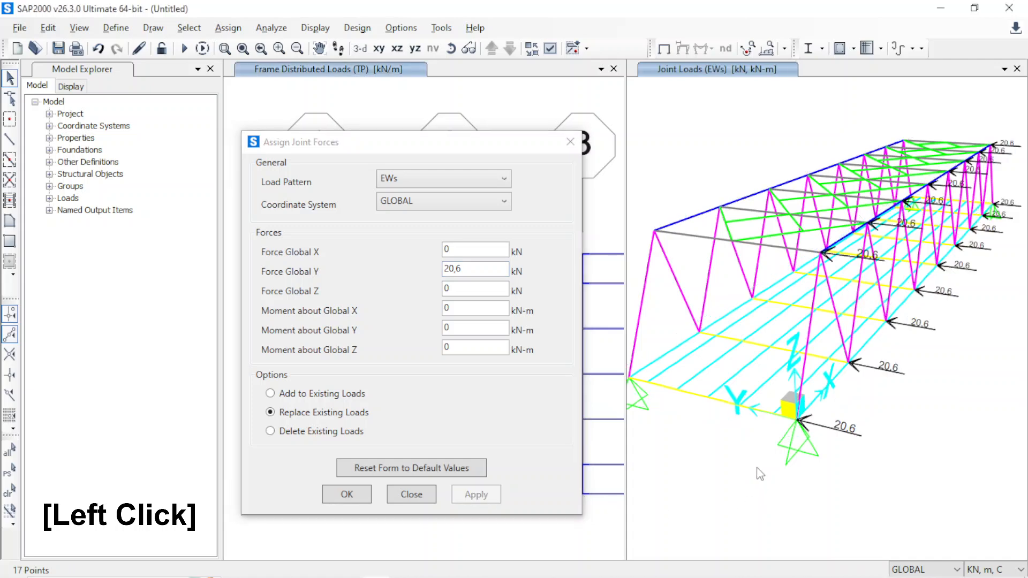
- Select the upper and lower joints of the opposite, still unloaded truss from its near support to beyond midspan
middle_click_drag(783, 475, 811, 458, "shift")
middle_click_drag(712, 454, 857, 464)
left_click(772, 410)
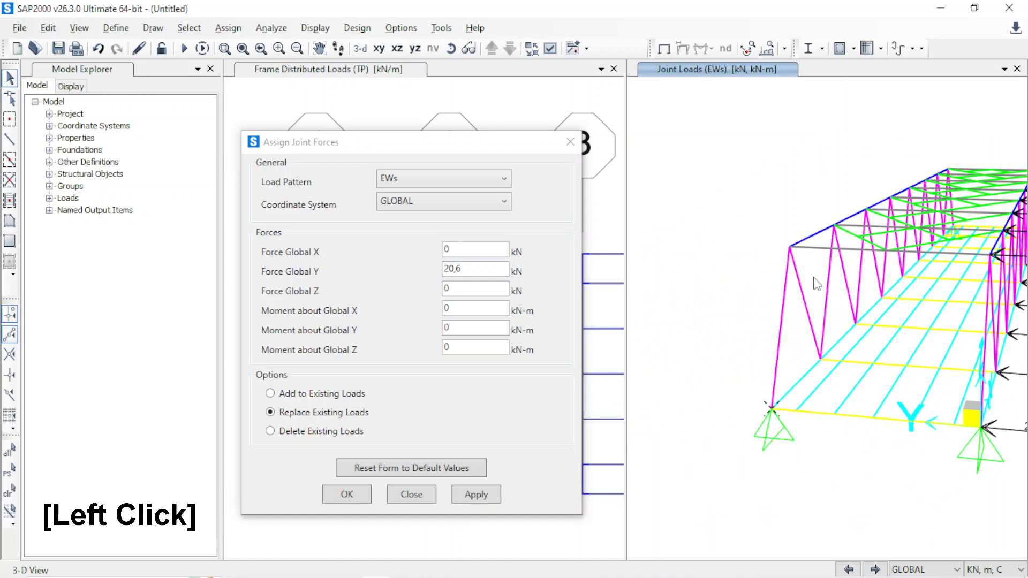
left_click(820, 356)
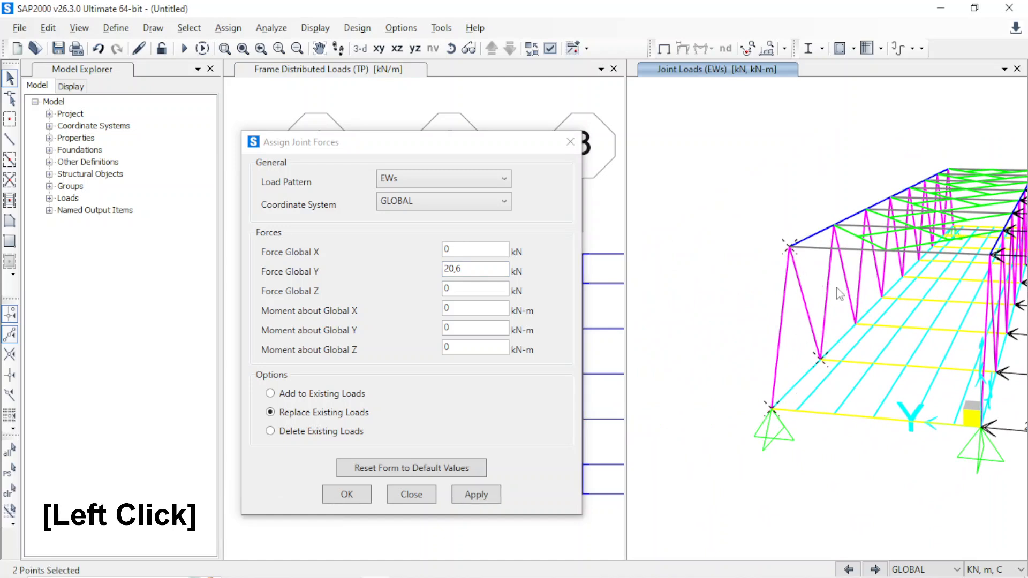
left_click(855, 322)
left_click(866, 209)
left_click(883, 295)
left_click(890, 196)
left_click(902, 276)
left_click(901, 277)
- Add the remaining upper and lower joints at the far end of the unloaded truss to the selection
middle_click_drag(828, 342, 828, 422, "shift")
scroll(818, 399, "up", 3)
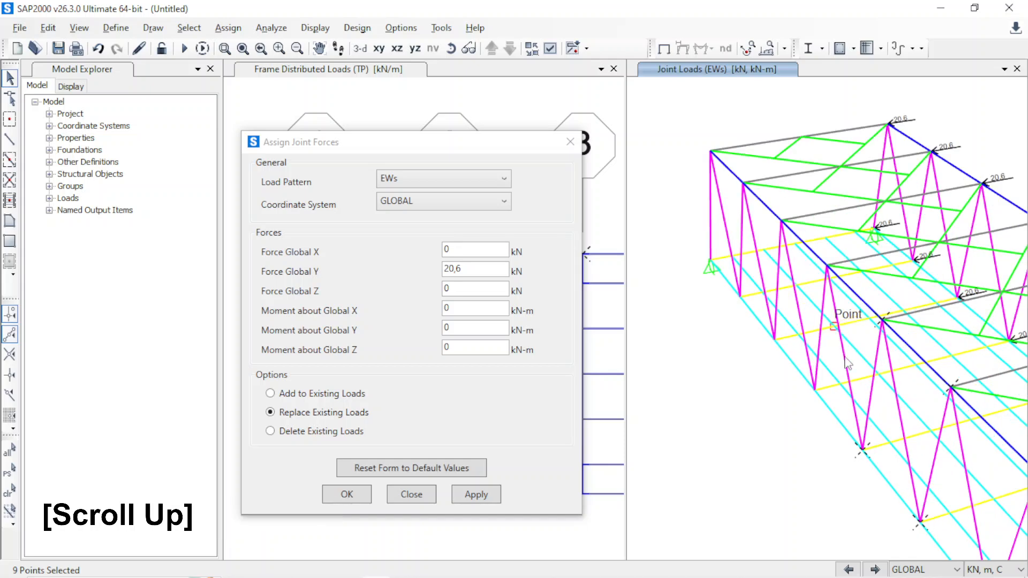
left_click(827, 265)
left_click(775, 339)
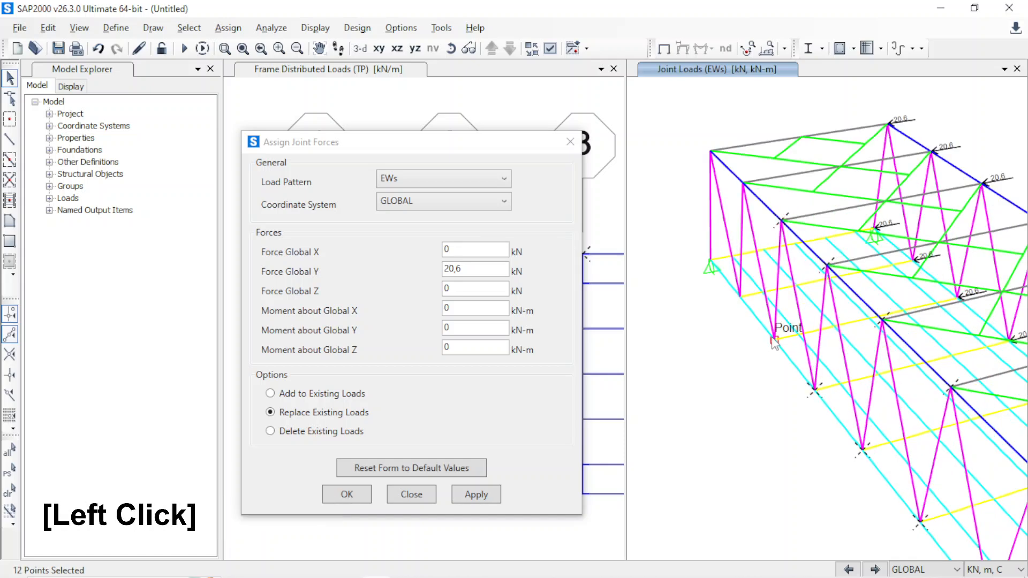
left_click(743, 186)
left_click(741, 298)
left_click(710, 152)
- Check the suction-side value in the PDF module and apply Force Global Y of 10,3 kN for EWs to the selected joints
key("alt+Tab")
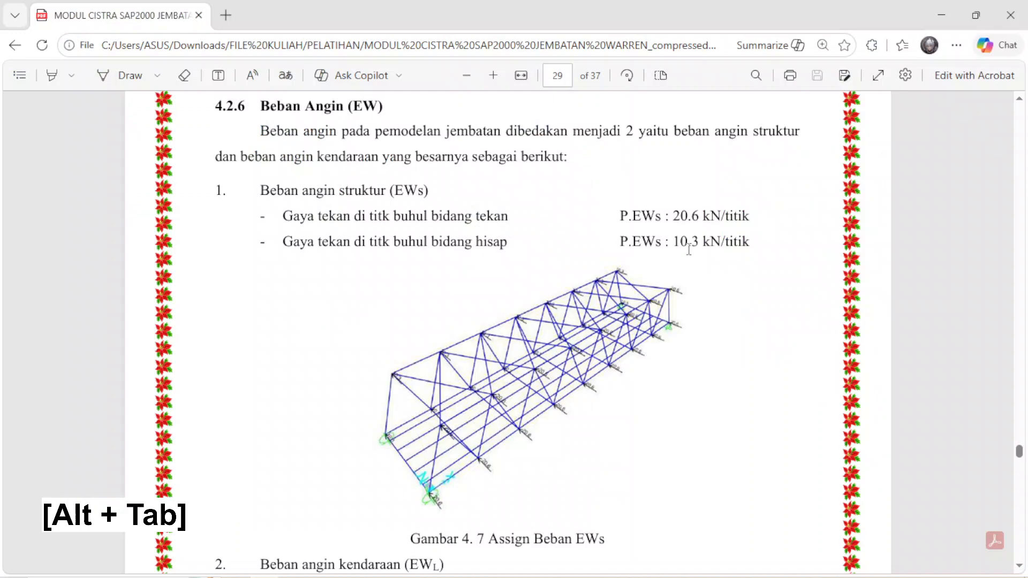
key("alt+Tab")
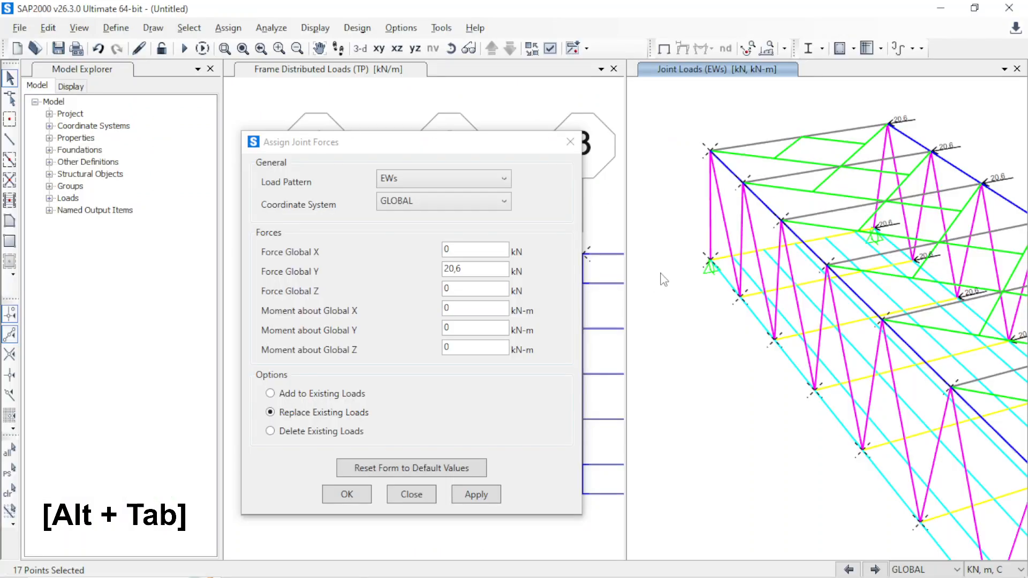
left_click(474, 271)
type("10")
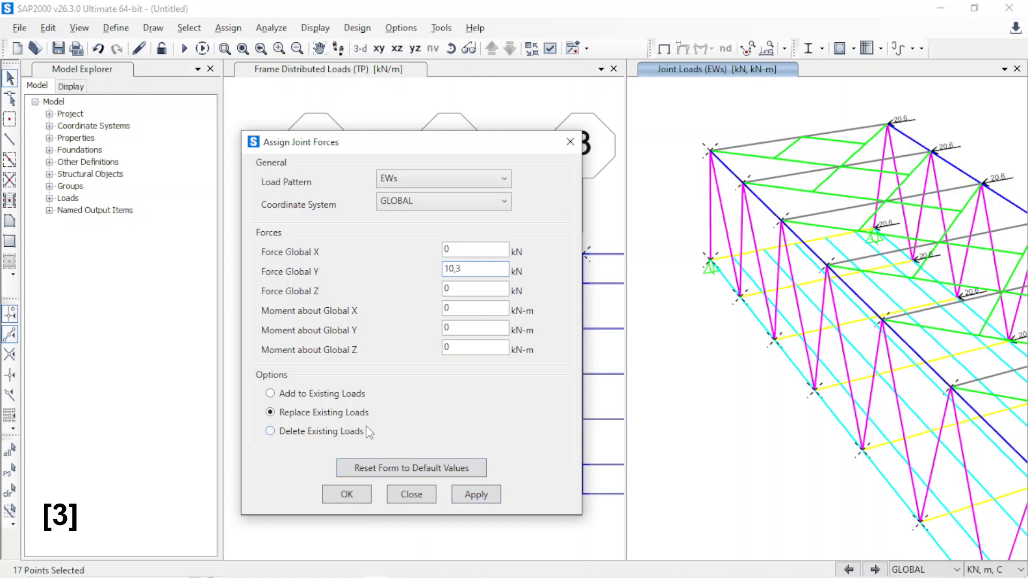
left_click(487, 492)
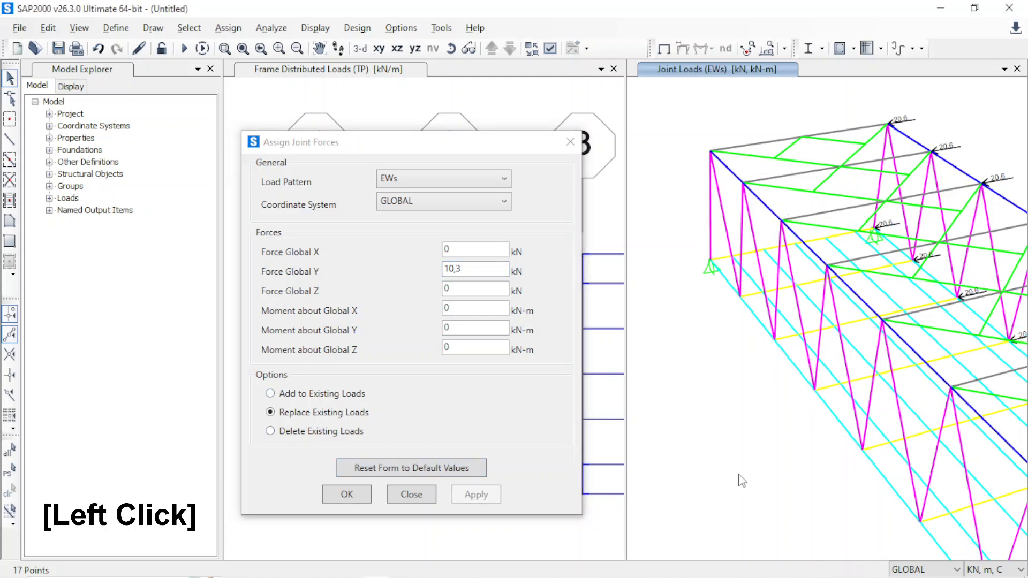
middle_click_drag(718, 442, 774, 408, "shift")
scroll(774, 409, "down", 3)
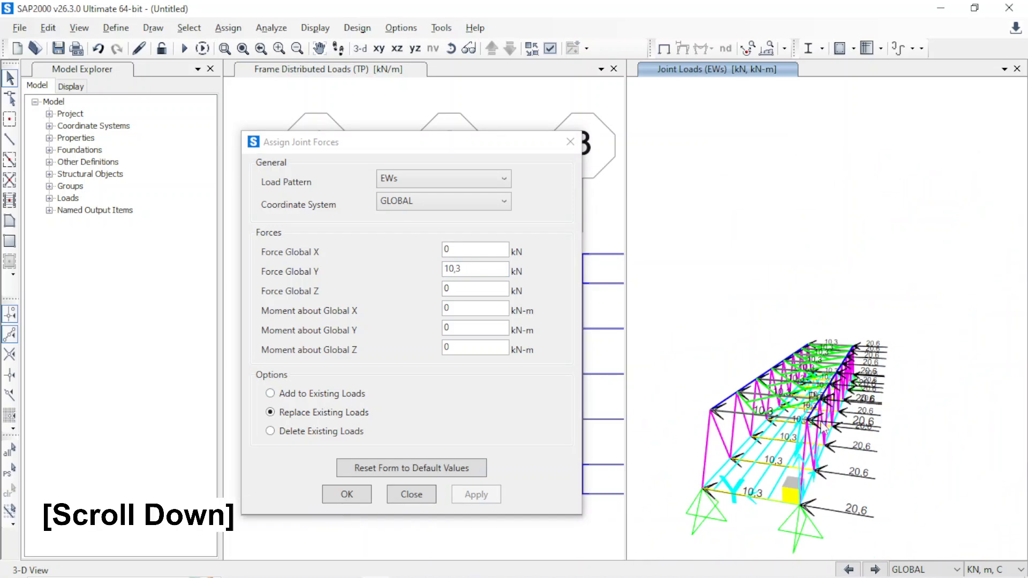
- Review the vehicle wind load (EWL) in the PDF module, examining its value per joint and the loaded joints in figure 4.8
key("alt+Tab")
scroll(548, 407, "down", 5)
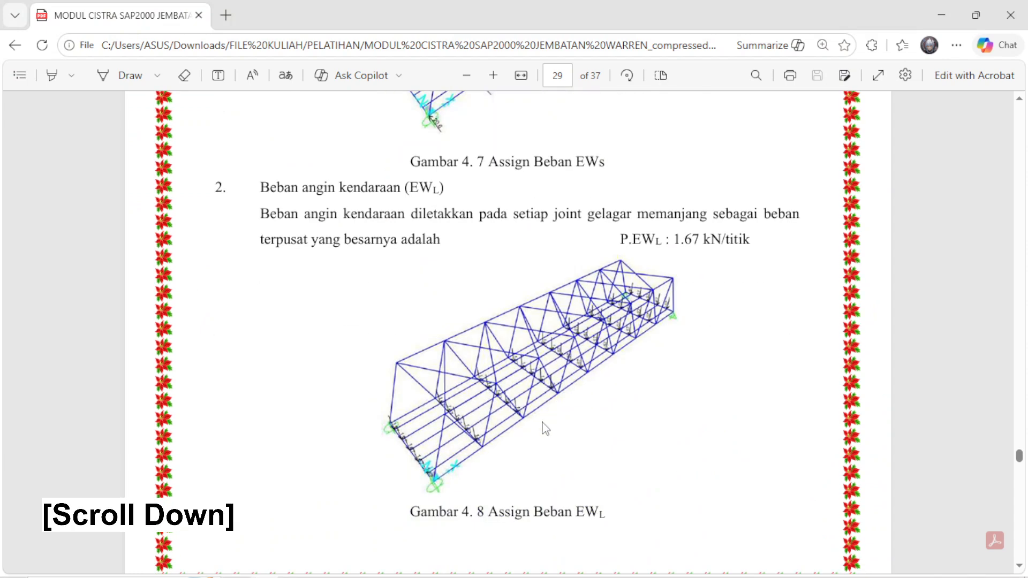
scroll(505, 420, "up", 3, "ctrl")
scroll(503, 415, "up", 2)
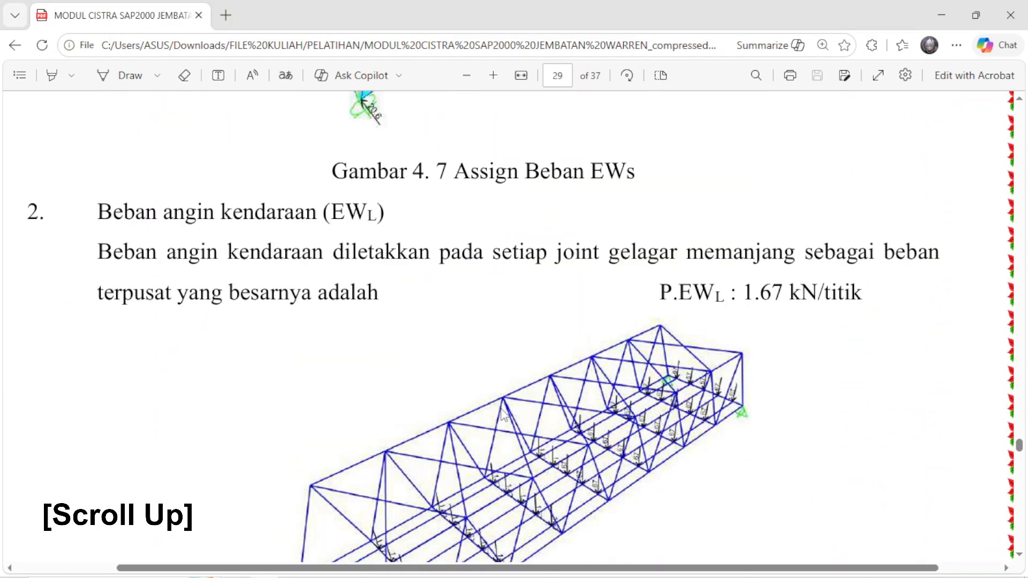
scroll(502, 409, "down", 2)
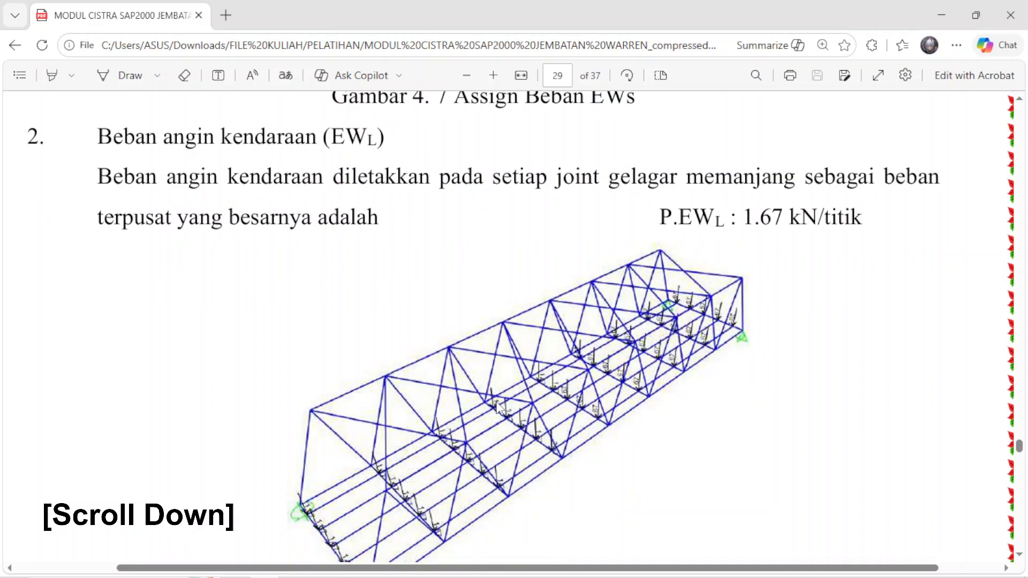
scroll(498, 417, "down", 2, "ctrl")
scroll(493, 429, "up", 1, "ctrl")
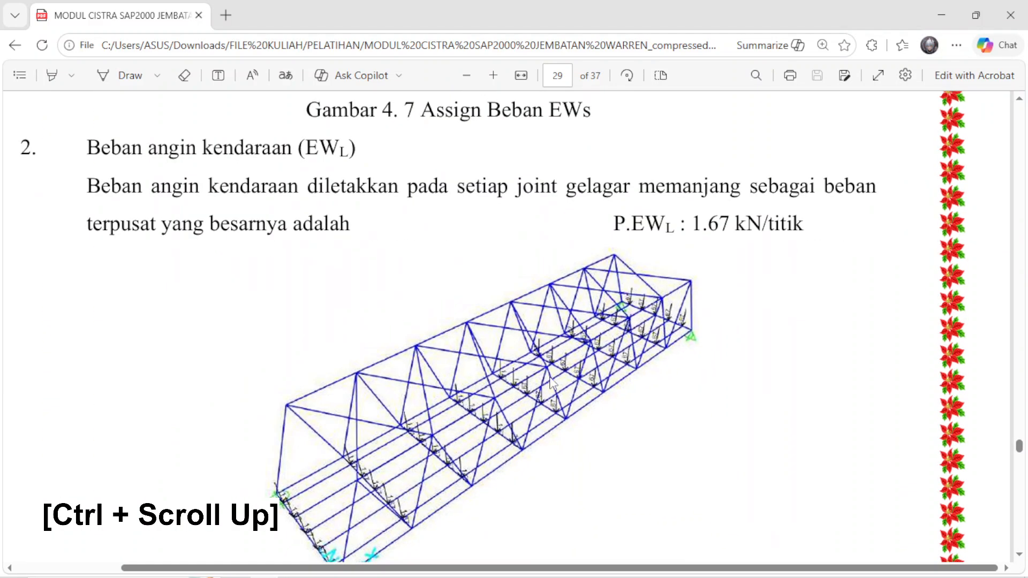
- Return to SAP2000, move the Assign Joint Forces dialog clear of the plan view, and frame the full deck grid
key("alt+Tab")
middle_click_drag(740, 495, 756, 530, "shift")
left_click(819, 193)
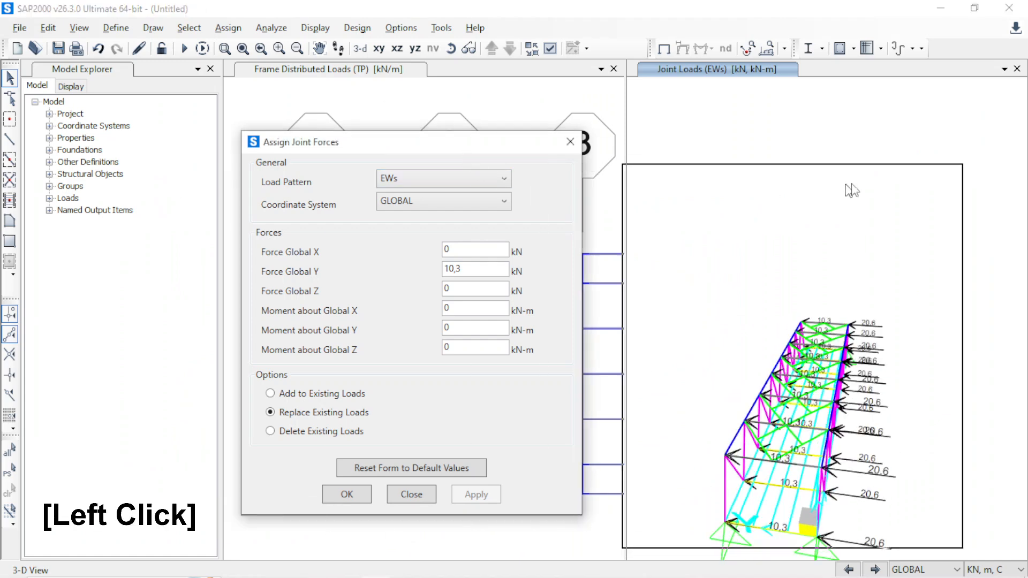
scroll(465, 307, "down", 2)
middle_click_drag(494, 300, 378, 300)
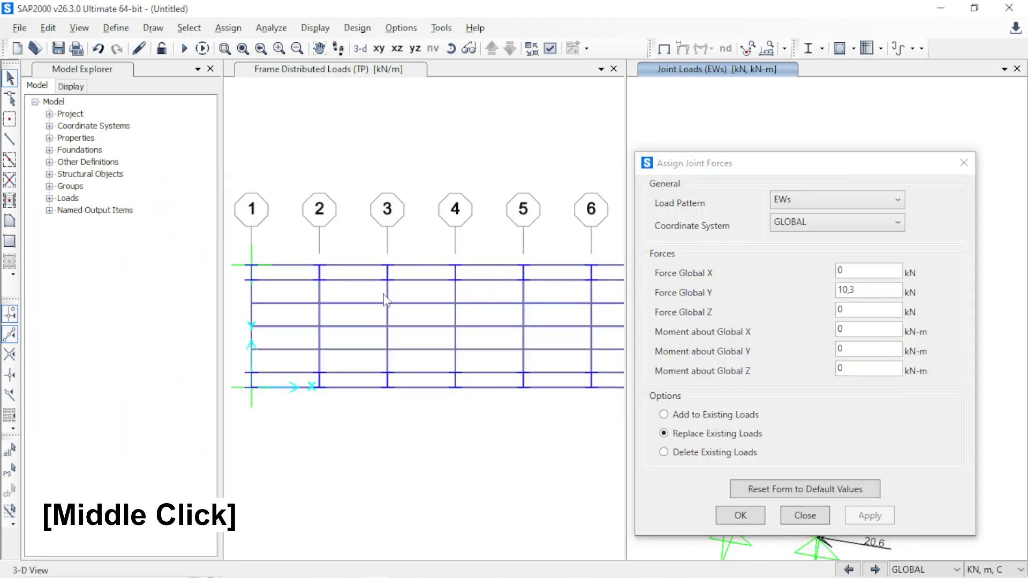
mouse_move(454, 300)
middle_mouse_down()
mouse_move(380, 303)
mouse_move(458, 309)
middle_mouse_up()
scroll(380, 302, "down", 3)
scroll(396, 303, "up", 2)
scroll(458, 309, "up", 2)
- Check the loaded joints in figure 4.8 and select the joints and longitudinal girders along grid lines B to F in the Z=0 plan
key("alt+Tab")
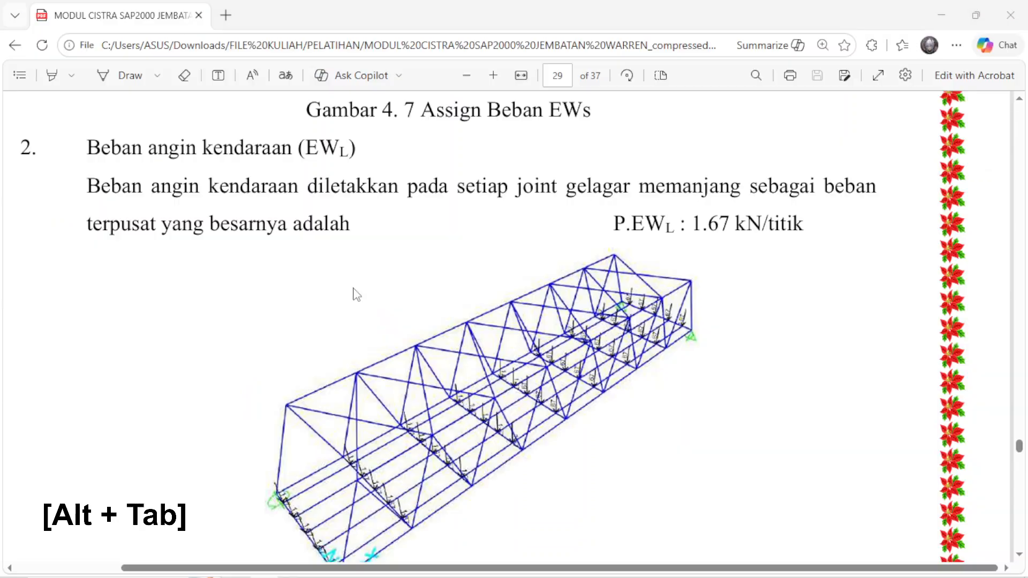
scroll(330, 506, "down", 3)
scroll(364, 485, "up", 2)
key("alt+Tab")
middle_click_drag(406, 348, 344, 369)
scroll(363, 365, "down", 2)
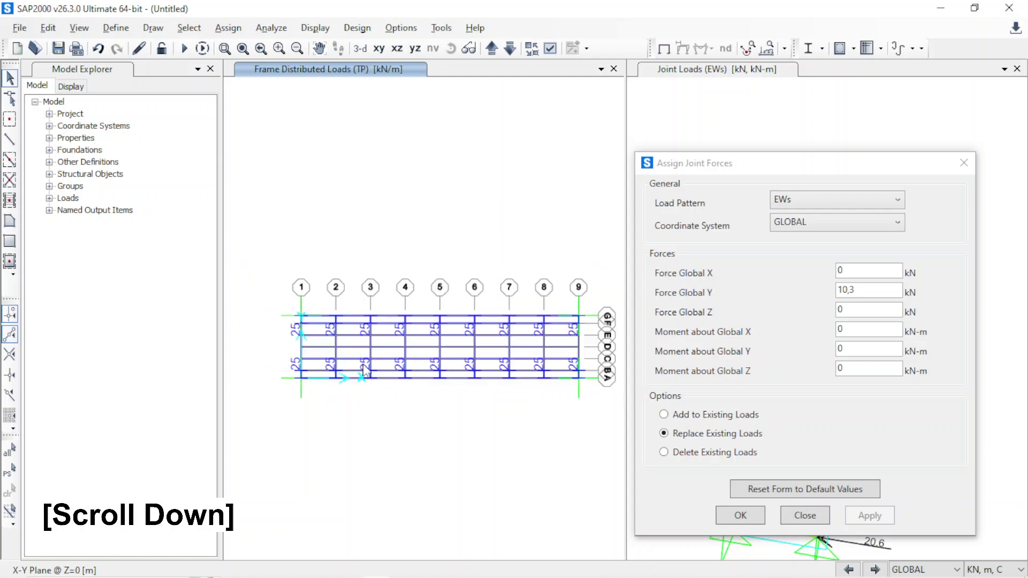
left_click(283, 325)
left_click_drag(355, 343, 591, 379)
scroll(542, 364, "up", 2)
scroll(542, 368, "down", 1)
scroll(540, 363, "down", 1)
middle_click_drag(541, 363, 513, 344)
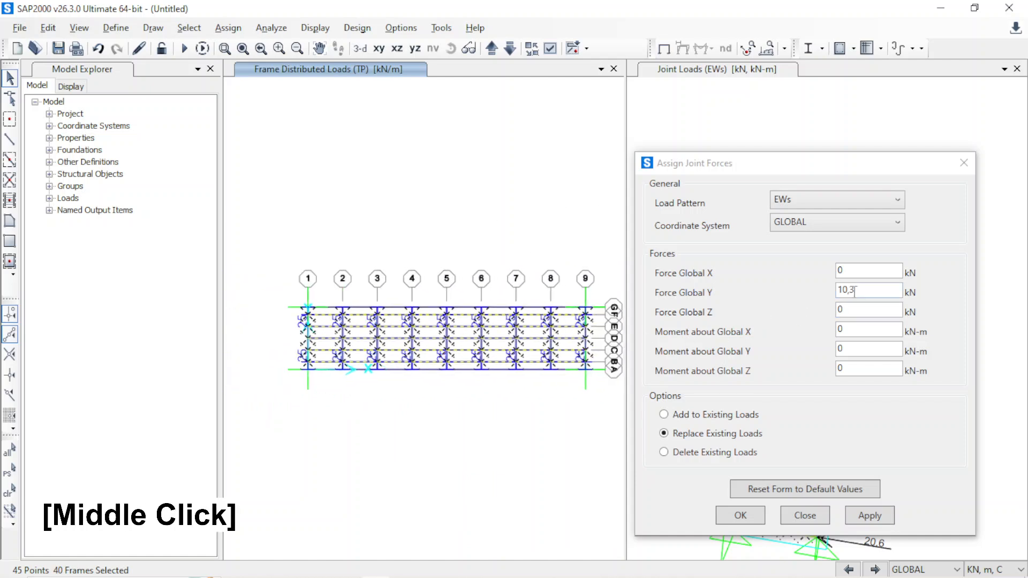
- Check the EWL value in the PDF module and set up the EWl joint force with Force Global Y 0 and Force Global Z -1,67 kN
left_click(854, 290)
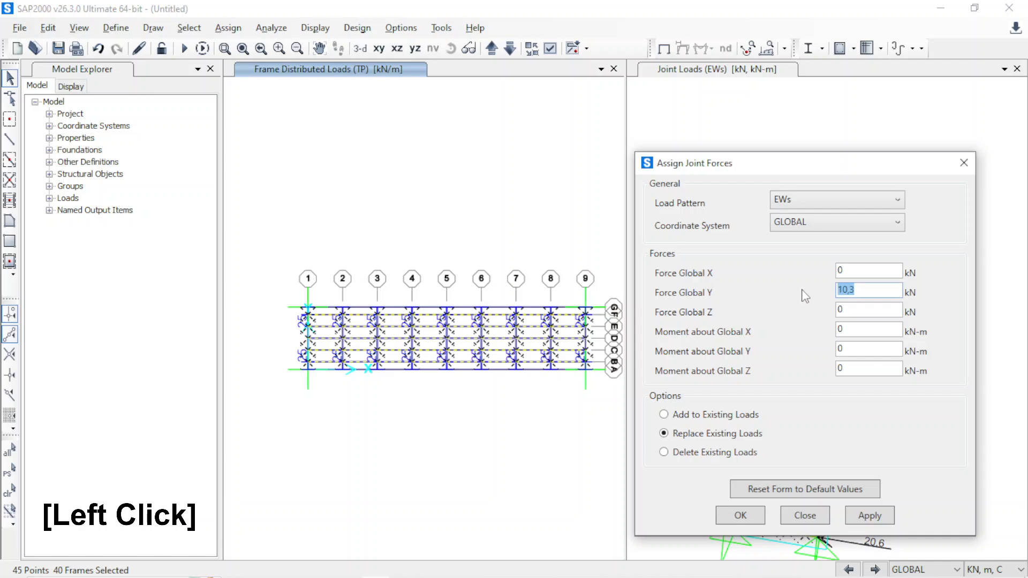
type("0")
left_click(799, 207)
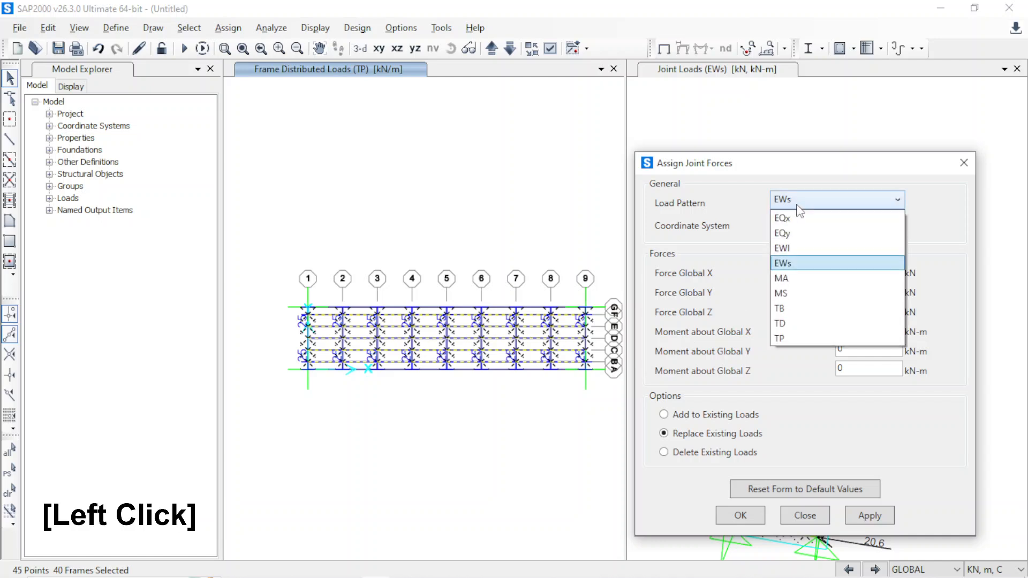
left_click(792, 251)
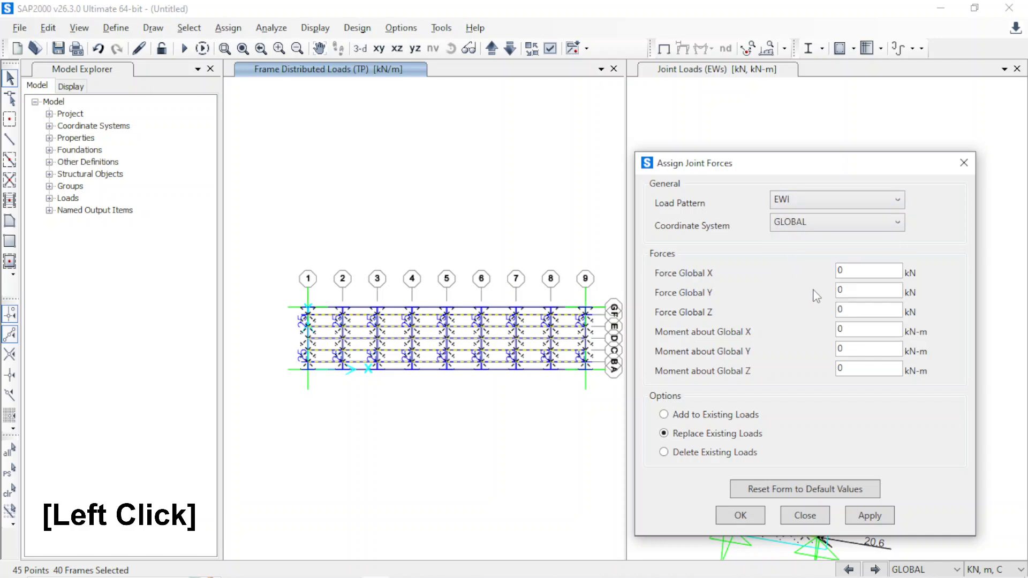
double_click(855, 312)
key("alt+Tab")
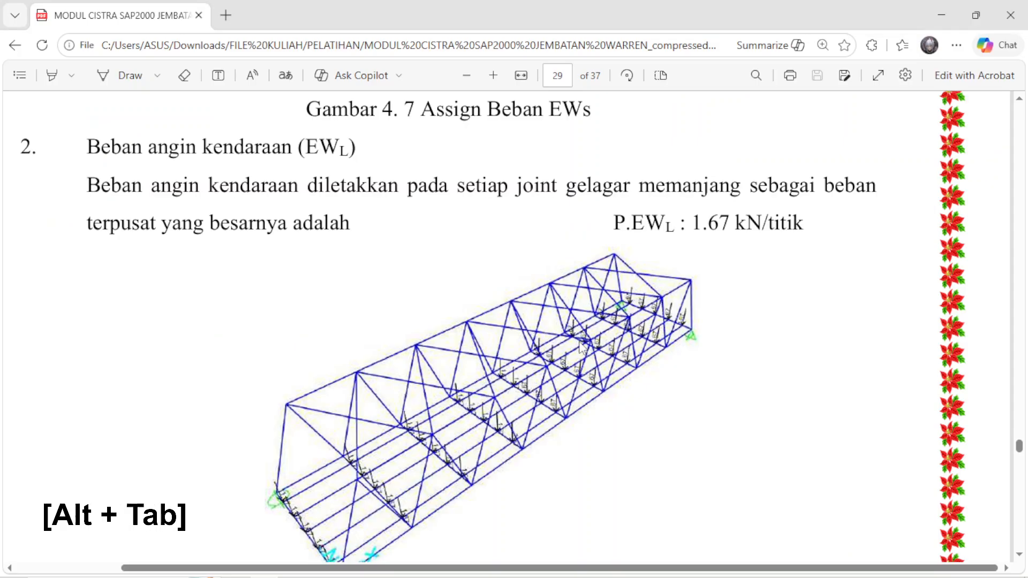
key("alt+Tab")
type("-1,67")
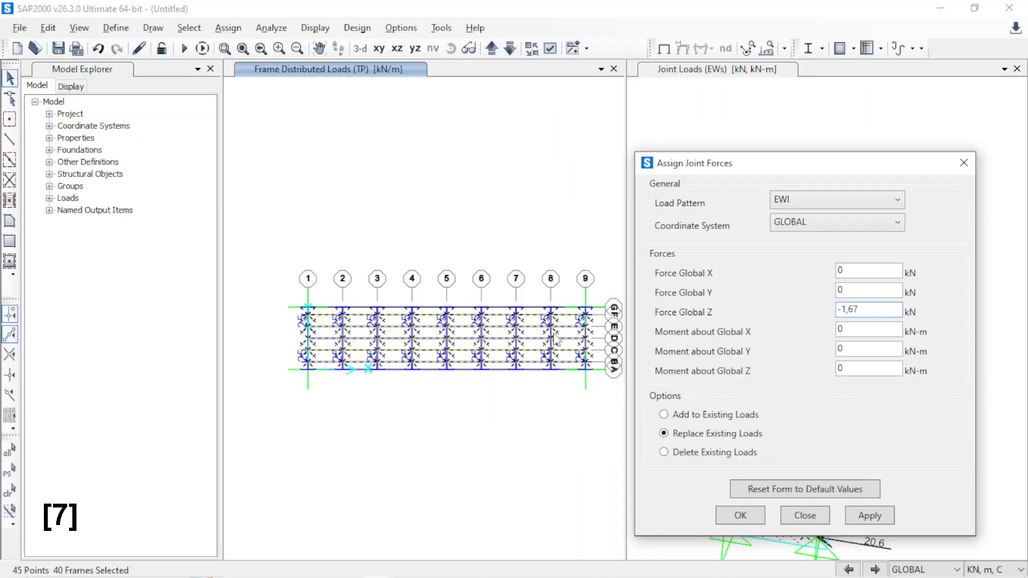
- Check the selected deck joints, apply the EWl force to them, and inspect the loads in the 3-D view
scroll(528, 379, "up", 2)
middle_click_drag(528, 378, 473, 374)
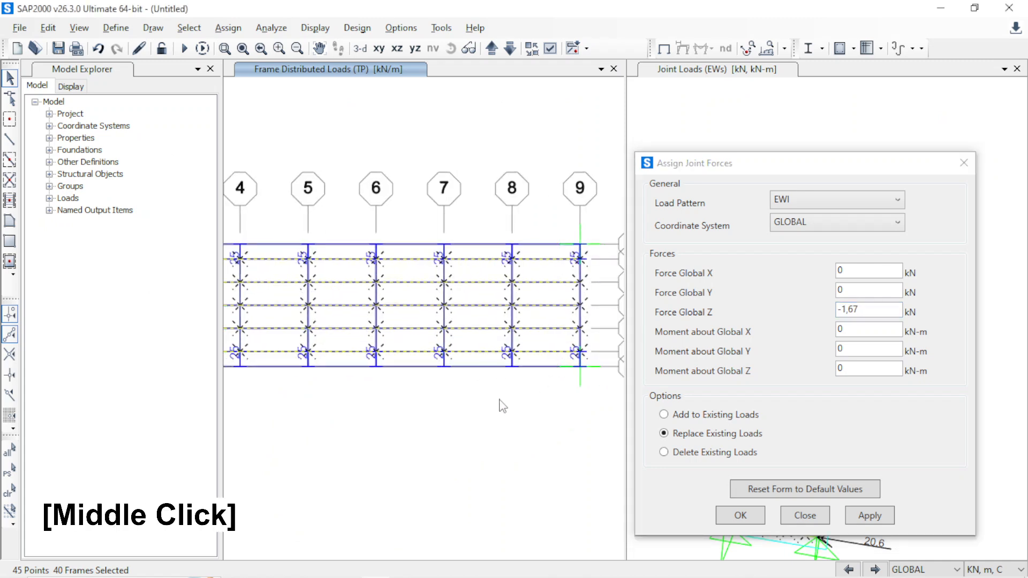
left_click_drag(708, 169, 340, 169)
middle_click_drag(699, 378, 739, 423, "shift")
middle_click_drag(739, 423, 879, 418)
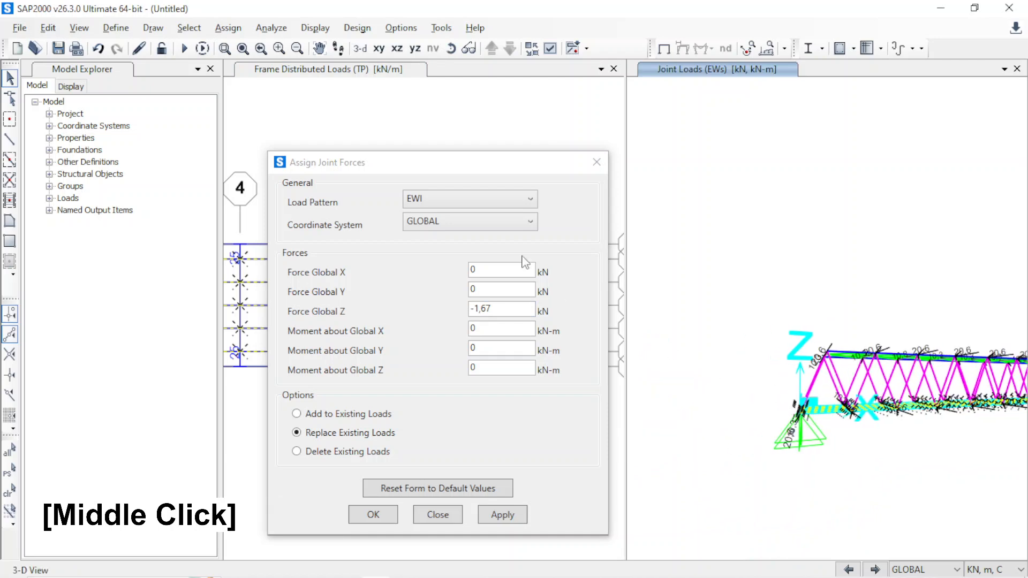
left_click(510, 184)
left_click_drag(404, 170, 727, 142)
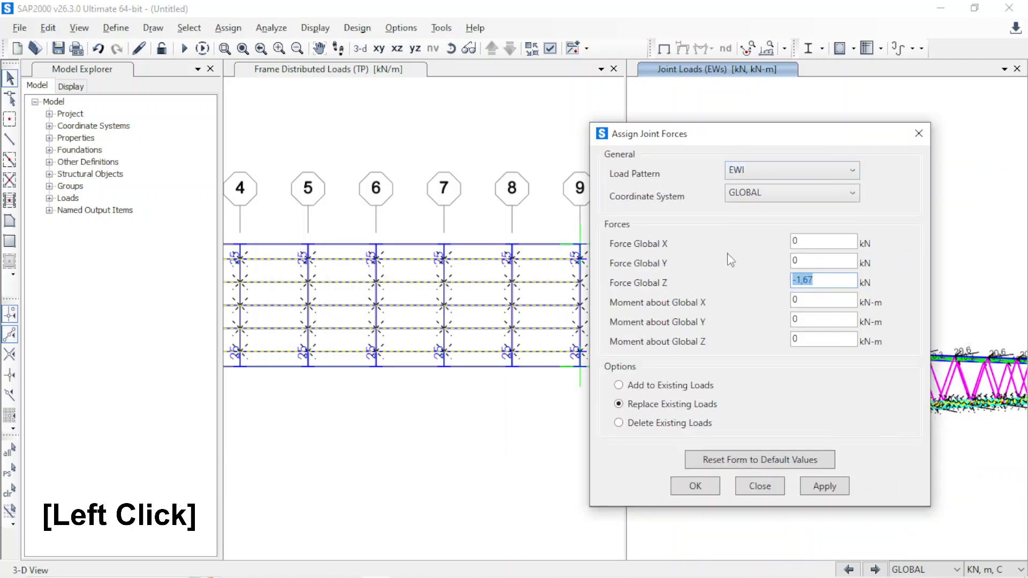
left_click(823, 489)
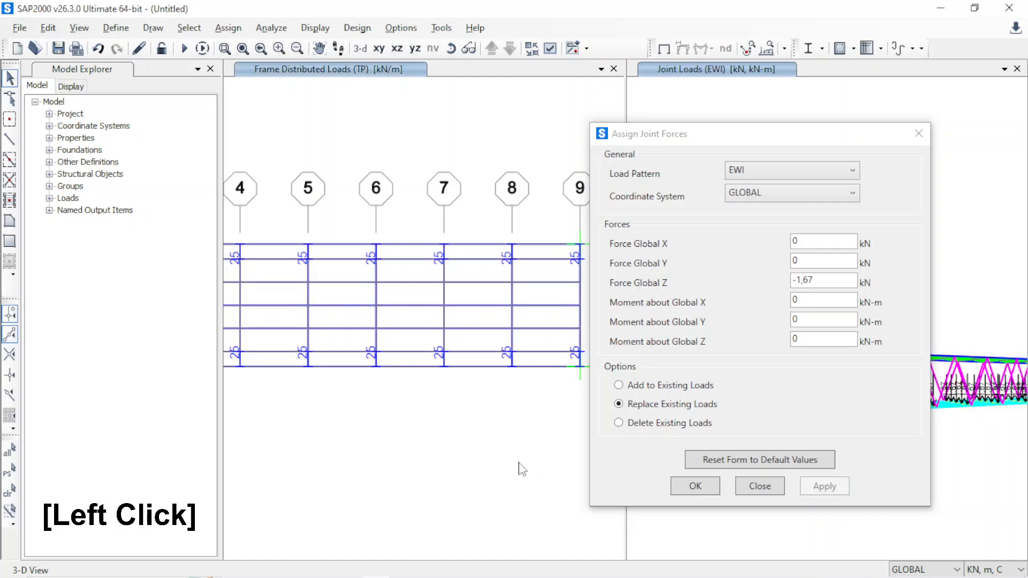
left_click(539, 159)
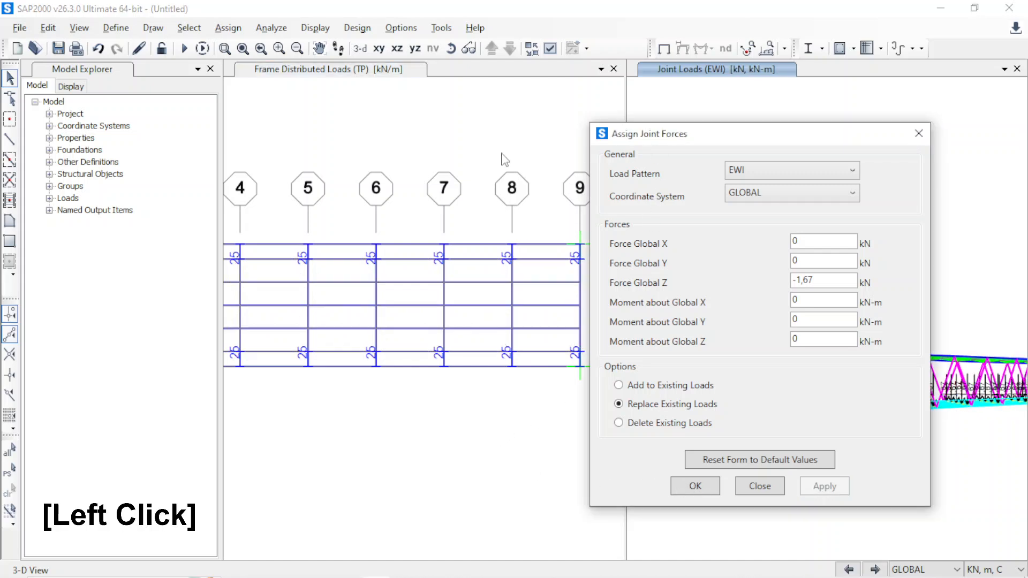
left_click_drag(684, 137, 392, 152)
middle_click_drag(798, 405, 720, 449, "shift")
middle_click_drag(721, 449, 817, 396, "shift")
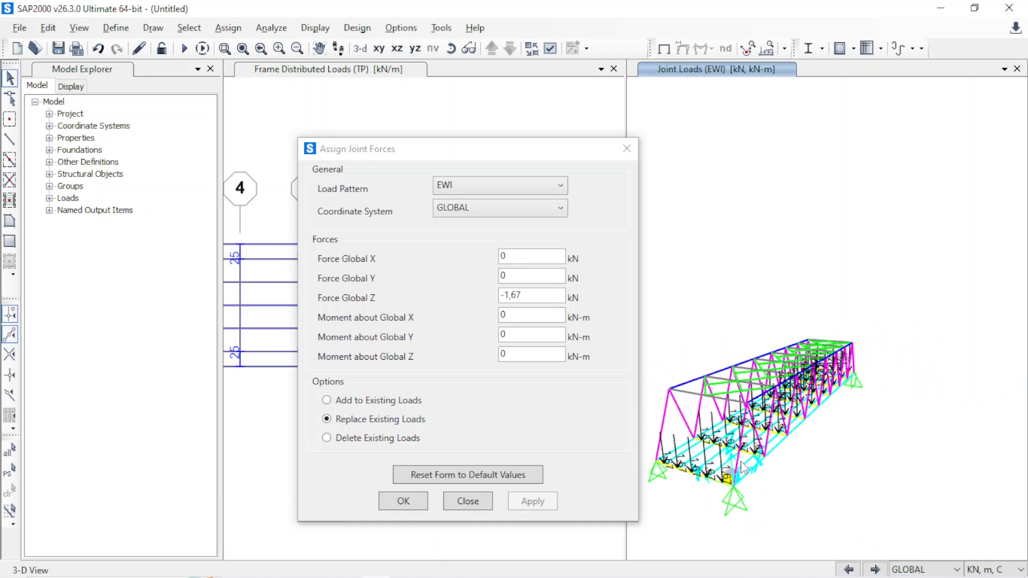
- Review the earthquake load section (4.2.7) in the PDF module, examining the EQx and EQy values and loaded joints in figures 4.9 and 4.10
key("alt+Tab")
scroll(540, 396, "down", 2, "ctrl")
scroll(514, 394, "down", 10)
scroll(480, 396, "down", 5)
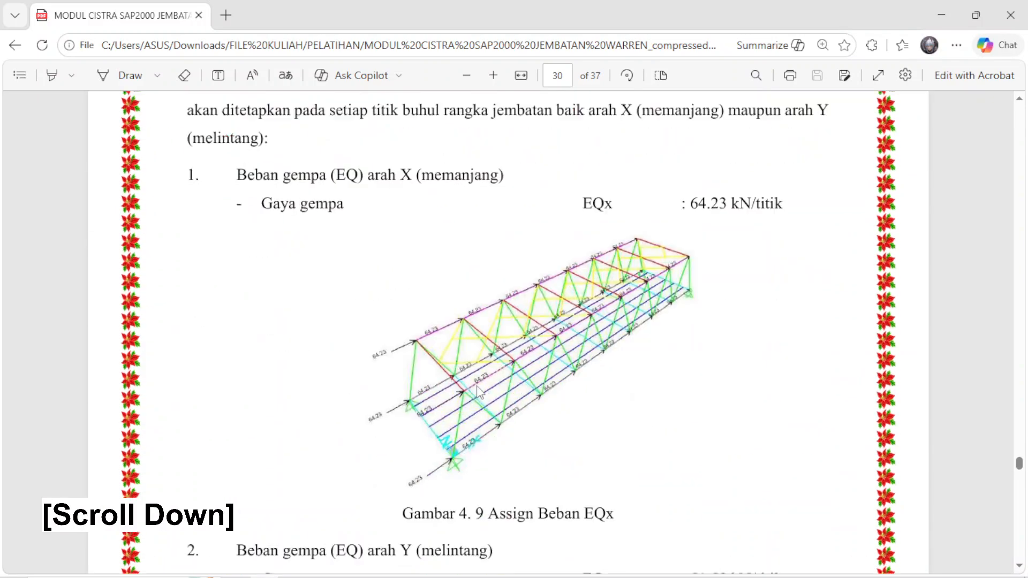
scroll(517, 383, "up", 1)
scroll(482, 384, "down", 1)
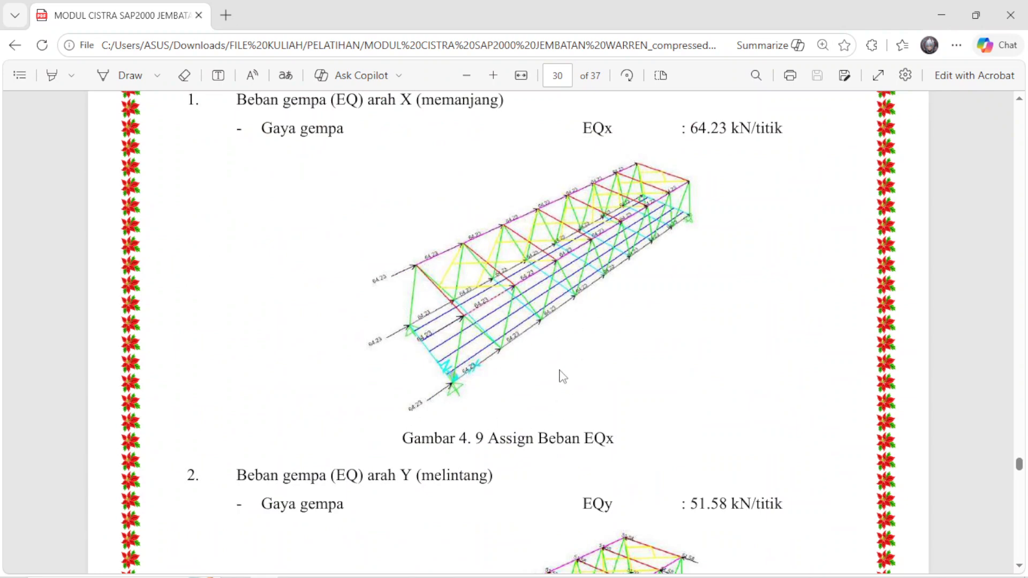
scroll(546, 374, "down", 4)
scroll(588, 395, "up", 3)
scroll(631, 385, "down", 4)
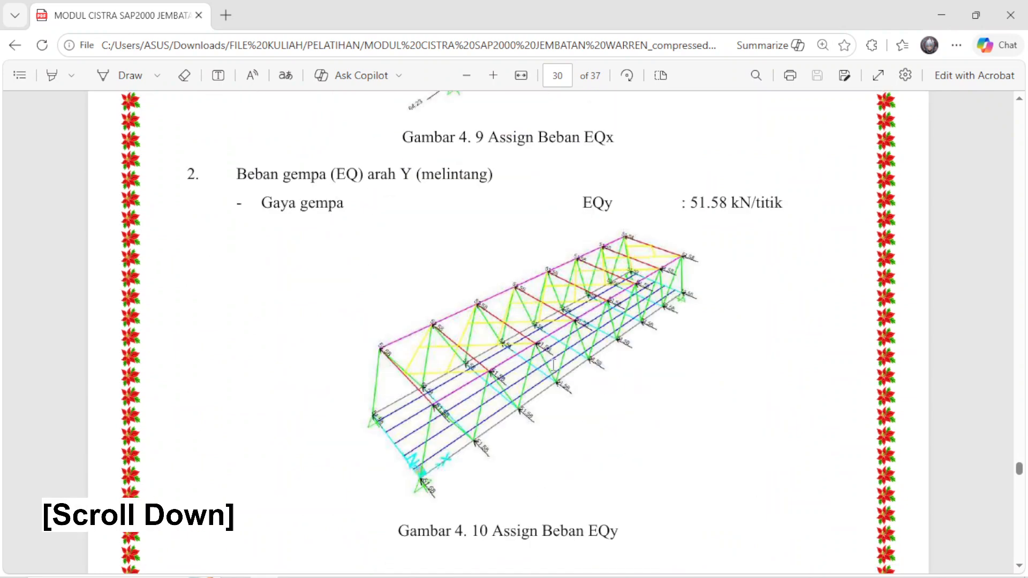
scroll(636, 374, "up", 3)
scroll(632, 372, "up", 8)
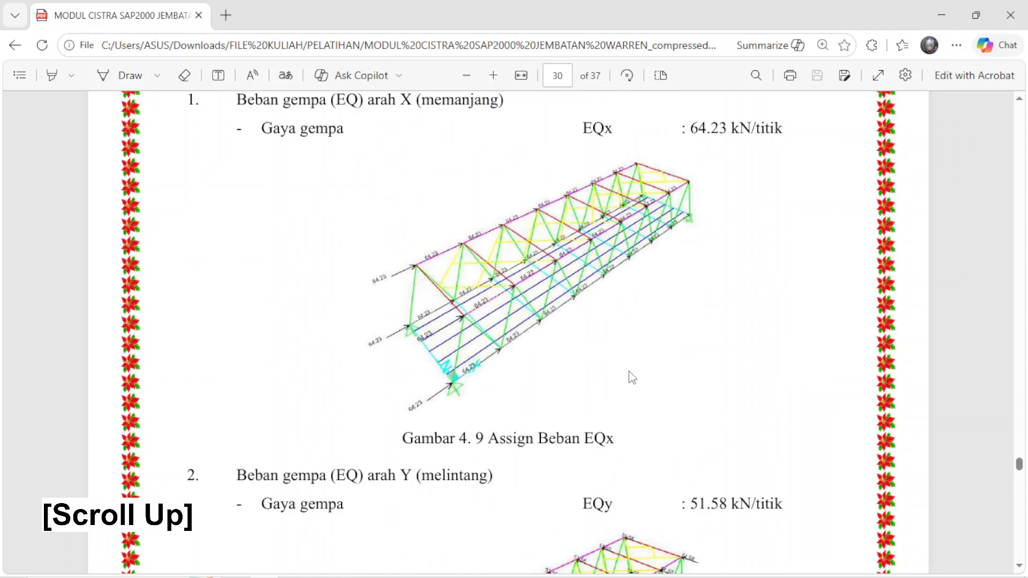
scroll(613, 359, "down", 2)
scroll(536, 332, "up", 2)
- Return to SAP2000 and switch the joint force load pattern to EQx with Force Global Z set to 0
key("alt+Tab")
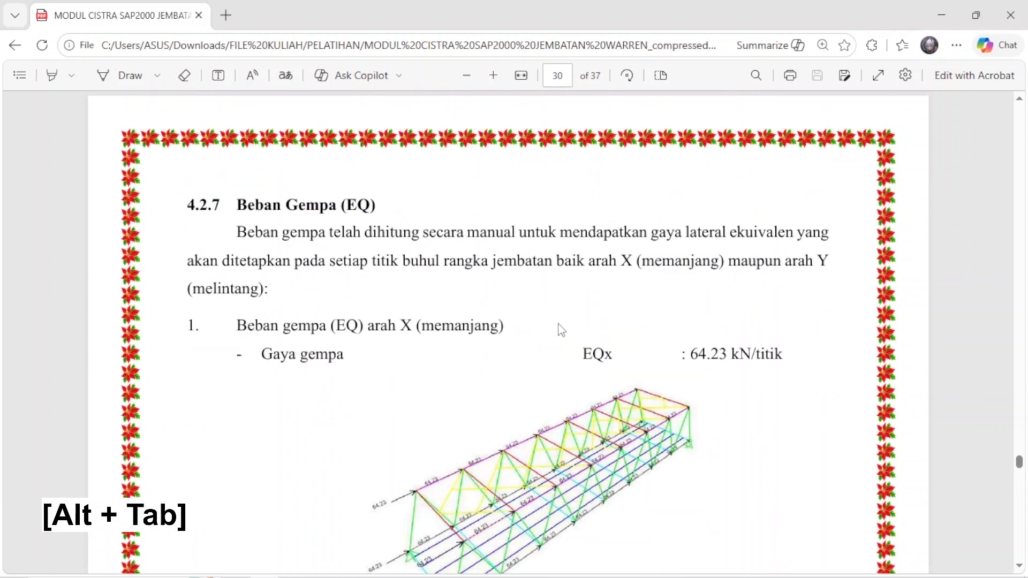
left_click(479, 193)
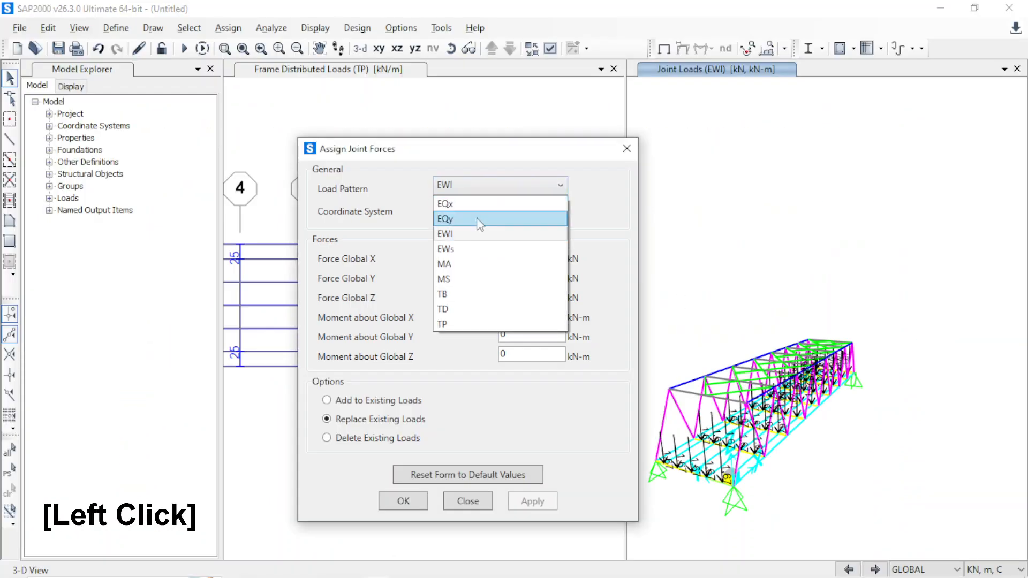
left_click(478, 201)
left_click_drag(520, 296, 429, 298)
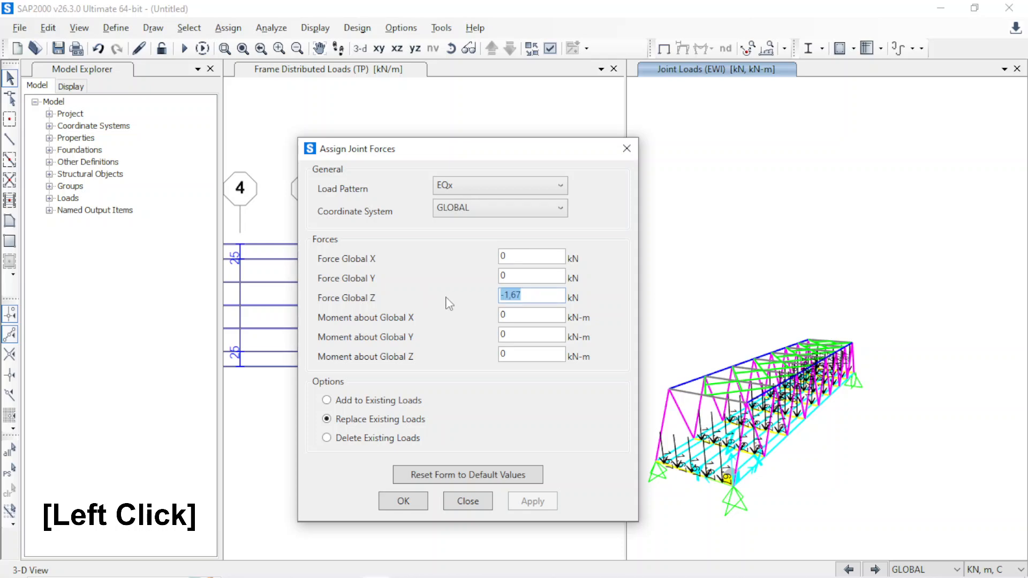
type("0")
- Select all upper and lower chord joints of the side truss along grid line A in the 3-D view
middle_click_drag(654, 439, 801, 455, "shift")
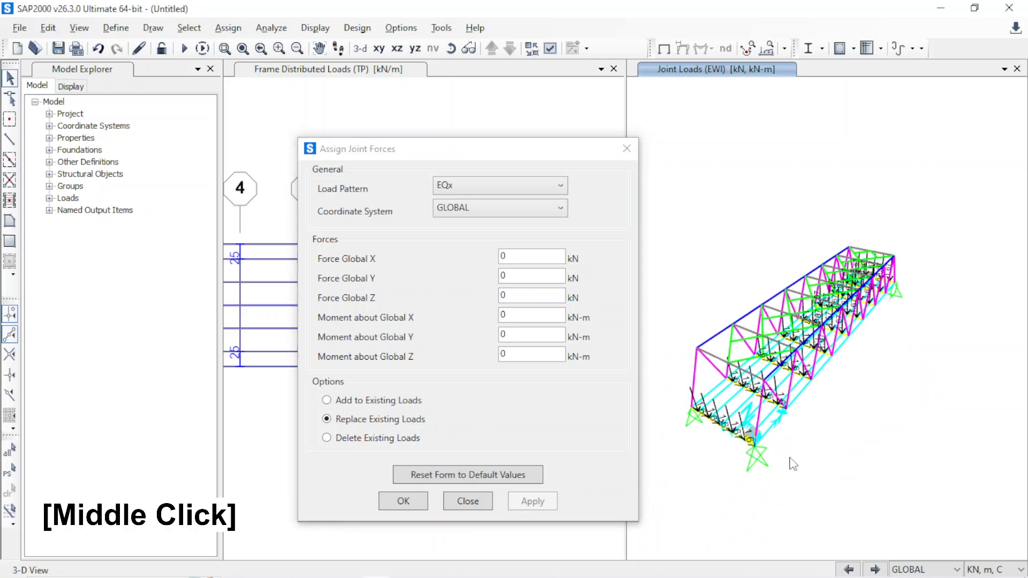
left_click(755, 449)
left_click(766, 379)
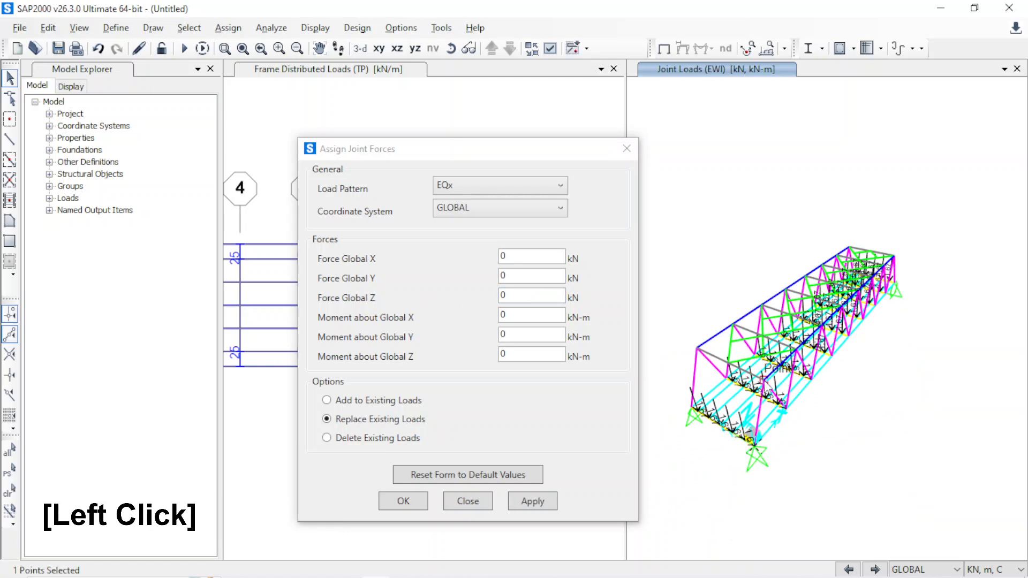
left_click(788, 411)
left_click(796, 350)
left_click(813, 381)
left_click(832, 356)
left_click(839, 308)
middle_click_drag(838, 308, 810, 299, "shift")
scroll(809, 294, "up", 5)
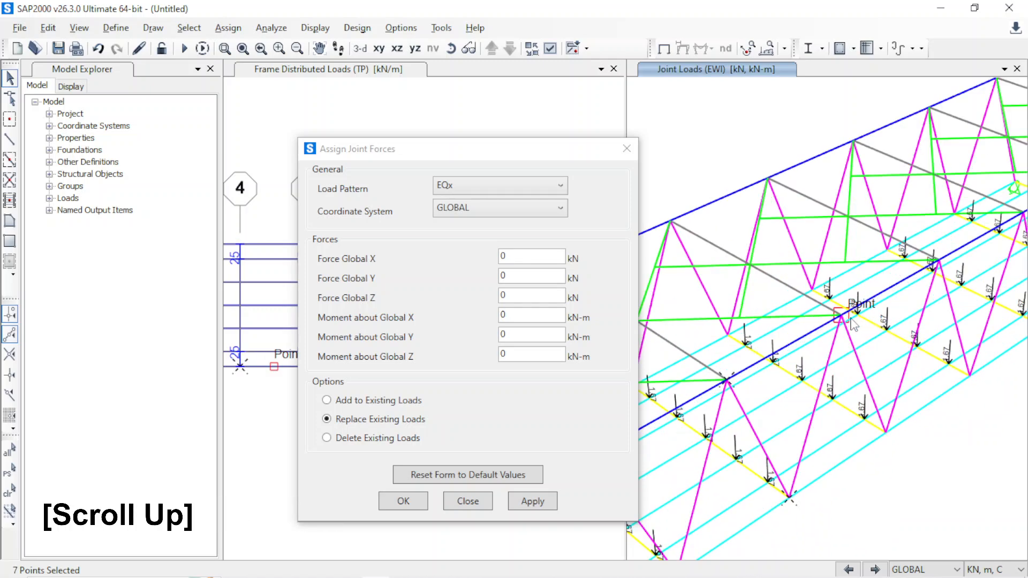
left_click(885, 430)
middle_click_drag(886, 430, 697, 431)
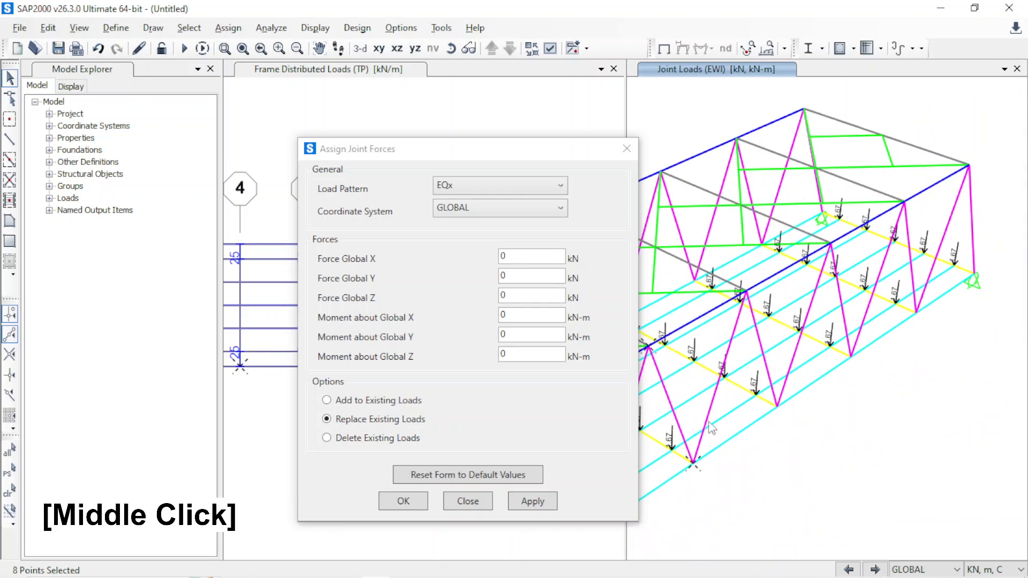
left_click(746, 292)
left_click(777, 406)
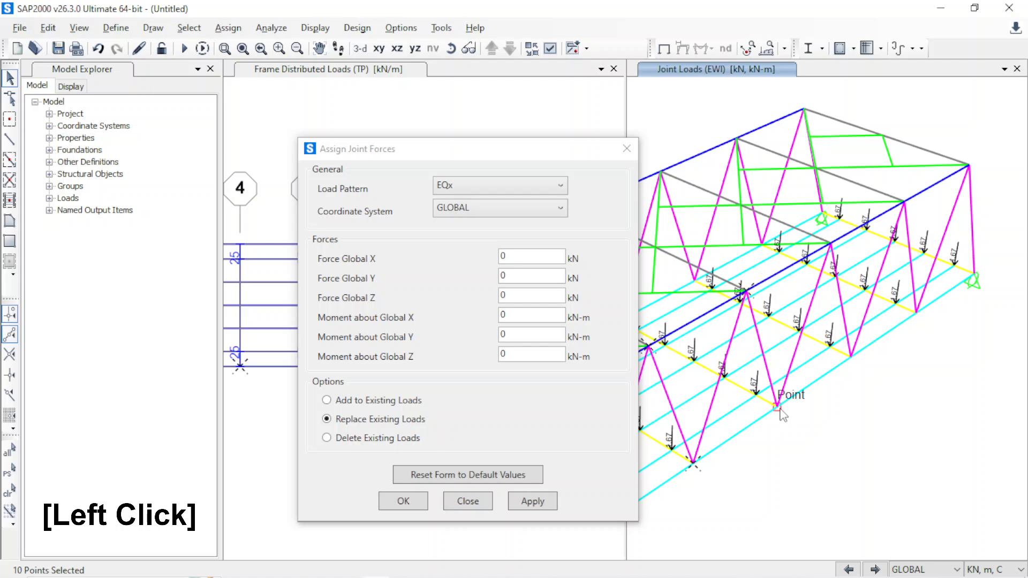
left_click(831, 245)
left_click(850, 357)
left_click(904, 203)
left_click(915, 312)
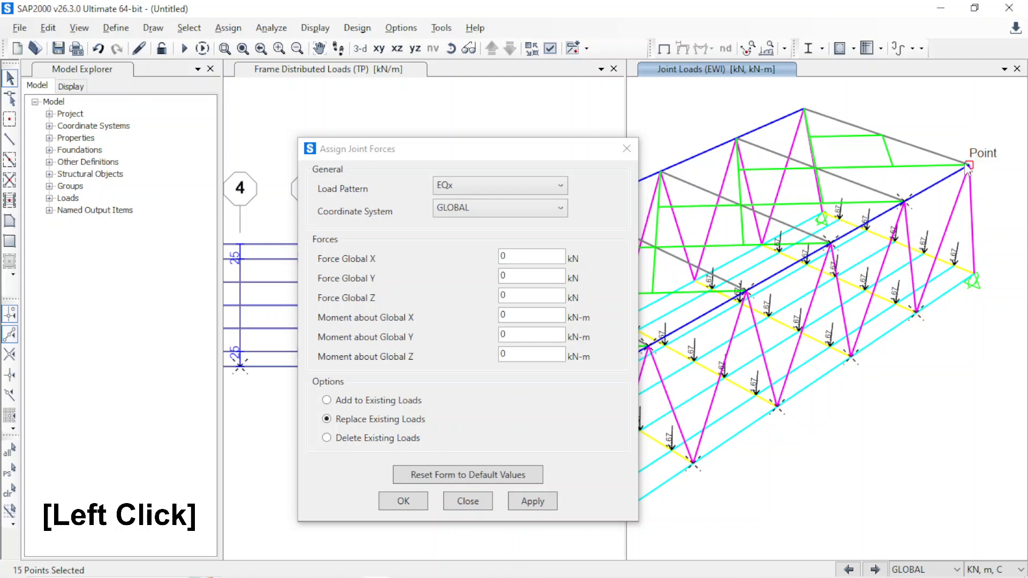
left_click(974, 275)
- Check the loaded joints in figure 4.9 and add all upper and lower chord joints of the grid line G truss to the selection
key("alt+Tab")
scroll(555, 411, "down", 2)
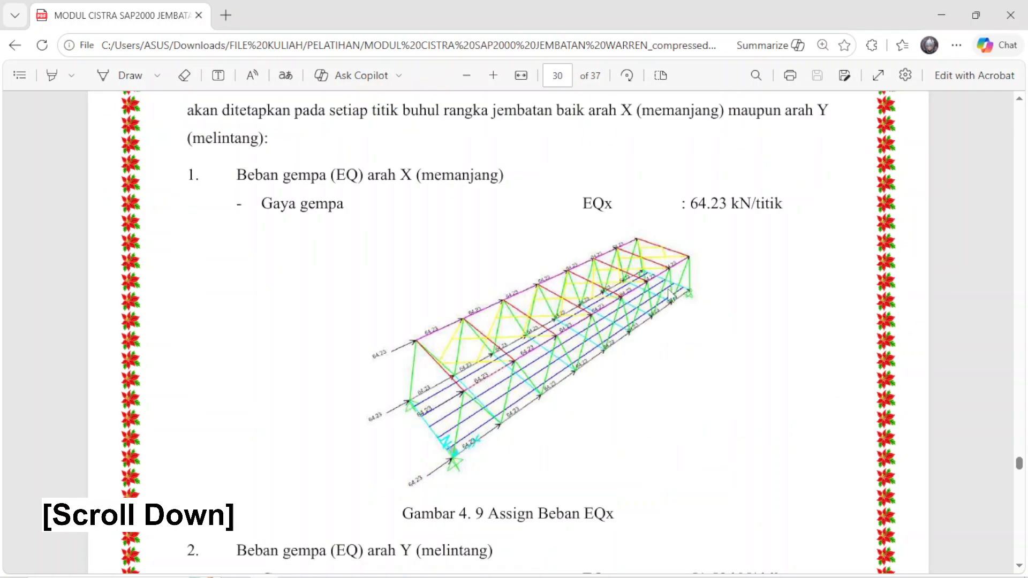
key("alt+Tab")
middle_click_drag(724, 316, 901, 333)
scroll(740, 366, "down", 2)
middle_click_drag(748, 354, 848, 327)
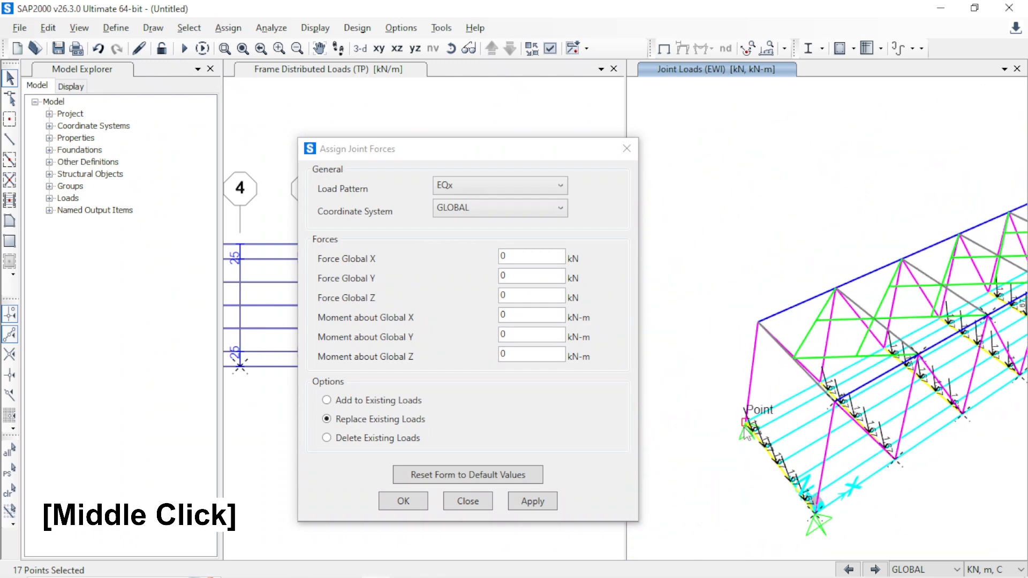
left_click(746, 423)
left_click(758, 323)
middle_click_drag(758, 382, 947, 396, "shift")
left_click(863, 398)
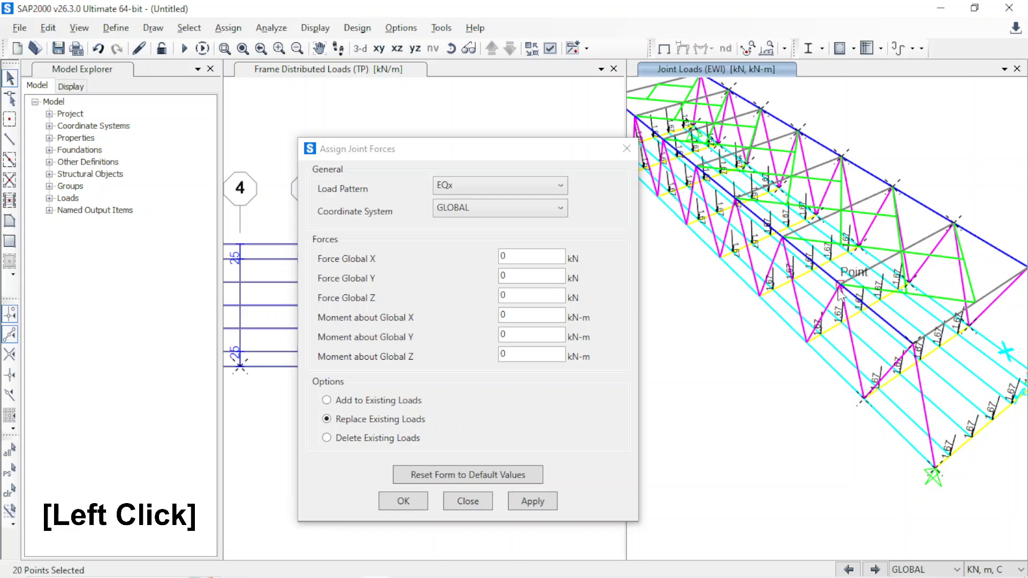
left_click(806, 341)
left_click(781, 237)
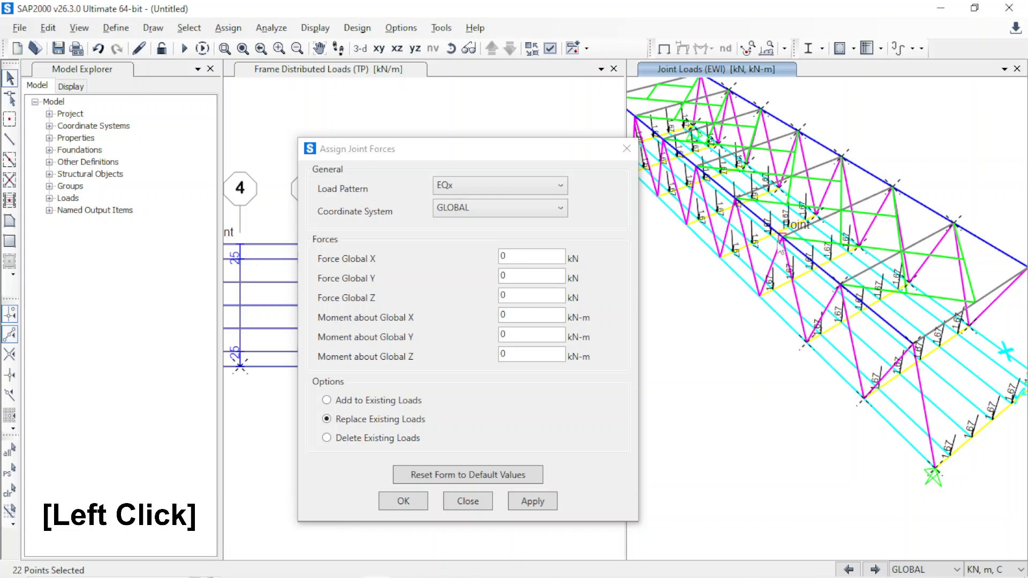
middle_click_drag(758, 303, 779, 362)
left_click(779, 362)
left_click(778, 358)
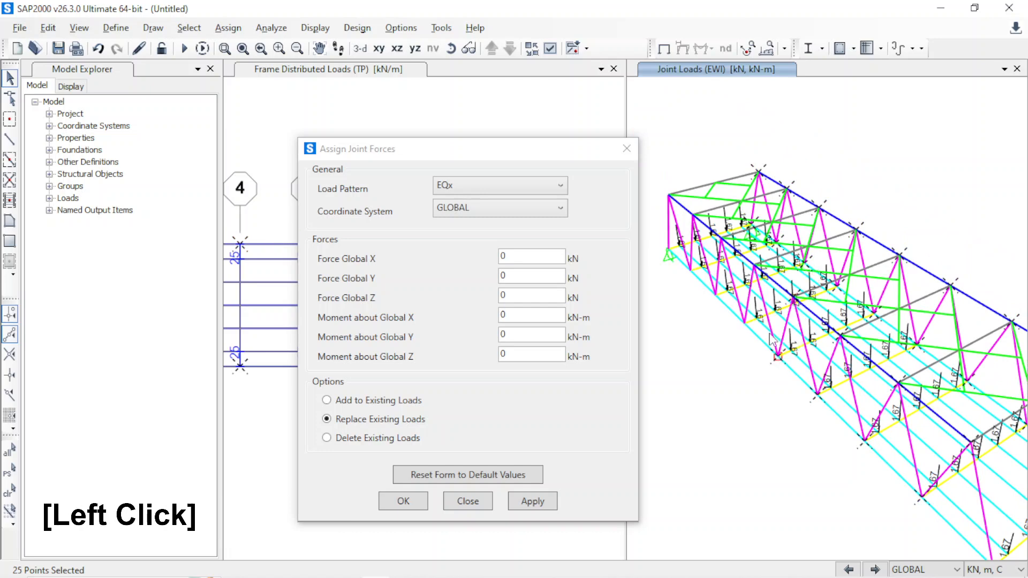
left_click(754, 267)
left_click(743, 325)
left_click(731, 246)
left_click(713, 299)
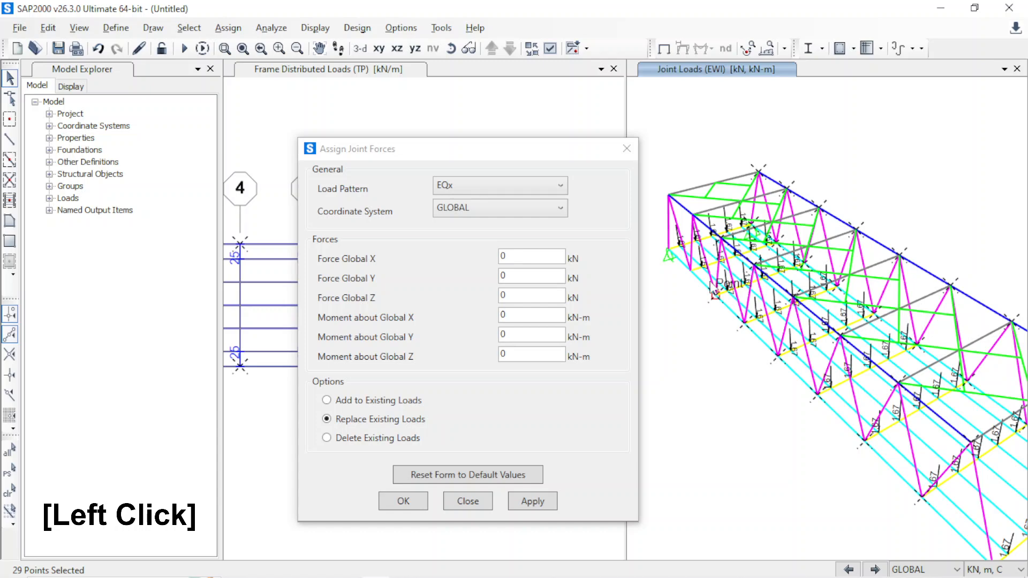
left_click(693, 215)
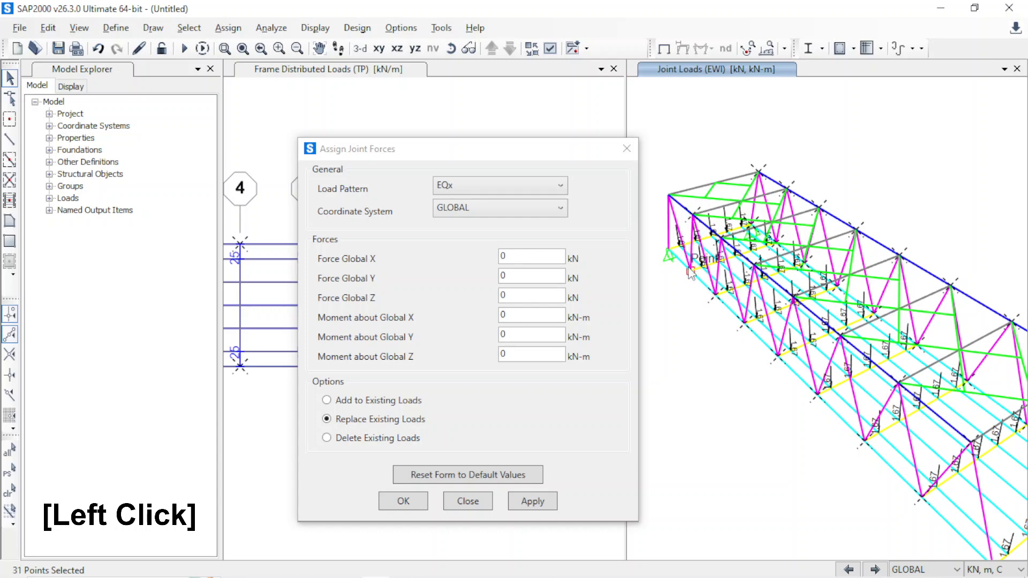
left_click(669, 195)
left_click(670, 253)
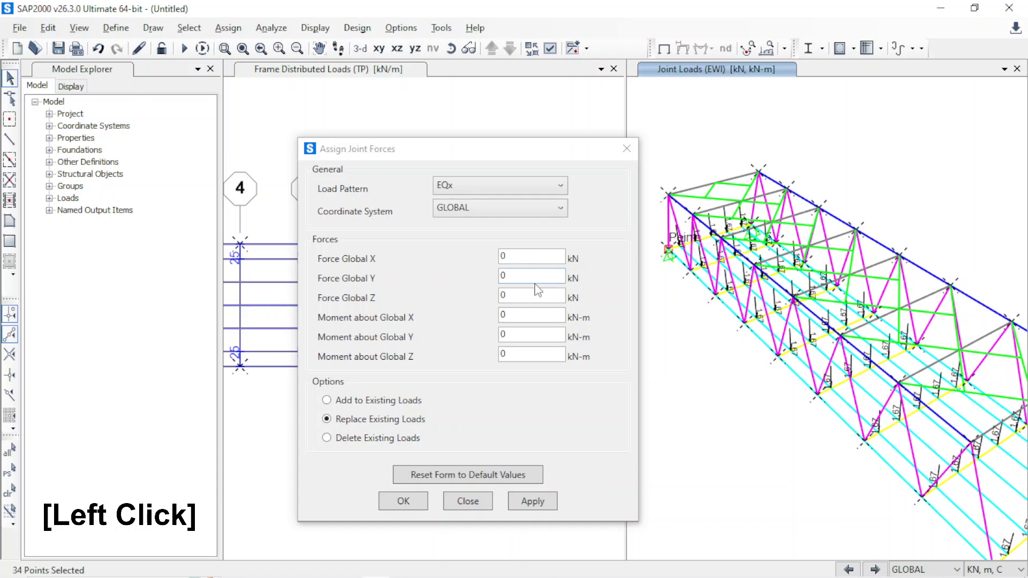
- Check the EQx value in the PDF module and apply Force Global X of 64,23 kN for EQx to the selected truss joints
key("alt+Tab")
scroll(640, 287, "down", 2)
scroll(646, 285, "up", 2)
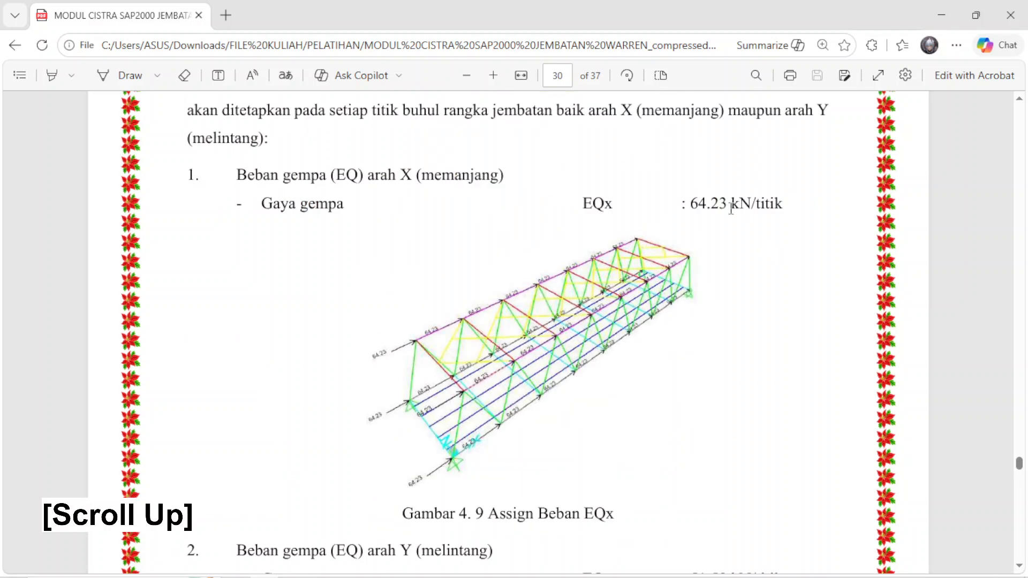
key("alt+Tab")
left_click(519, 257)
type("64,23")
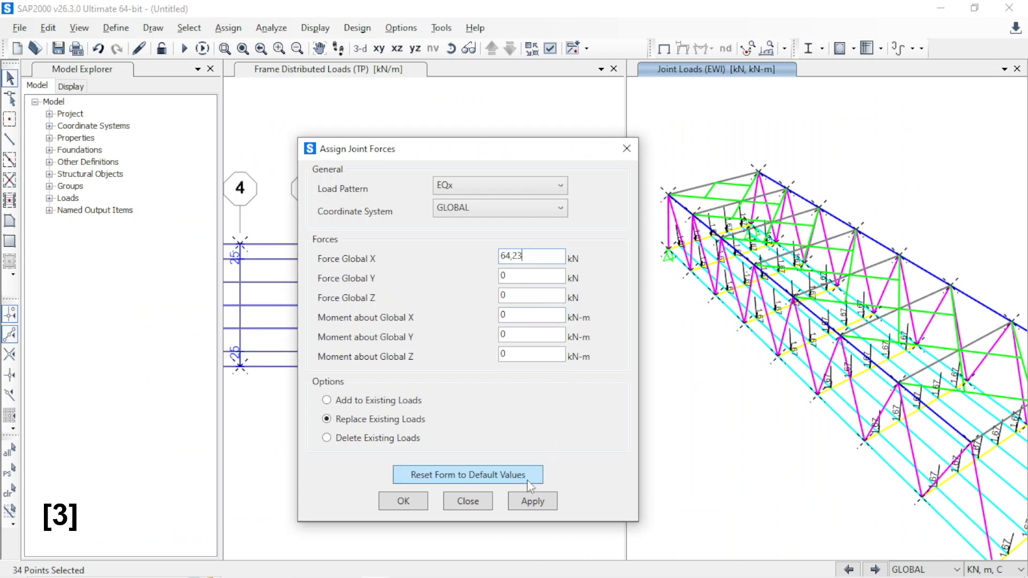
left_click(543, 501)
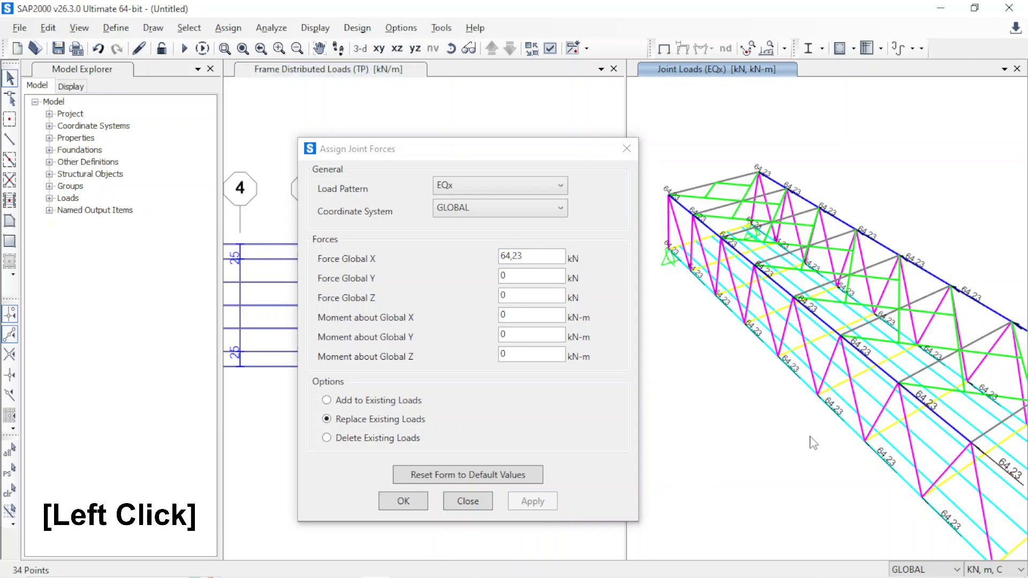
- Inspect the EQx joint loads from the bridge's end and switch the joint force load pattern to EQy
middle_click(792, 437, "shift")
middle_click_drag(825, 439, 637, 383, "shift")
middle_click_drag(813, 369, 891, 278)
left_click(515, 186)
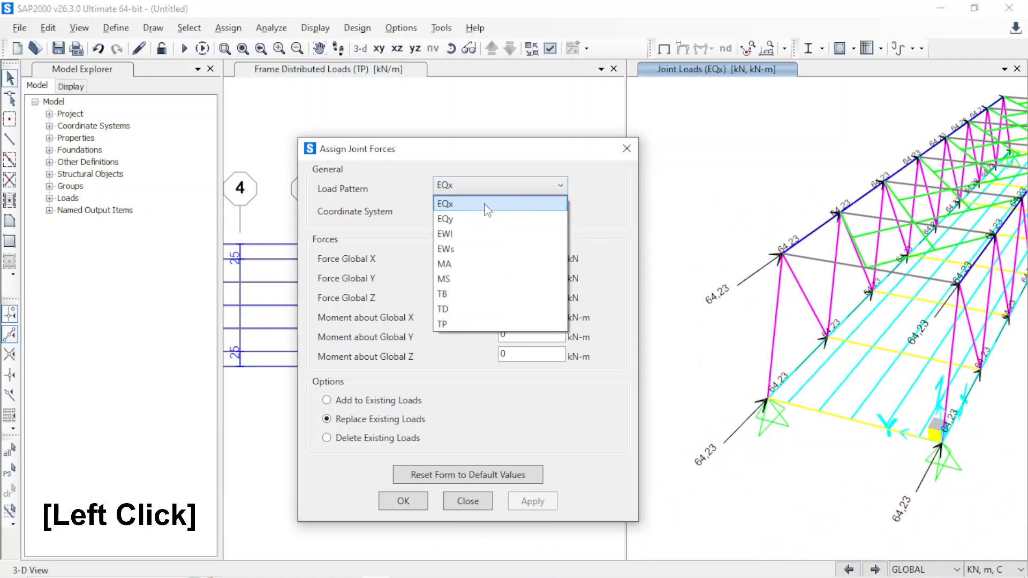
left_click(482, 217)
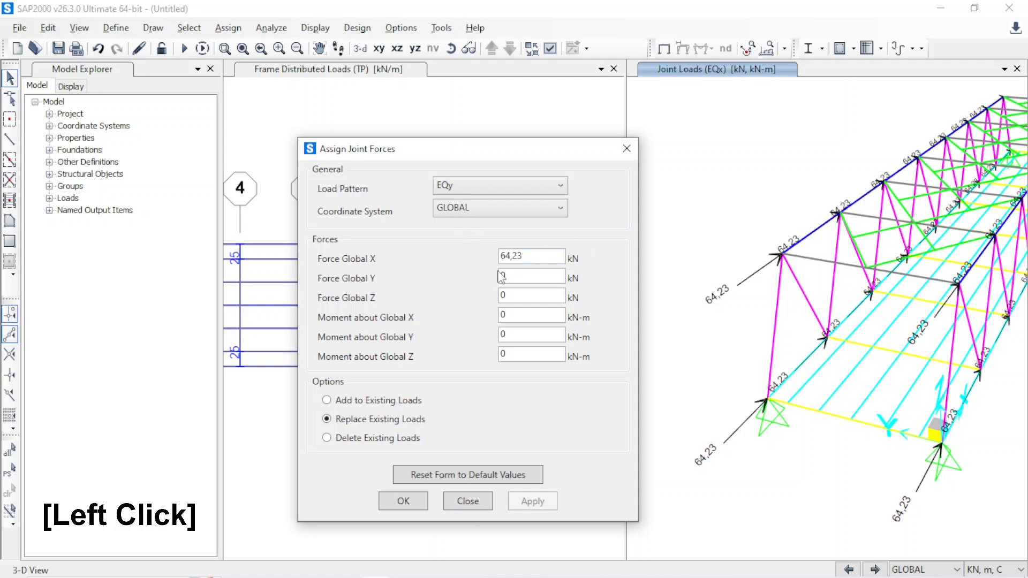
- Restore the previous selection of all upper and lower chord joints on both side trusses
left_click(12, 471)
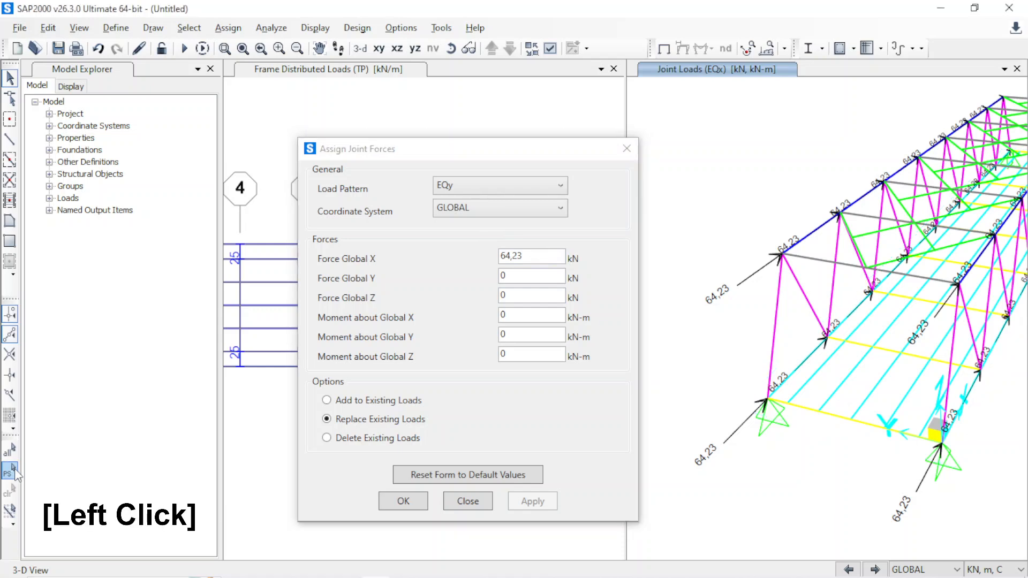
middle_click_drag(750, 434, 703, 431)
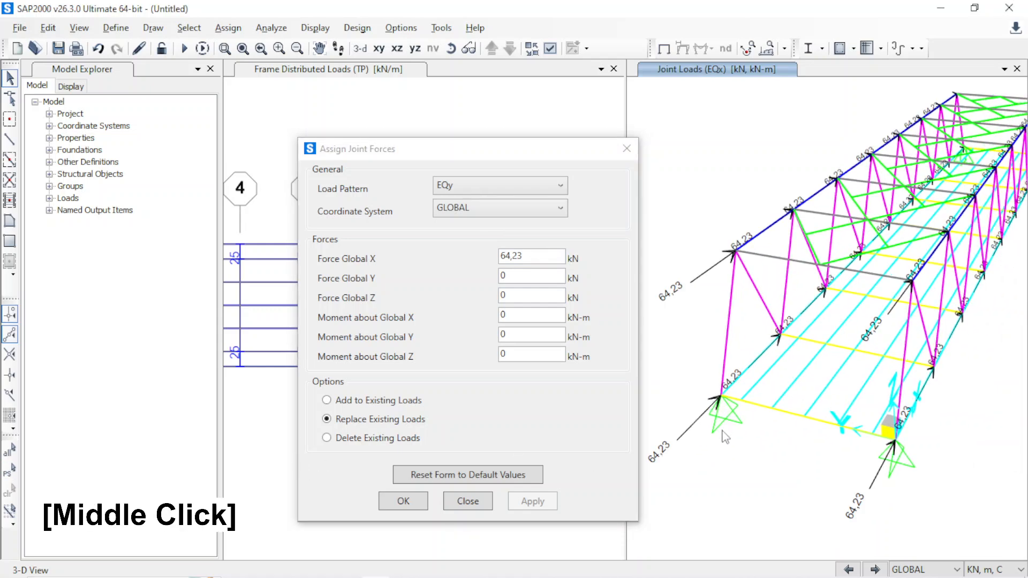
left_click(778, 446)
key("ctrl+j")
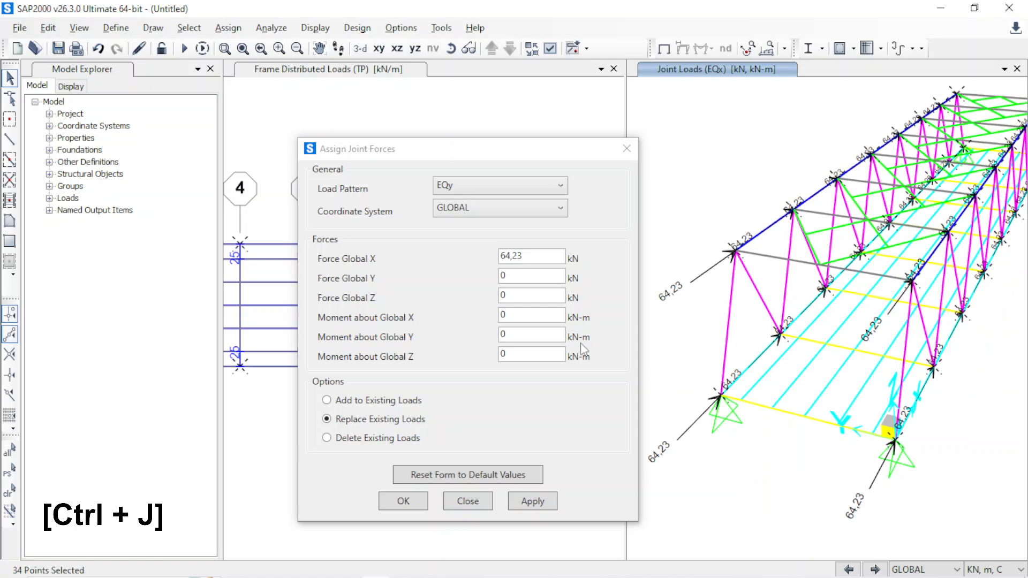
- Set Force Global X to 0 for EQy and look up the transverse earthquake force in the PDF module
left_click(542, 263)
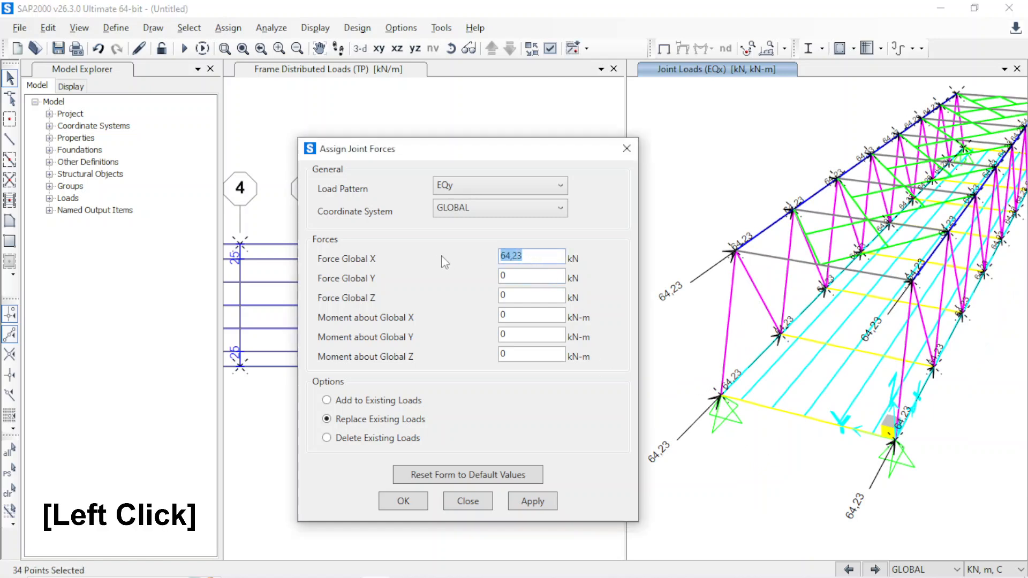
type("0")
key("alt+Tab")
scroll(690, 293, "down", 5)
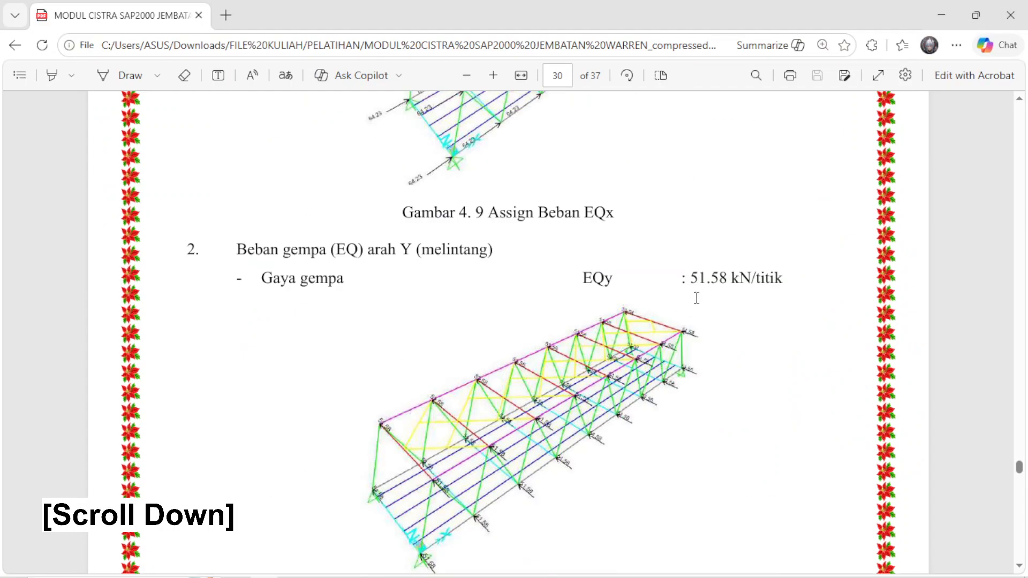
left_click(700, 279)
- Return to SAP2000, apply Force Global Y of 51,58 kN for EQy to the selected truss joints, and close the joint force assignment
key("alt+Tab")
left_click_drag(524, 292, 483, 275)
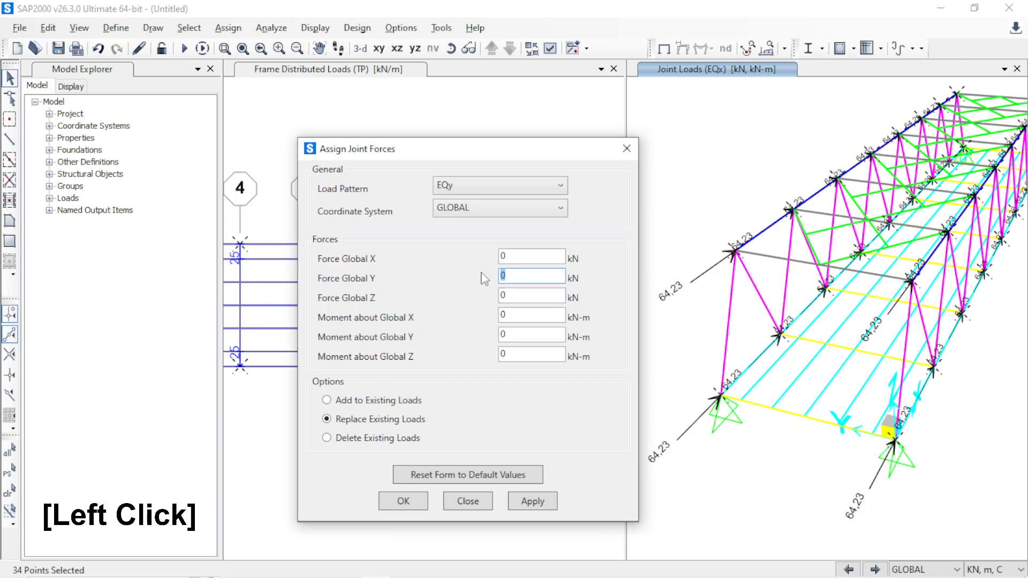
type("51,58")
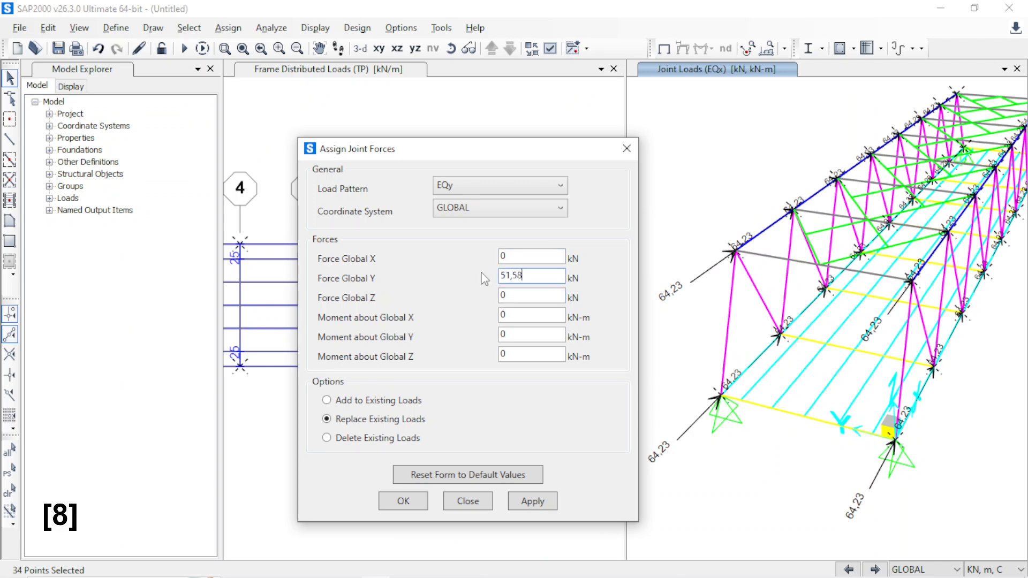
left_click(532, 503)
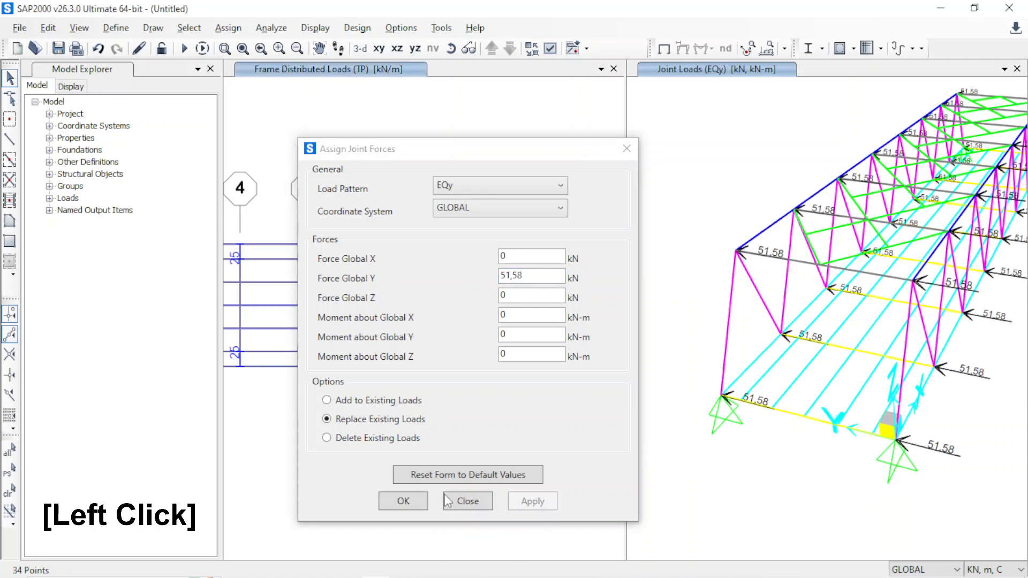
left_click(482, 502)
- Examine the direction and placement of the EQy joint loads on the bridge from several 3-D angles
middle_click_drag(718, 475, 822, 415, "shift")
scroll(882, 438, "down", 3)
middle_click_drag(822, 416, 852, 375, "shift")
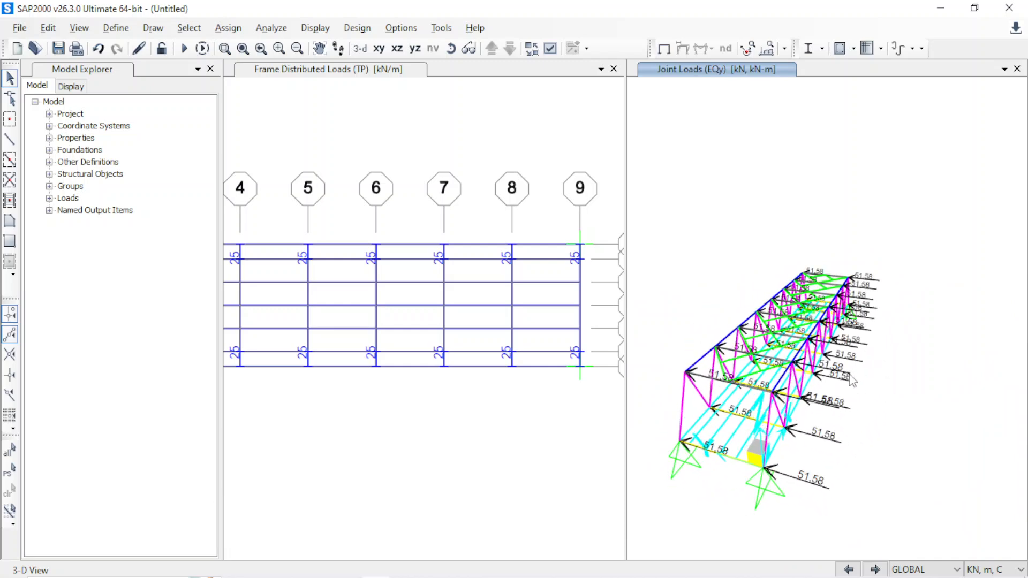
middle_click_drag(857, 449, 948, 320, "shift")
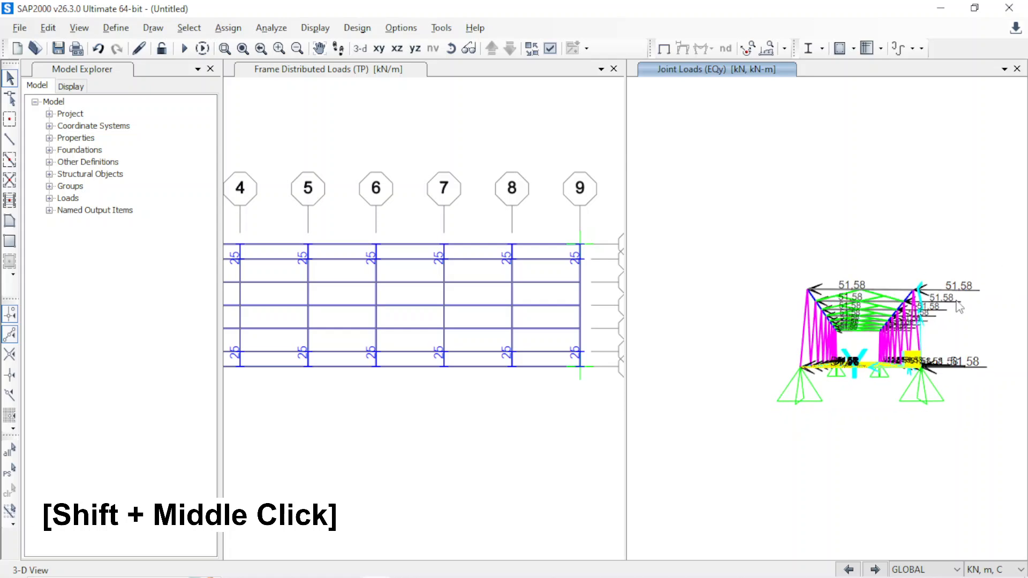
middle_click_drag(919, 414, 827, 426, "shift")
middle_click_drag(957, 360, 988, 331, "shift")
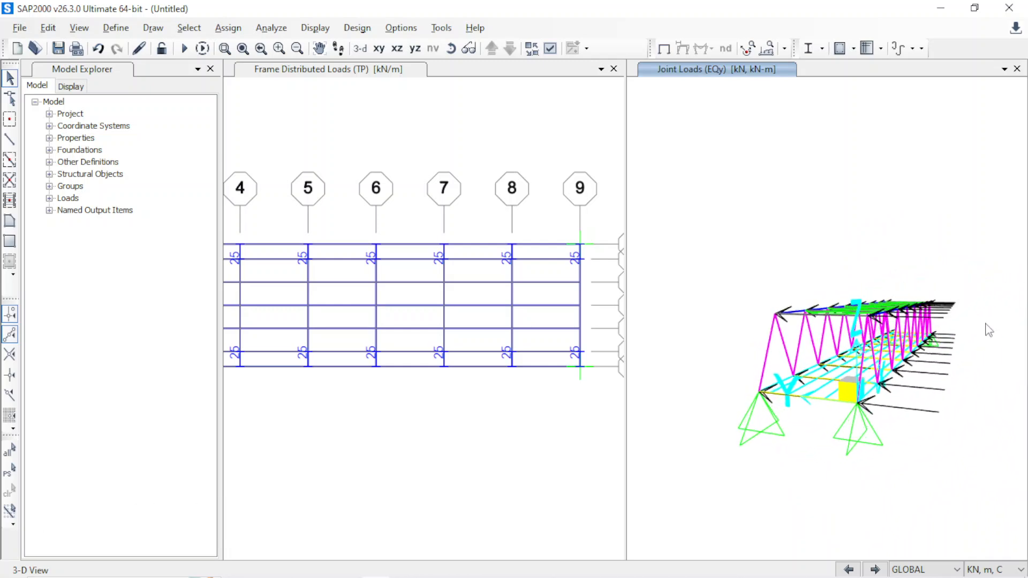